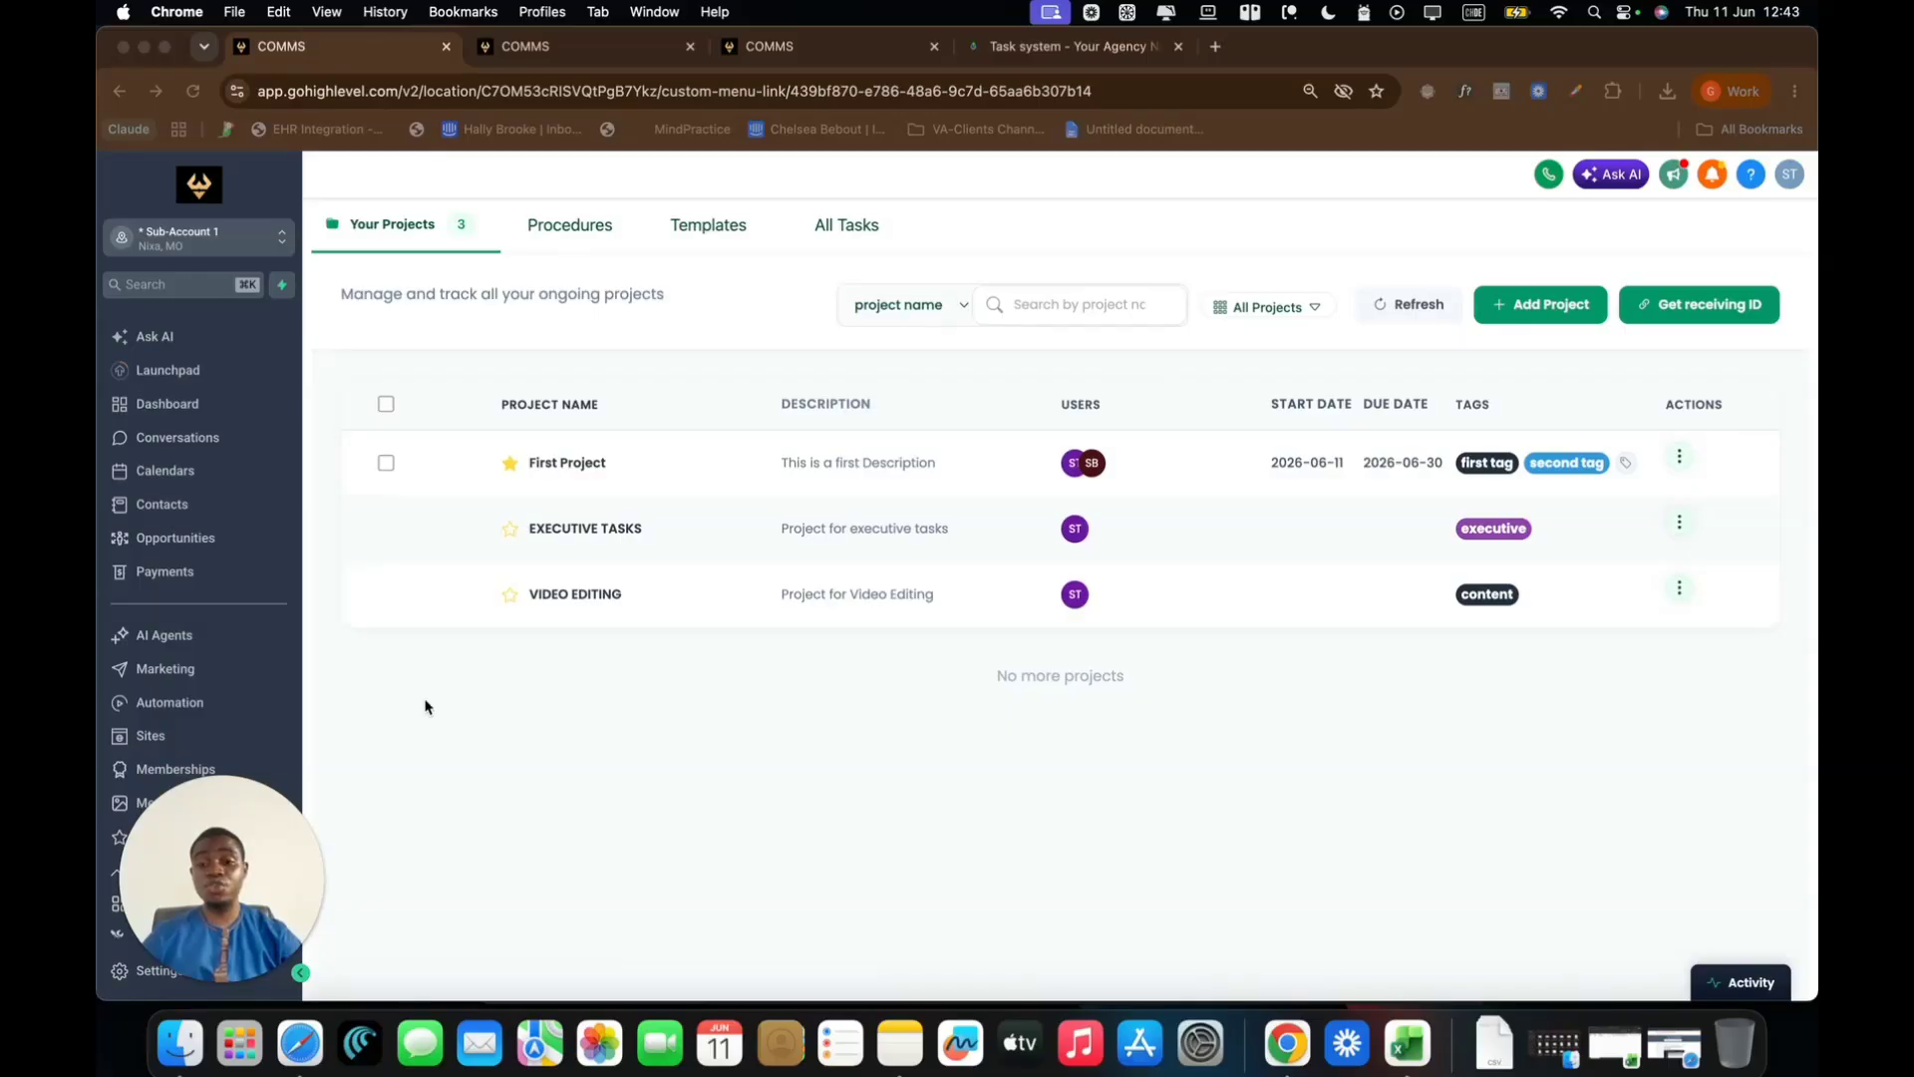
# Go to Task Procedures and start adding a new procedure
pyautogui.click(666, 687)
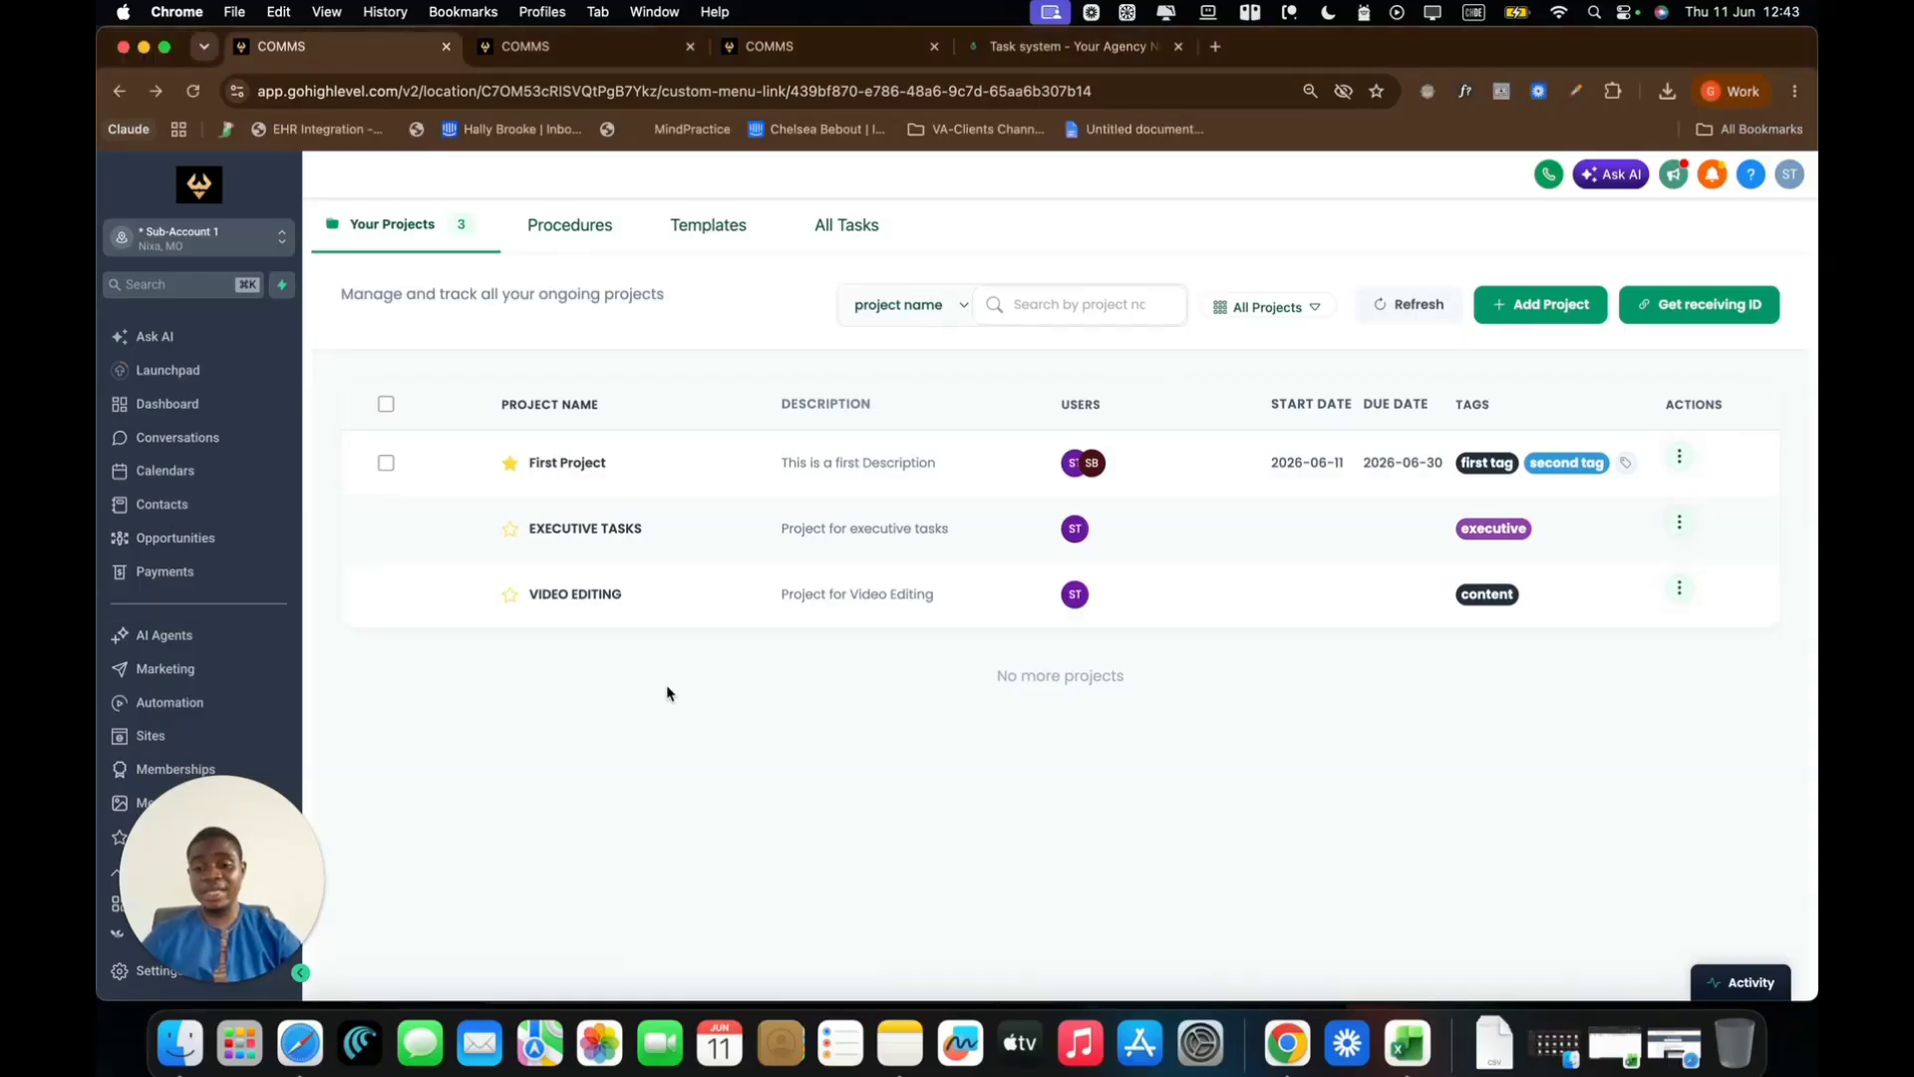
pyautogui.click(581, 245)
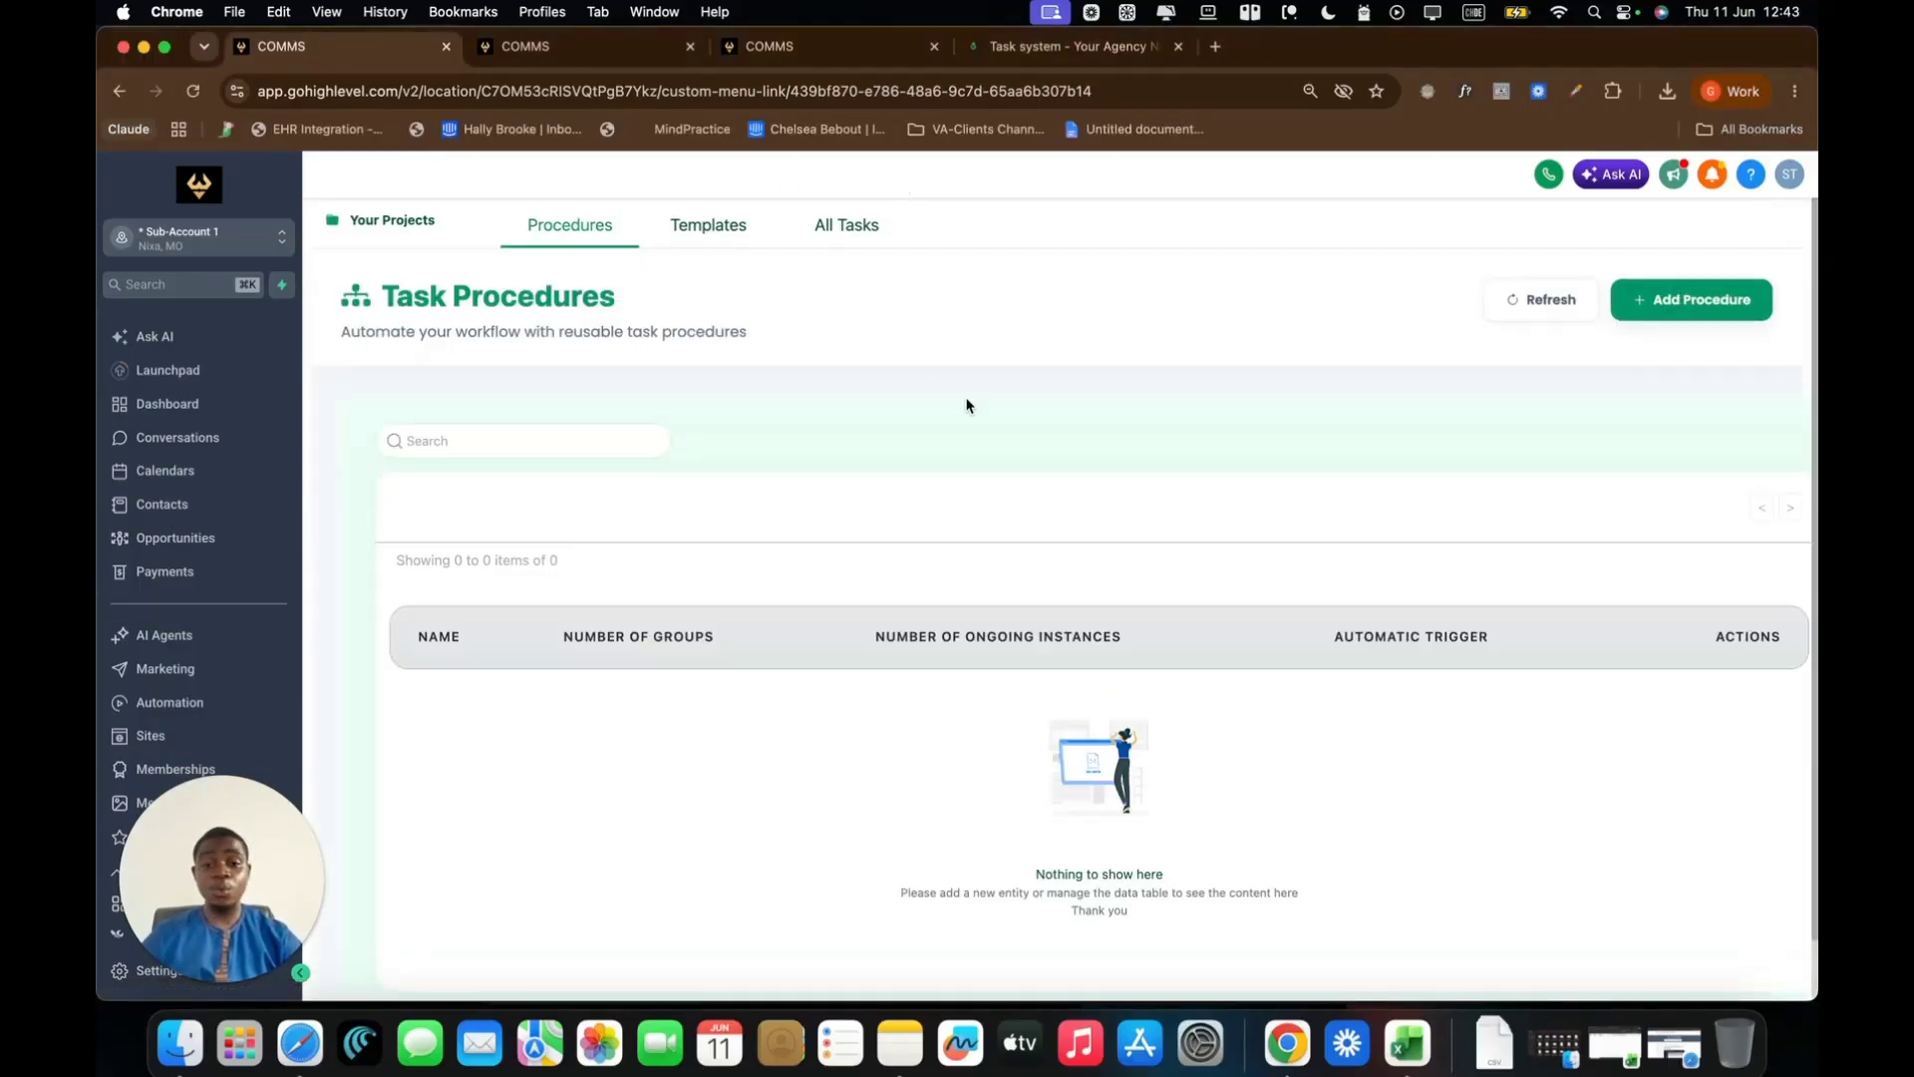
pyautogui.click(1685, 309)
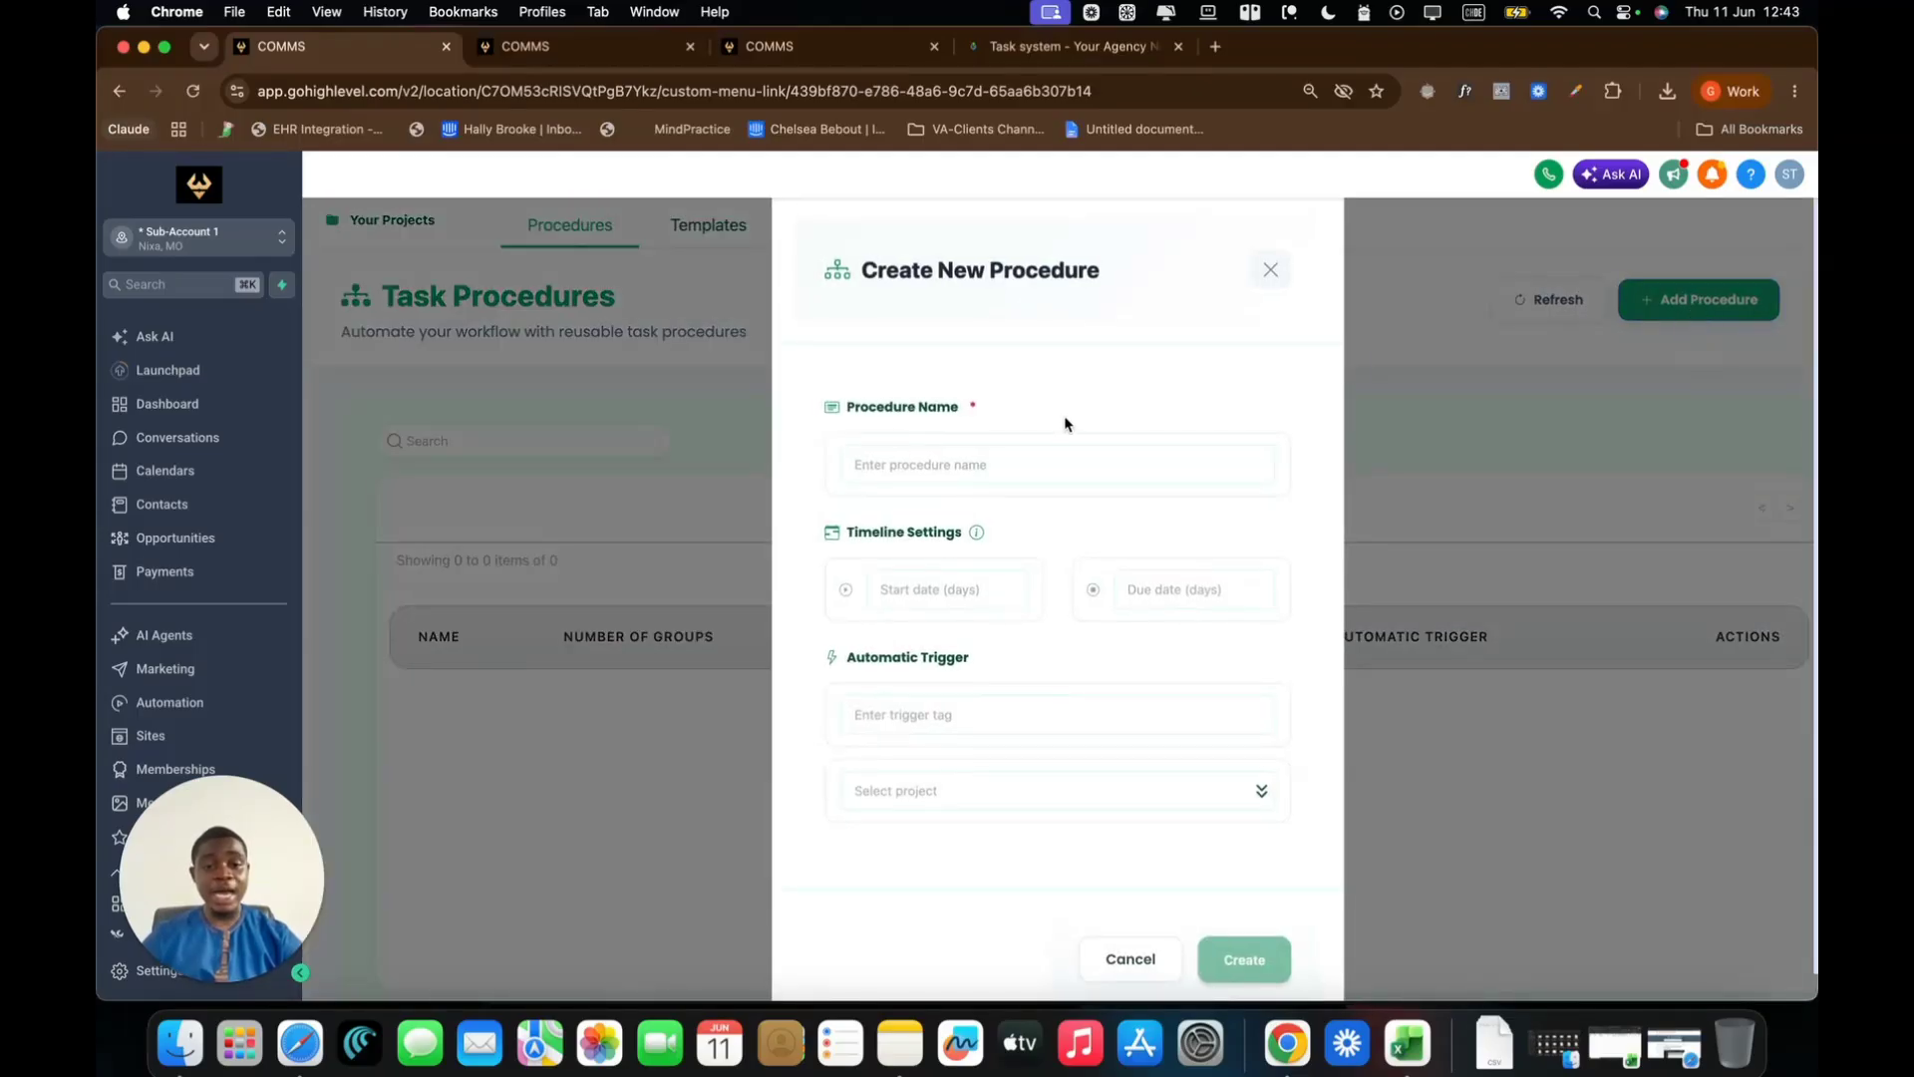
# Name the procedure 'Onboarding New Clinet'
pyautogui.click(1026, 459)
pyautogui.write('Onboarding')
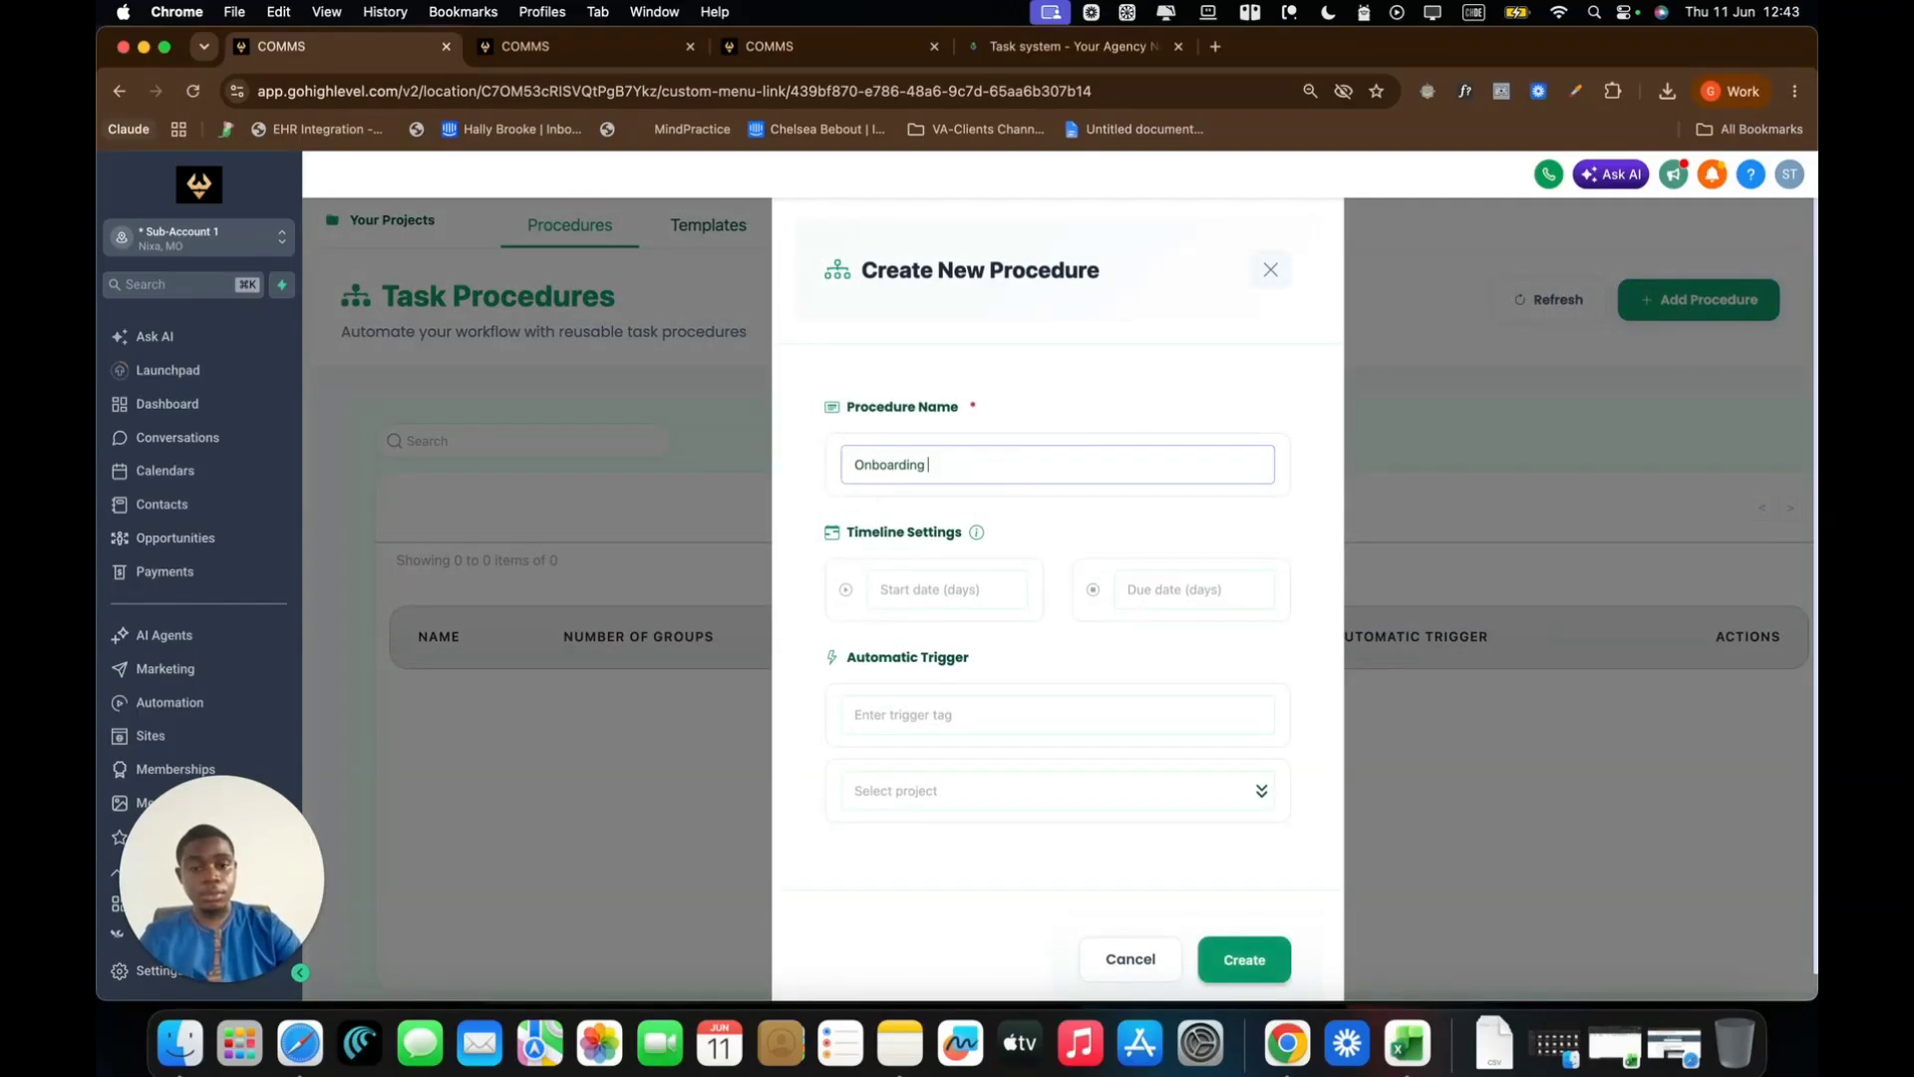
pyautogui.press('BackSpace')
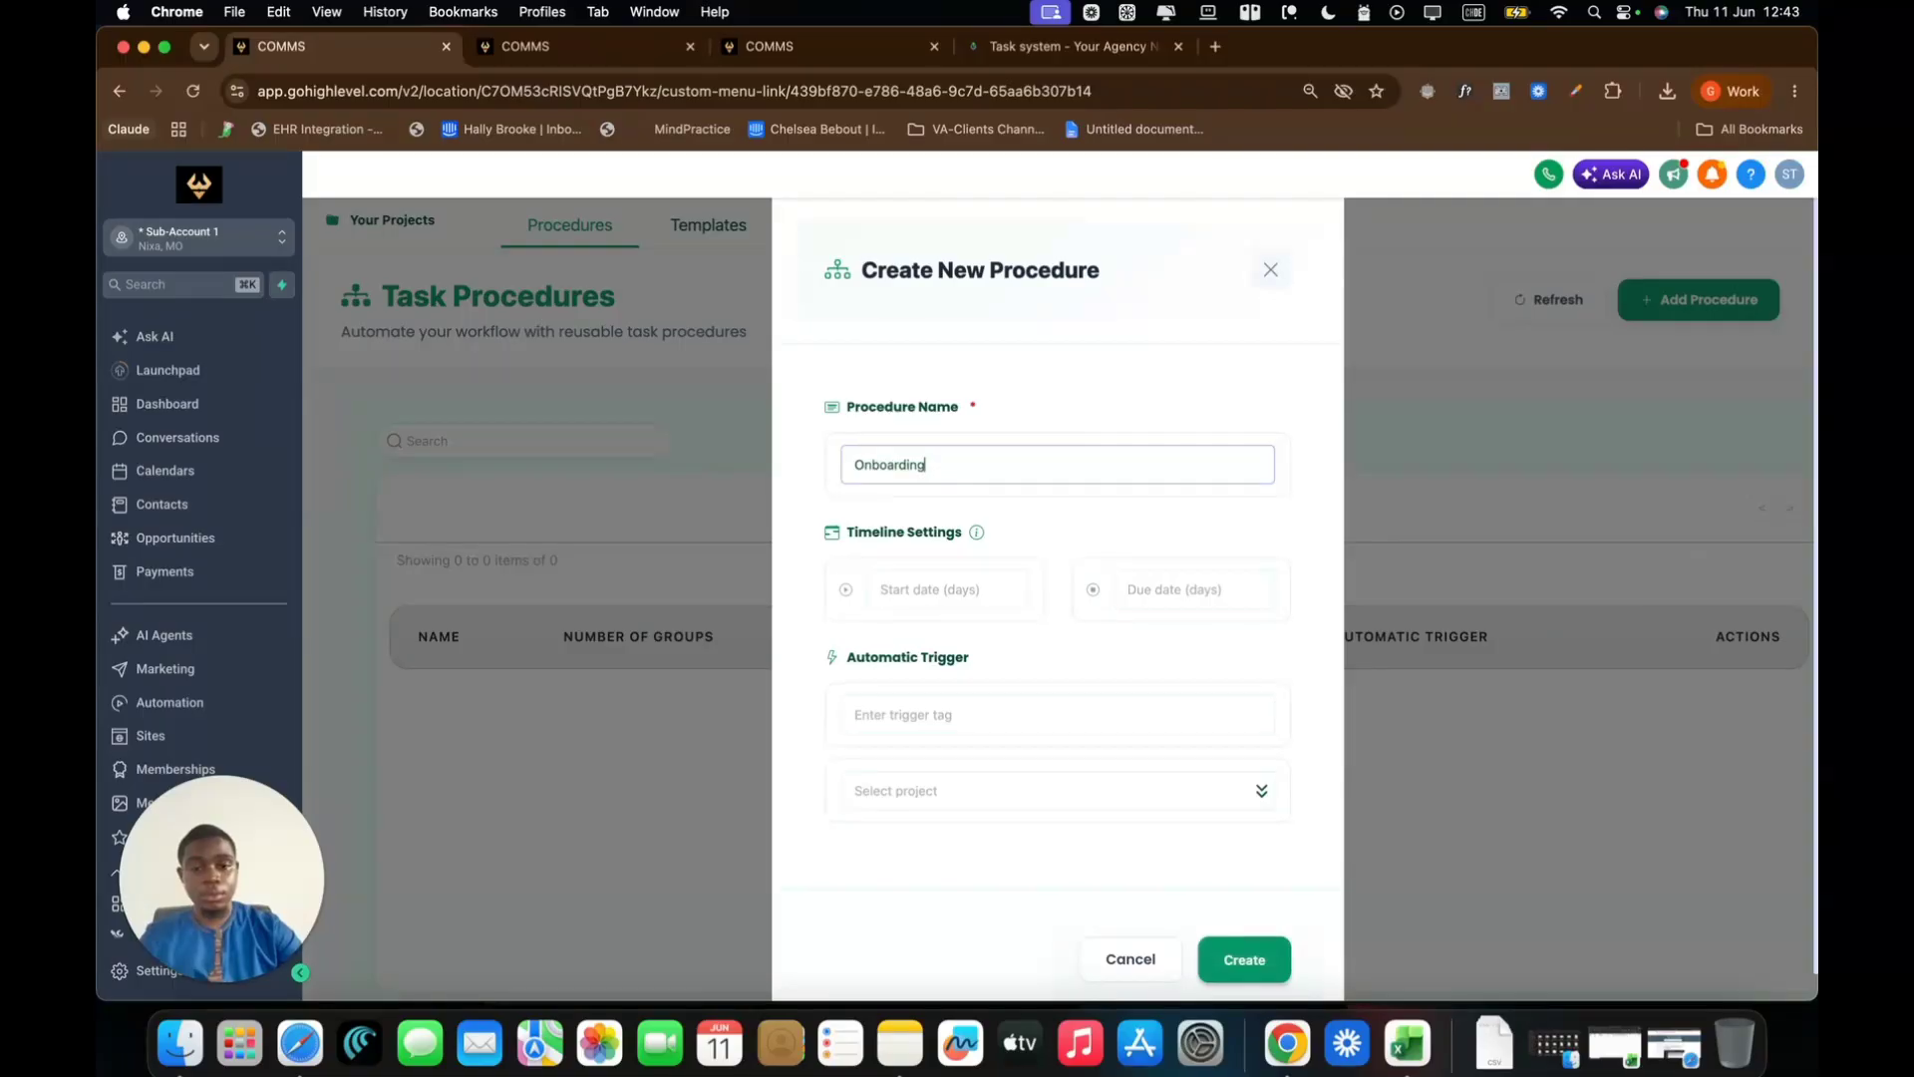
pyautogui.write('New Clinet')
pyautogui.click(1296, 419)
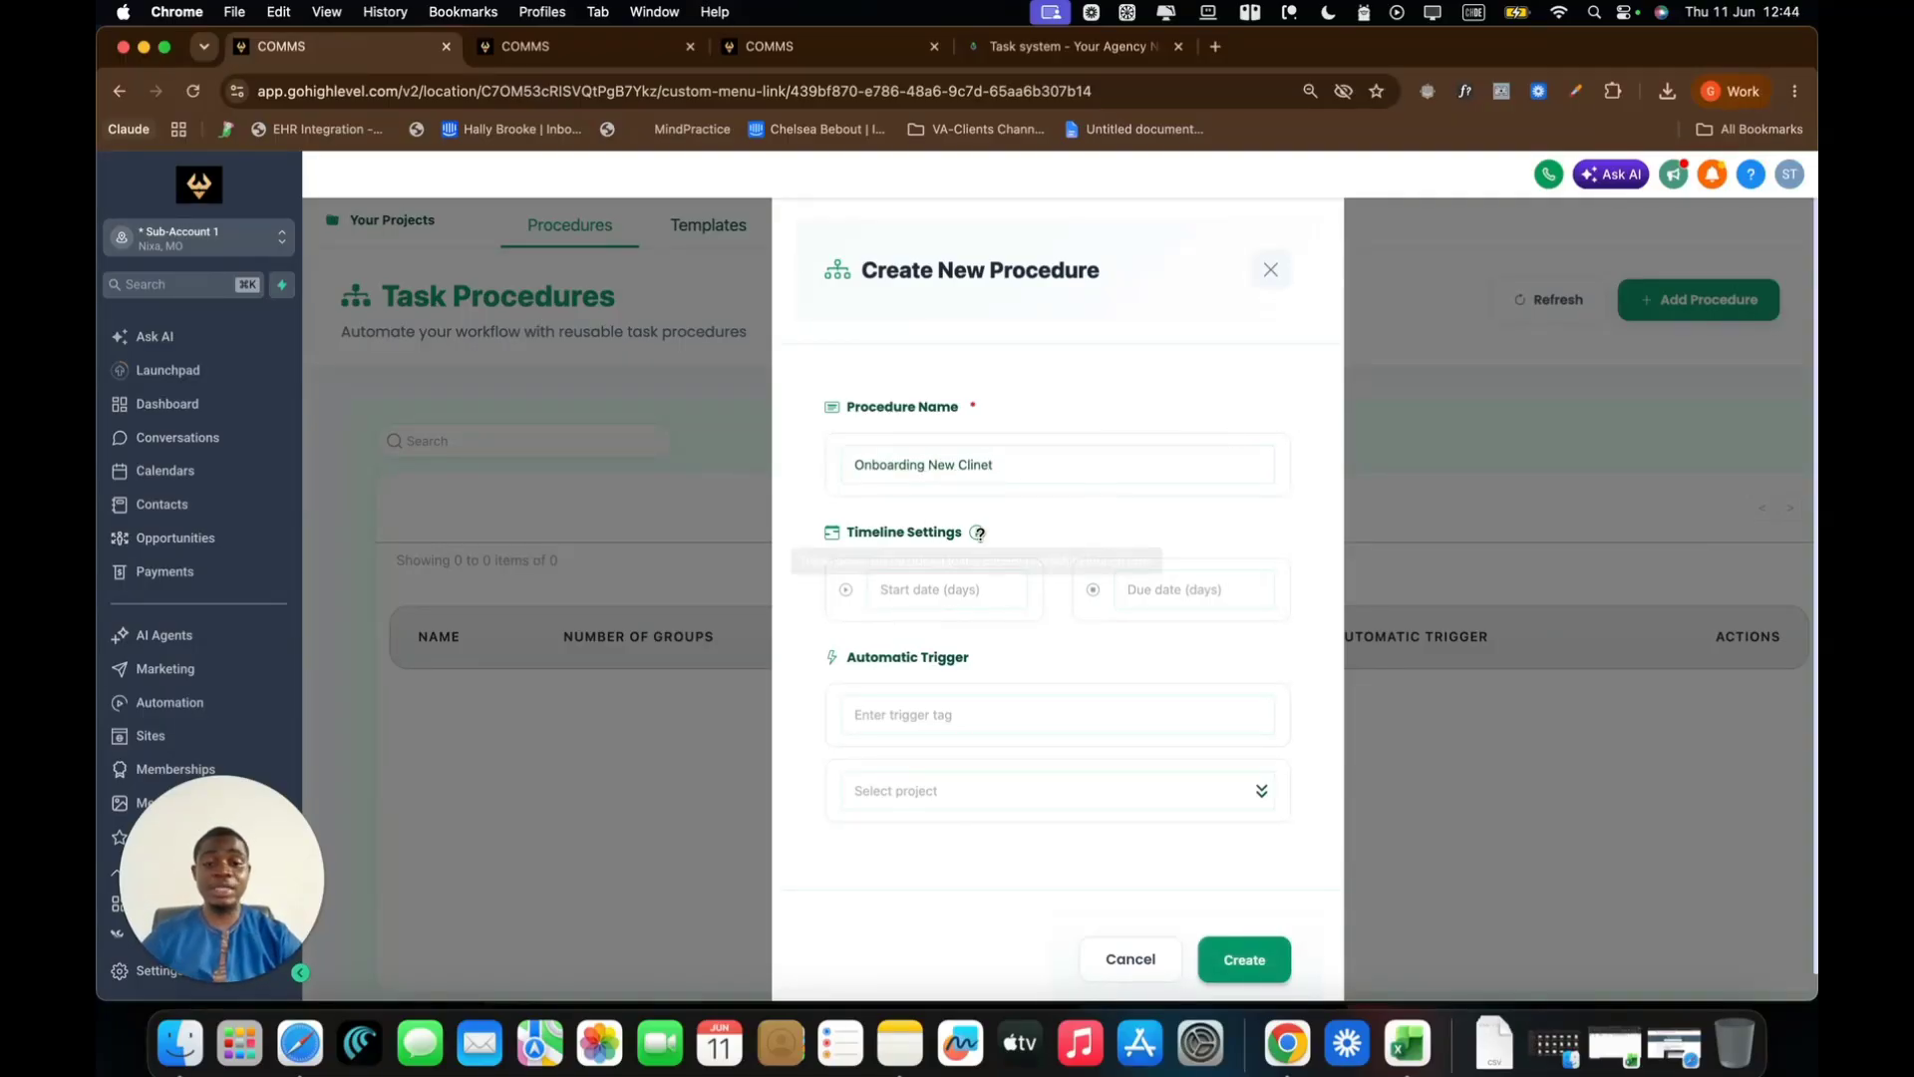
pyautogui.click(965, 584)
pyautogui.click(1115, 538)
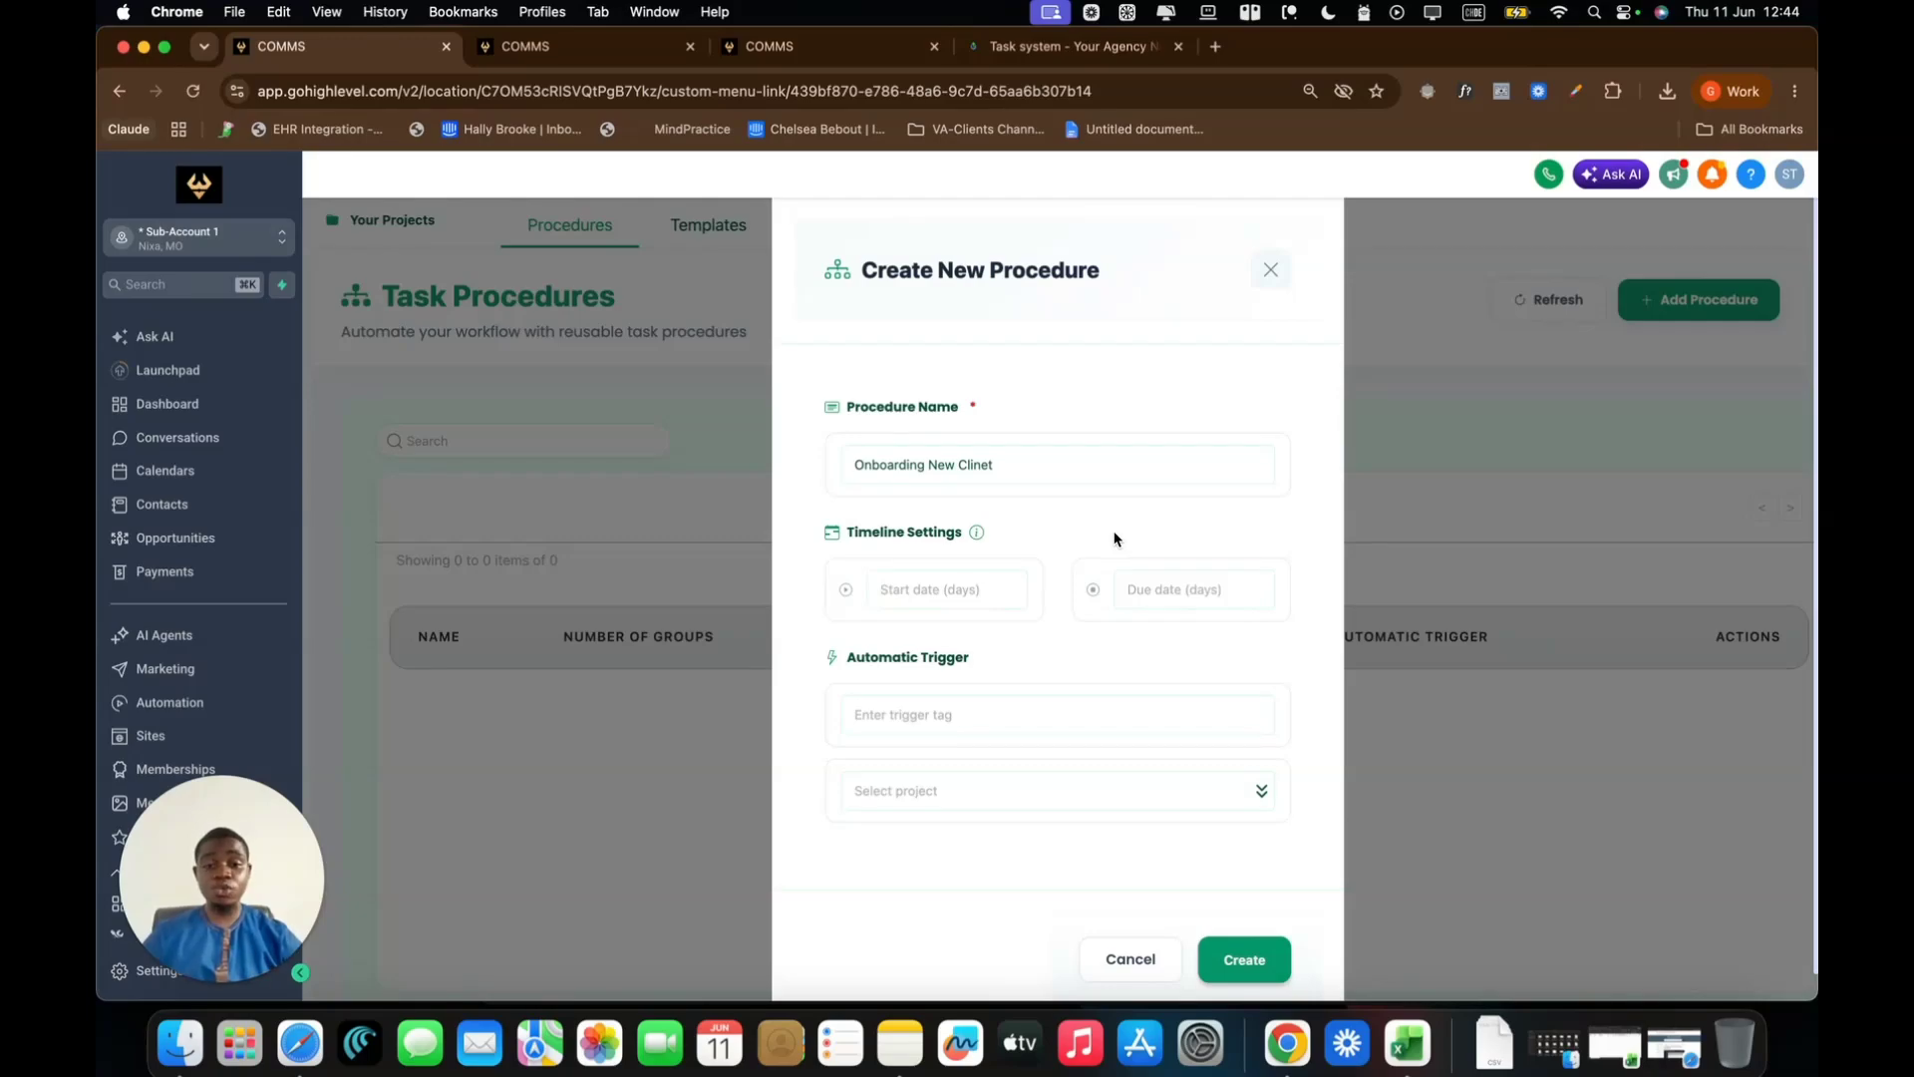
# Set the timeline Start date (days) to 0 after trying other values
pyautogui.click(939, 586)
pyautogui.write('0')
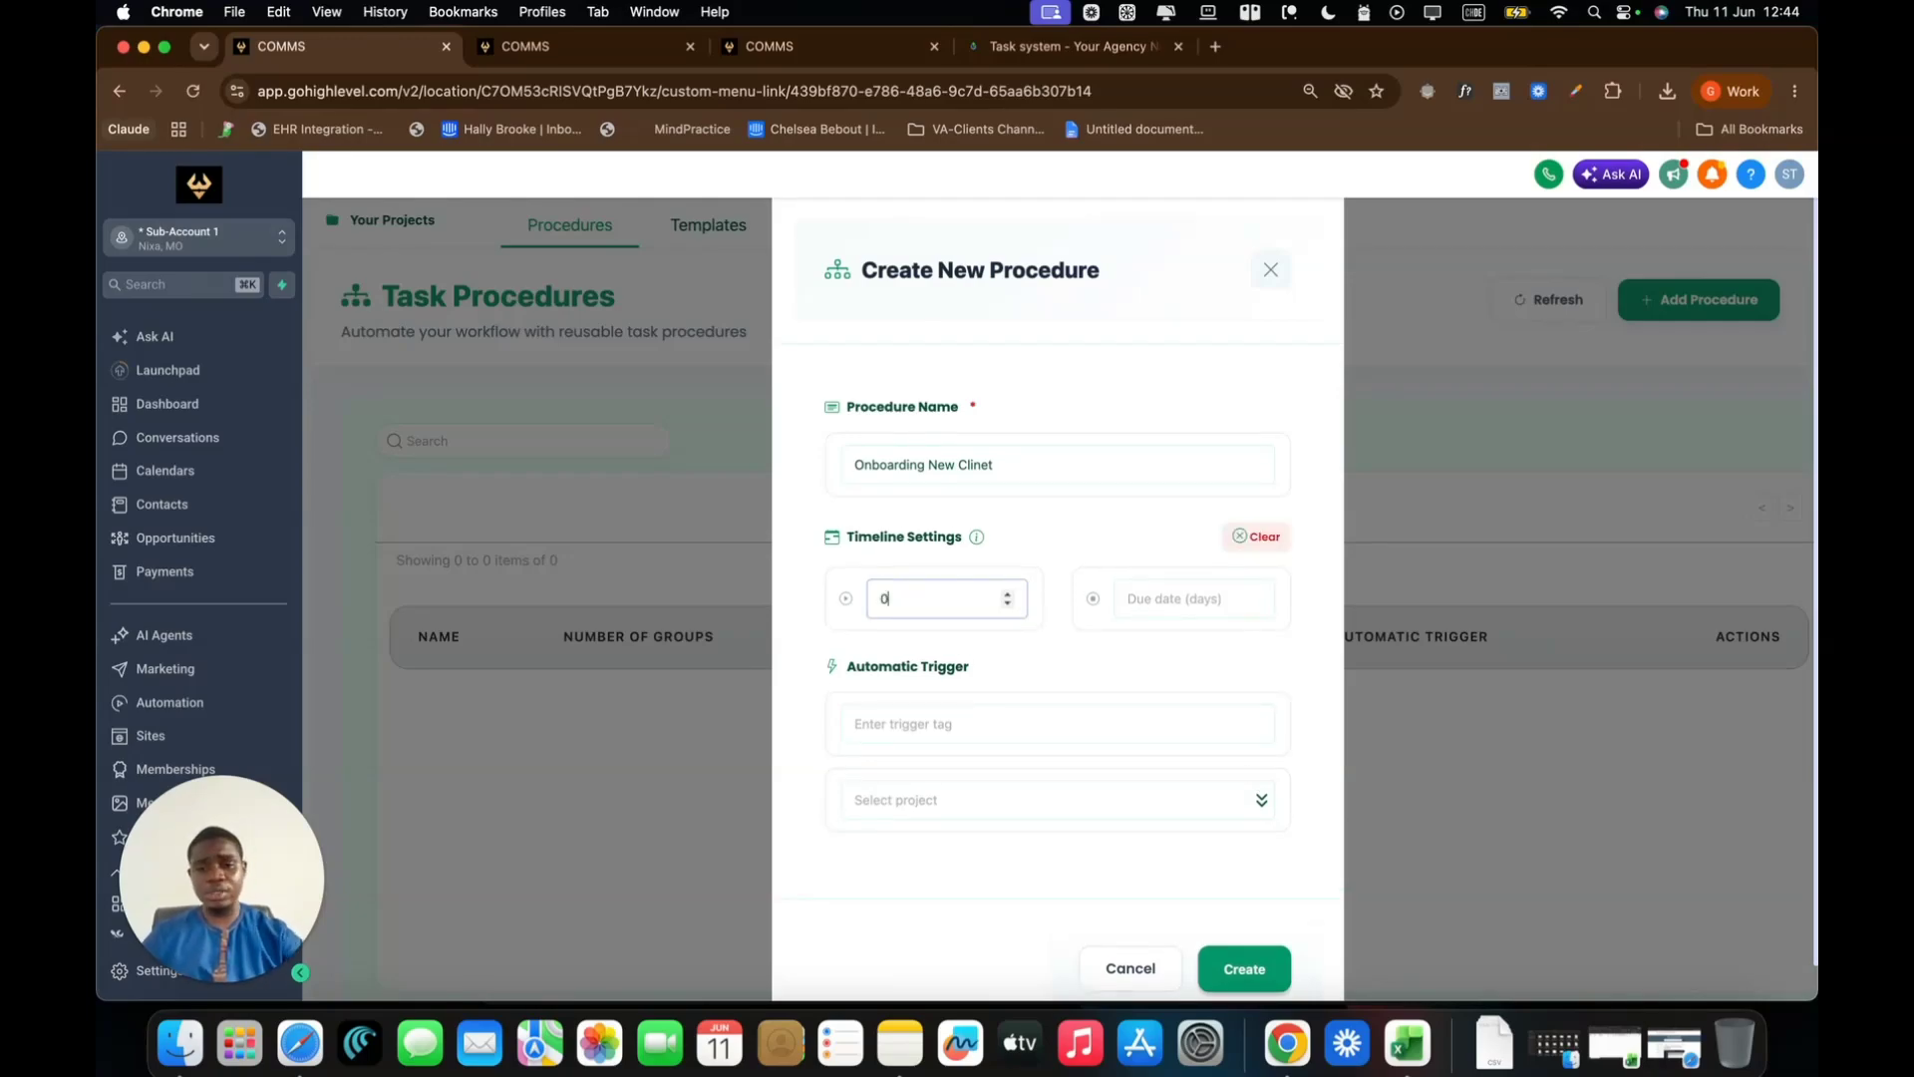
pyautogui.press('BackSpace')
pyautogui.write('0')
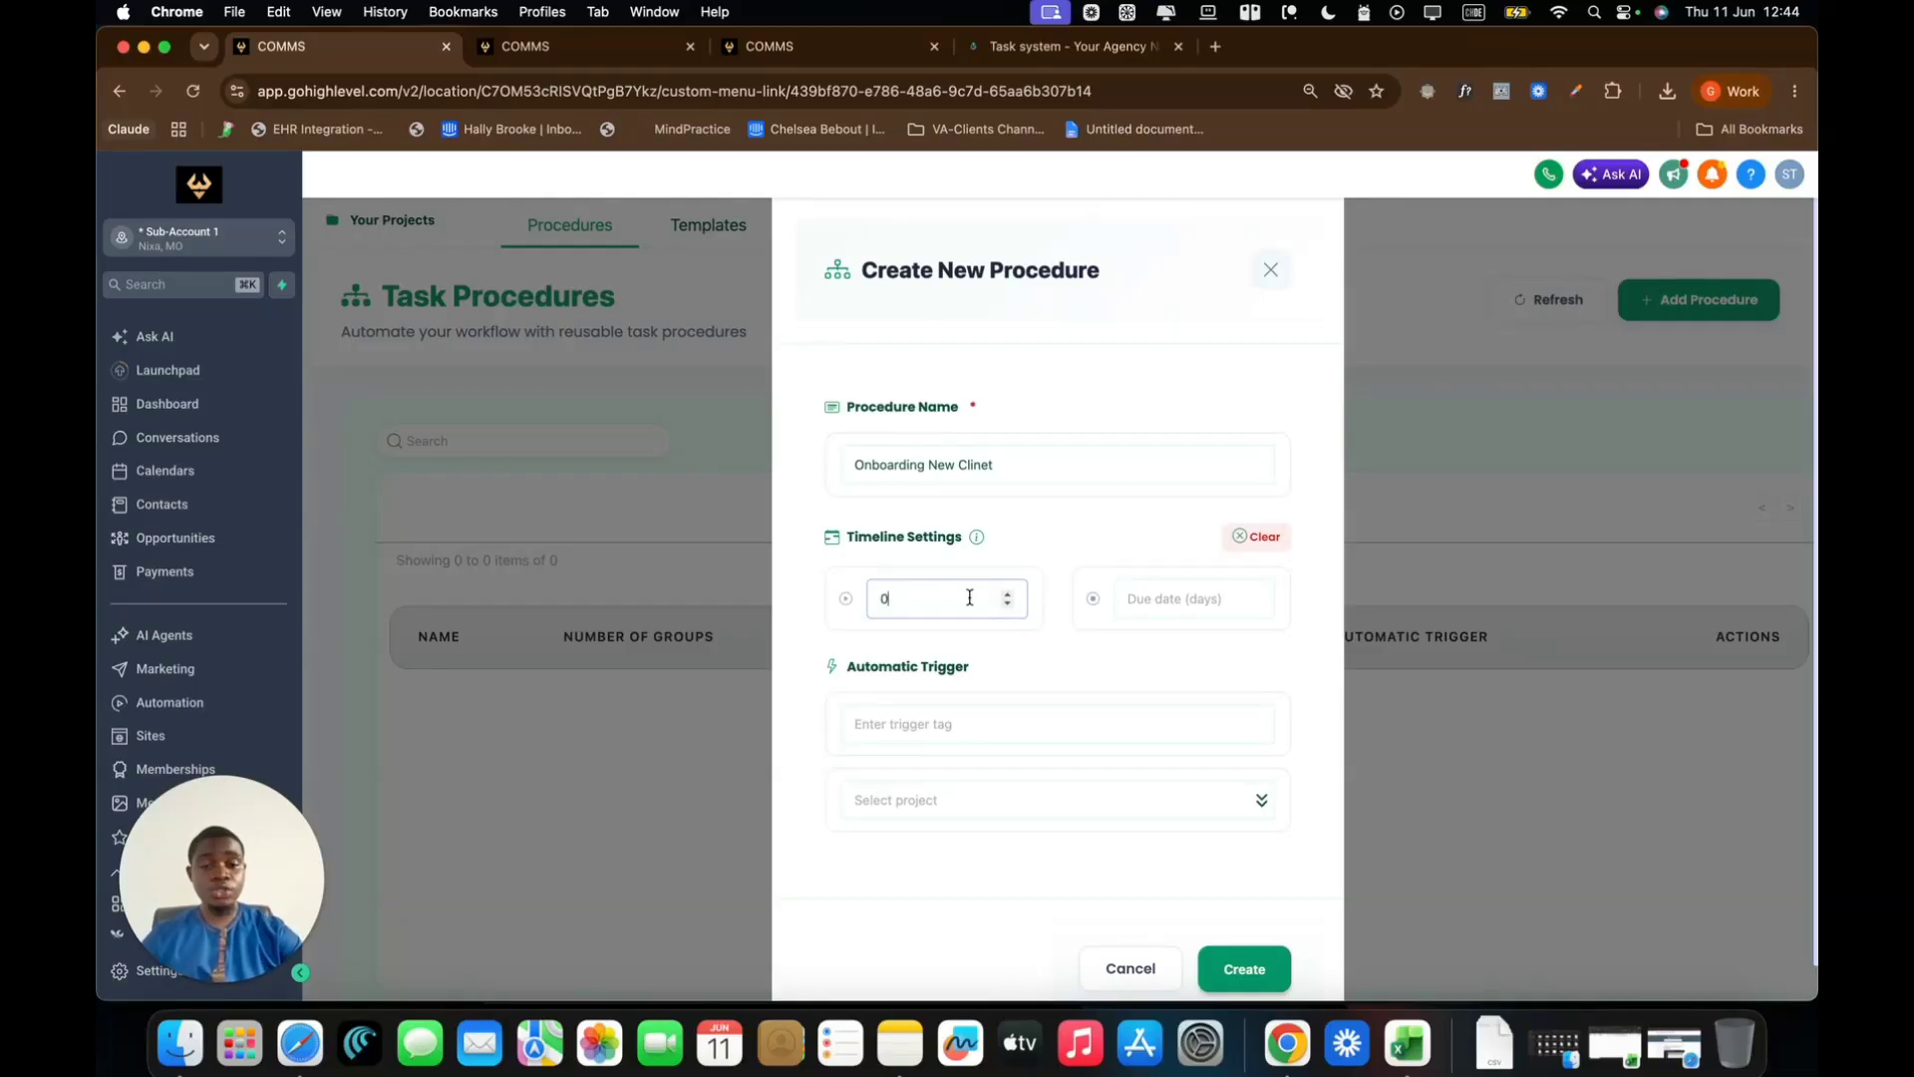
pyautogui.press('BackSpace')
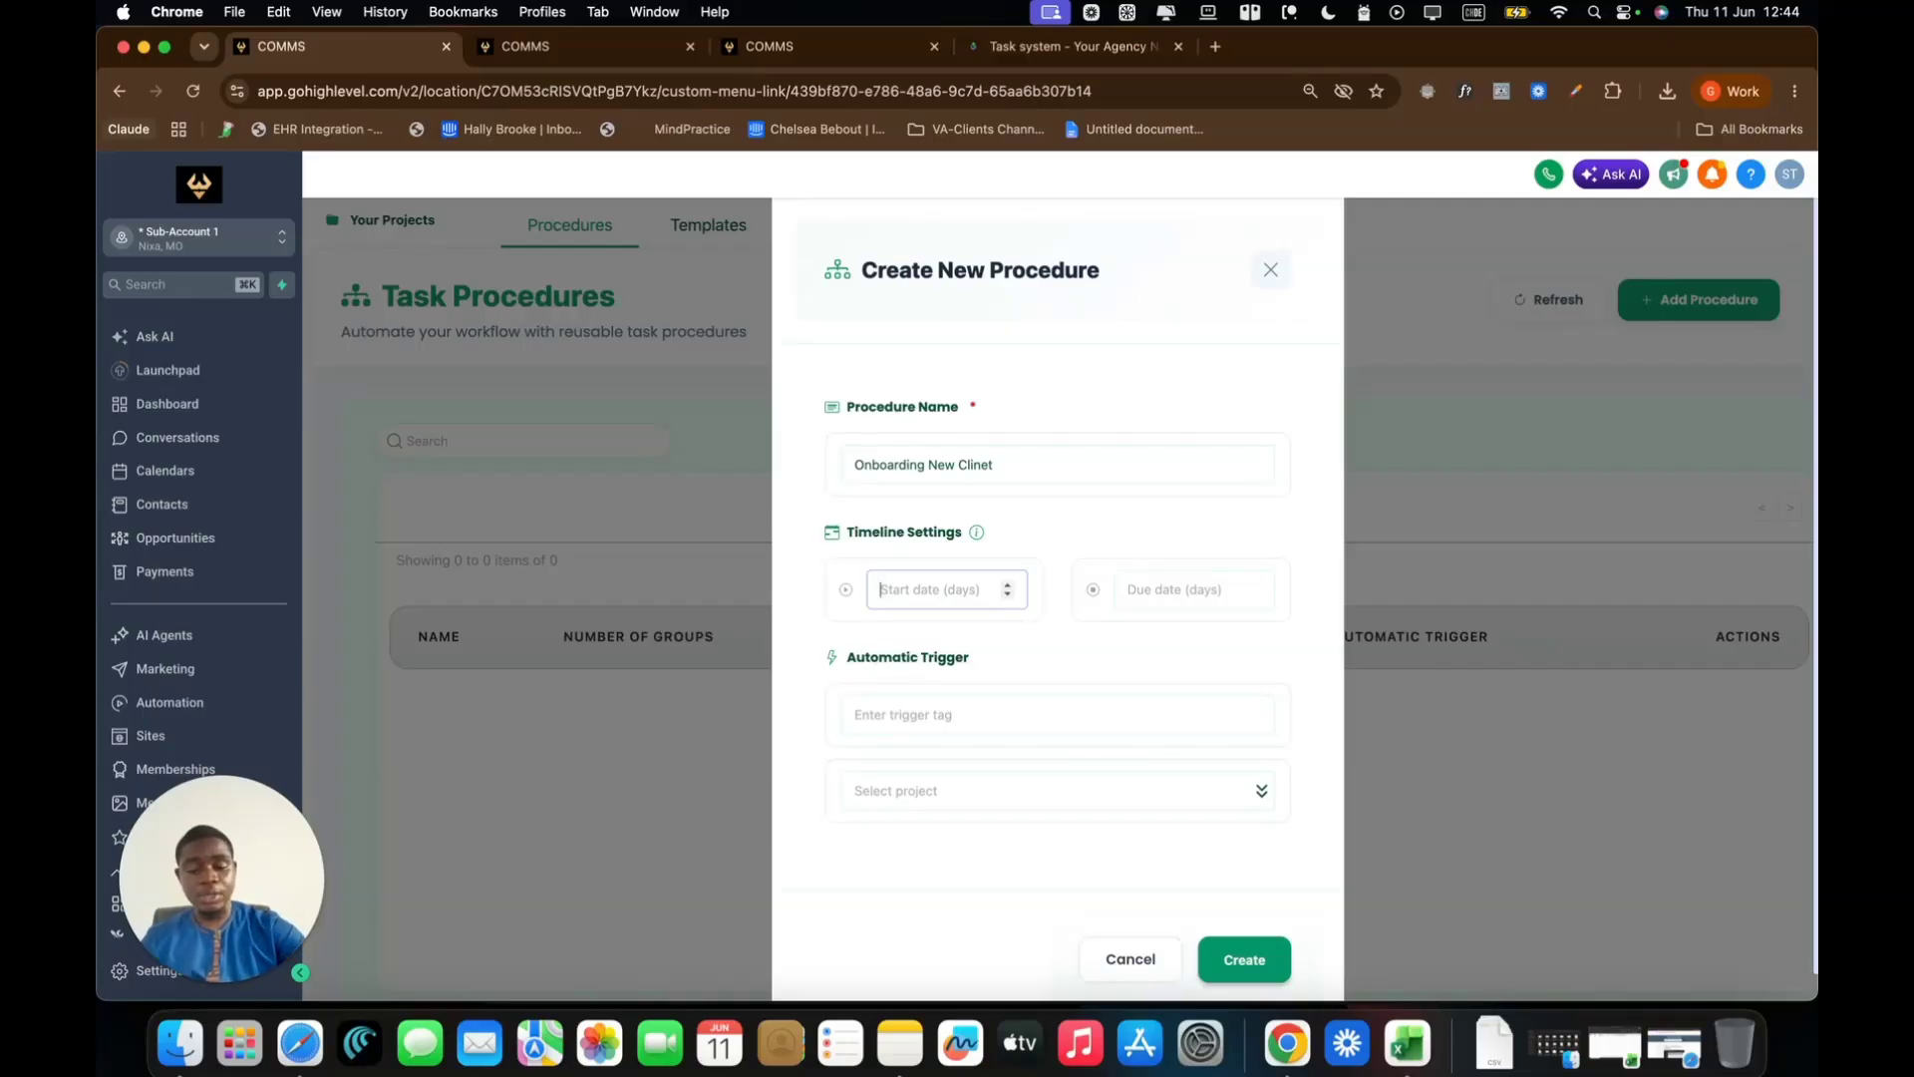
pyautogui.write('5')
pyautogui.press('BackSpace')
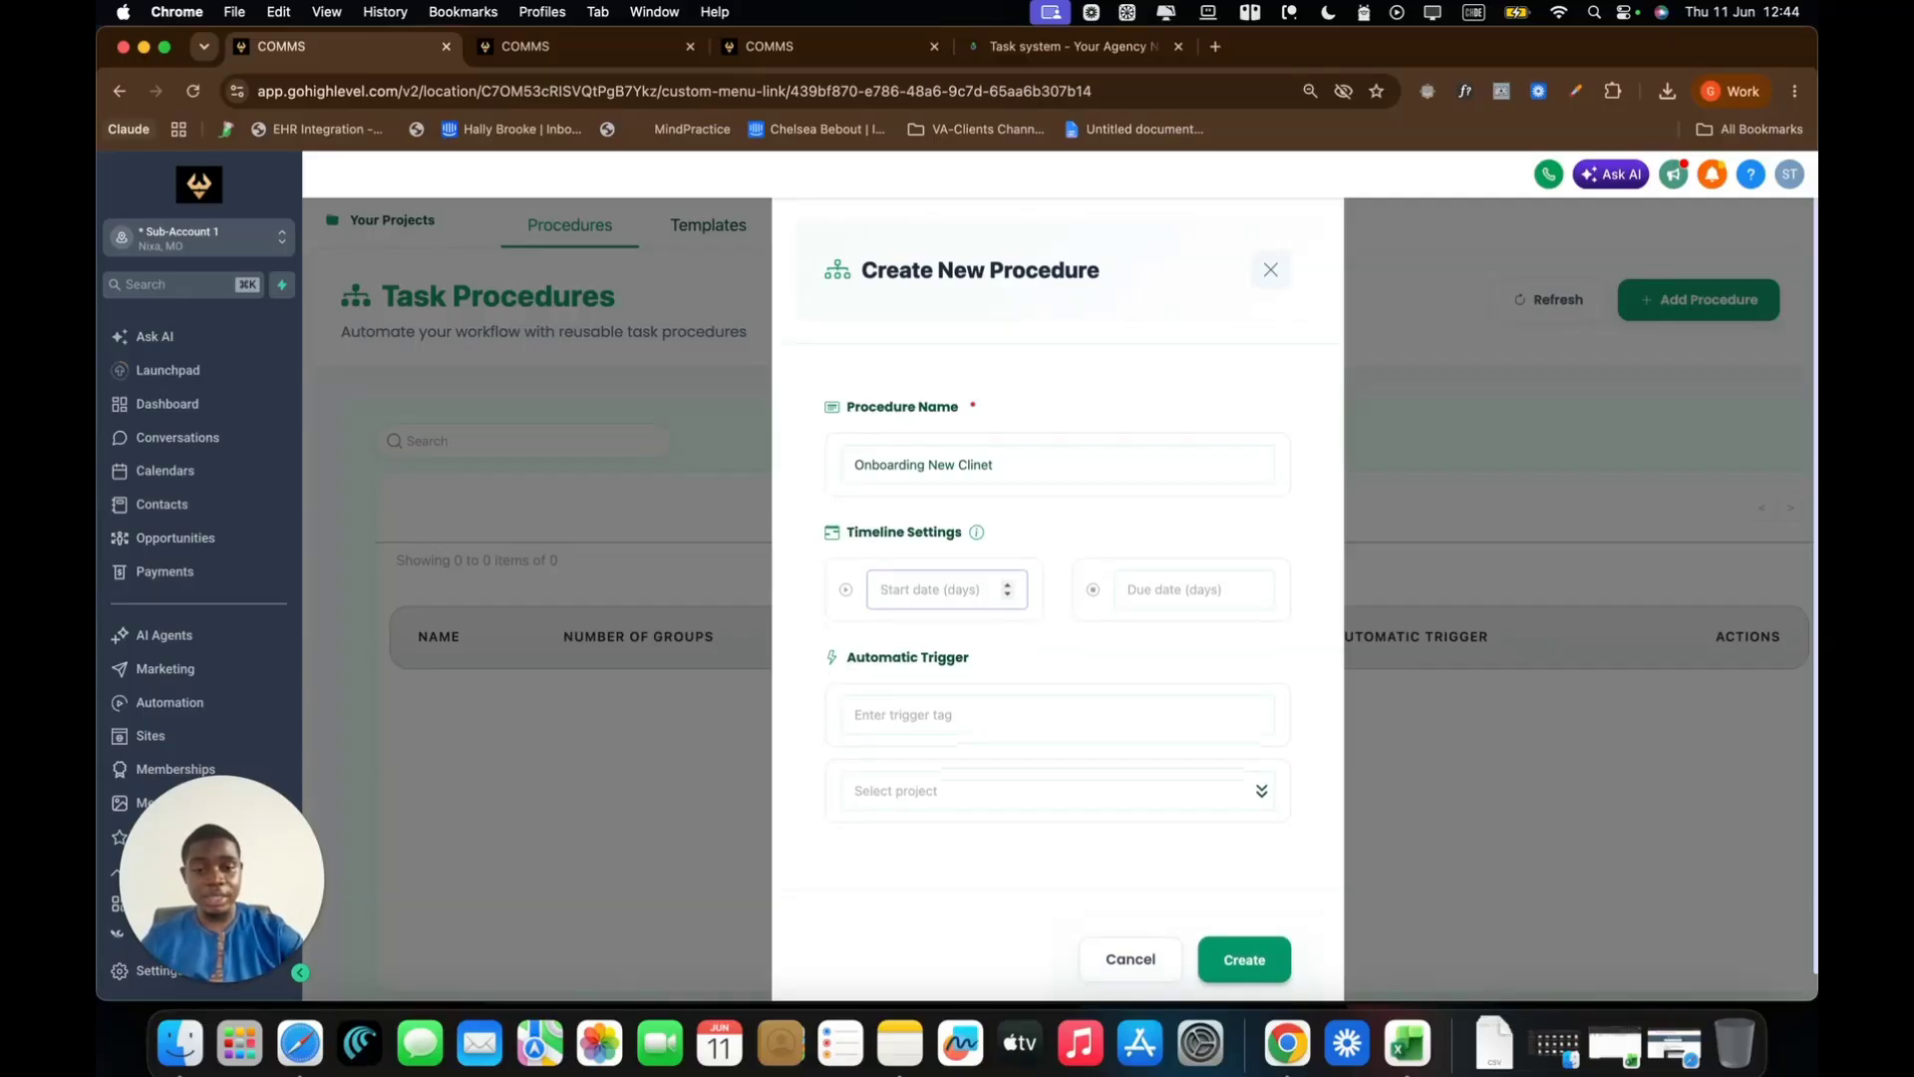
pyautogui.write('5')
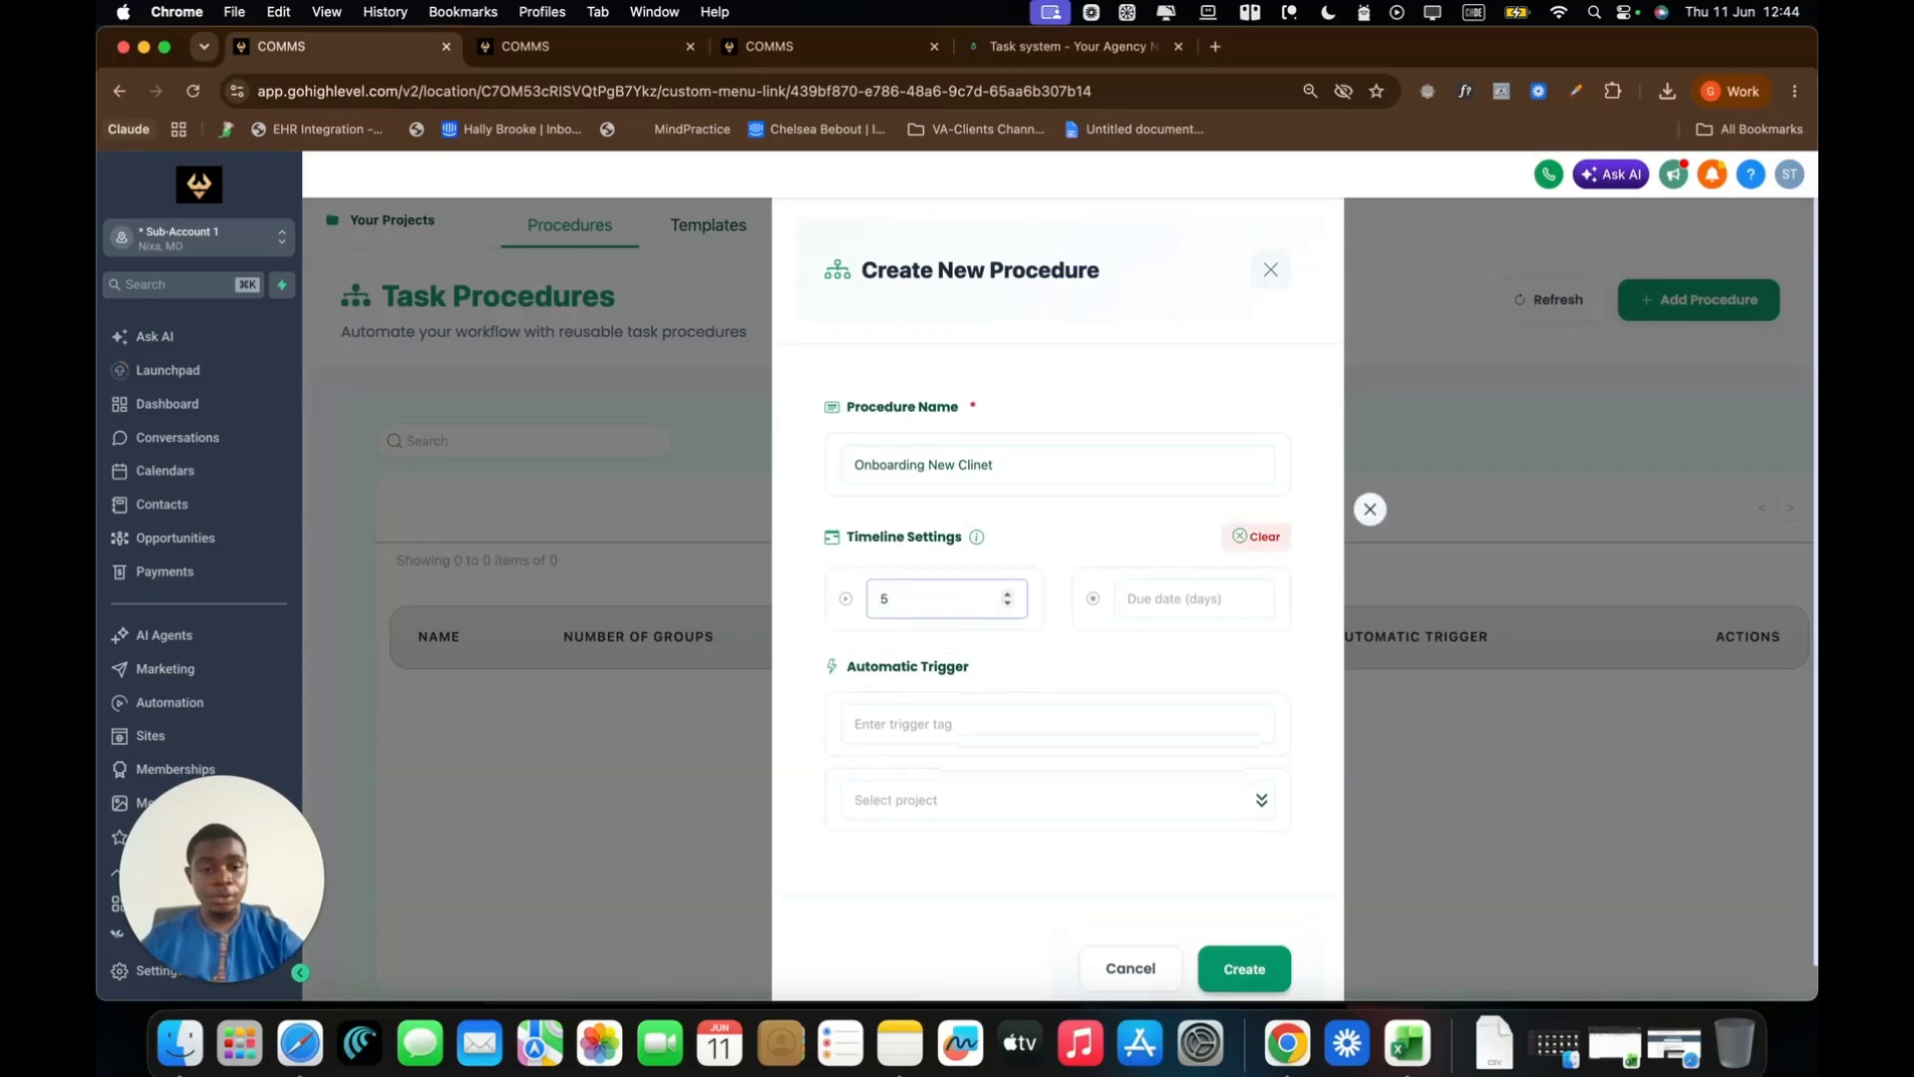
pyautogui.click(1316, 539)
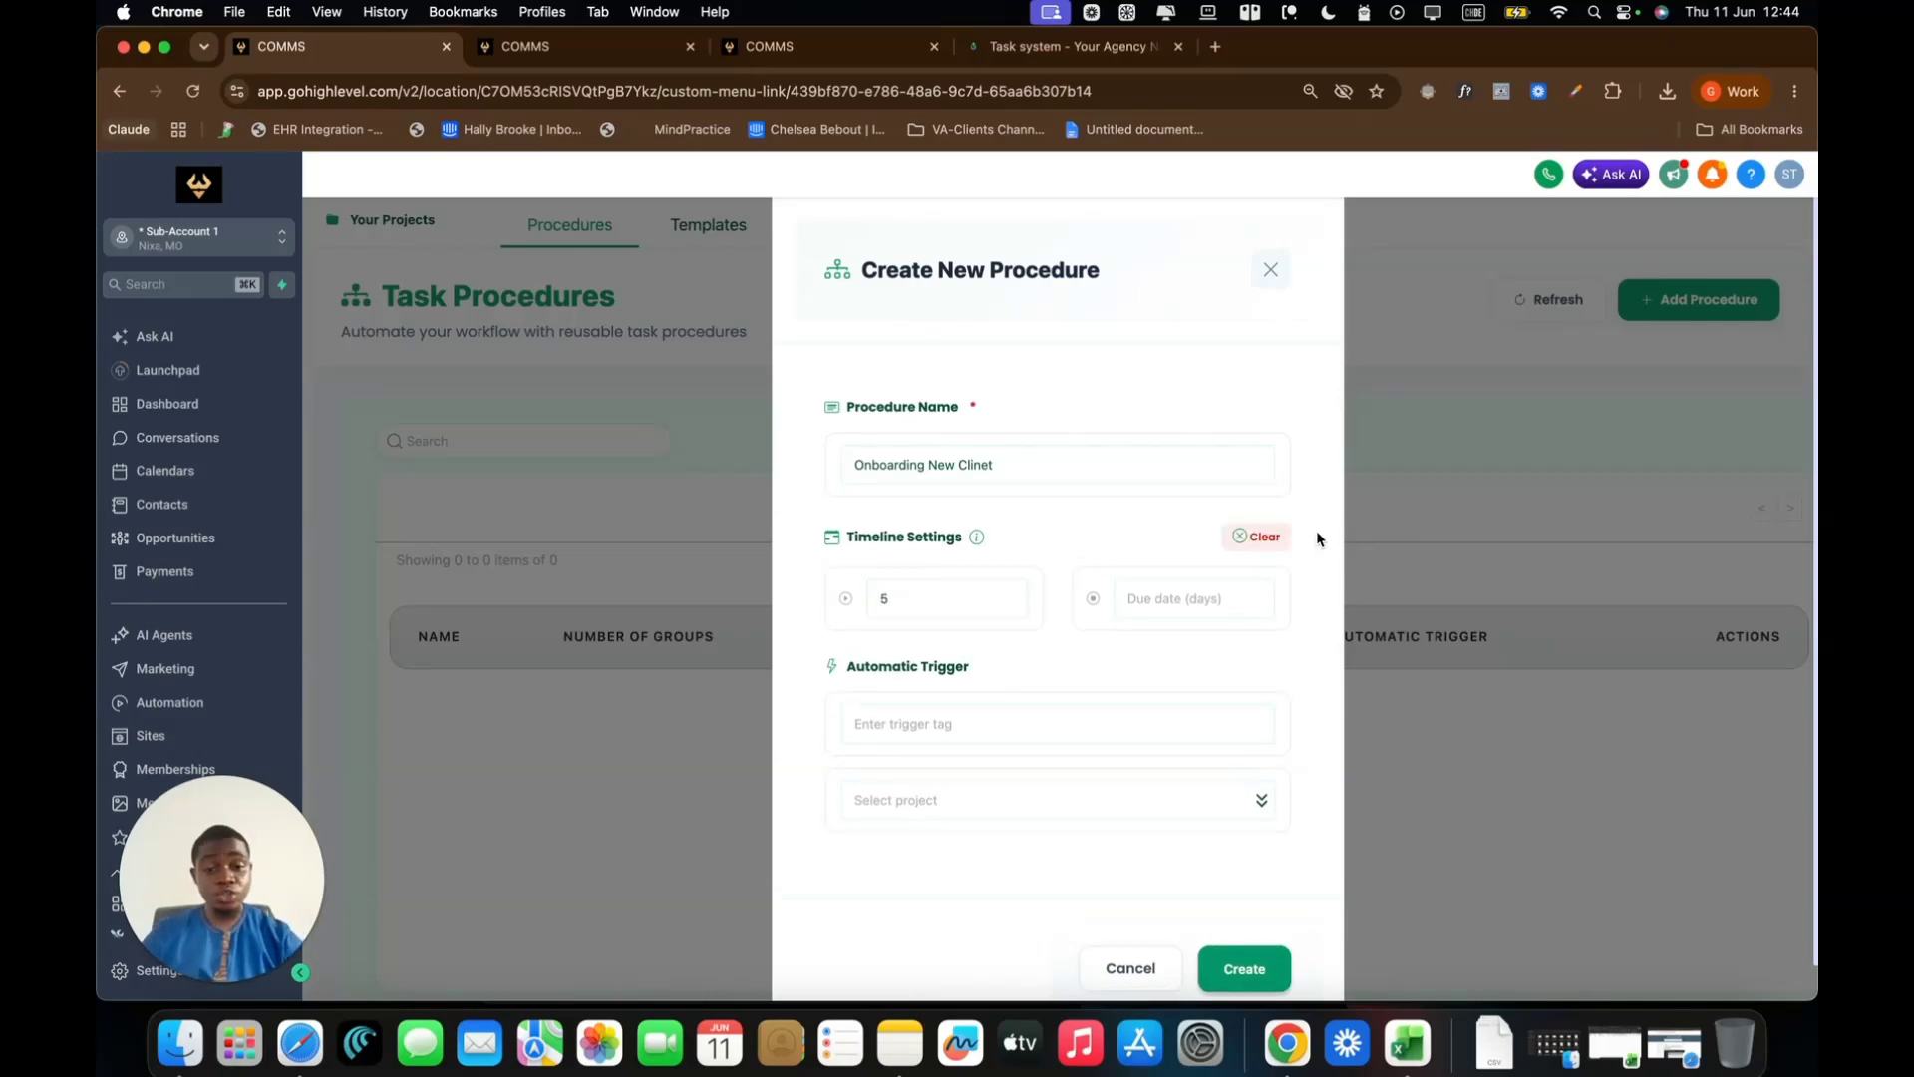
pyautogui.click(957, 594)
pyautogui.press('BackSpace')
pyautogui.write('0')
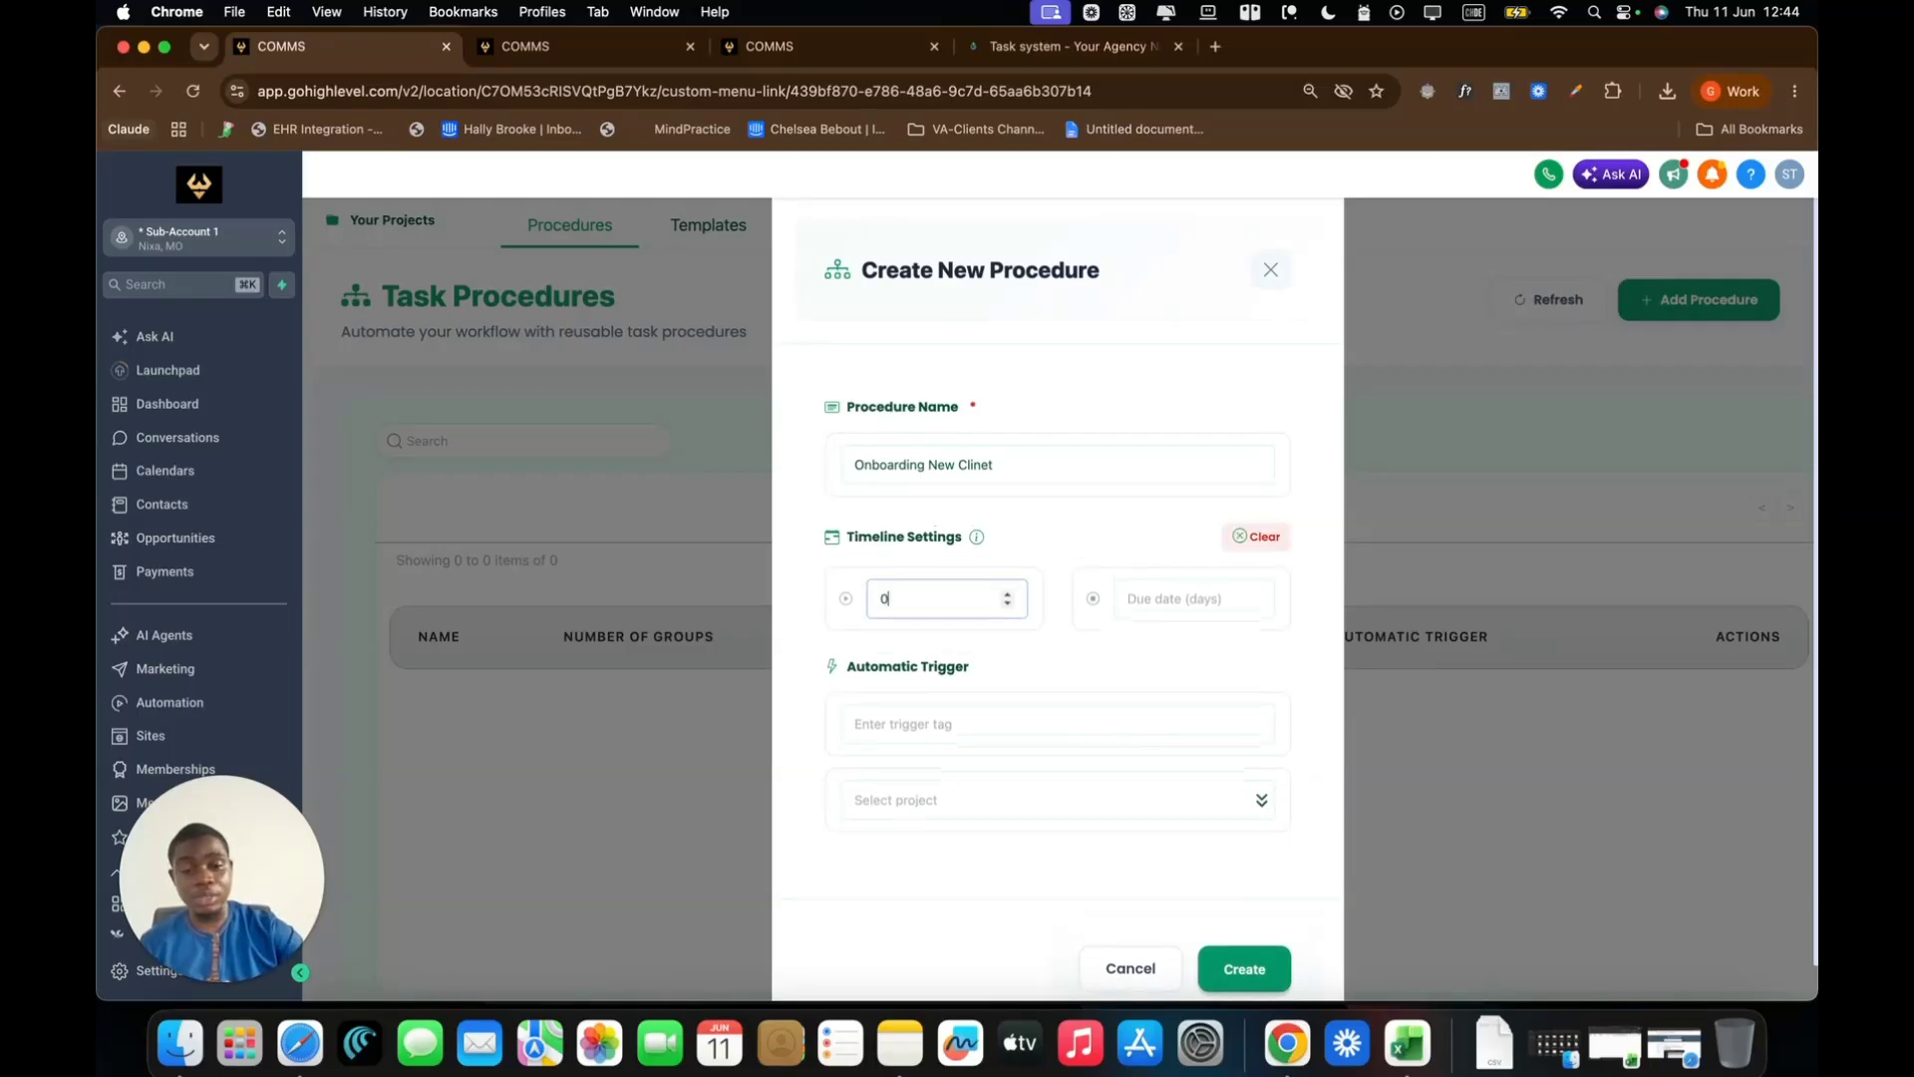
pyautogui.click(1321, 678)
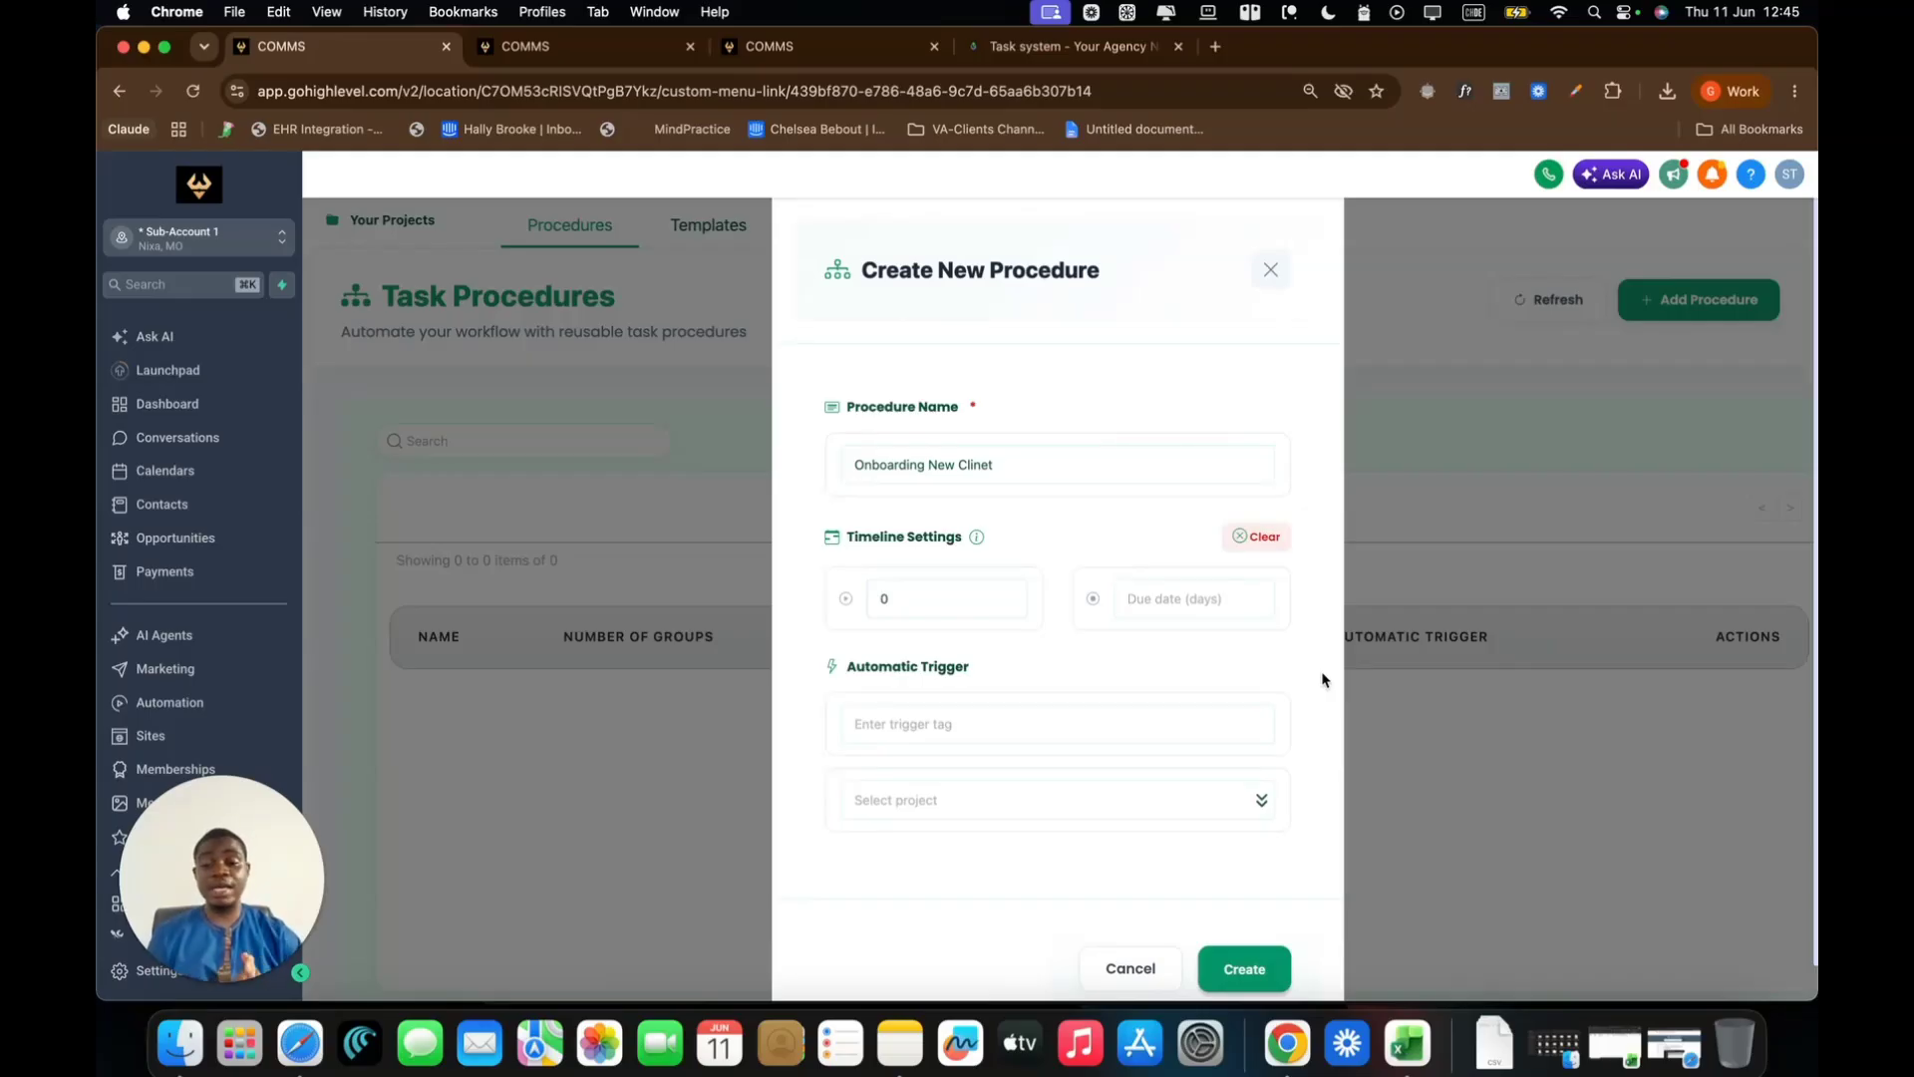
# Set the Due date (days) to 5
pyautogui.click(1186, 606)
pyautogui.write('5')
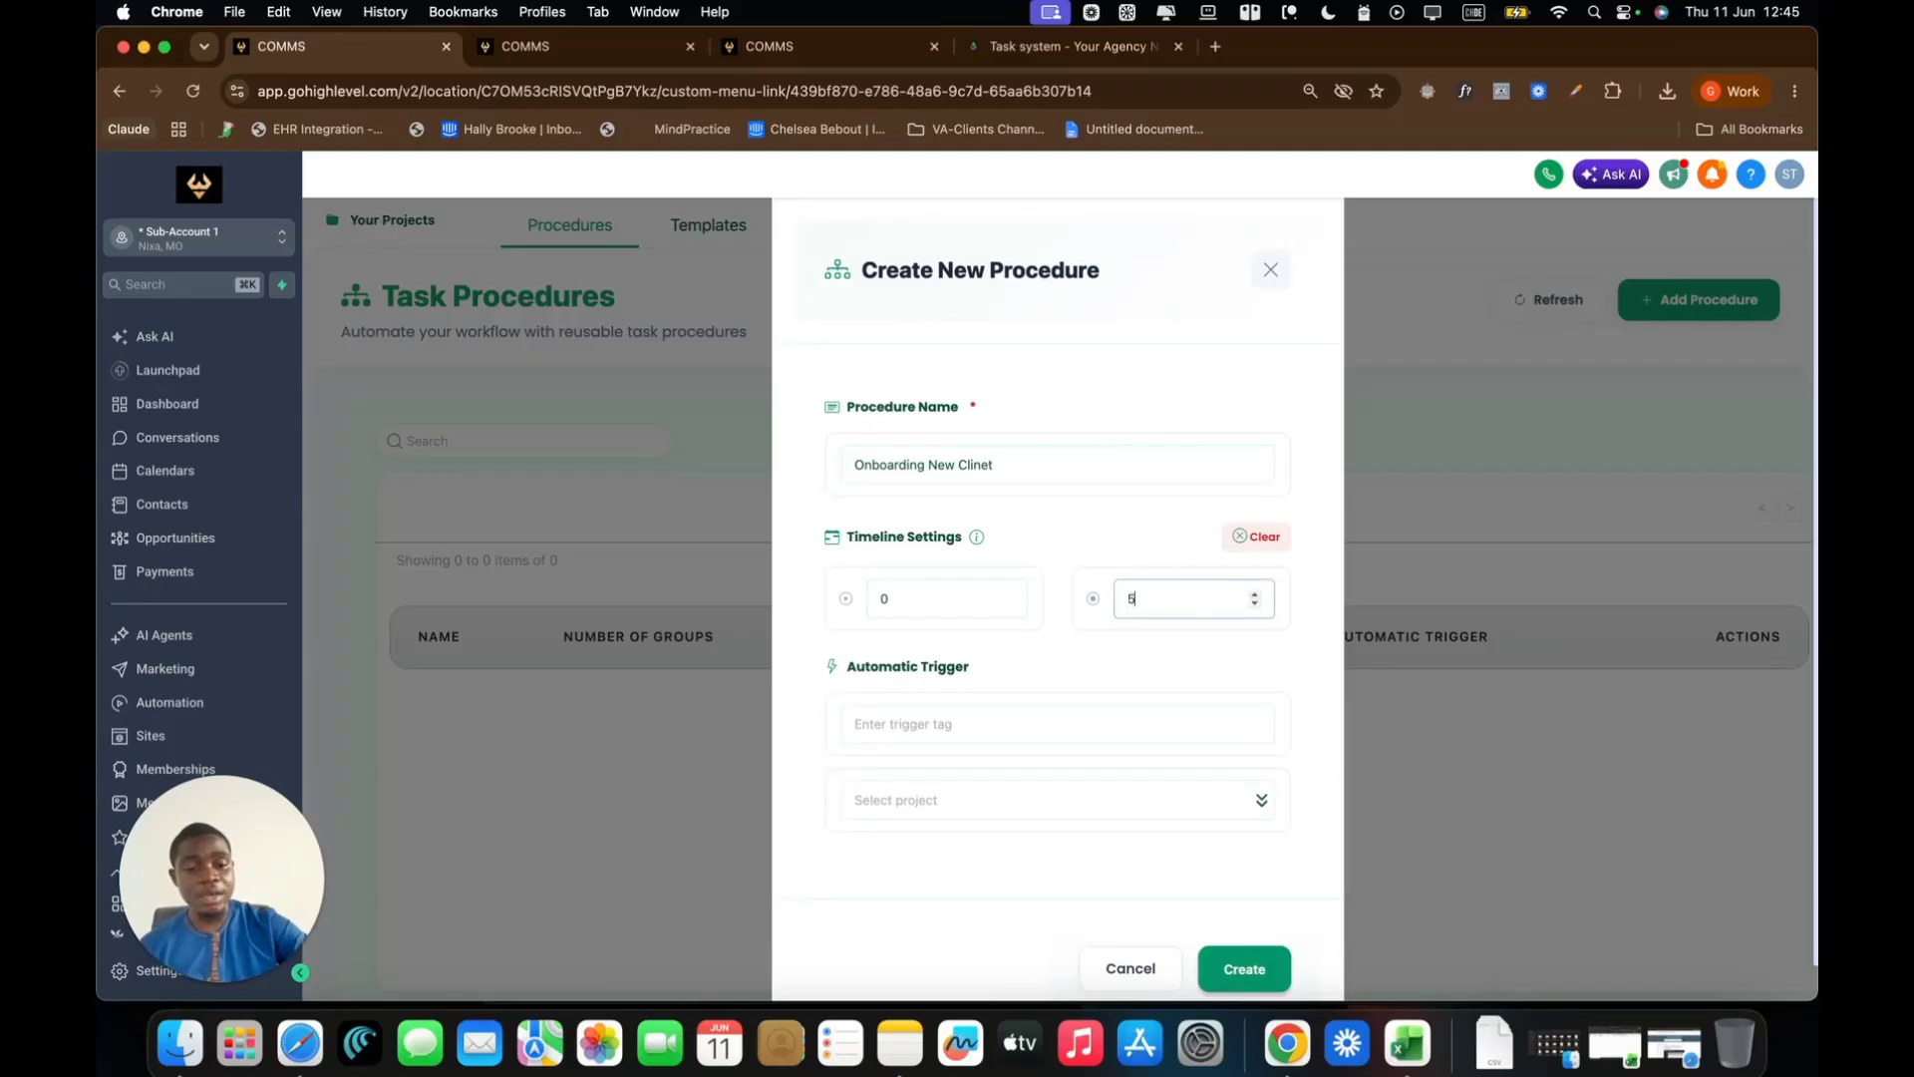
pyautogui.click(1311, 653)
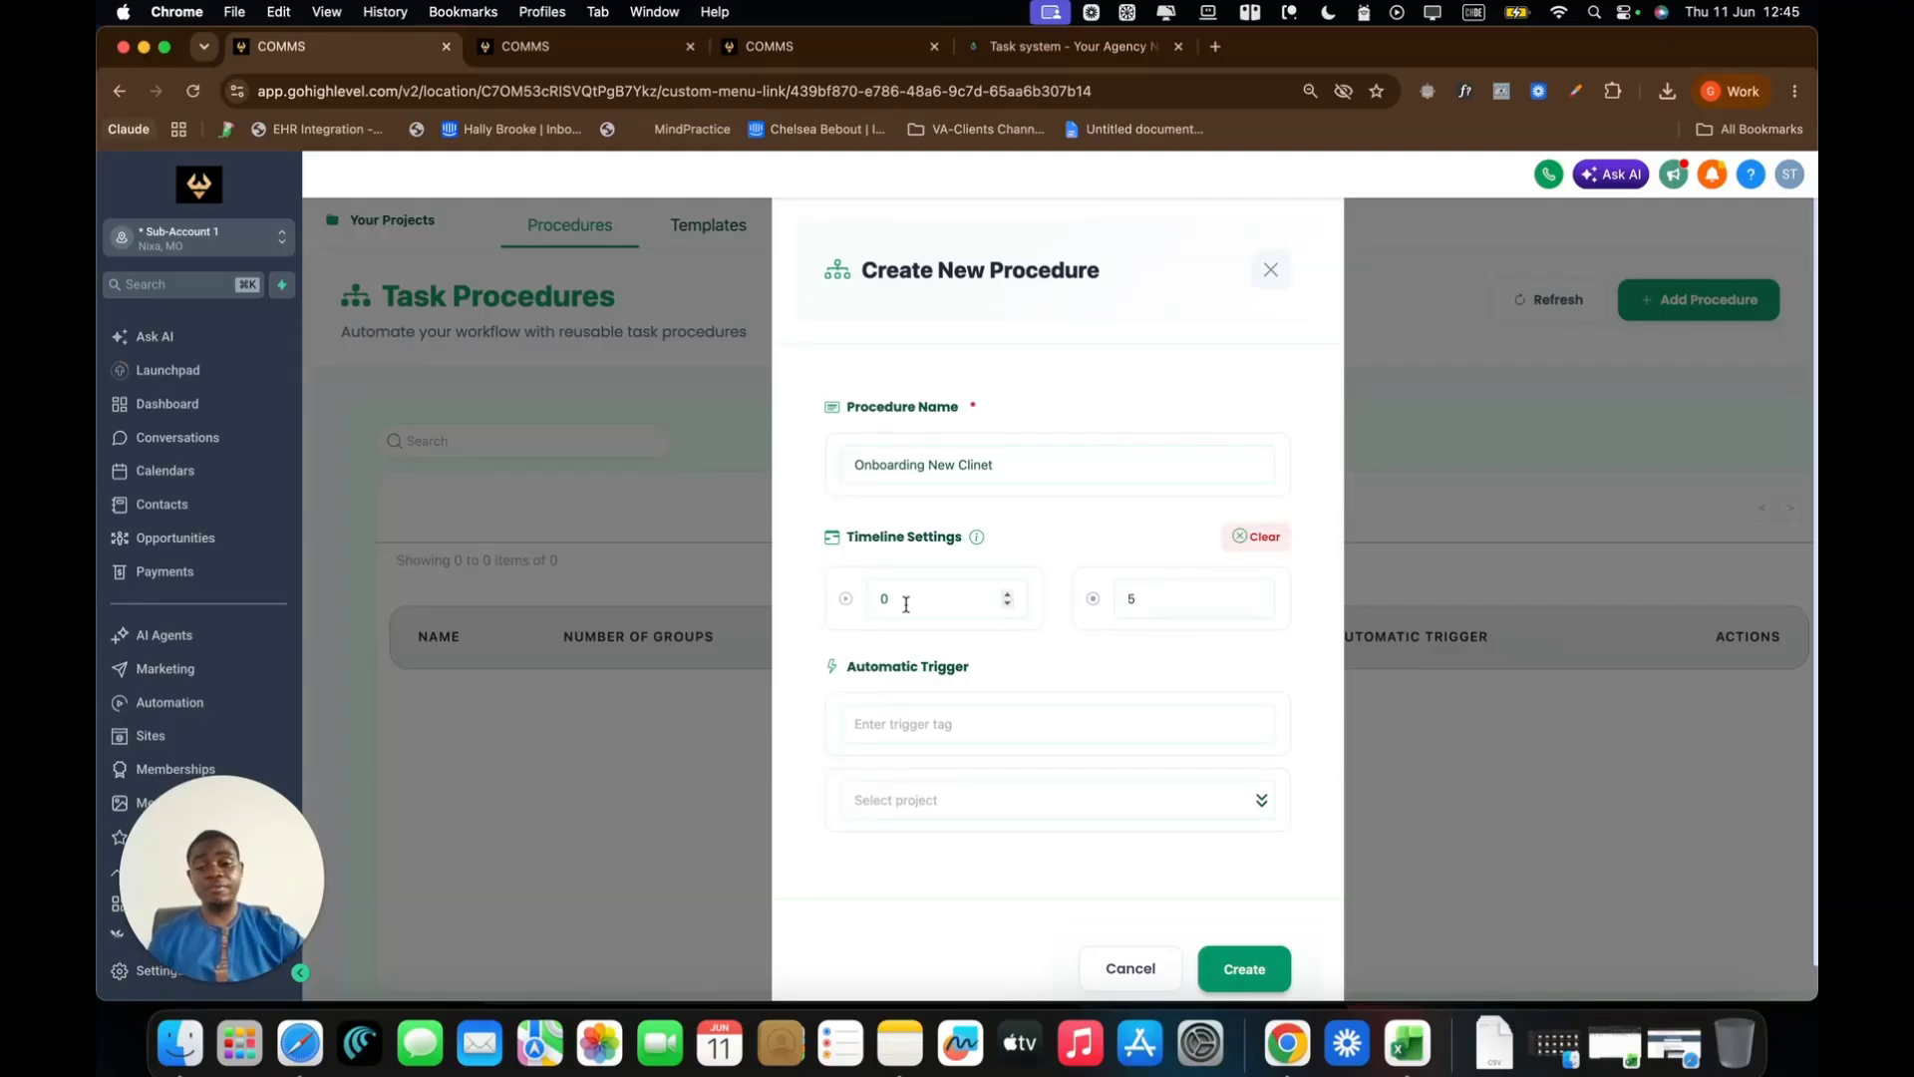
pyautogui.scroll(-1, 1246, 658)
# Make tag 'newp' the automatic trigger, linked to First Project
pyautogui.click(934, 695)
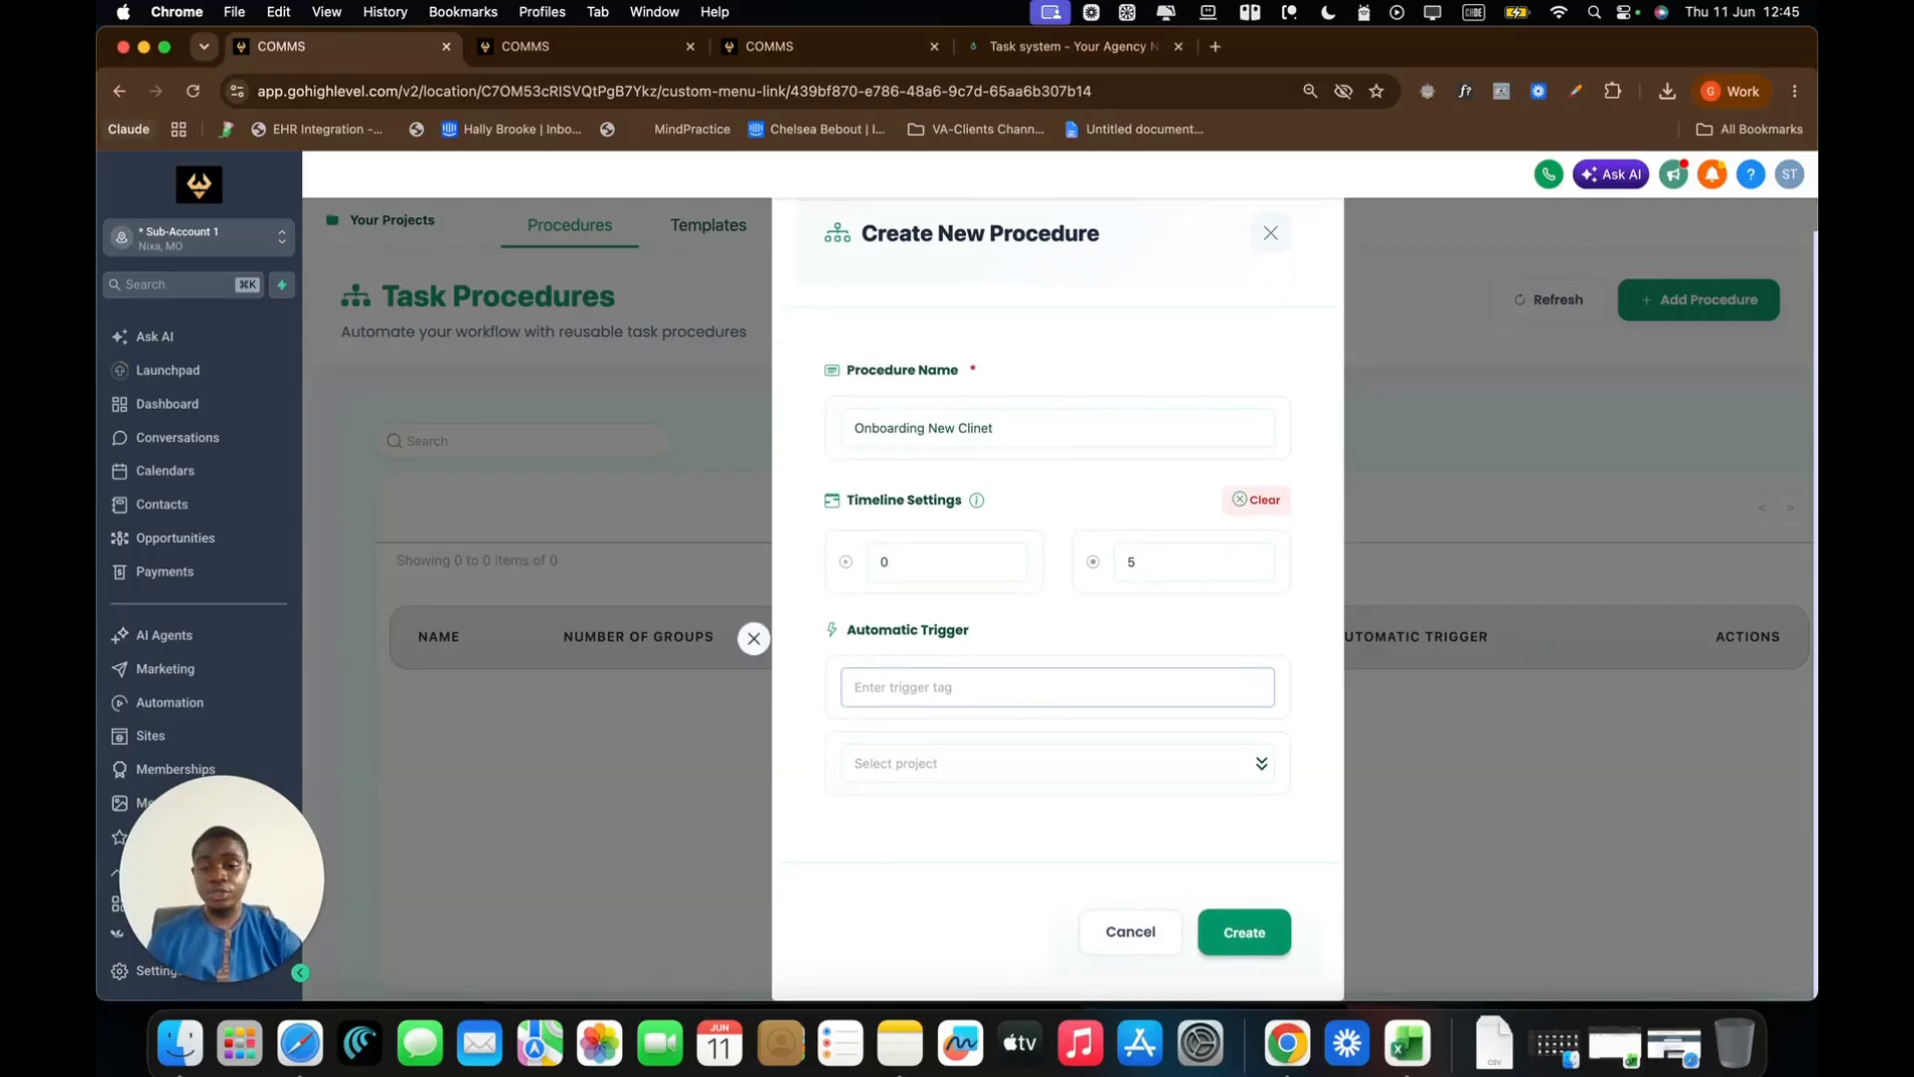
pyautogui.press('Return')
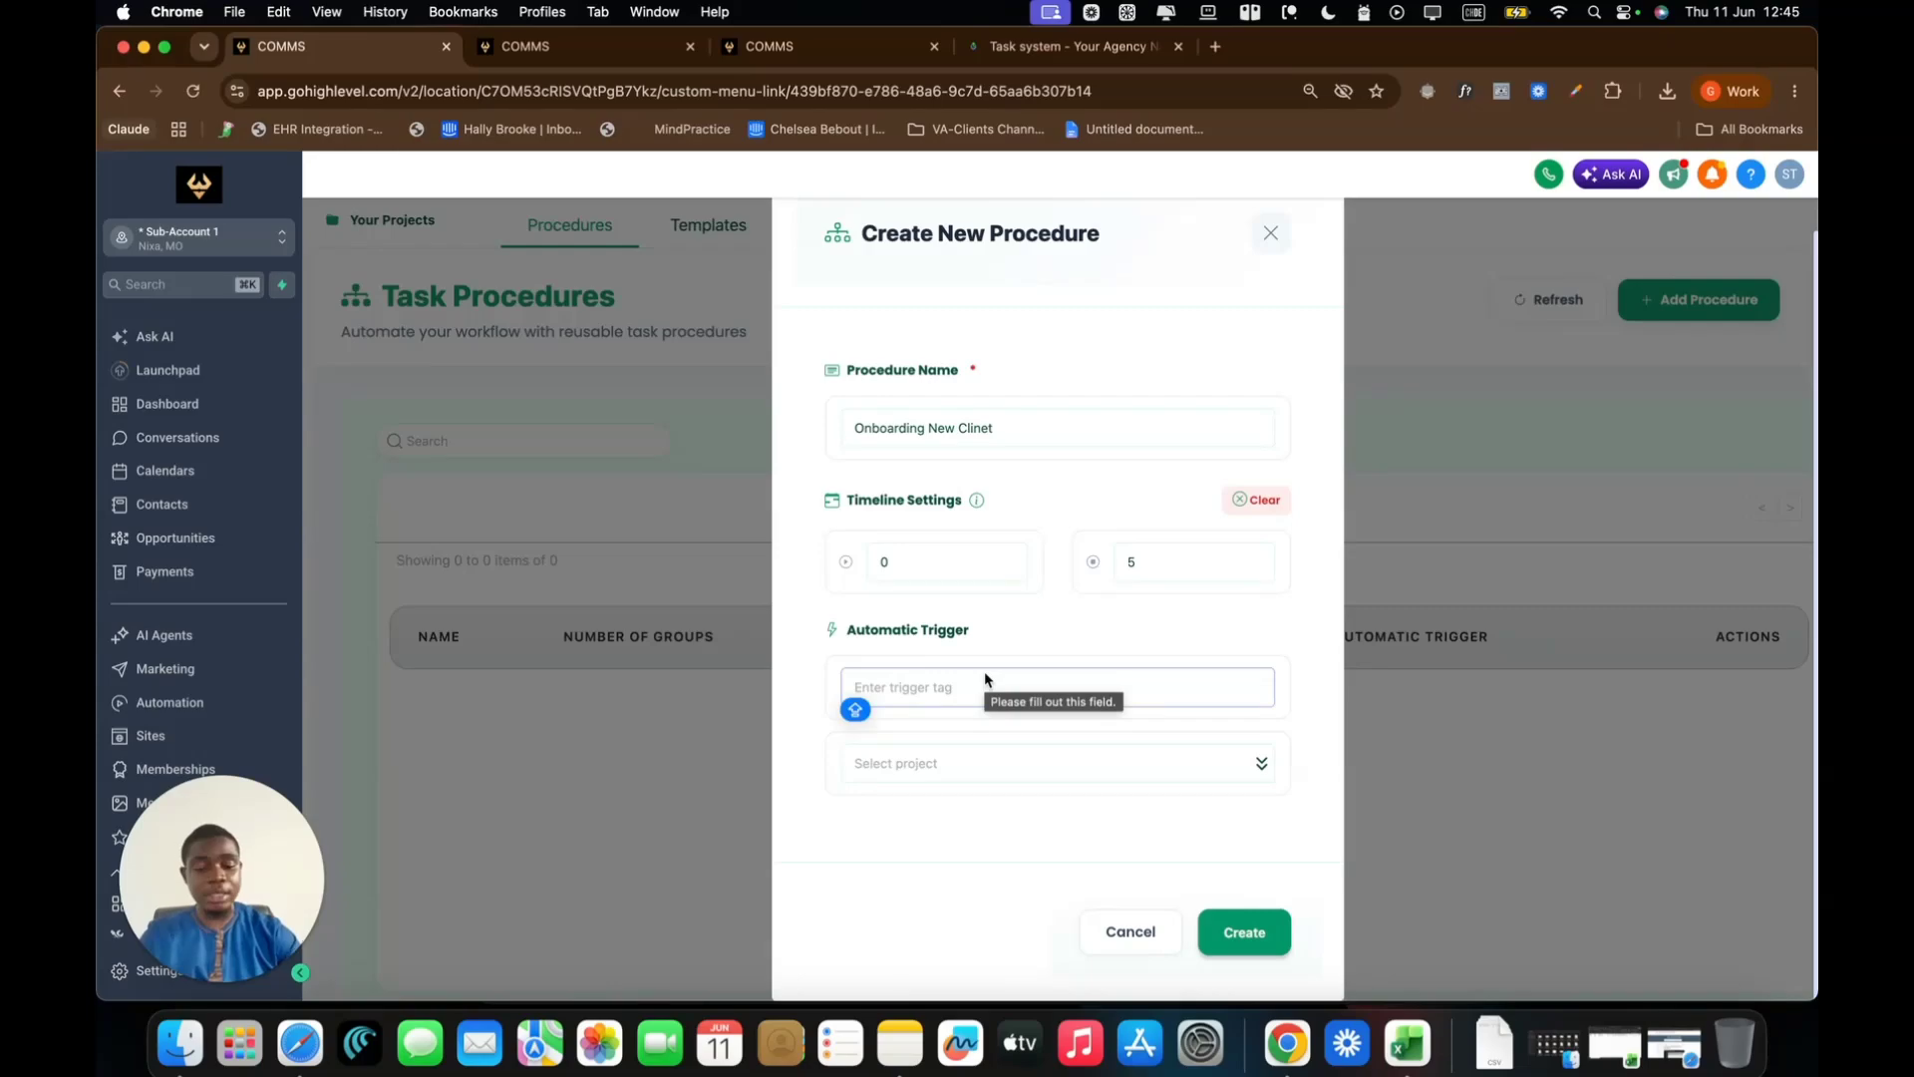
pyautogui.write('new ')
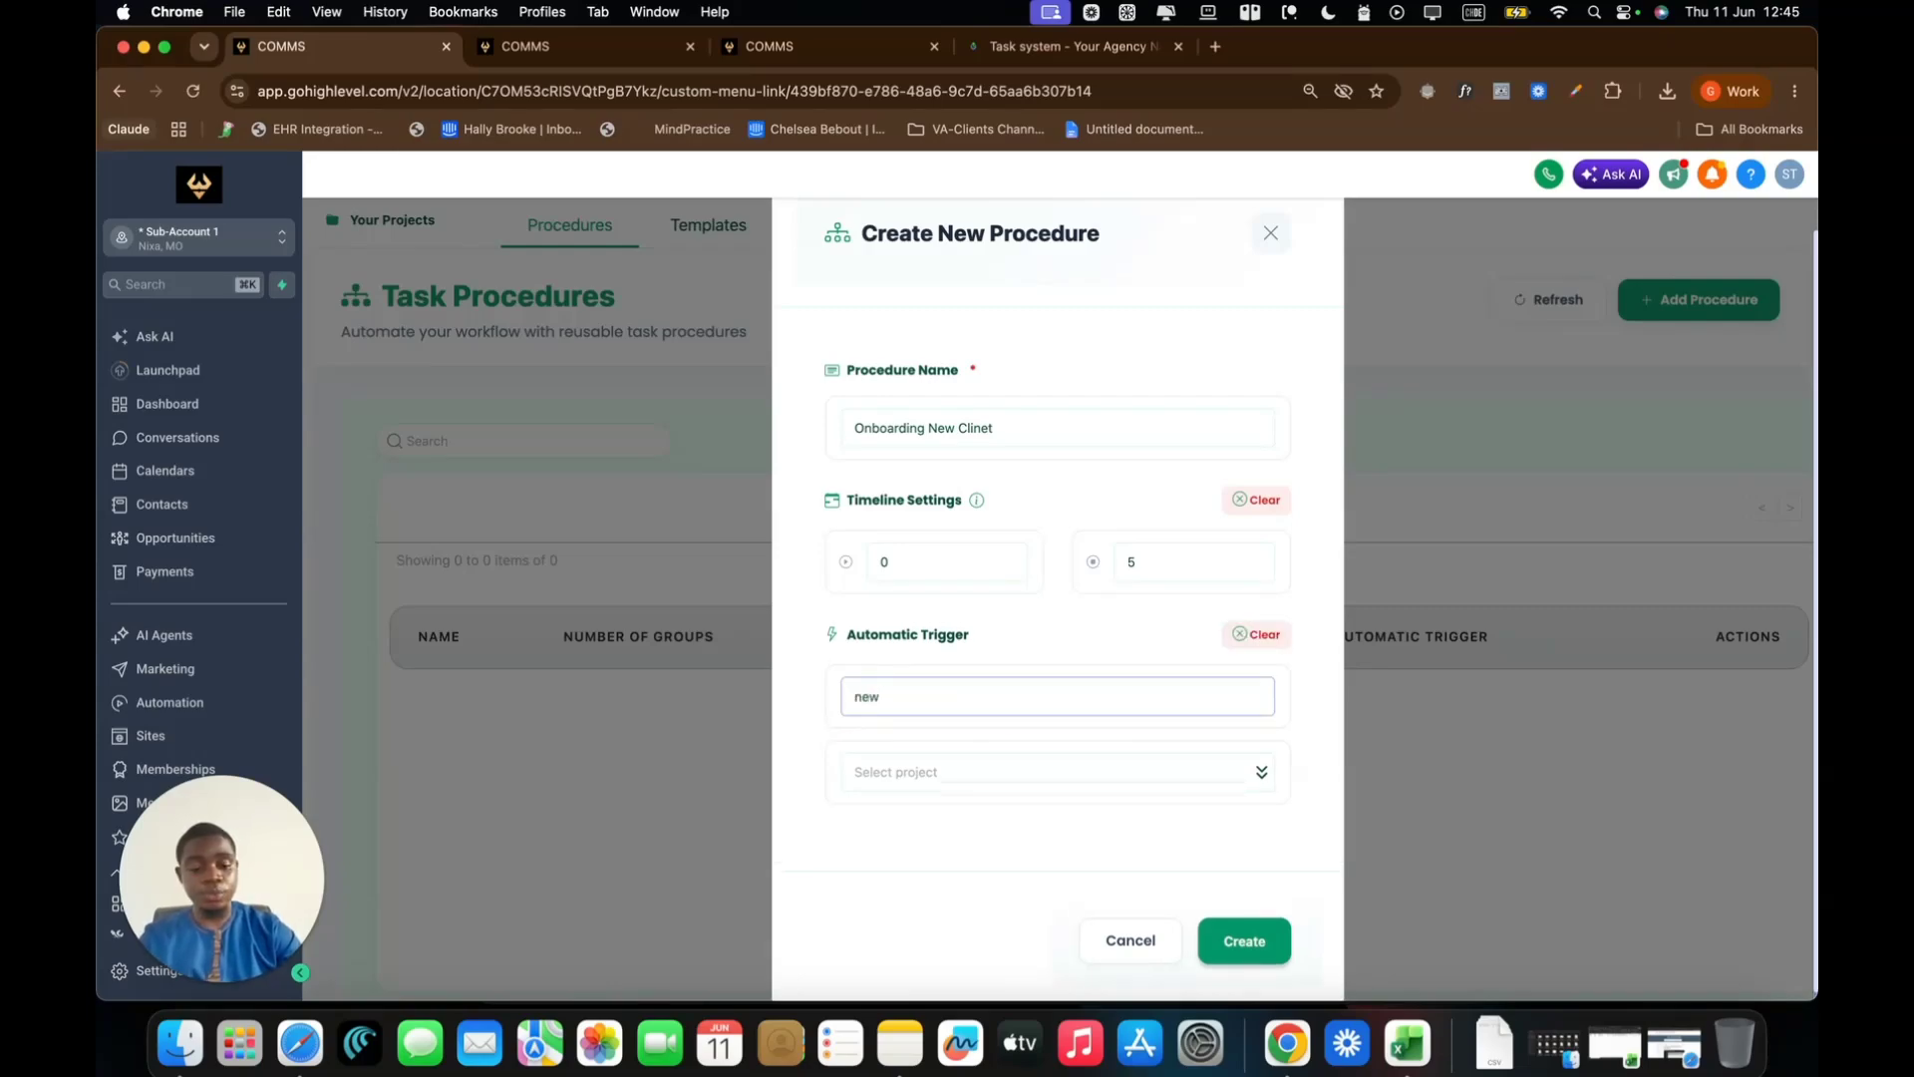
pyautogui.write('clinet')
pyautogui.press('BackSpace')
pyautogui.press('BackSpace')
pyautogui.press('BackSpace')
pyautogui.press('BackSpace')
pyautogui.press('BackSpace')
pyautogui.press('BackSpace')
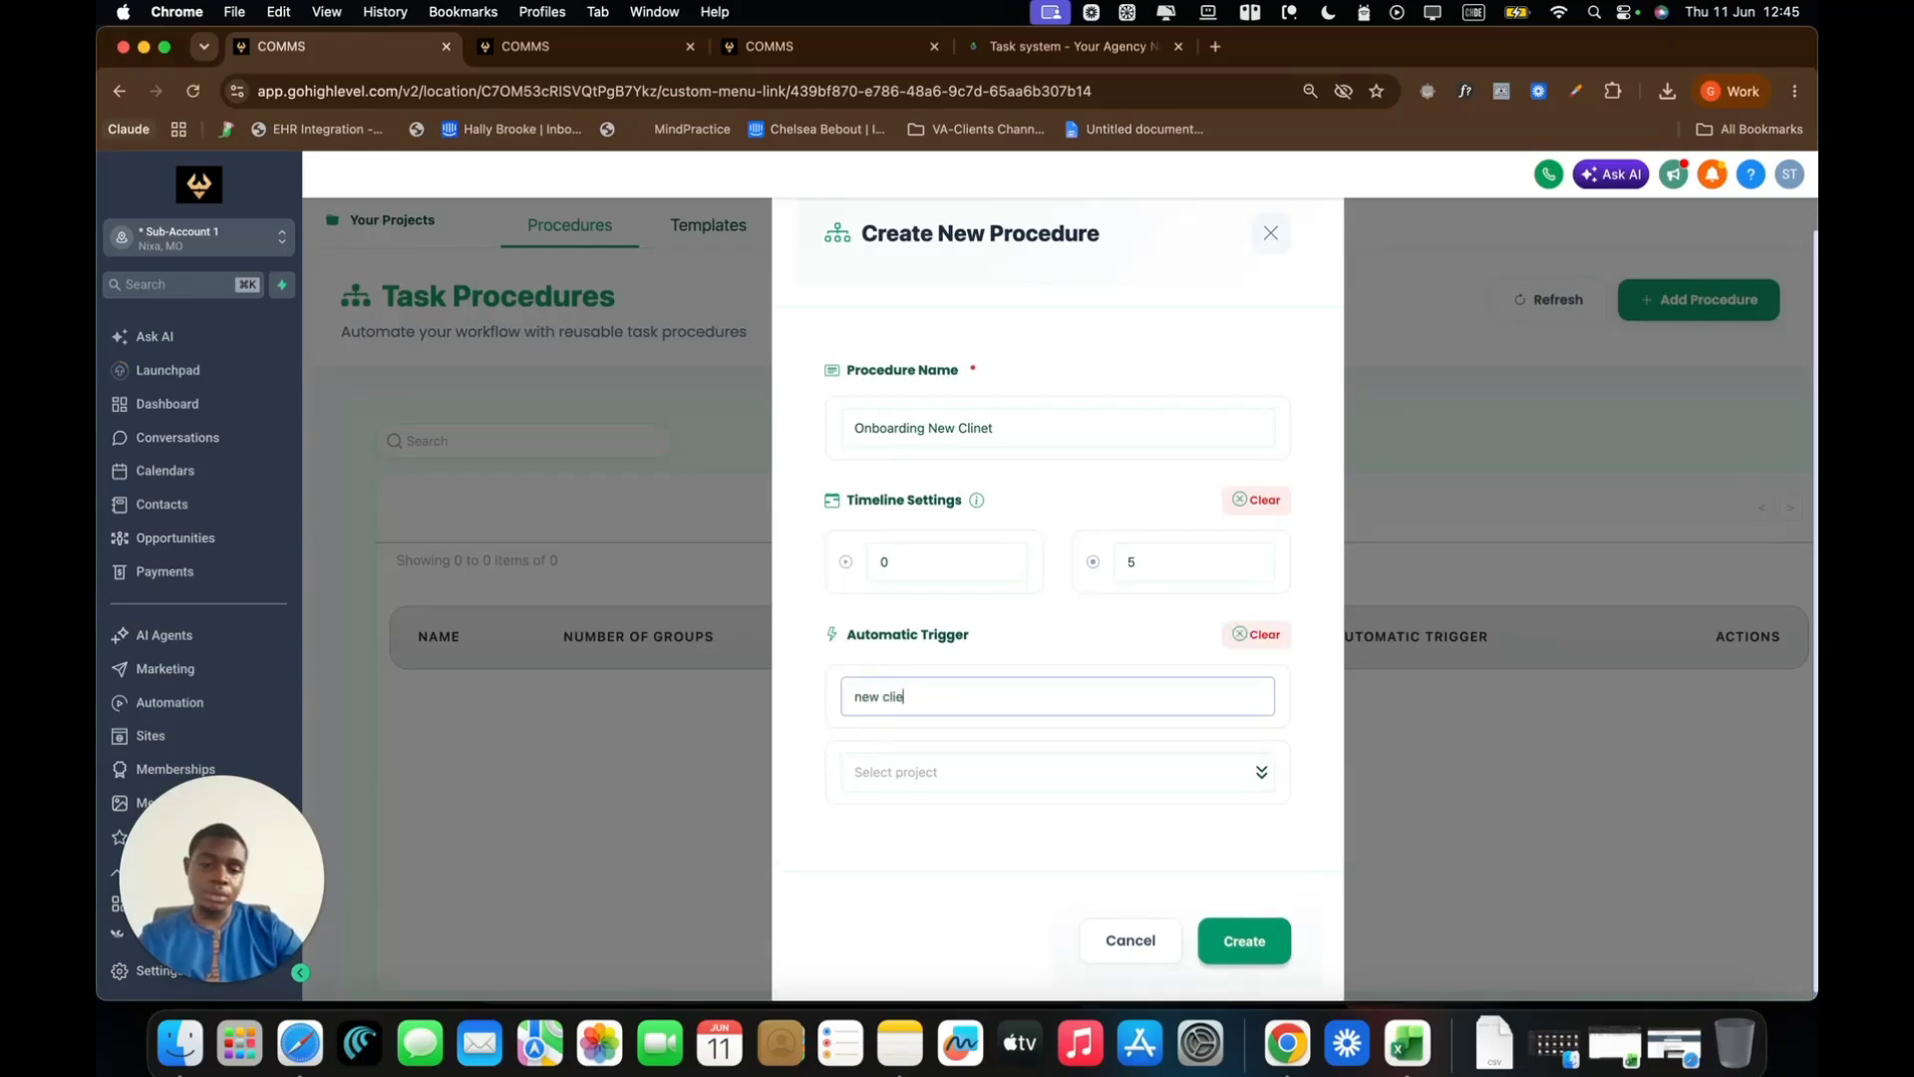
pyautogui.press('BackSpace')
pyautogui.press('BackSpace')
pyautogui.press('BackSpace')
pyautogui.press('BackSpace')
pyautogui.press('BackSpace')
pyautogui.write('stev')
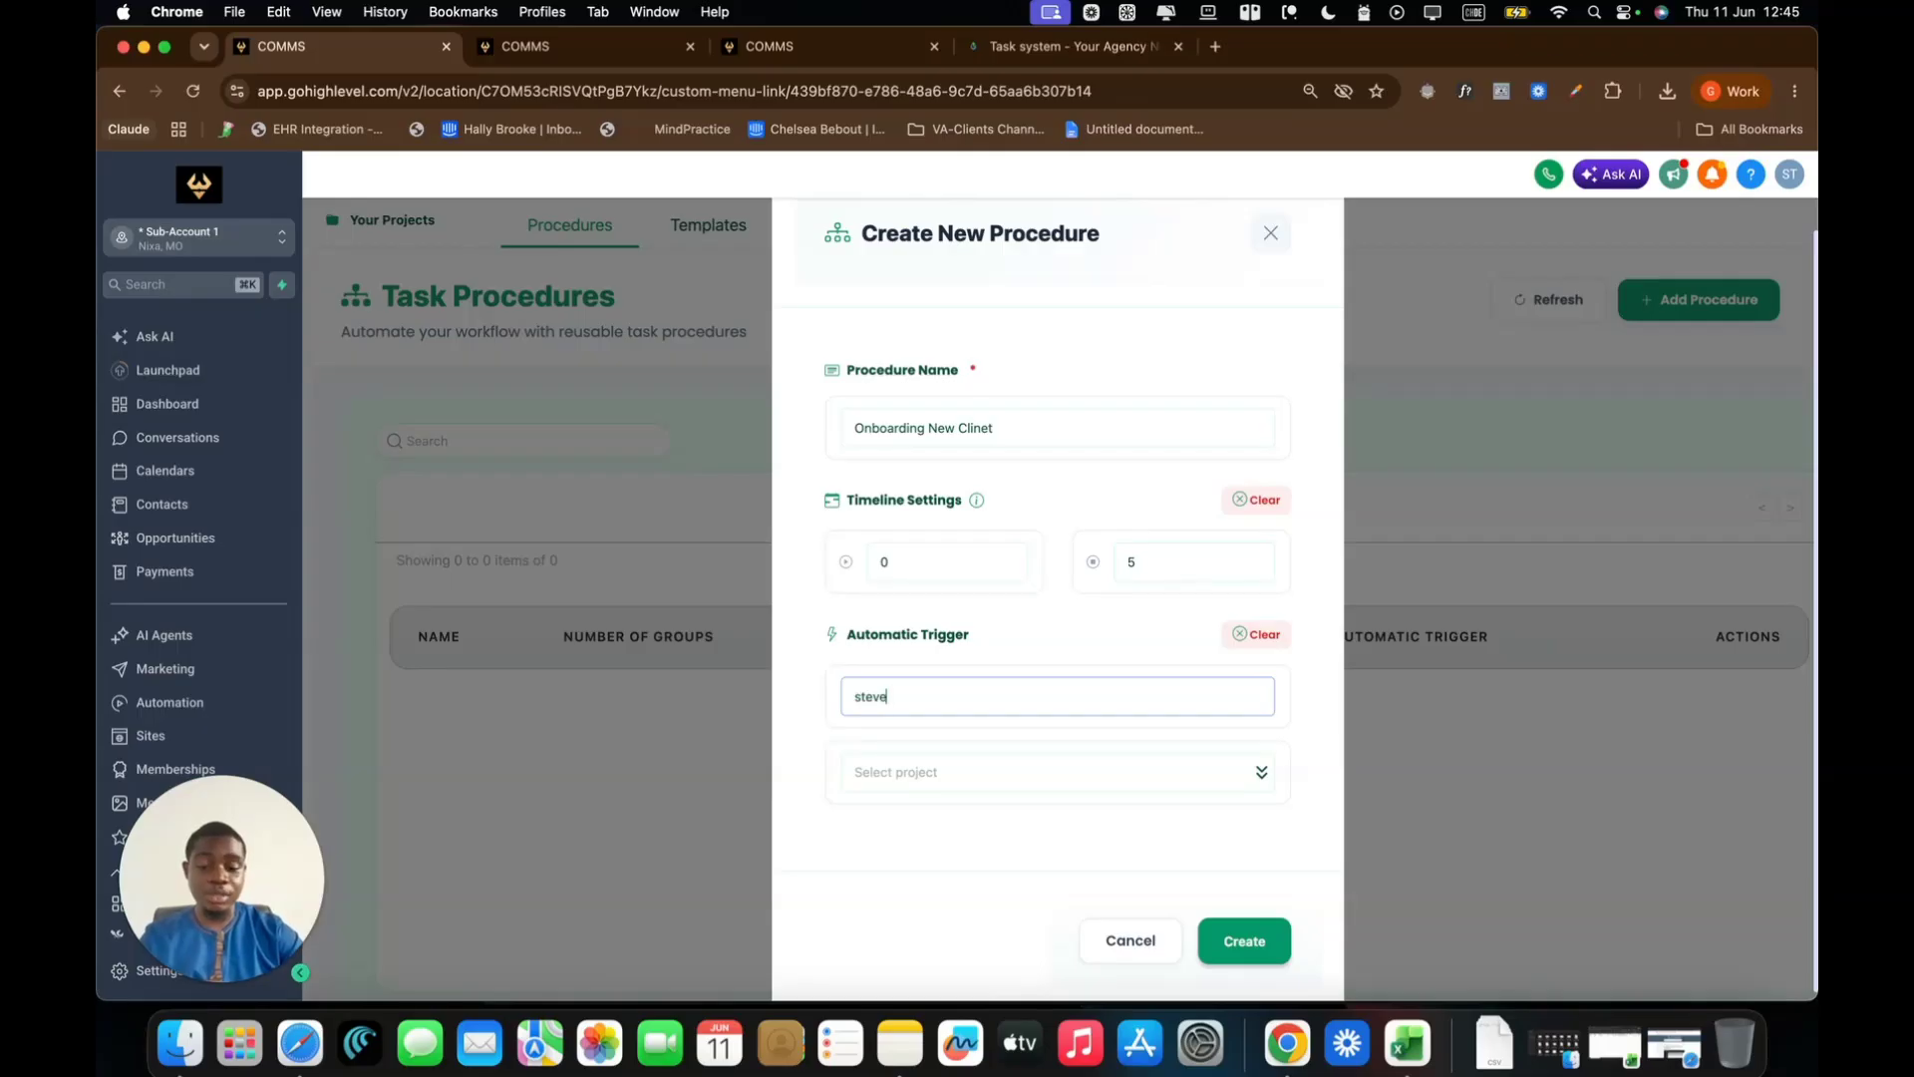
pyautogui.write('e')
pyautogui.press('super+a')
pyautogui.press('BackSpace')
pyautogui.write('newp')
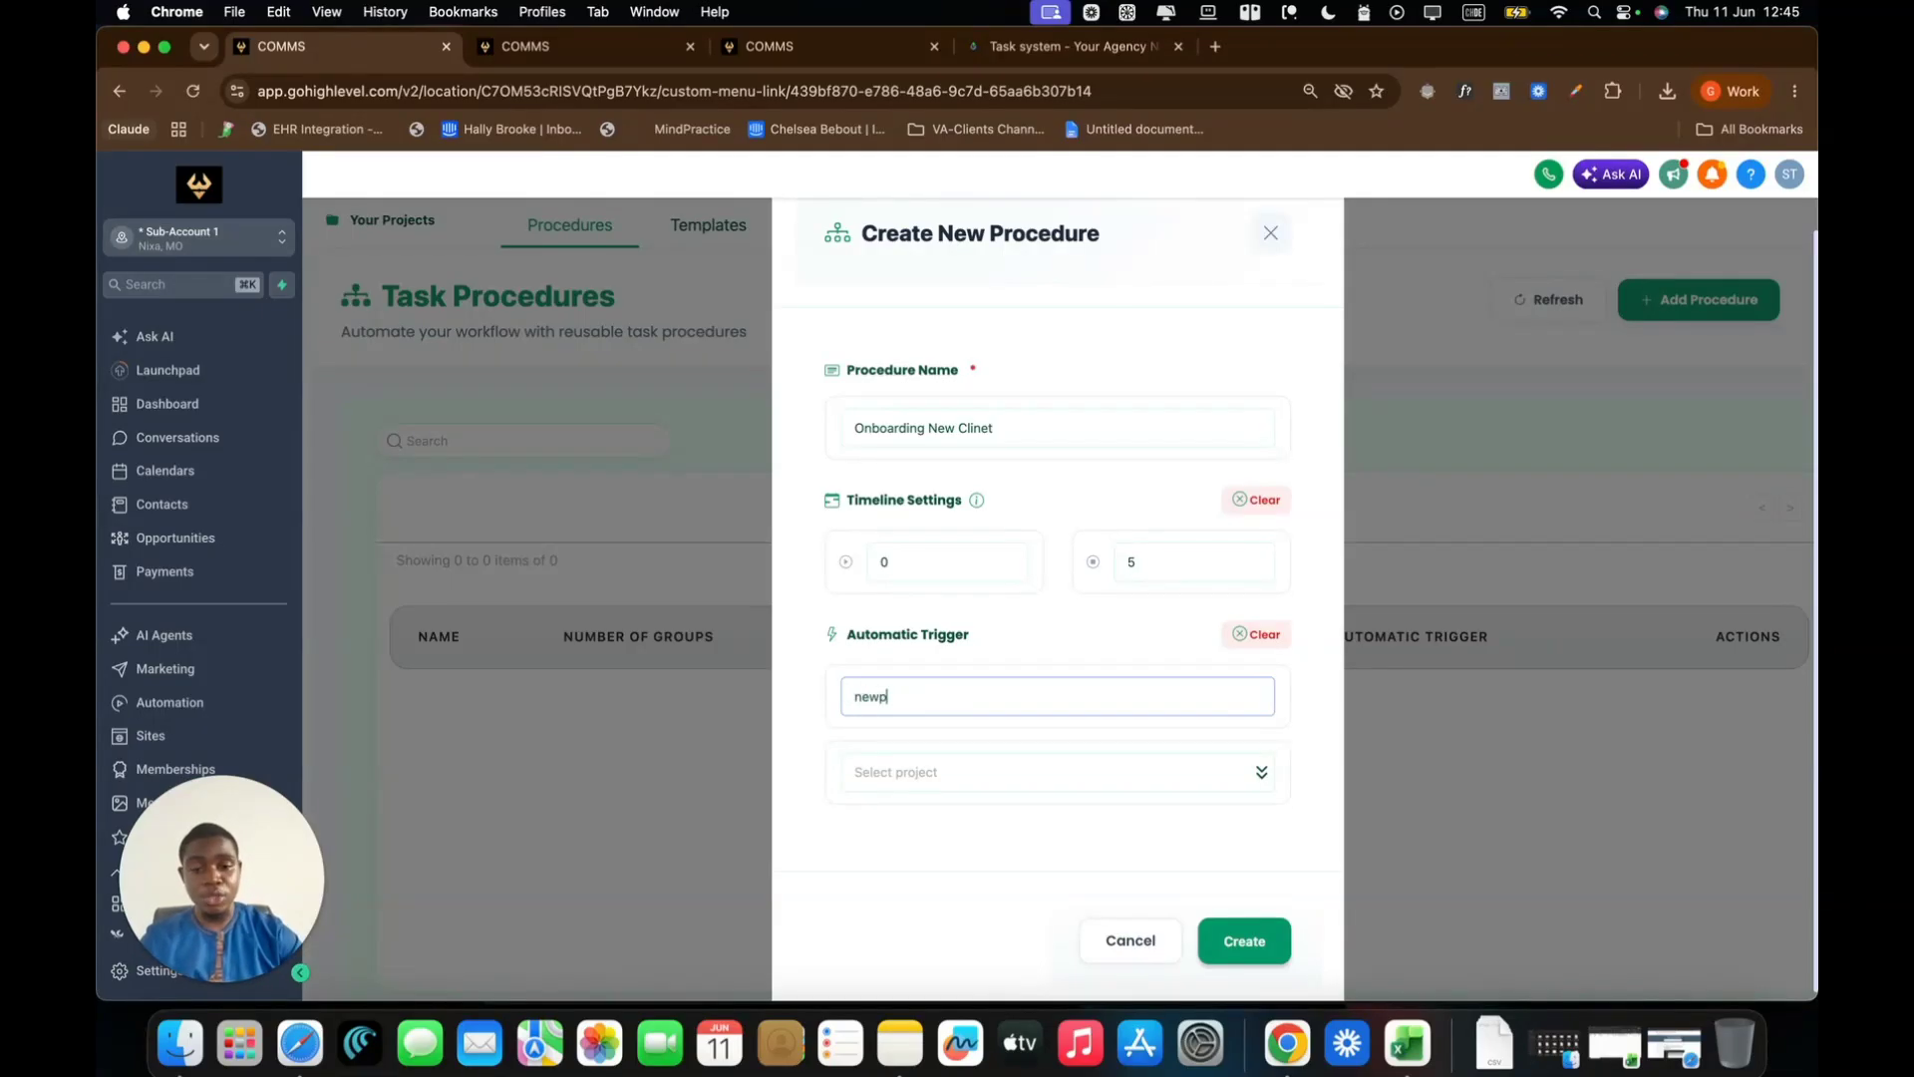
pyautogui.click(1313, 701)
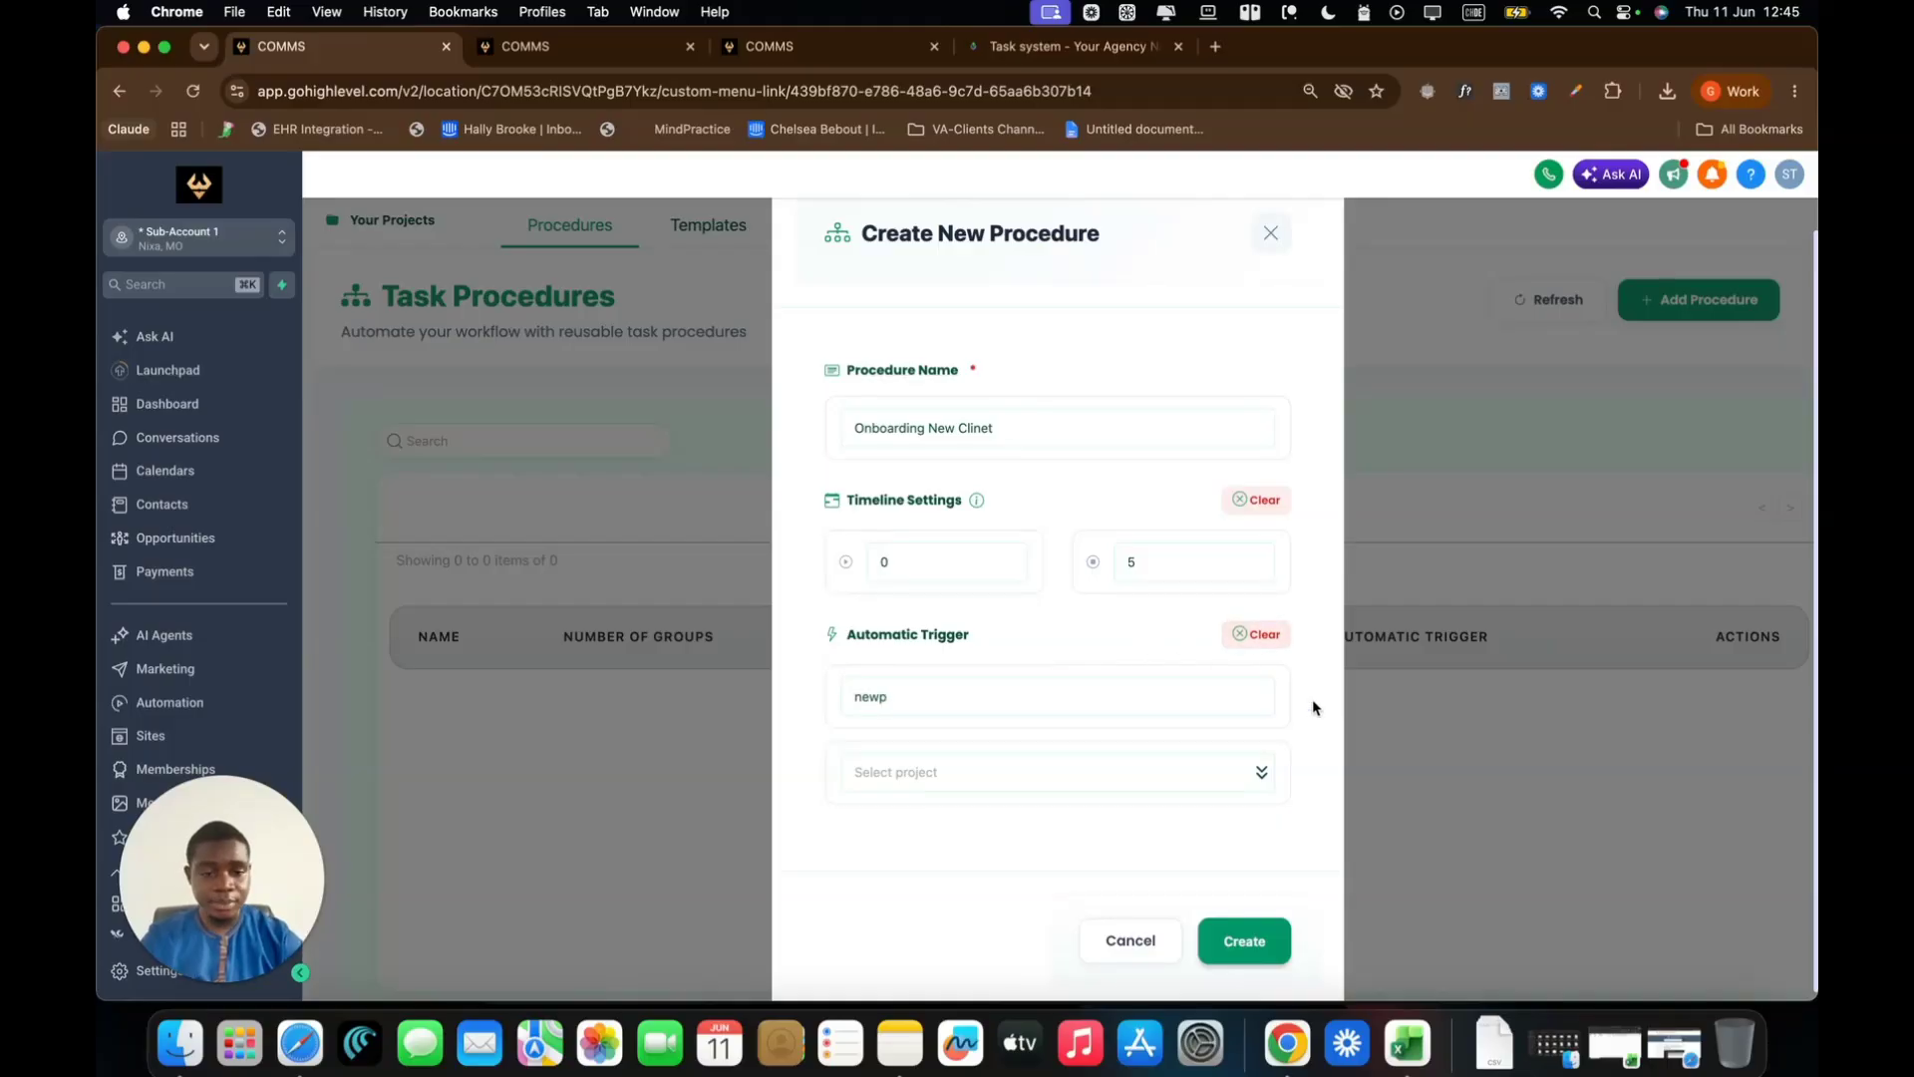
pyautogui.click(984, 781)
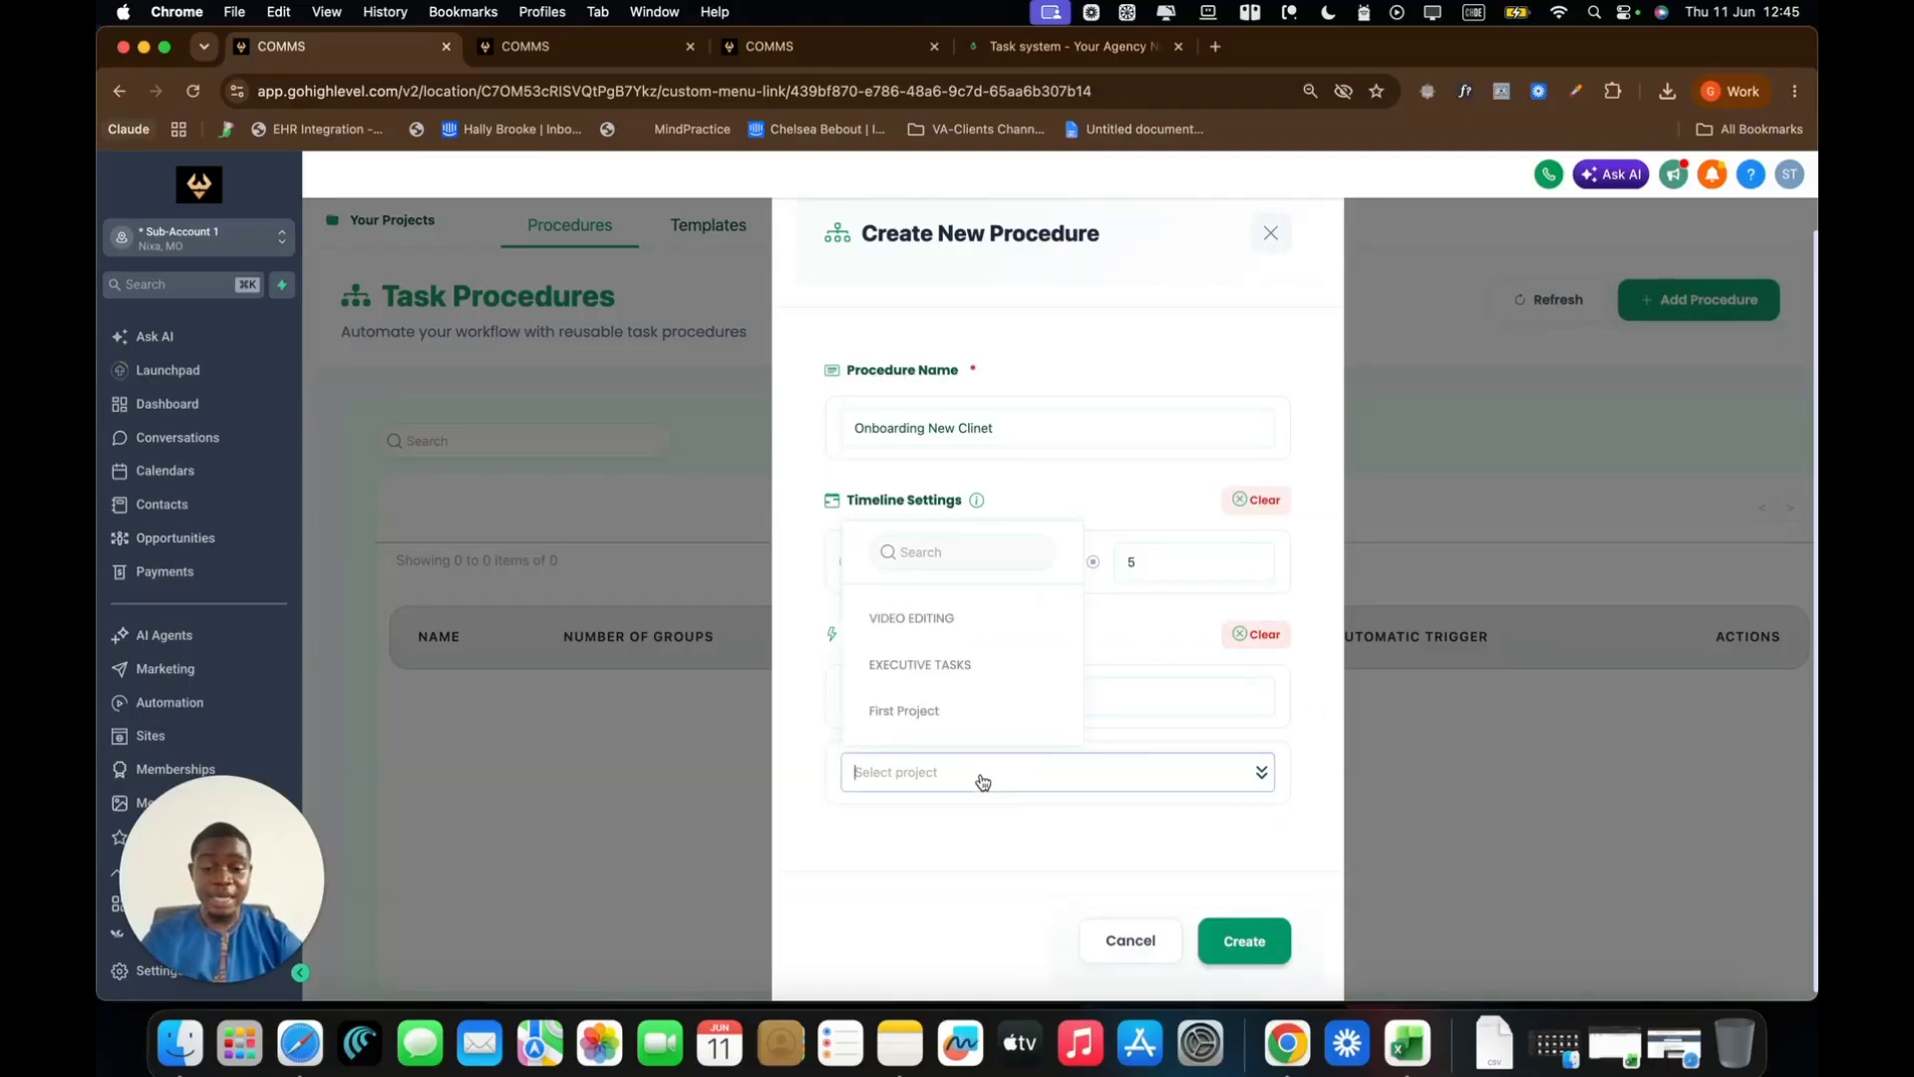
pyautogui.click(926, 716)
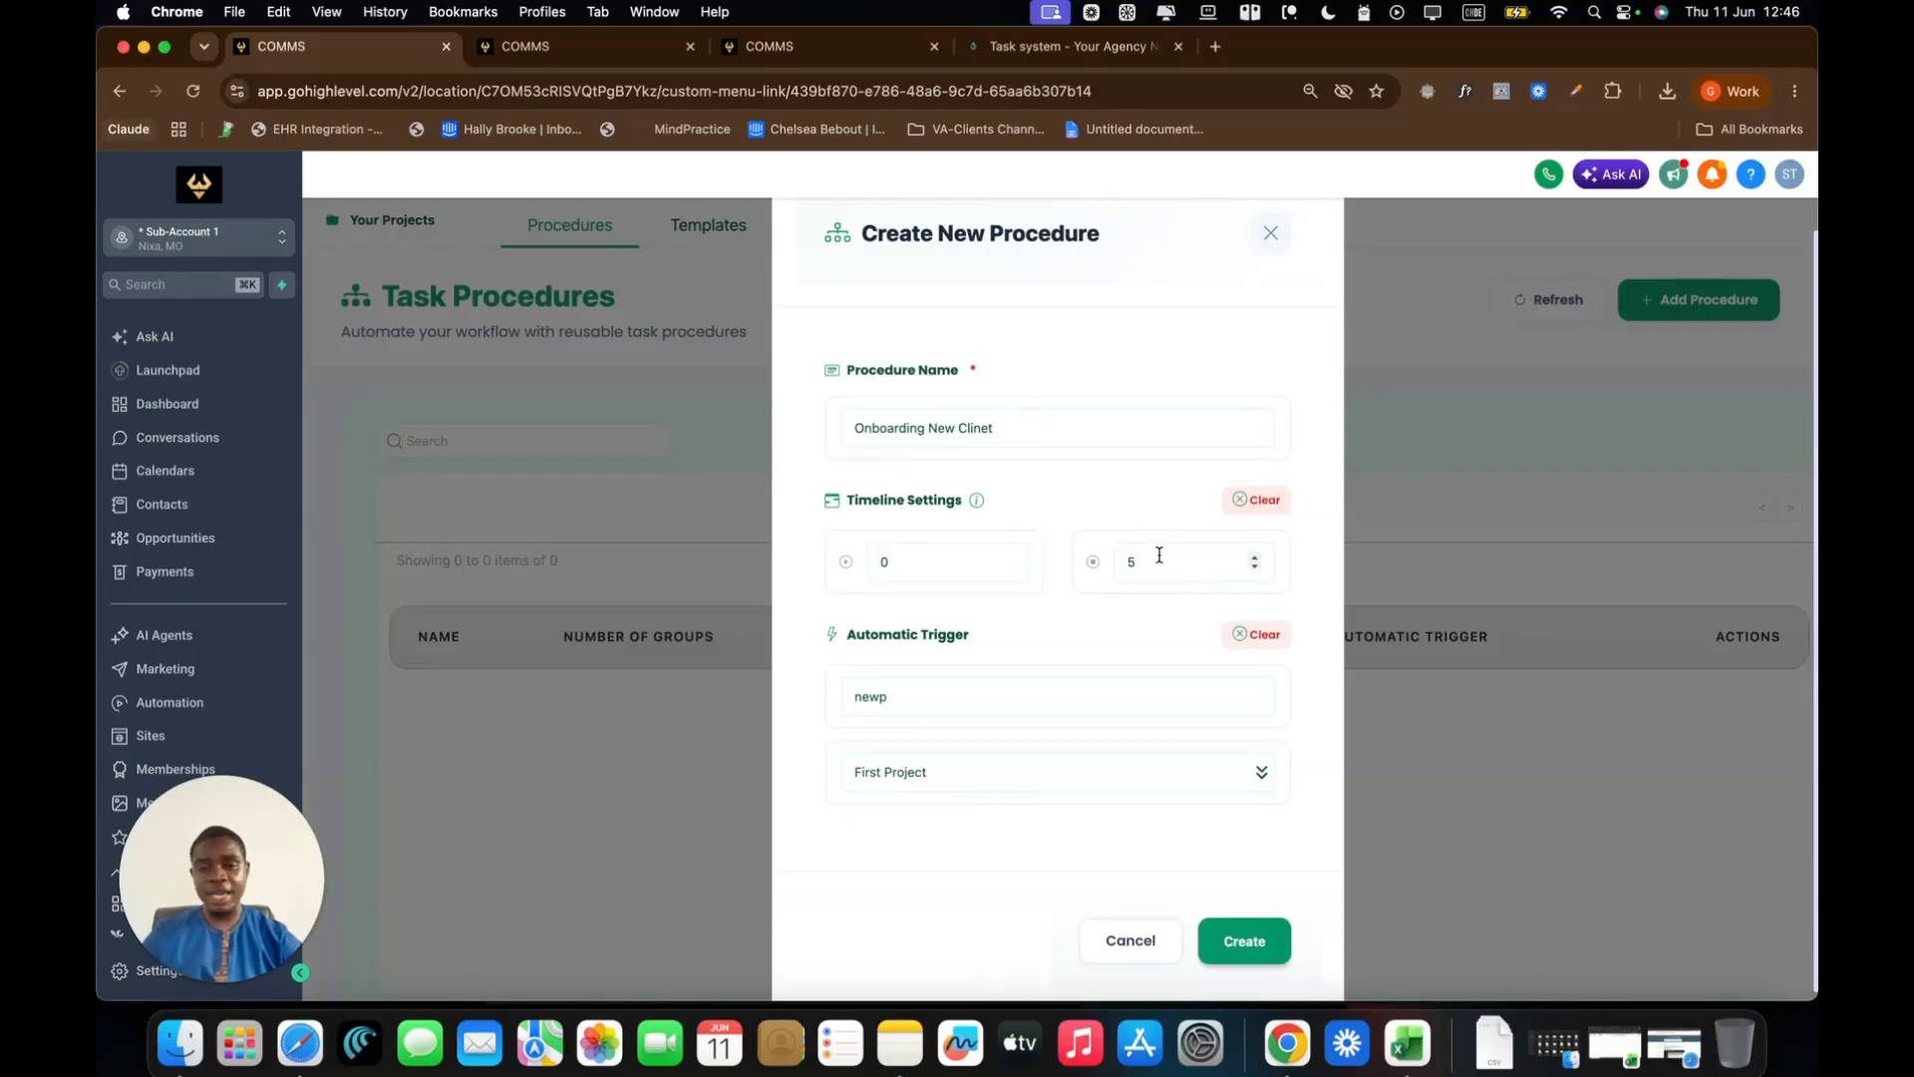
# Create the Onboarding New Clinet procedure and open its empty Procedure Management board
pyautogui.click(1261, 921)
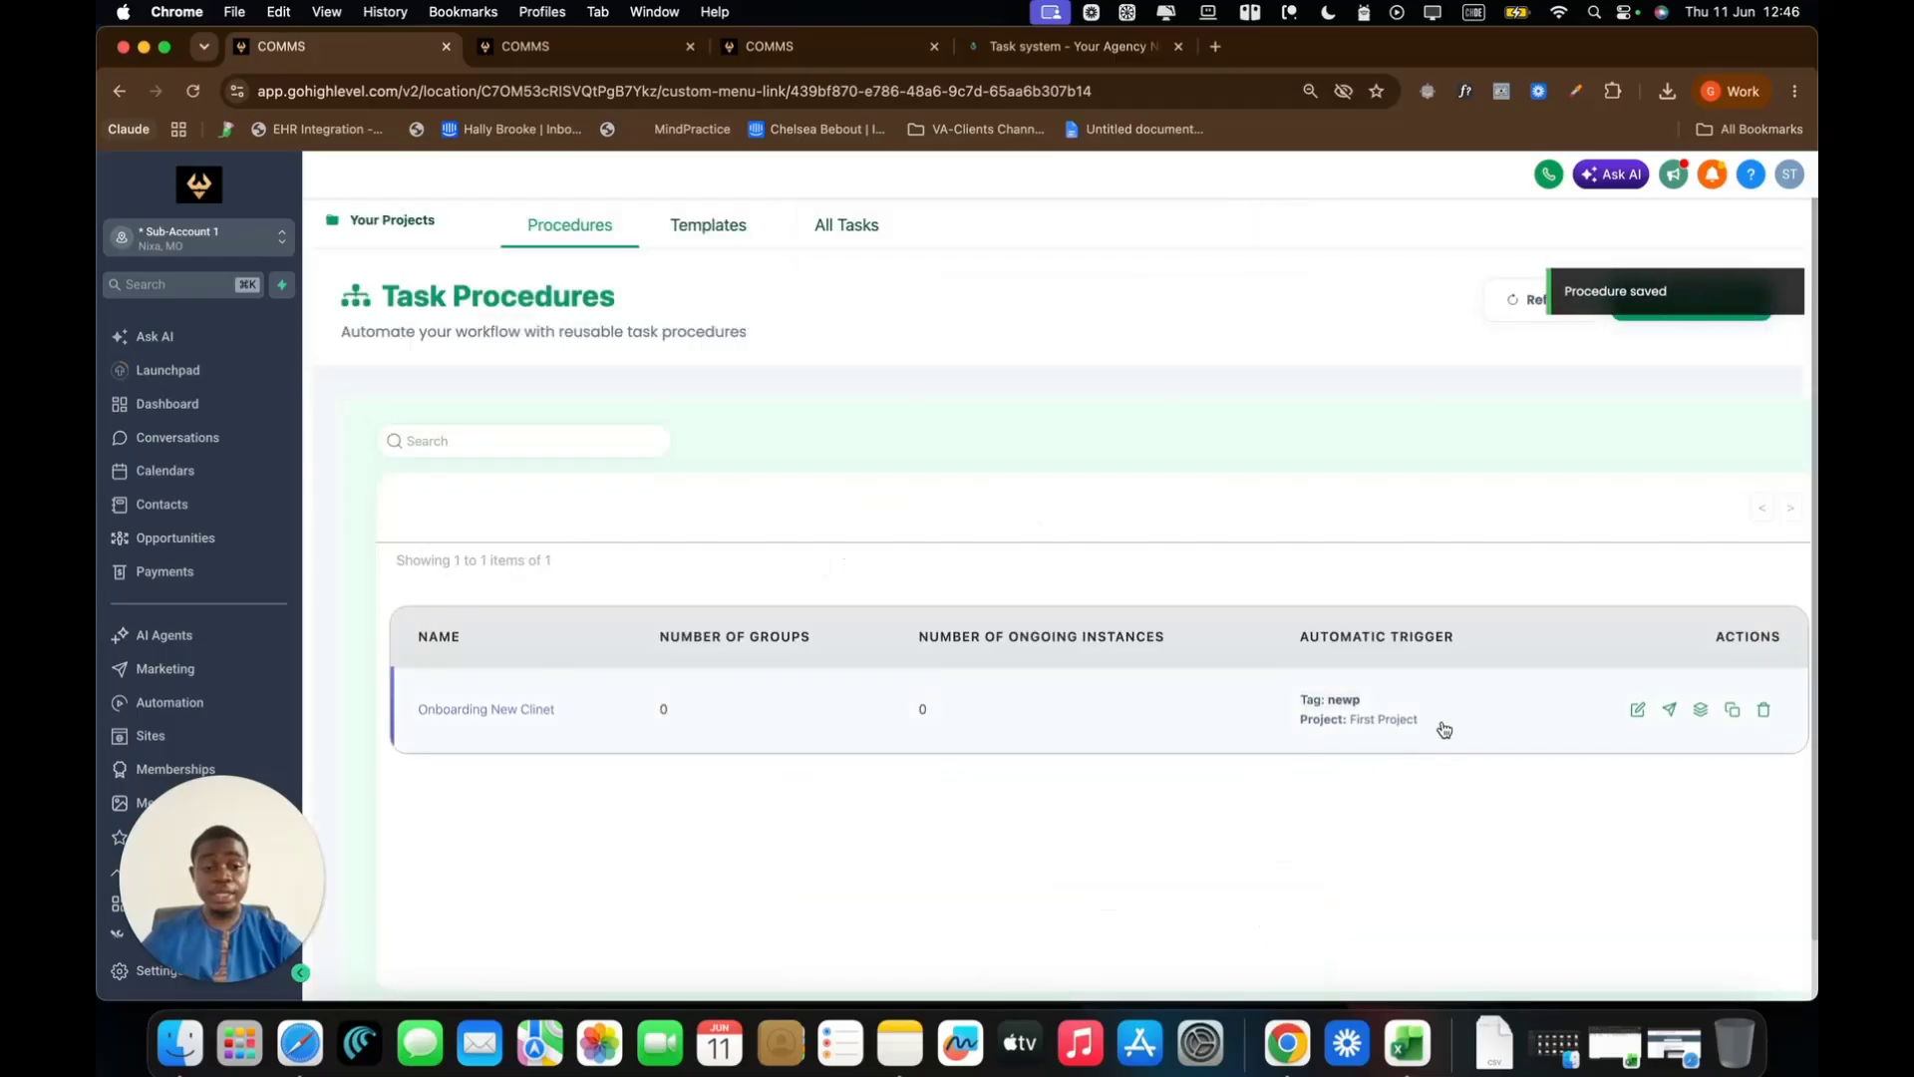
pyautogui.click(1702, 712)
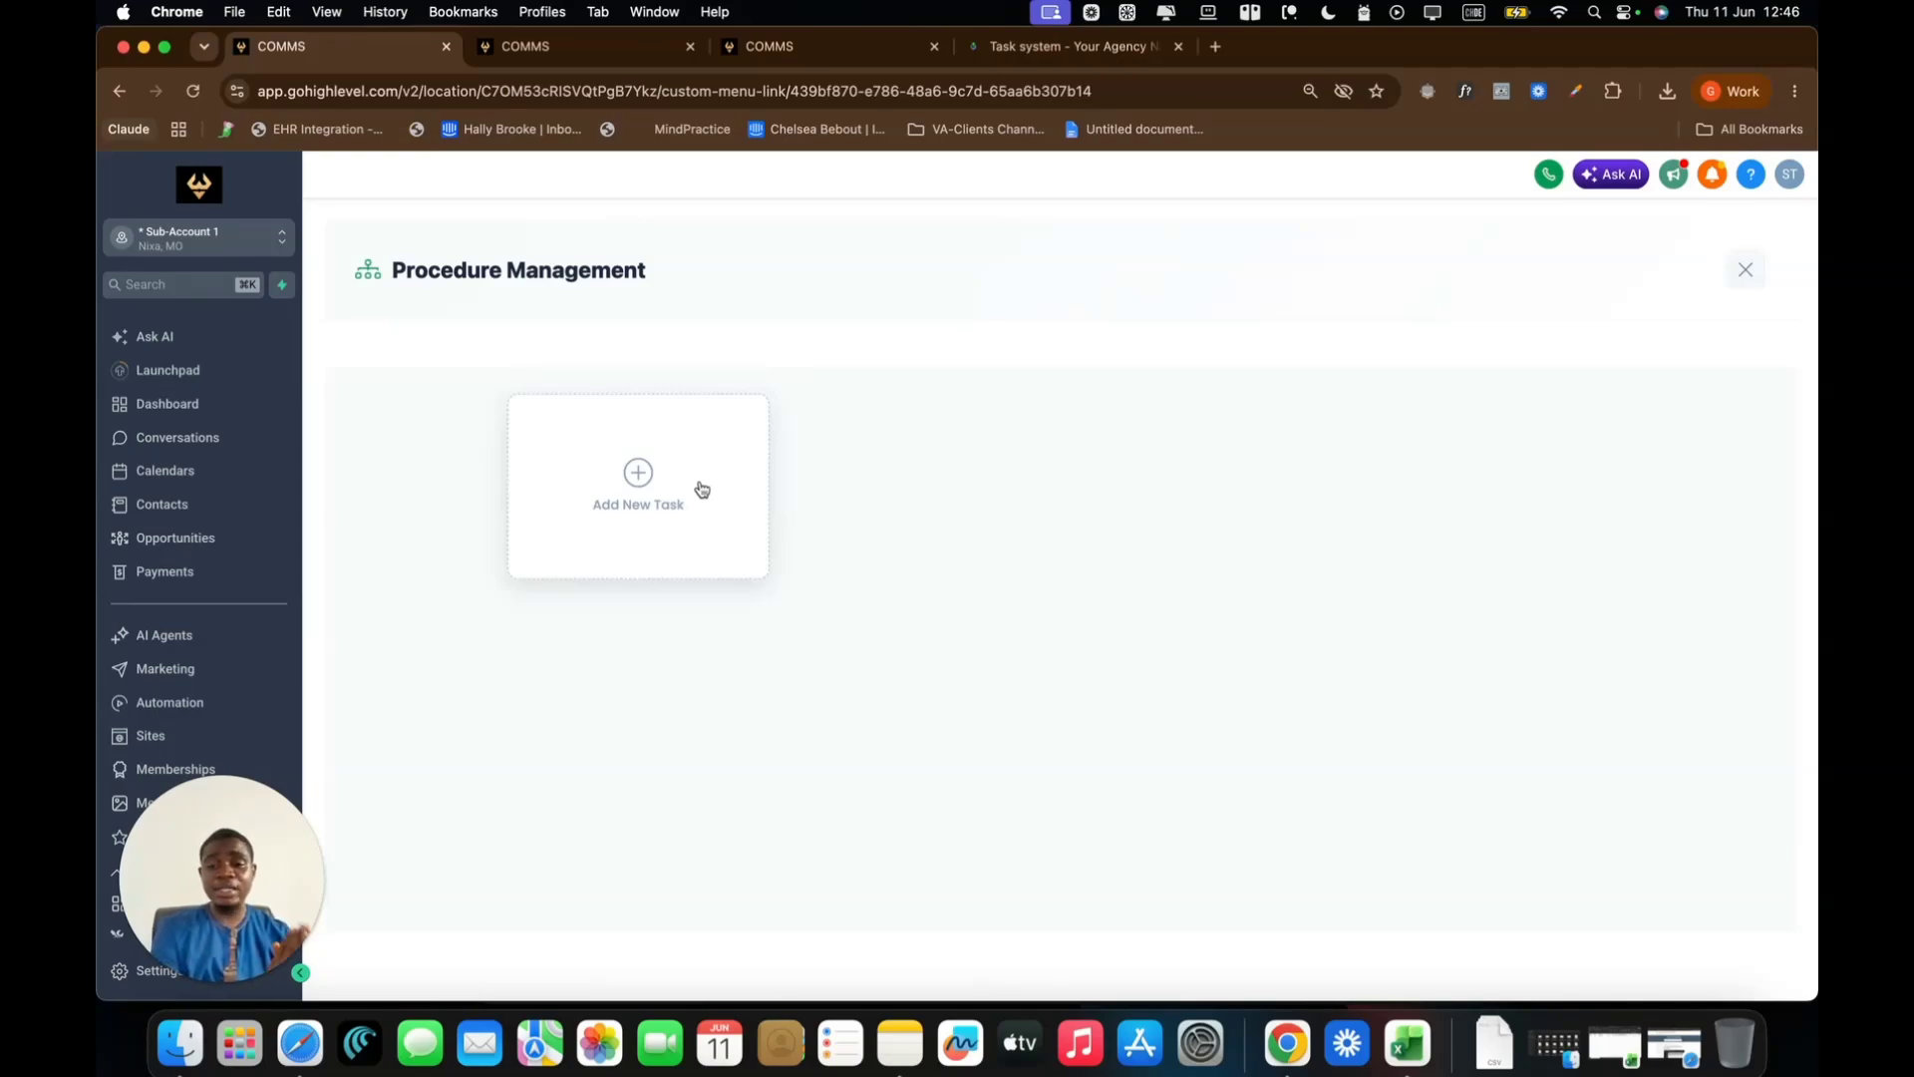
# Add a new task titled 'Get Clients ID' and assign it to a team member
pyautogui.click(686, 467)
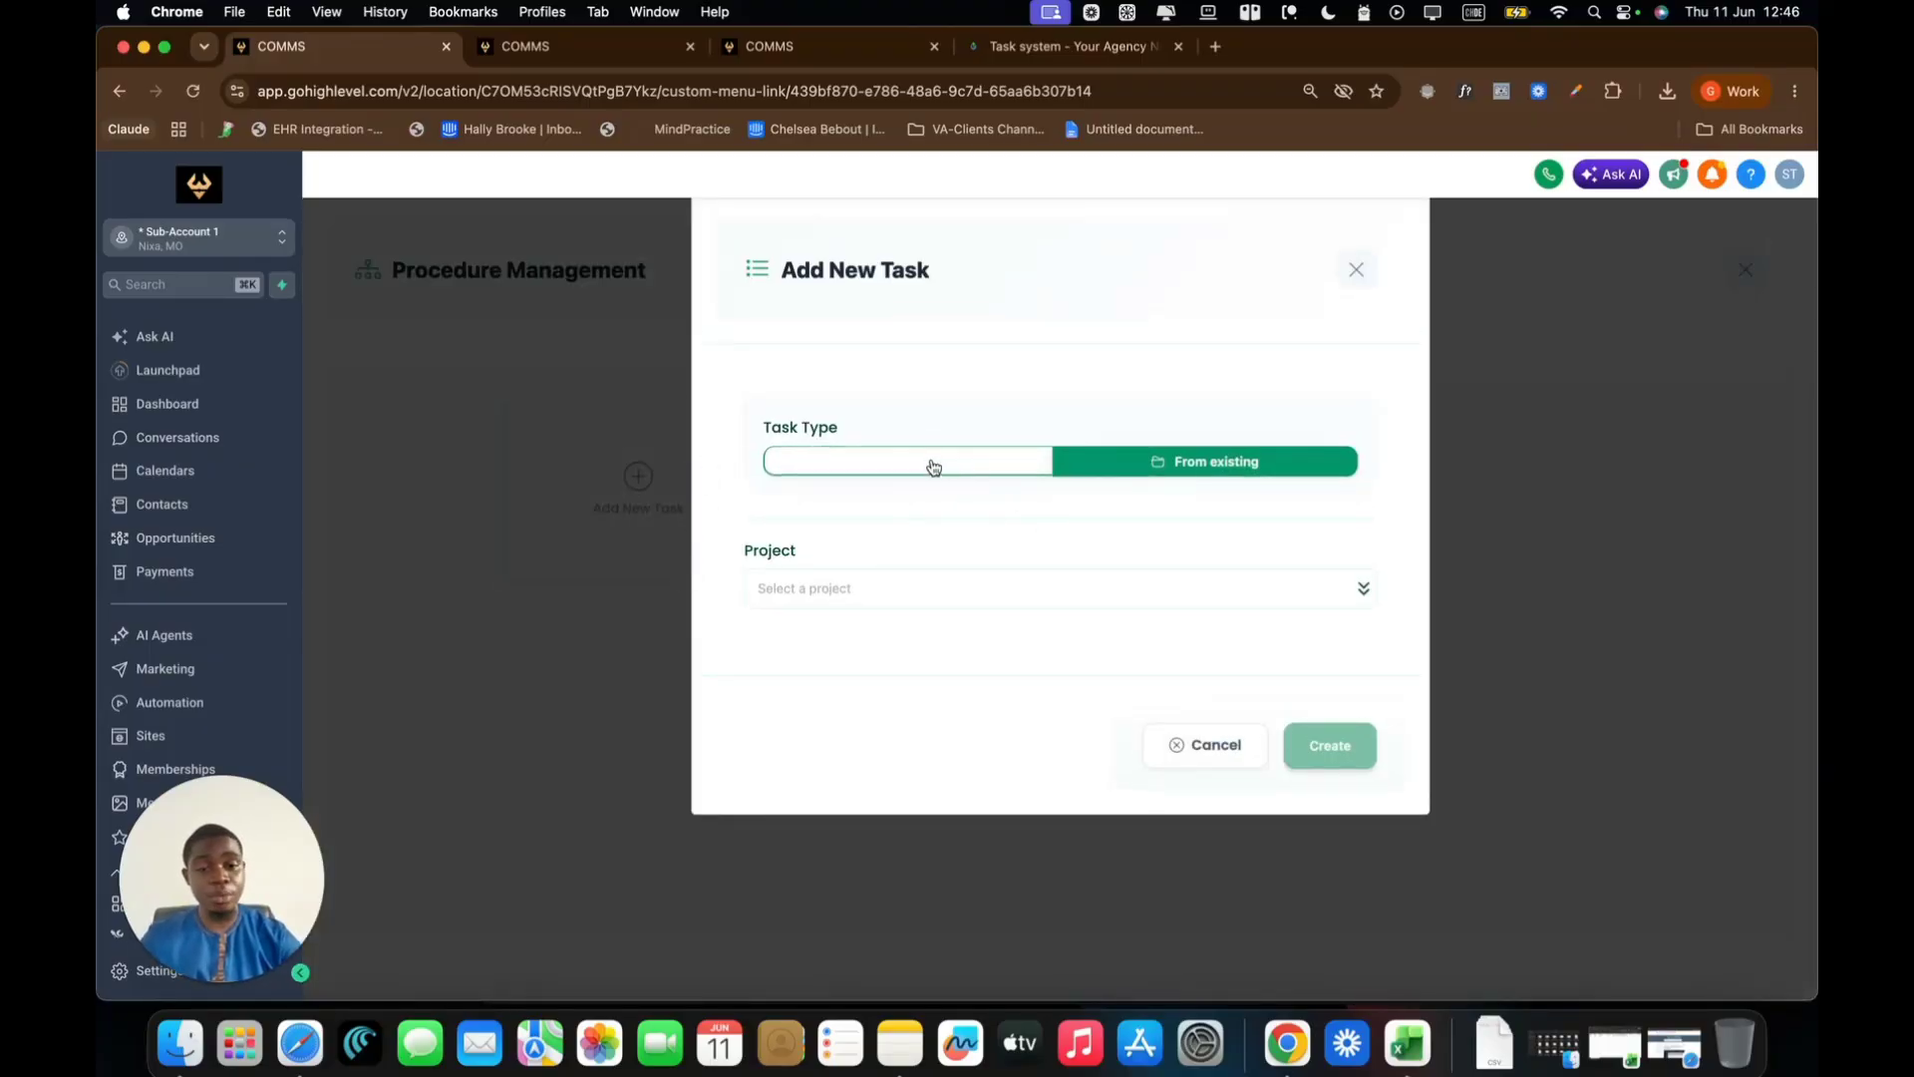
pyautogui.click(933, 467)
pyautogui.scroll(-1, 1170, 594)
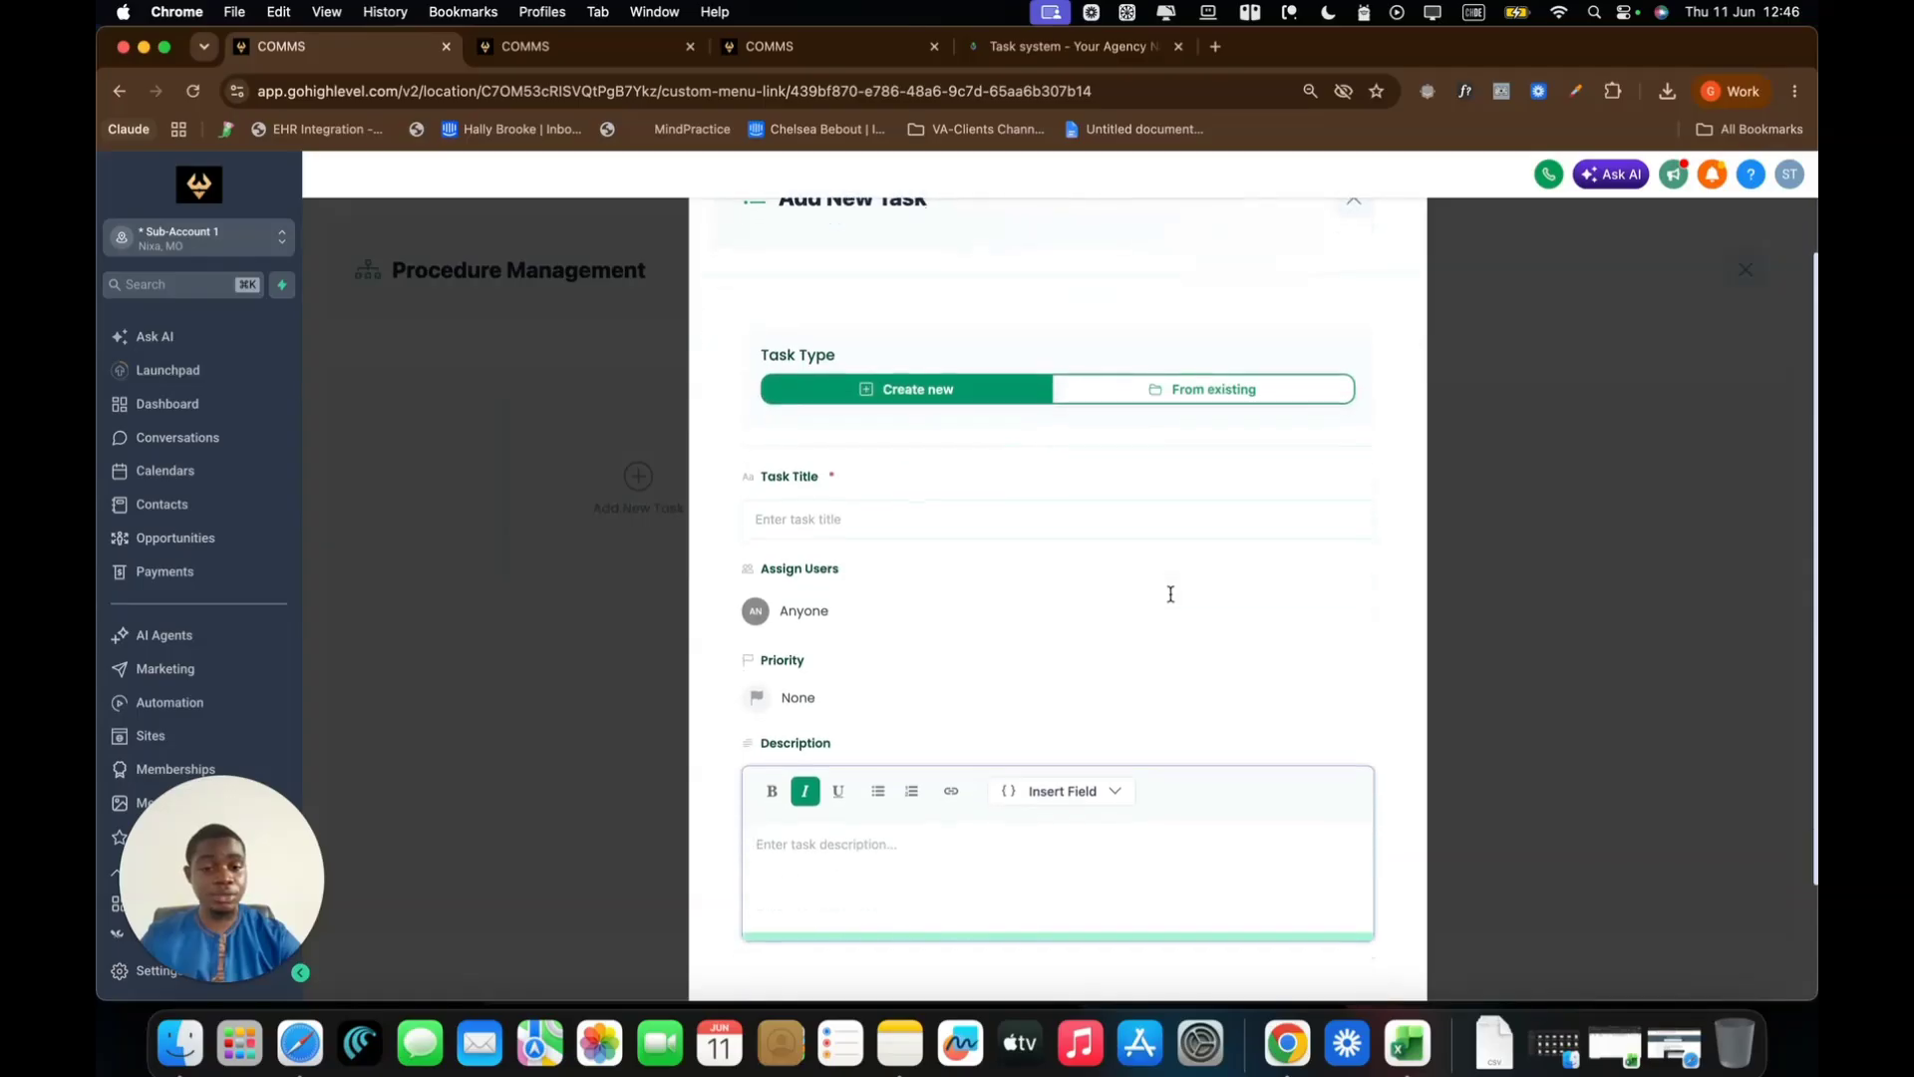
pyautogui.click(935, 515)
pyautogui.write('Get')
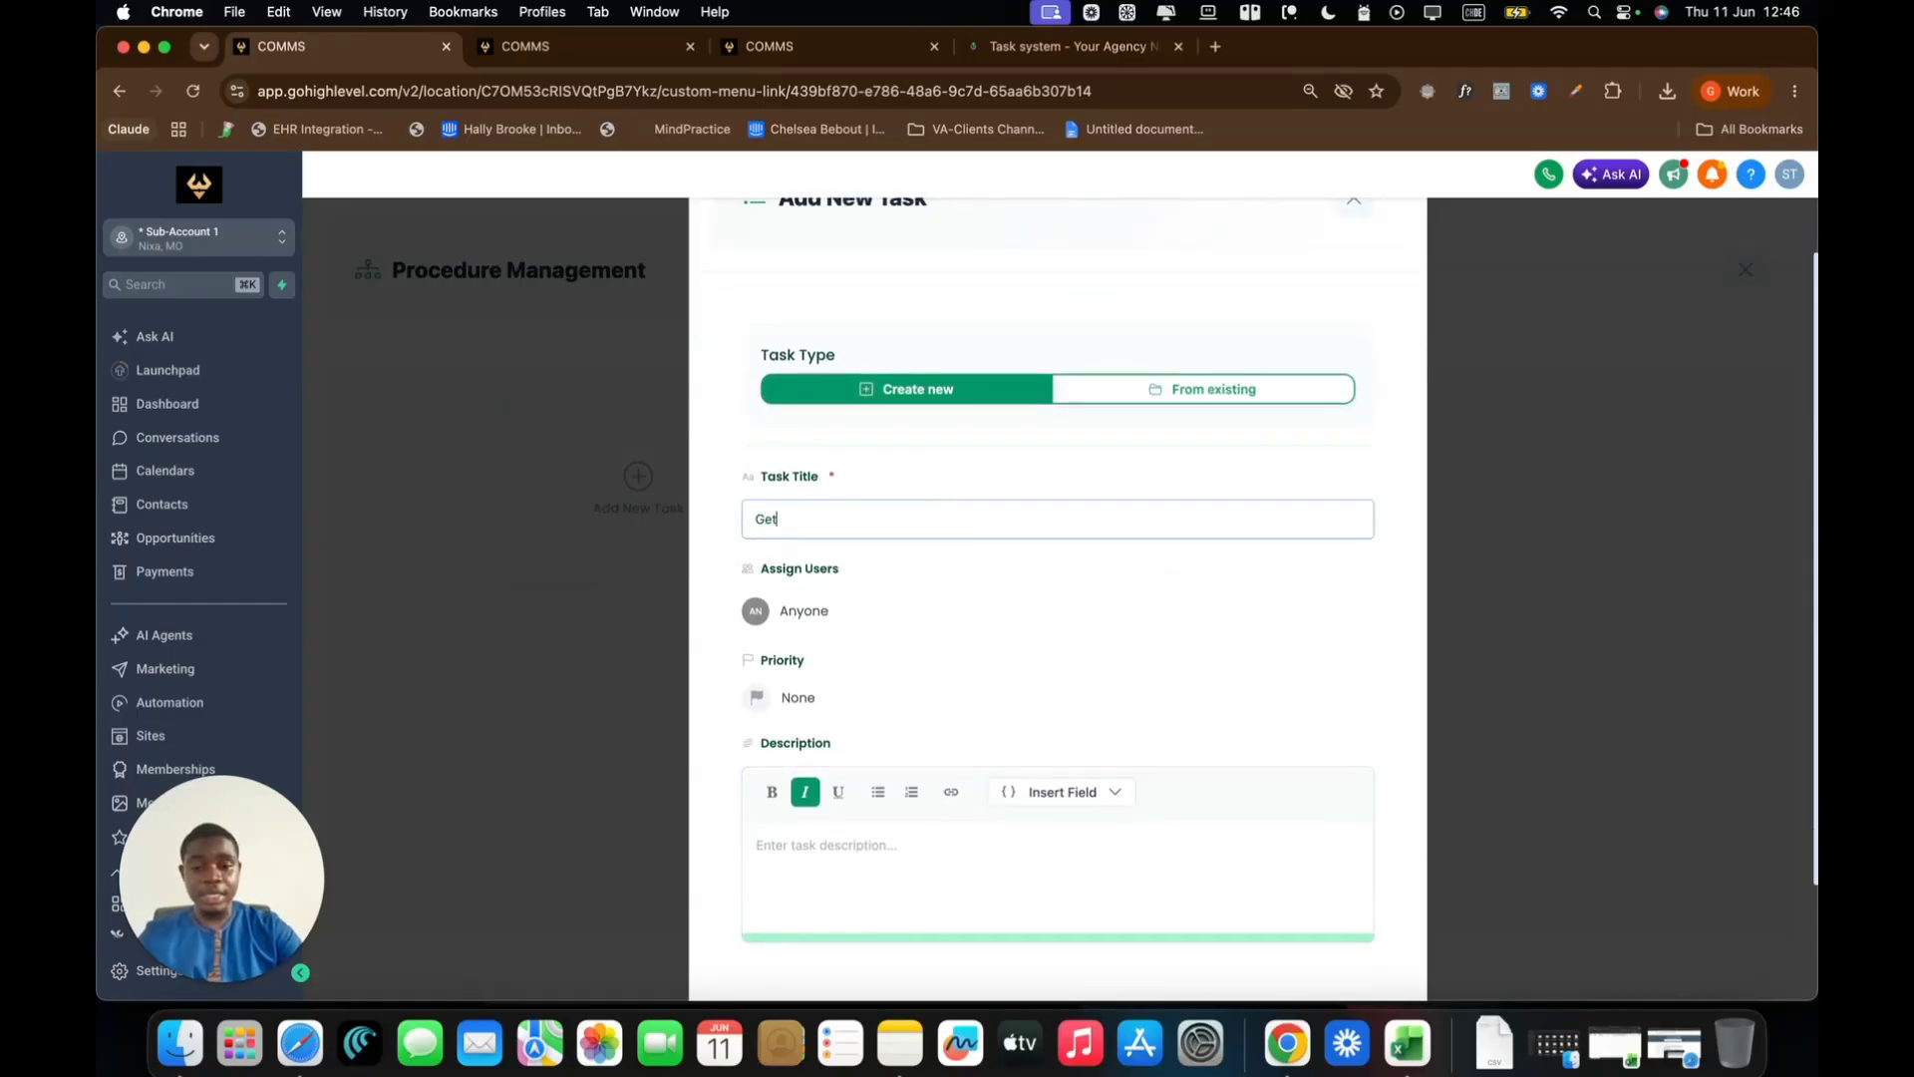
pyautogui.write(' Clients ID')
pyautogui.click(786, 619)
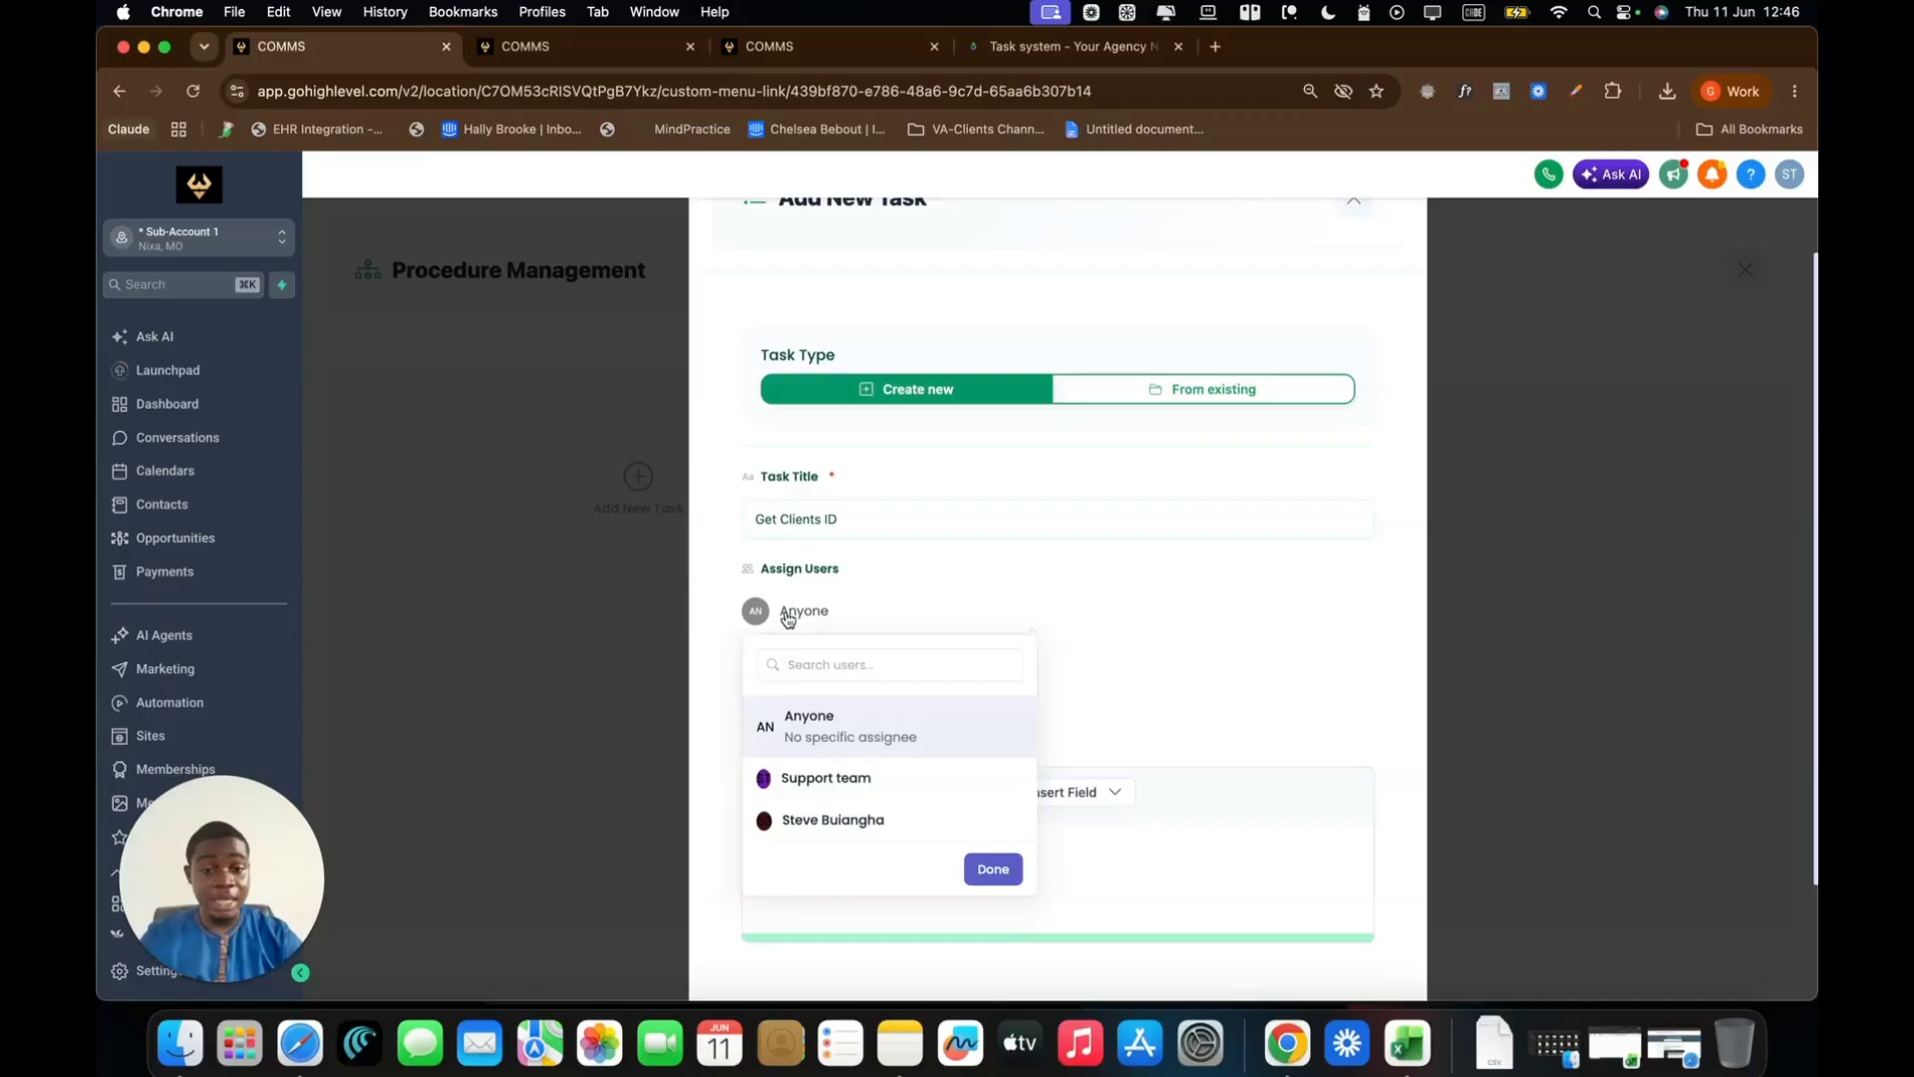
pyautogui.click(835, 820)
pyautogui.click(993, 868)
# Give it Medium priority and a short description, then save the task
pyautogui.scroll(-1, 985, 705)
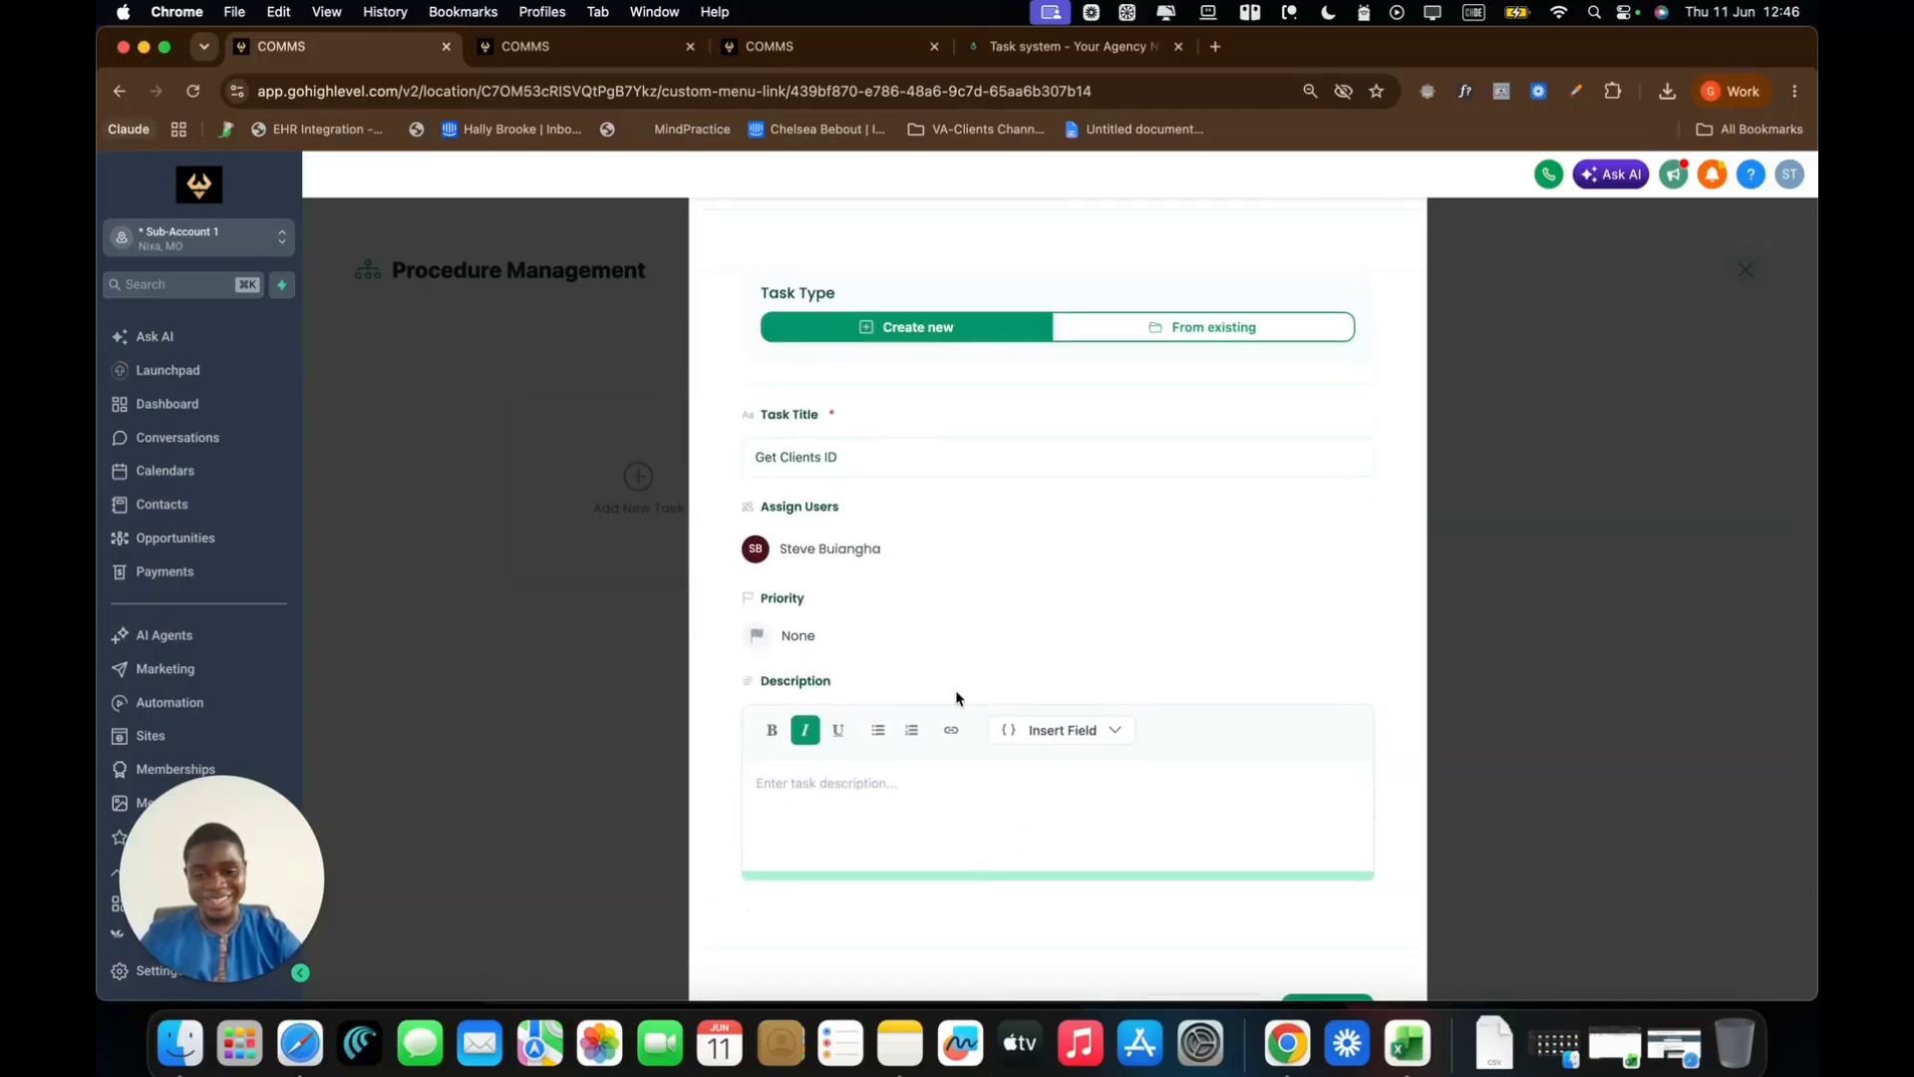
pyautogui.click(768, 640)
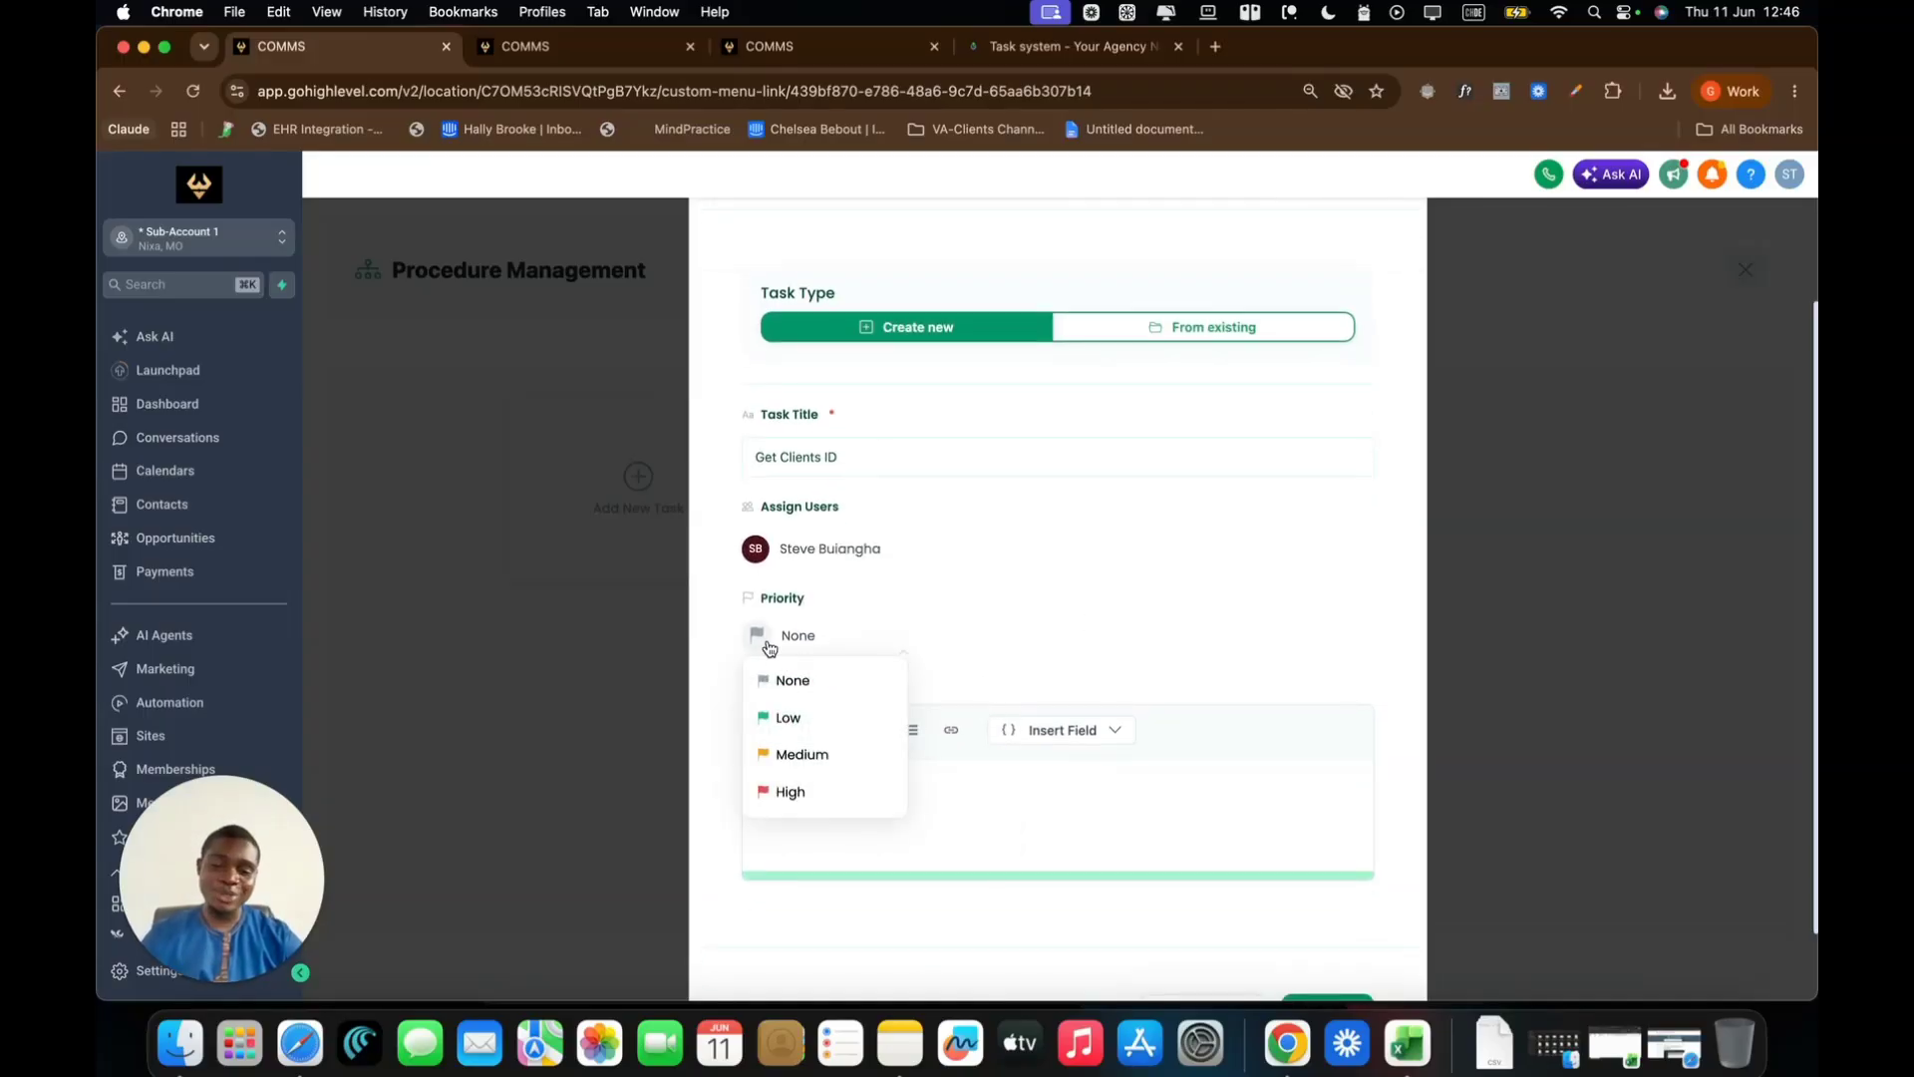
pyautogui.click(809, 756)
pyautogui.scroll(-1, 1122, 653)
pyautogui.click(897, 742)
pyautogui.write('Get this Clinets ID')
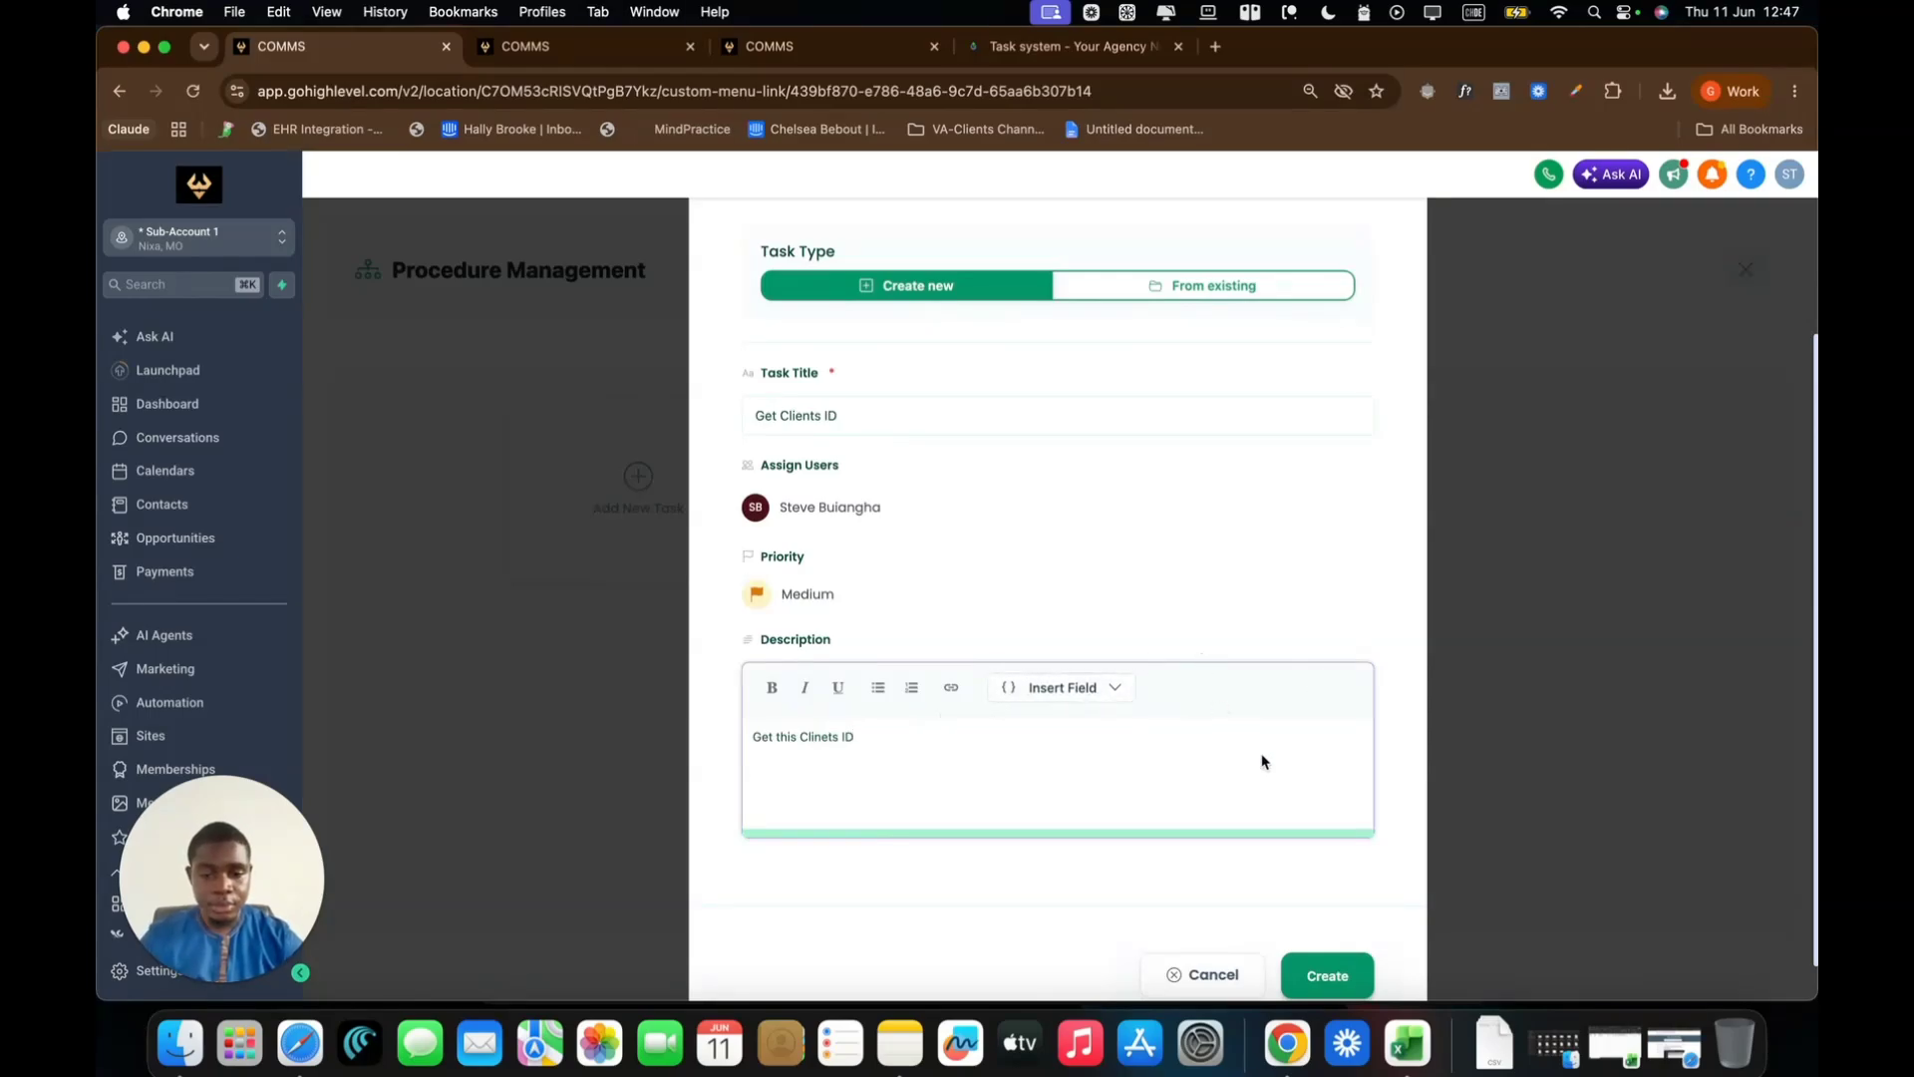
pyautogui.scroll(-1, 1260, 759)
pyautogui.scroll(3, 1367, 752)
pyautogui.scroll(-3, 1366, 753)
pyautogui.click(1325, 913)
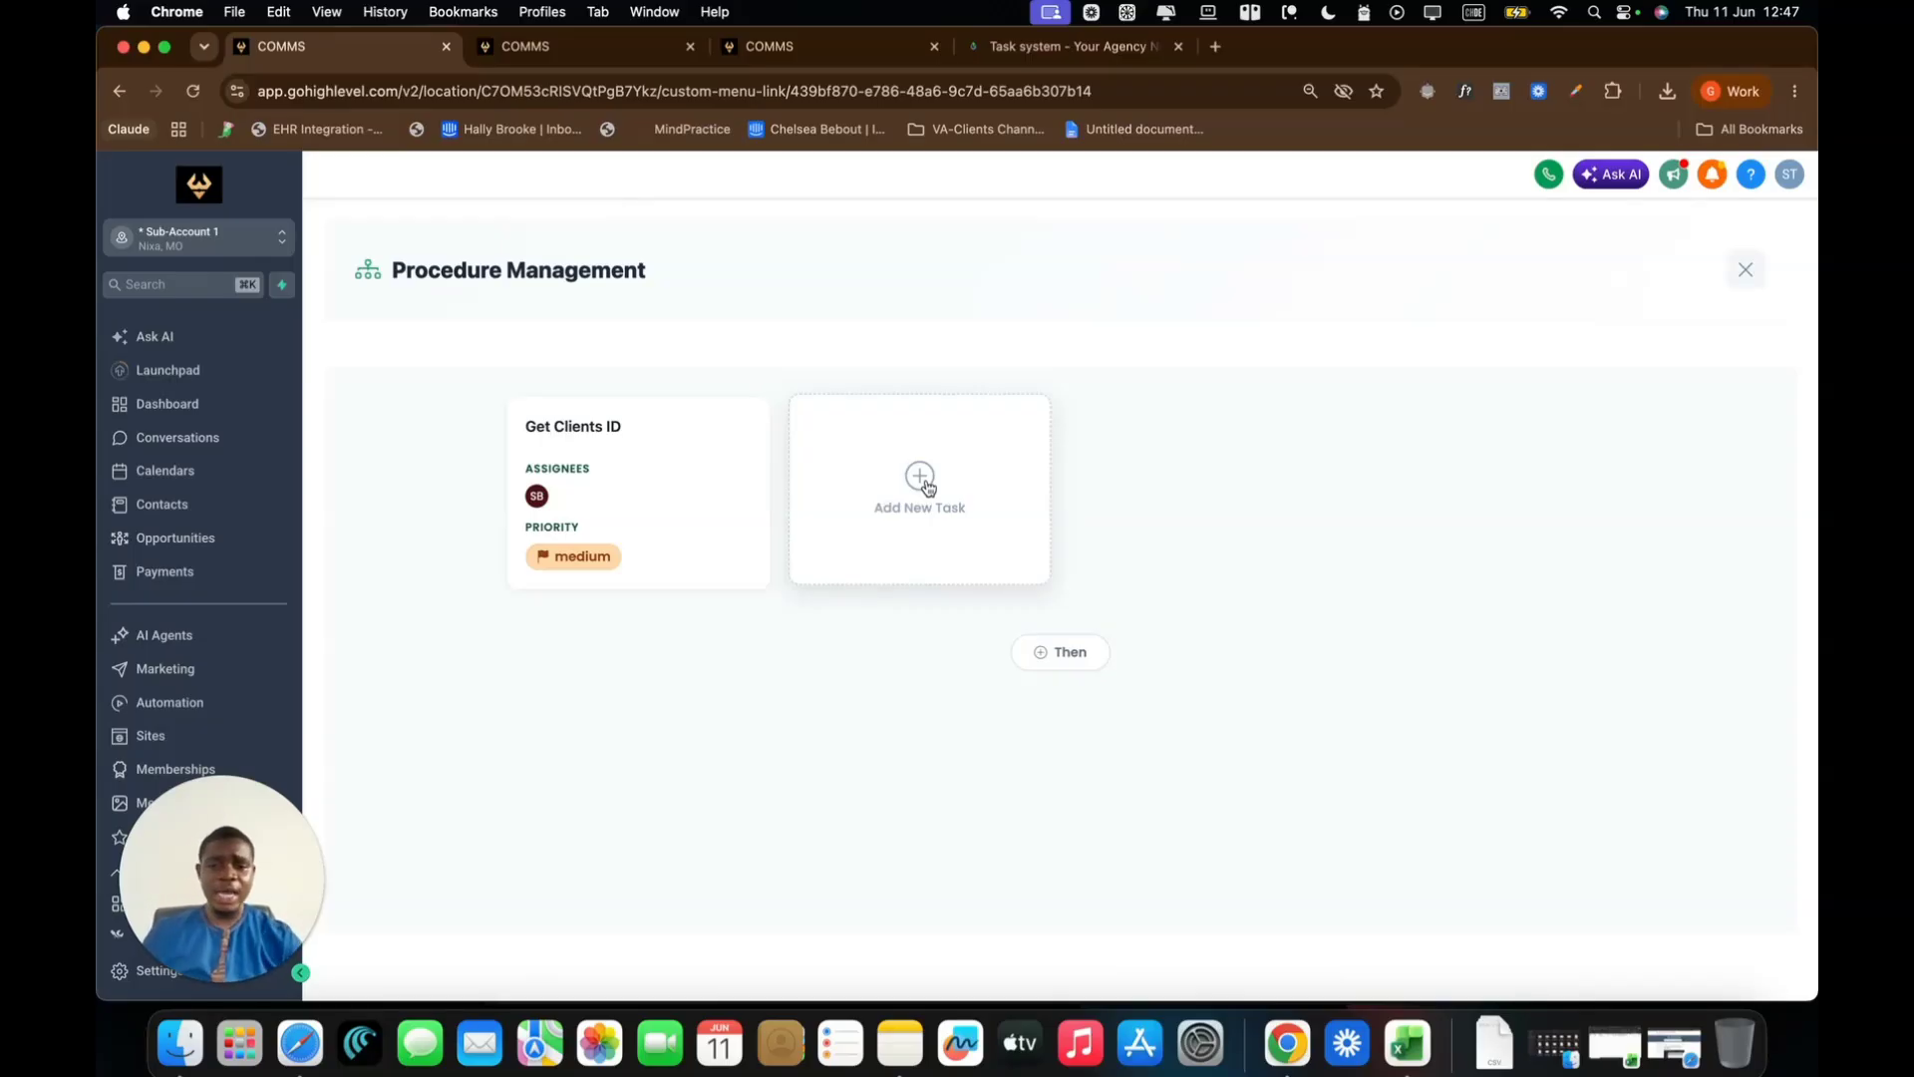
# Add a task titled 'Get Clients EIN Number' assigned to a team member
pyautogui.click(928, 487)
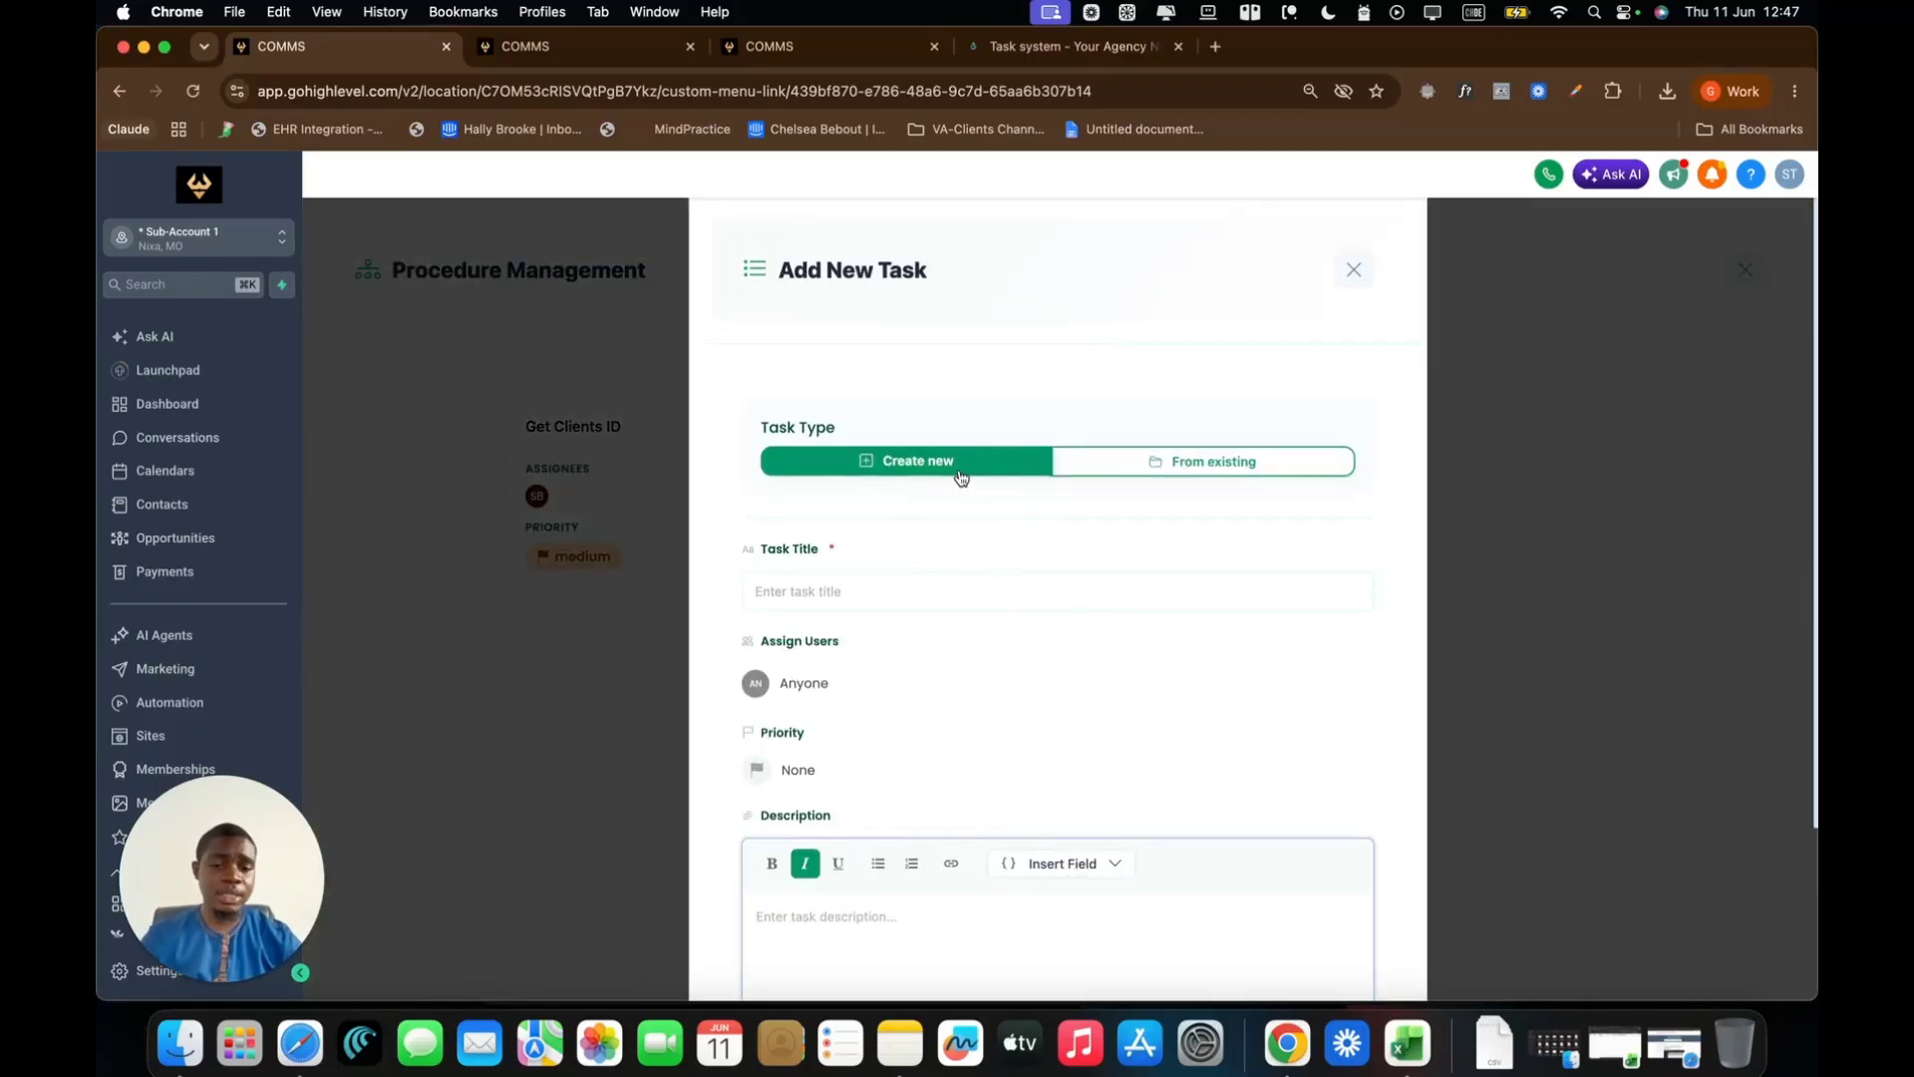
pyautogui.click(861, 587)
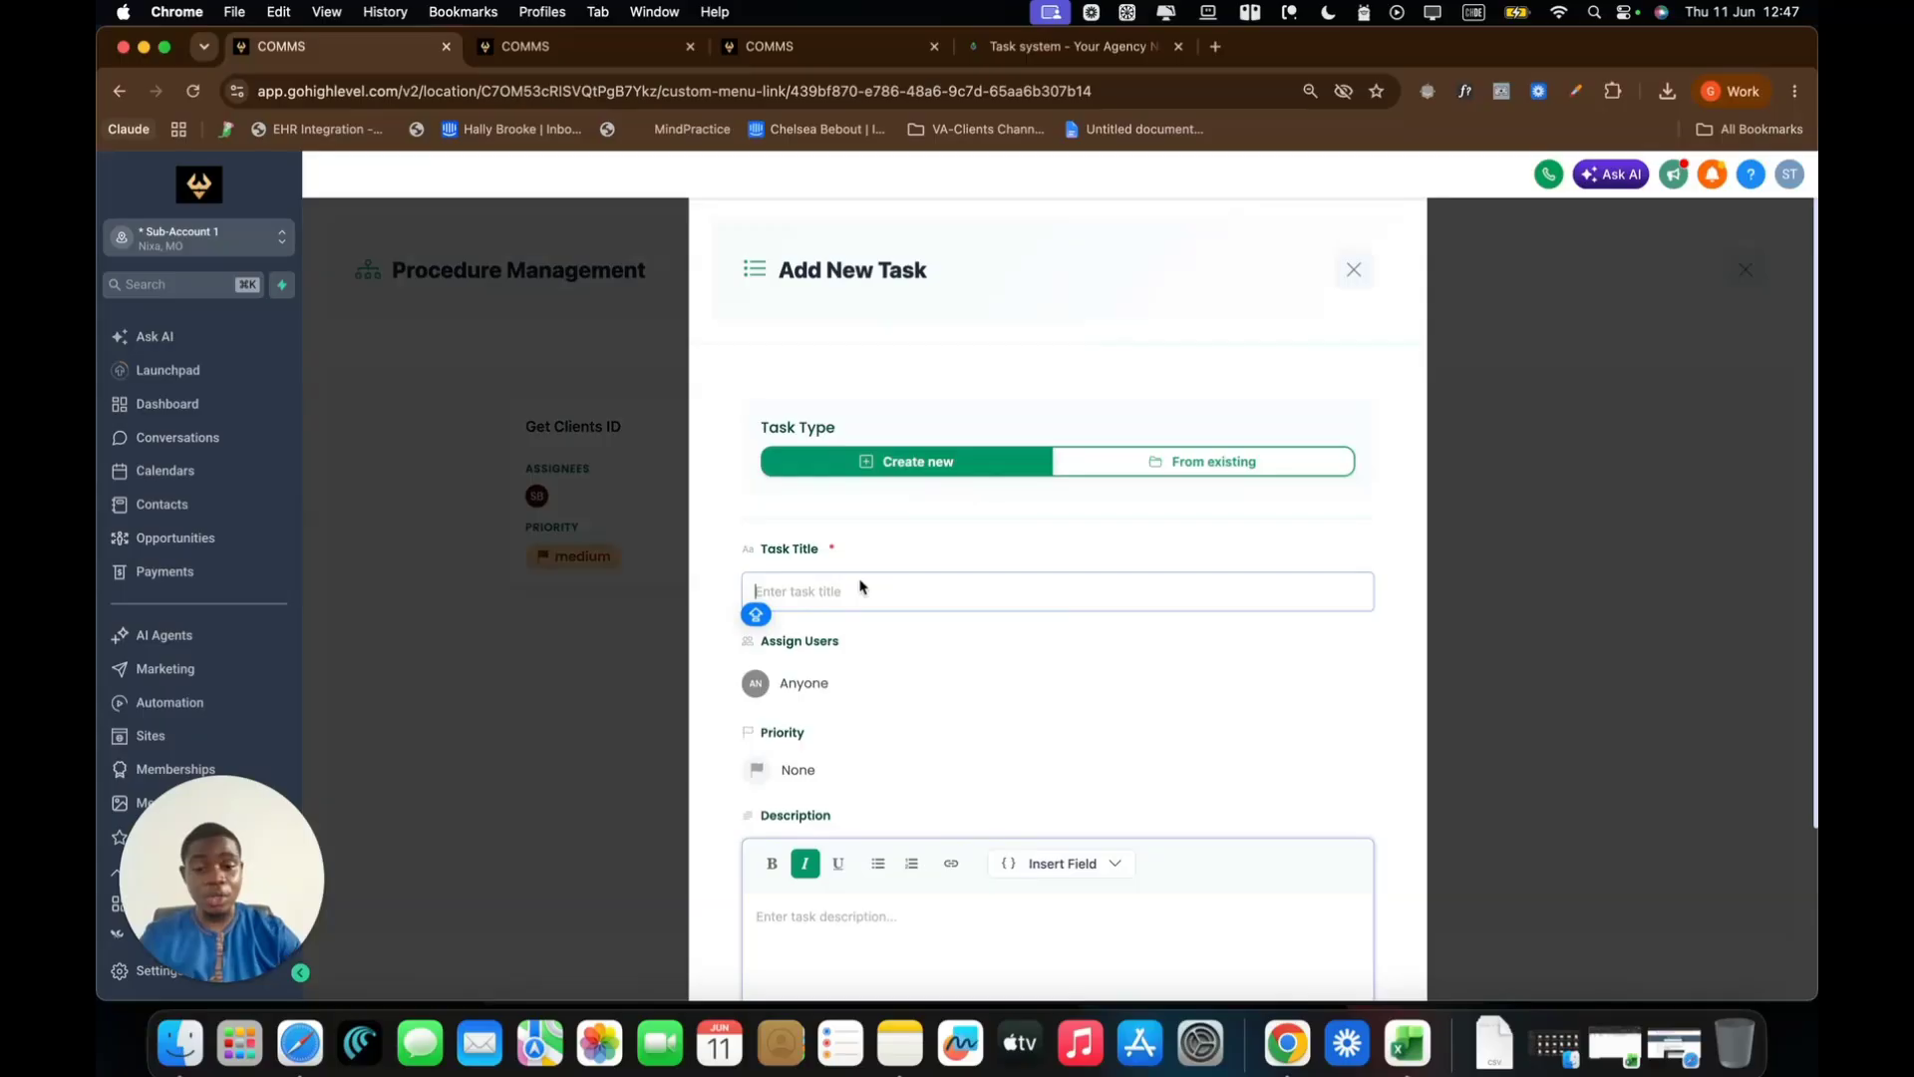
pyautogui.write('Get Clients EIN Number')
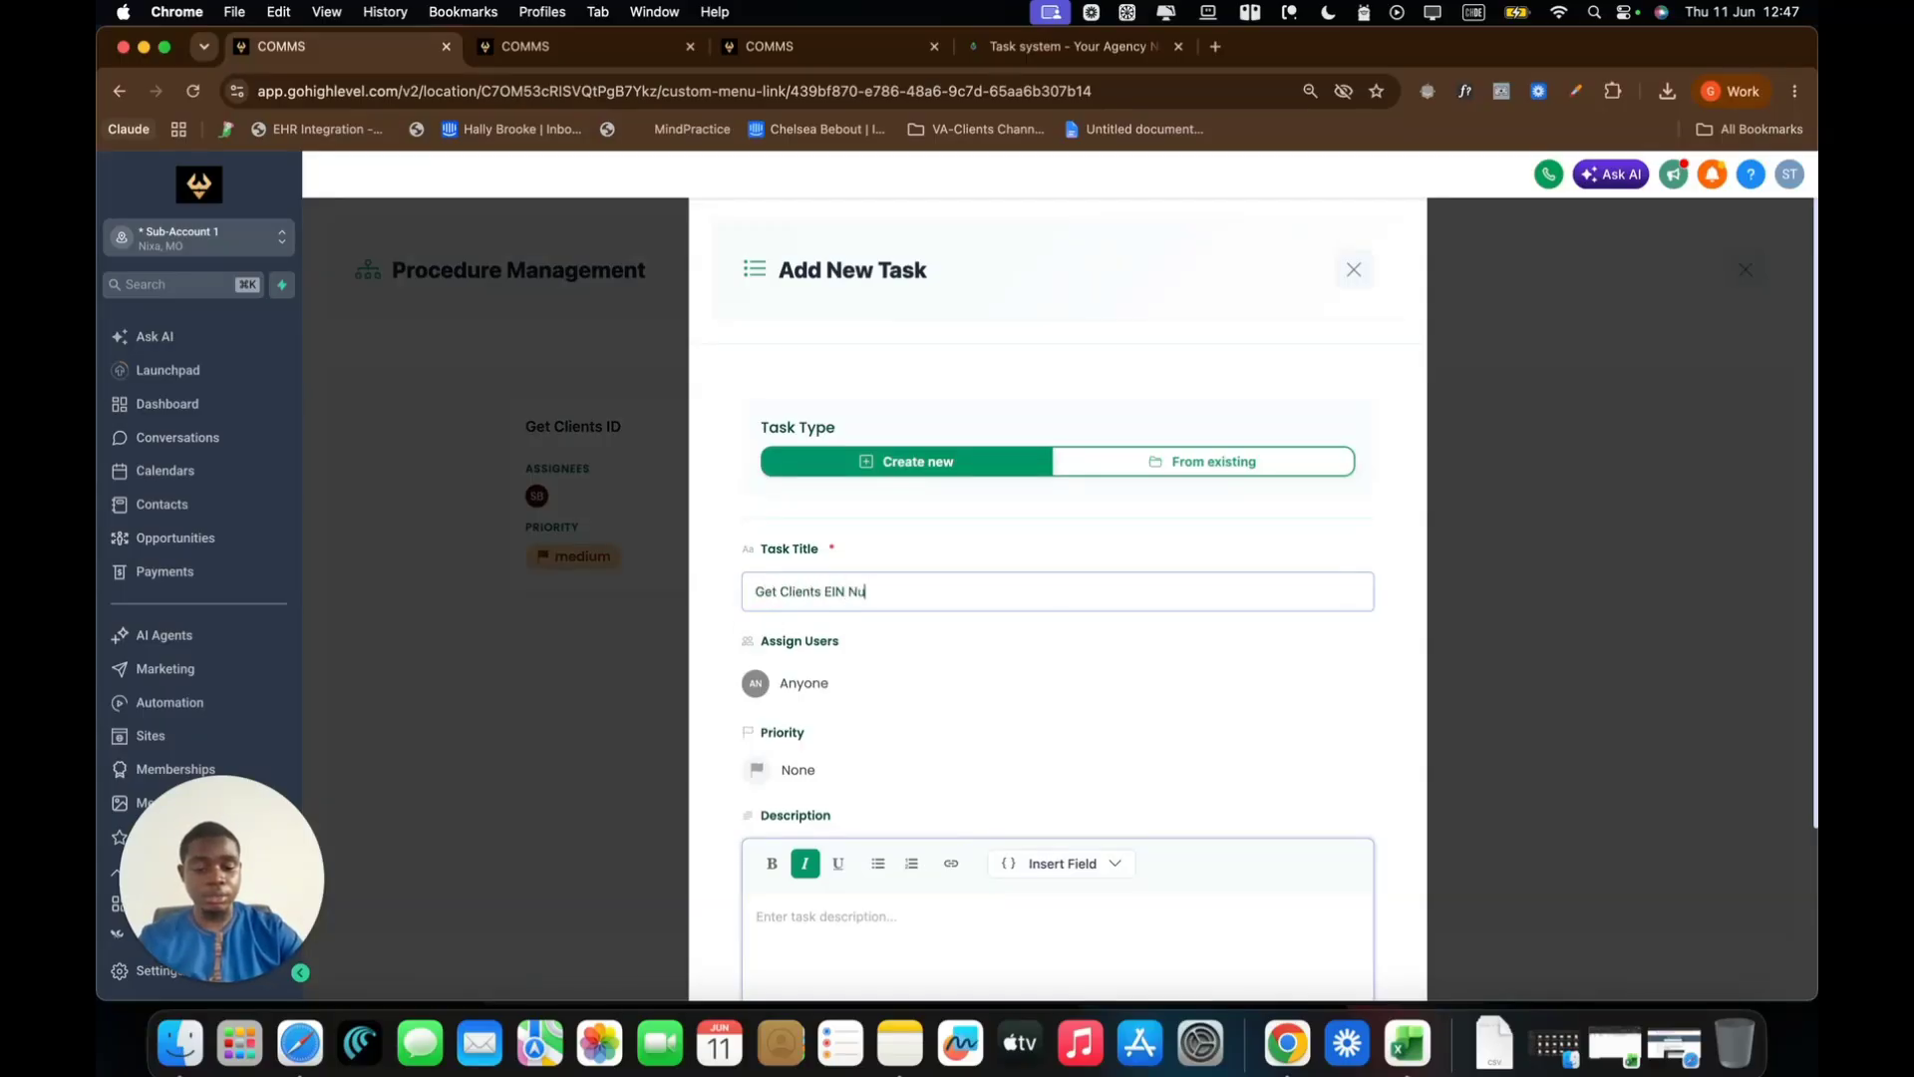
pyautogui.click(813, 683)
pyautogui.click(830, 895)
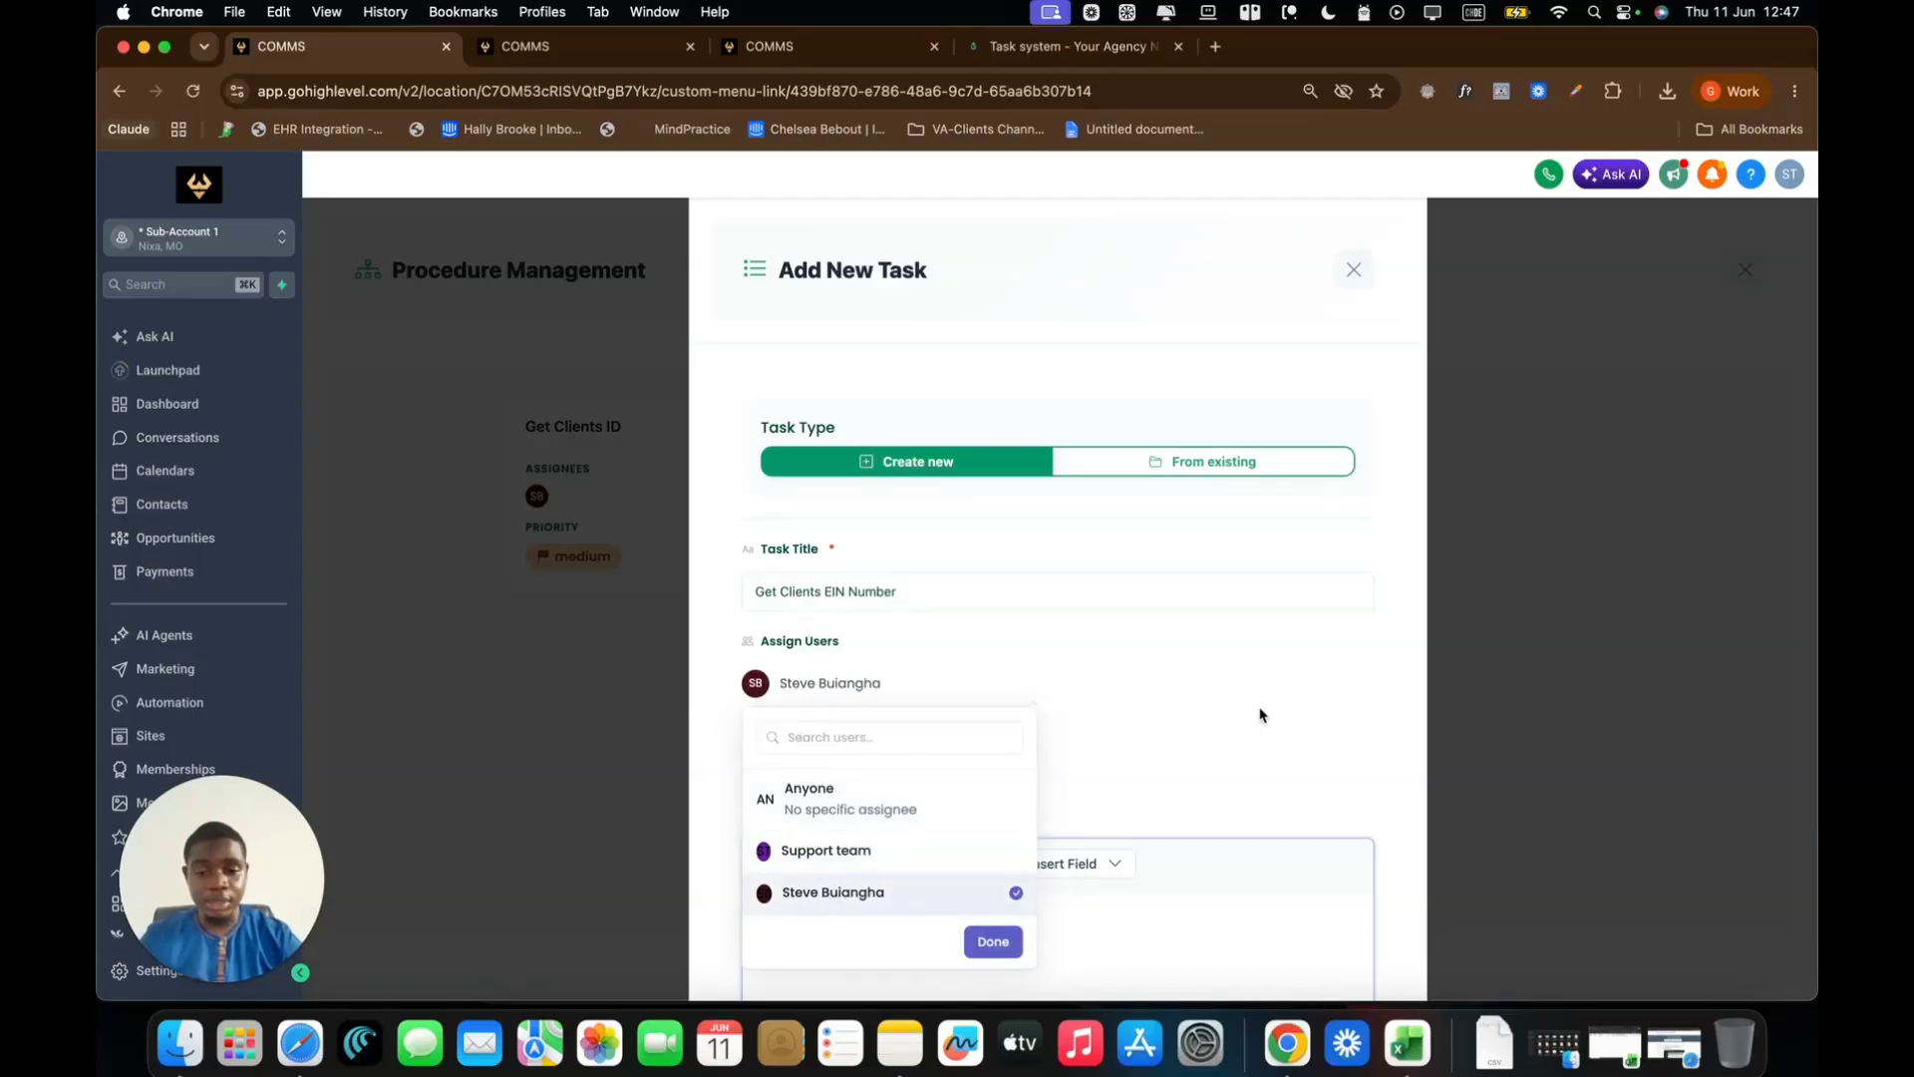
pyautogui.click(1000, 942)
# Set its priority to Medium, add an EIN description, and save it
pyautogui.scroll(-3, 1409, 667)
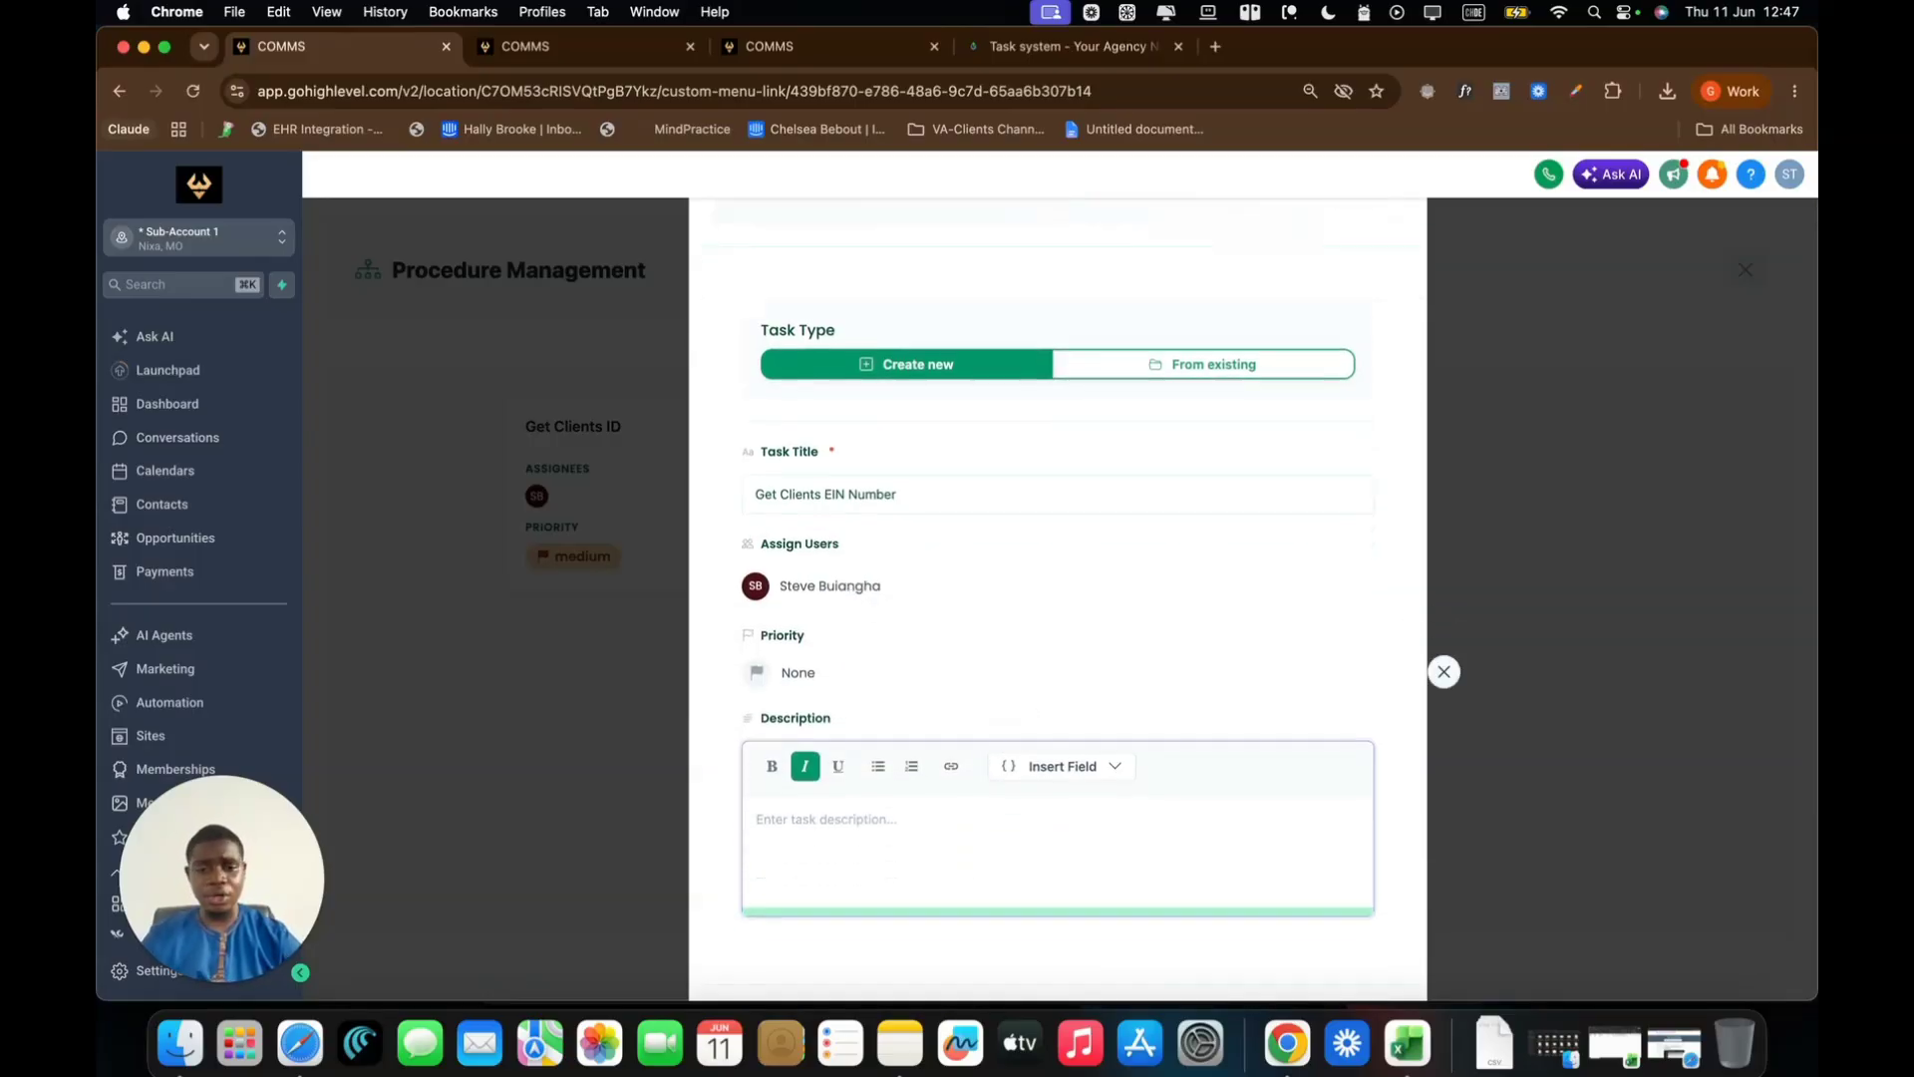
pyautogui.click(813, 669)
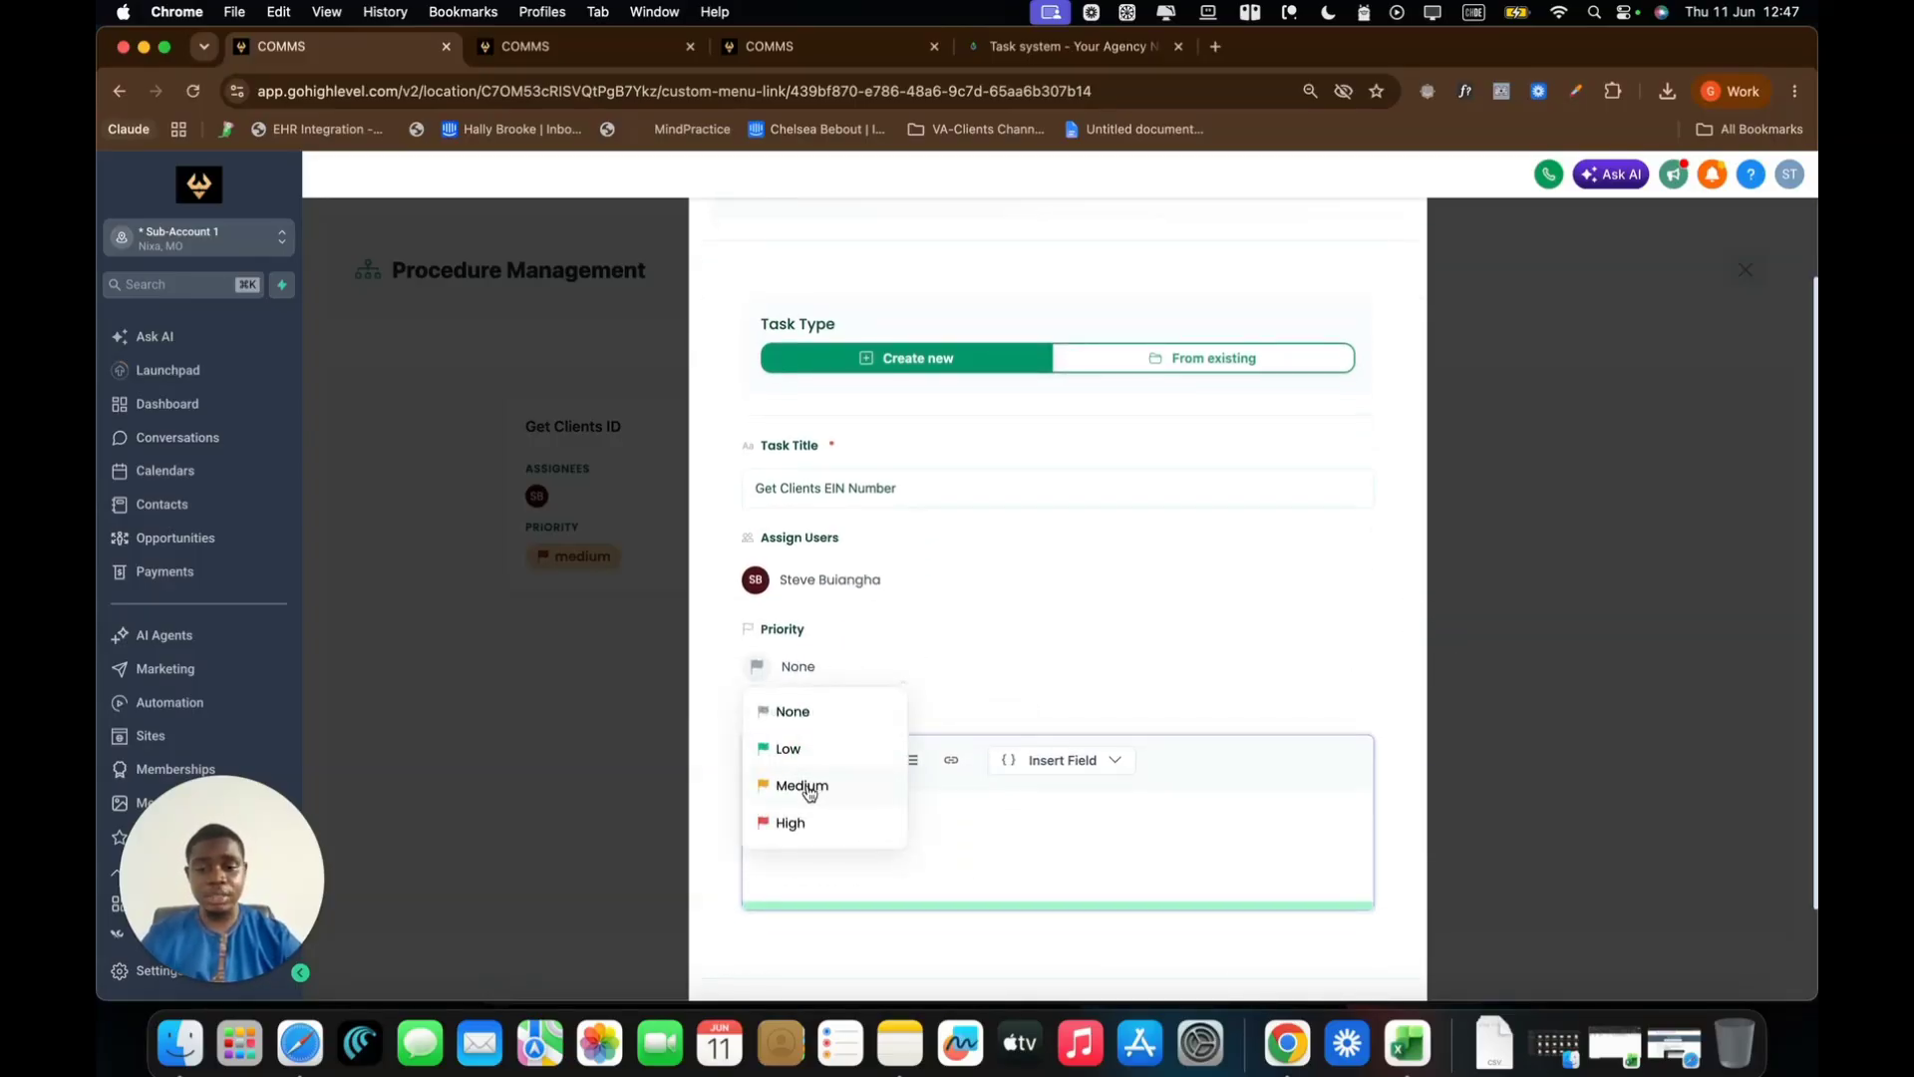
pyautogui.click(802, 784)
pyautogui.click(890, 823)
pyautogui.write('Hey A')
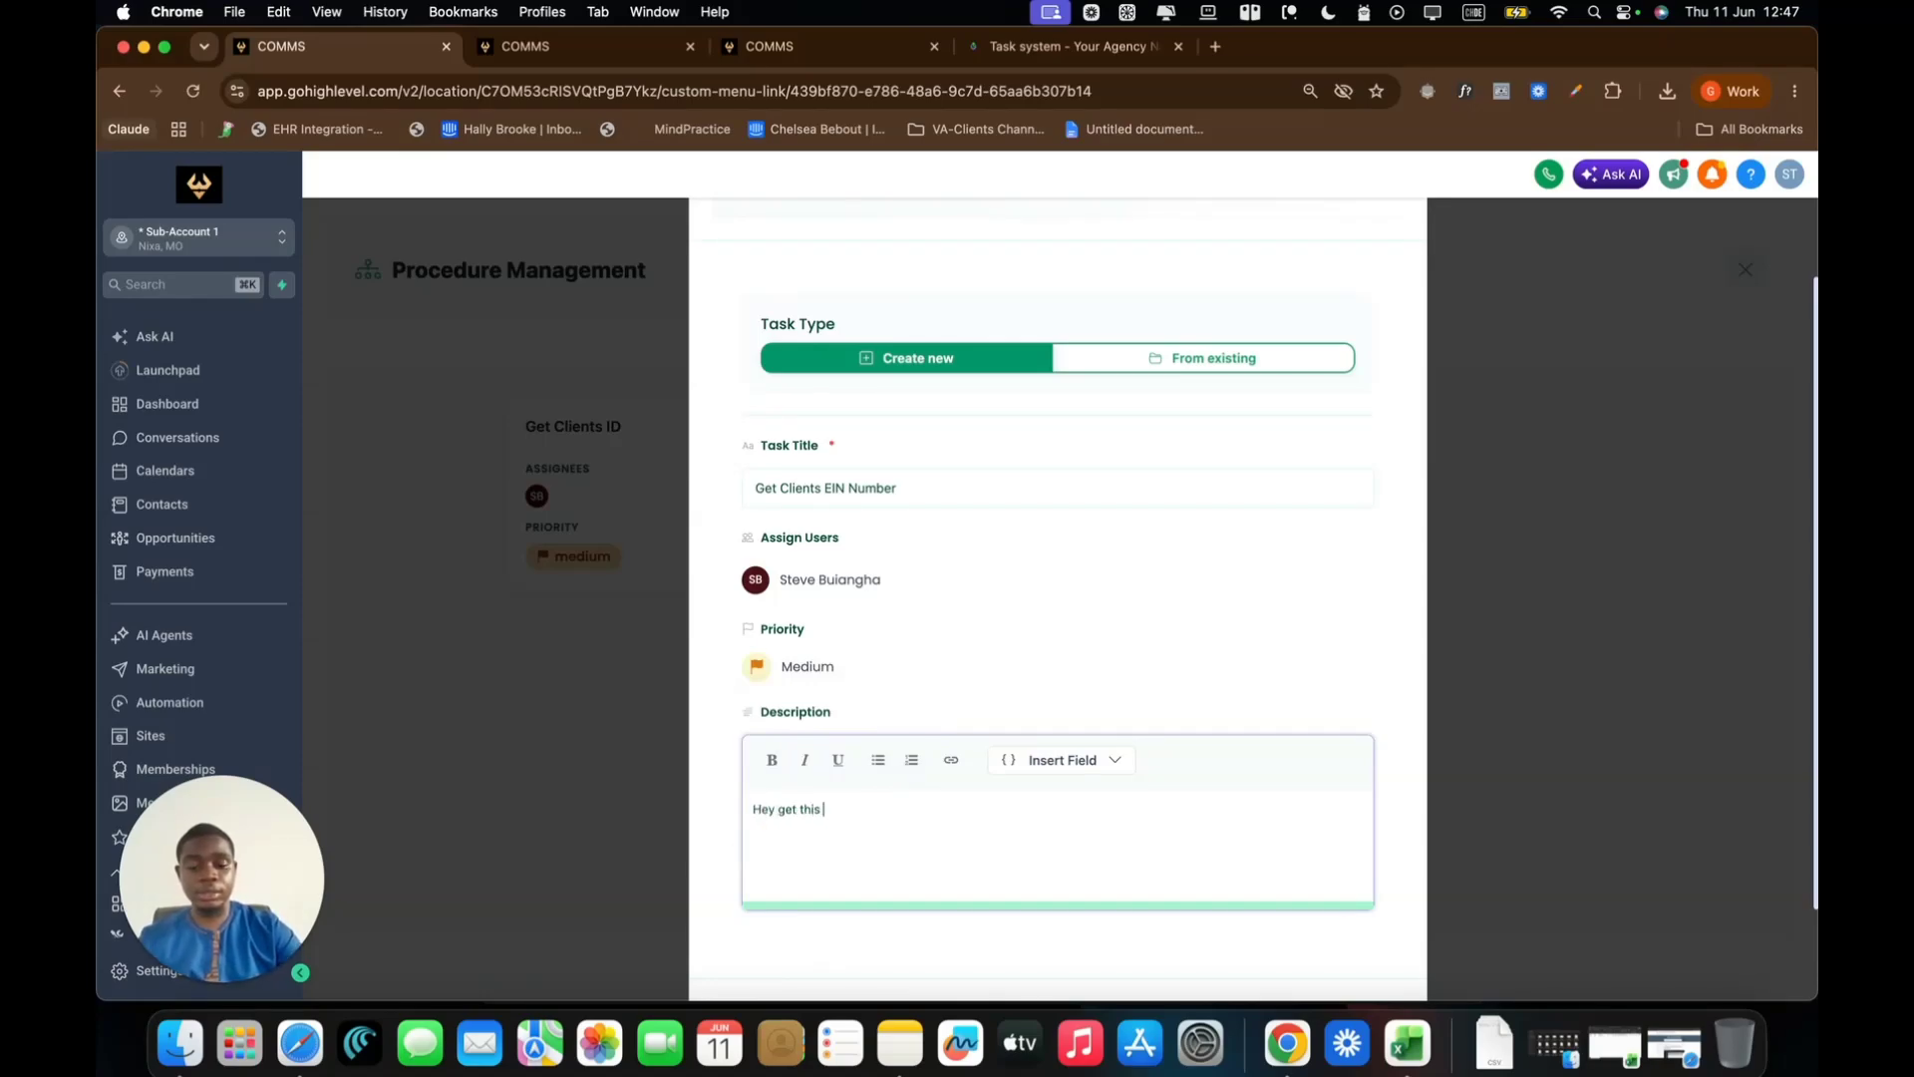
pyautogui.write('EIN Setup Preperly')
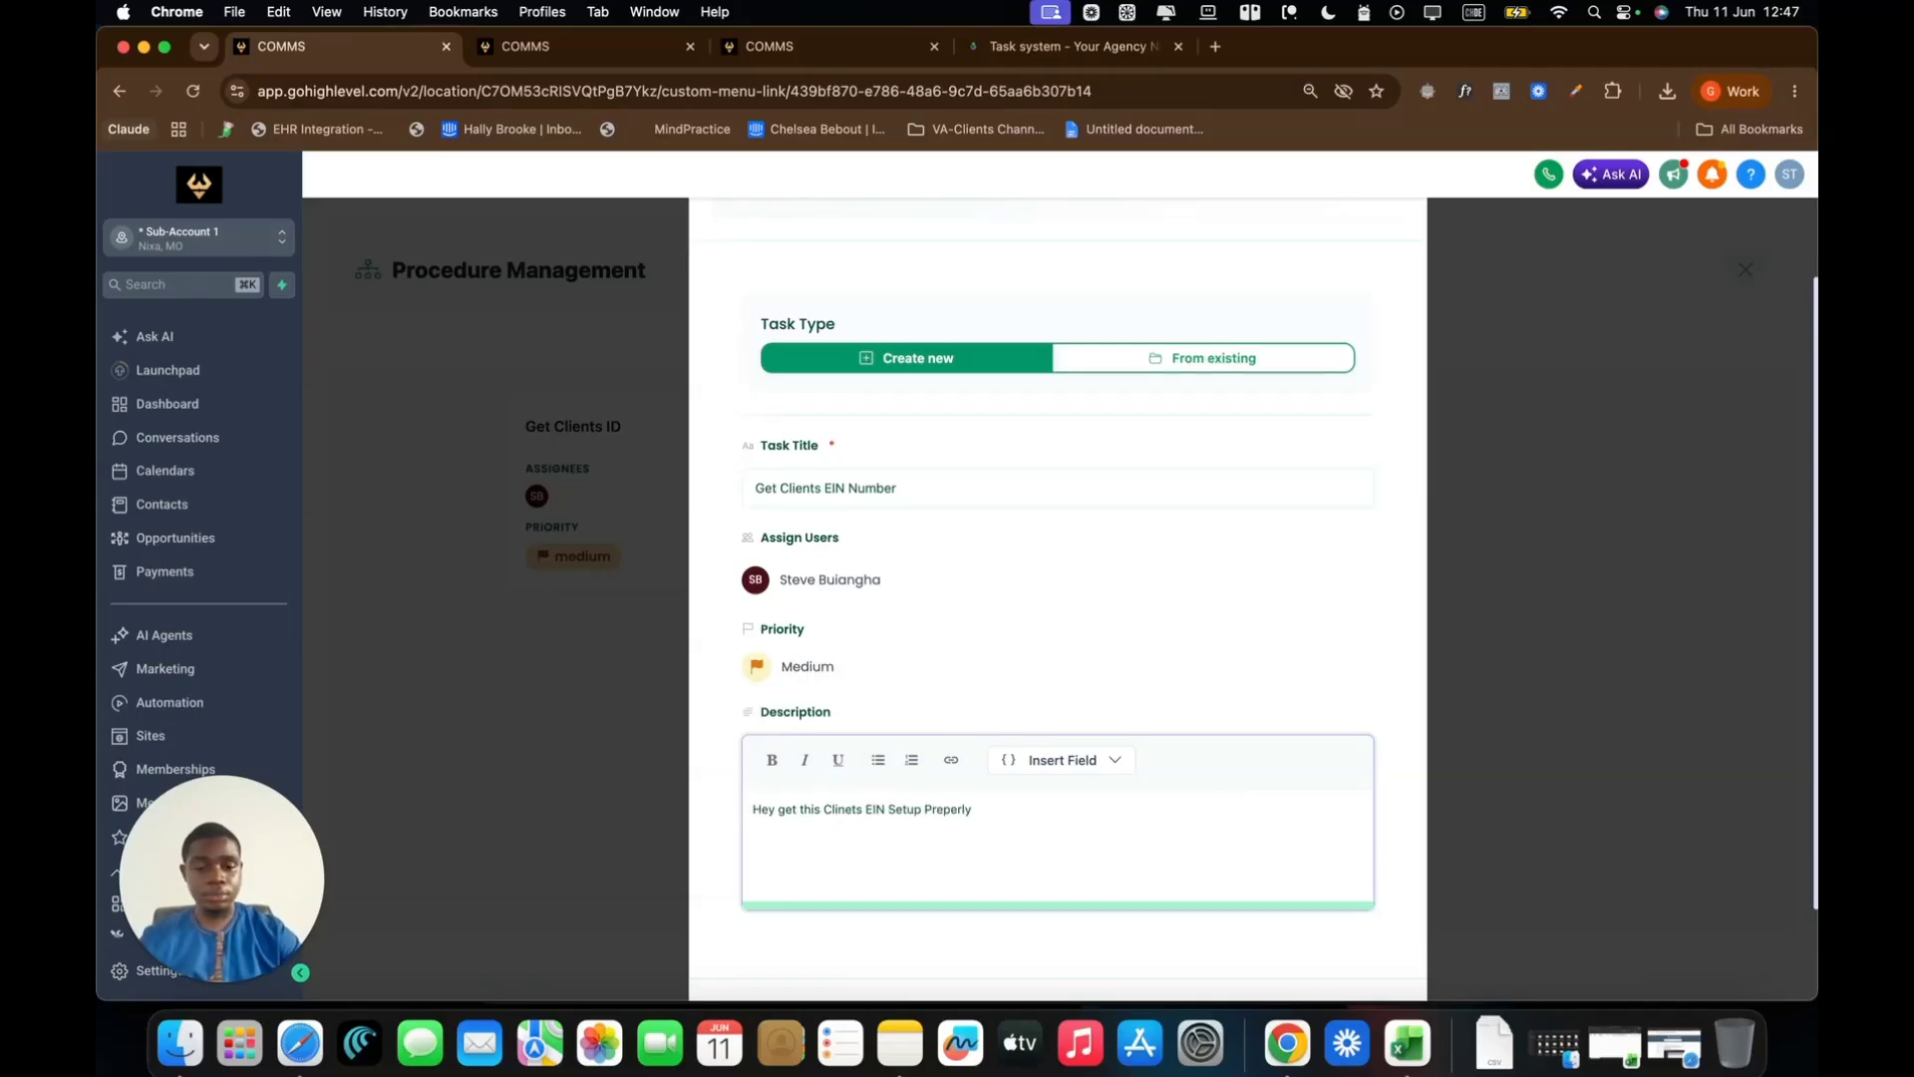
pyautogui.scroll(-2, 1385, 714)
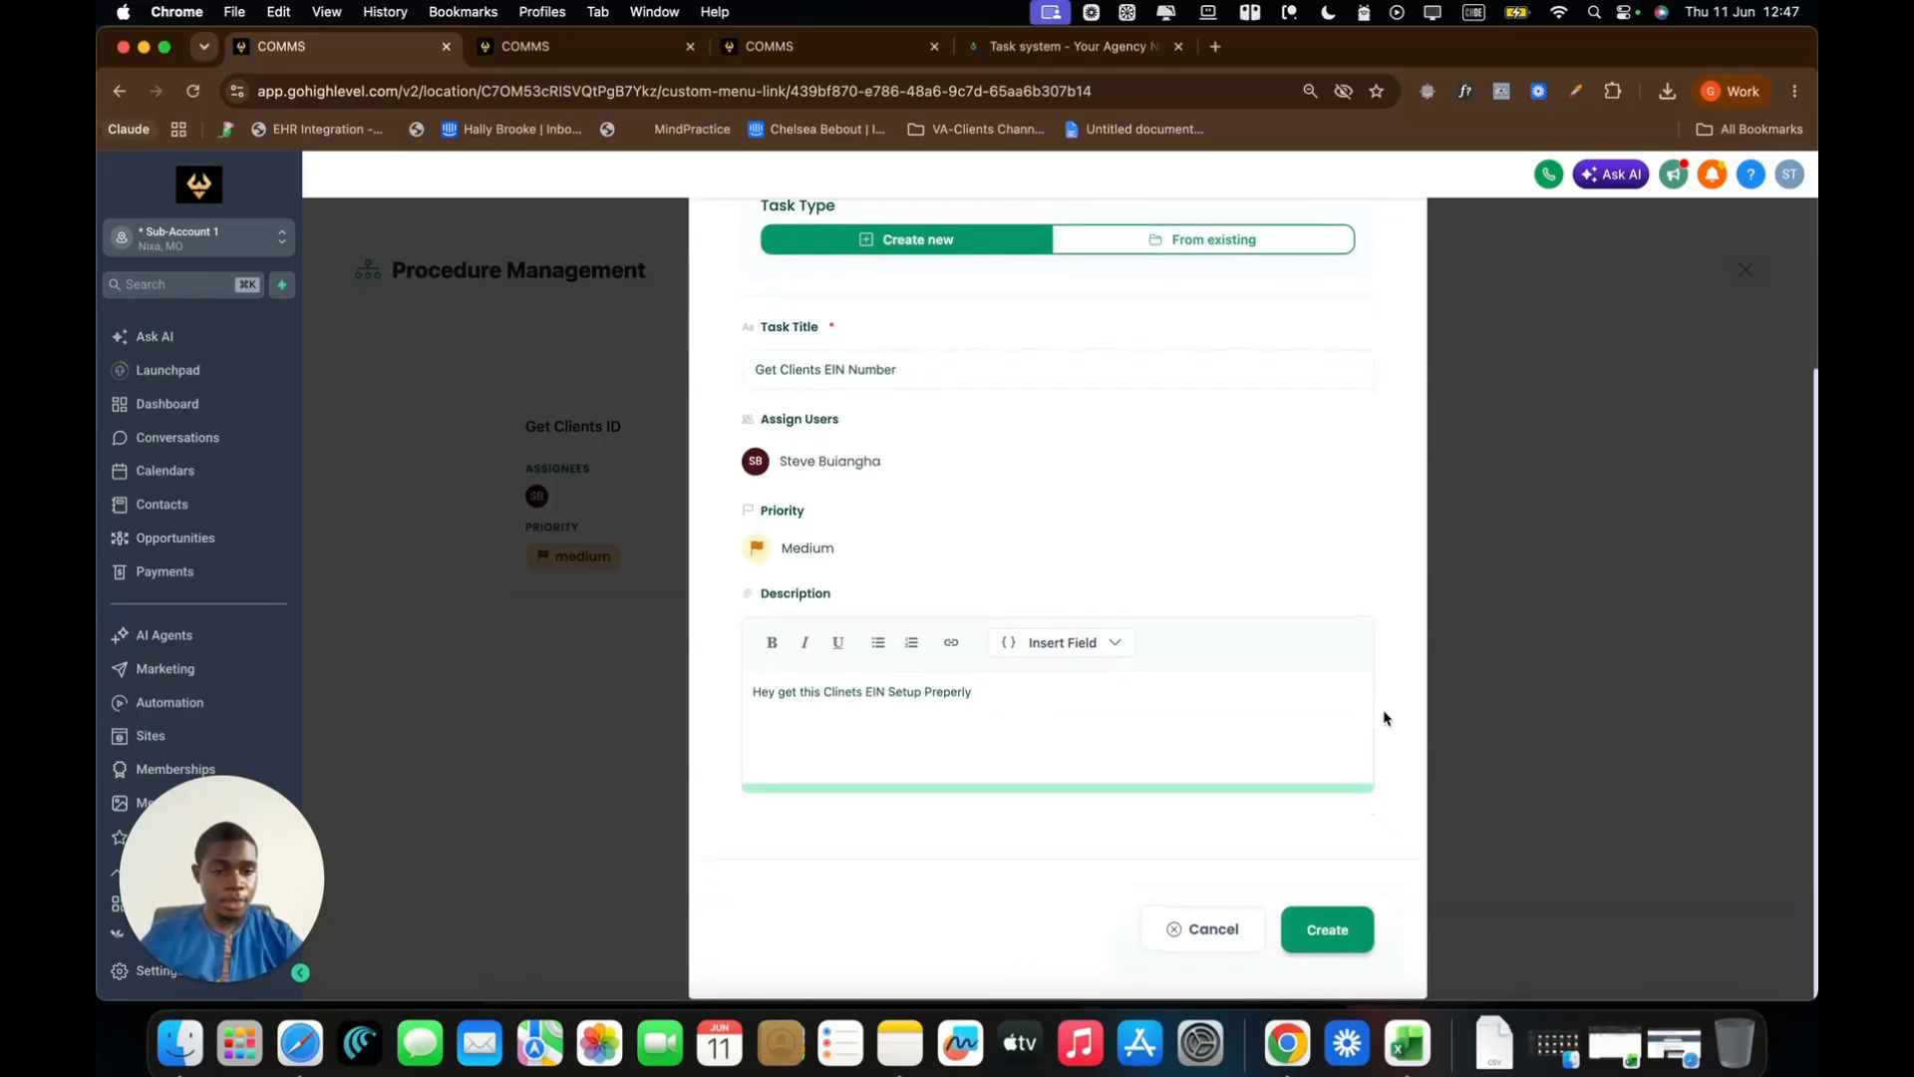
pyautogui.click(1341, 935)
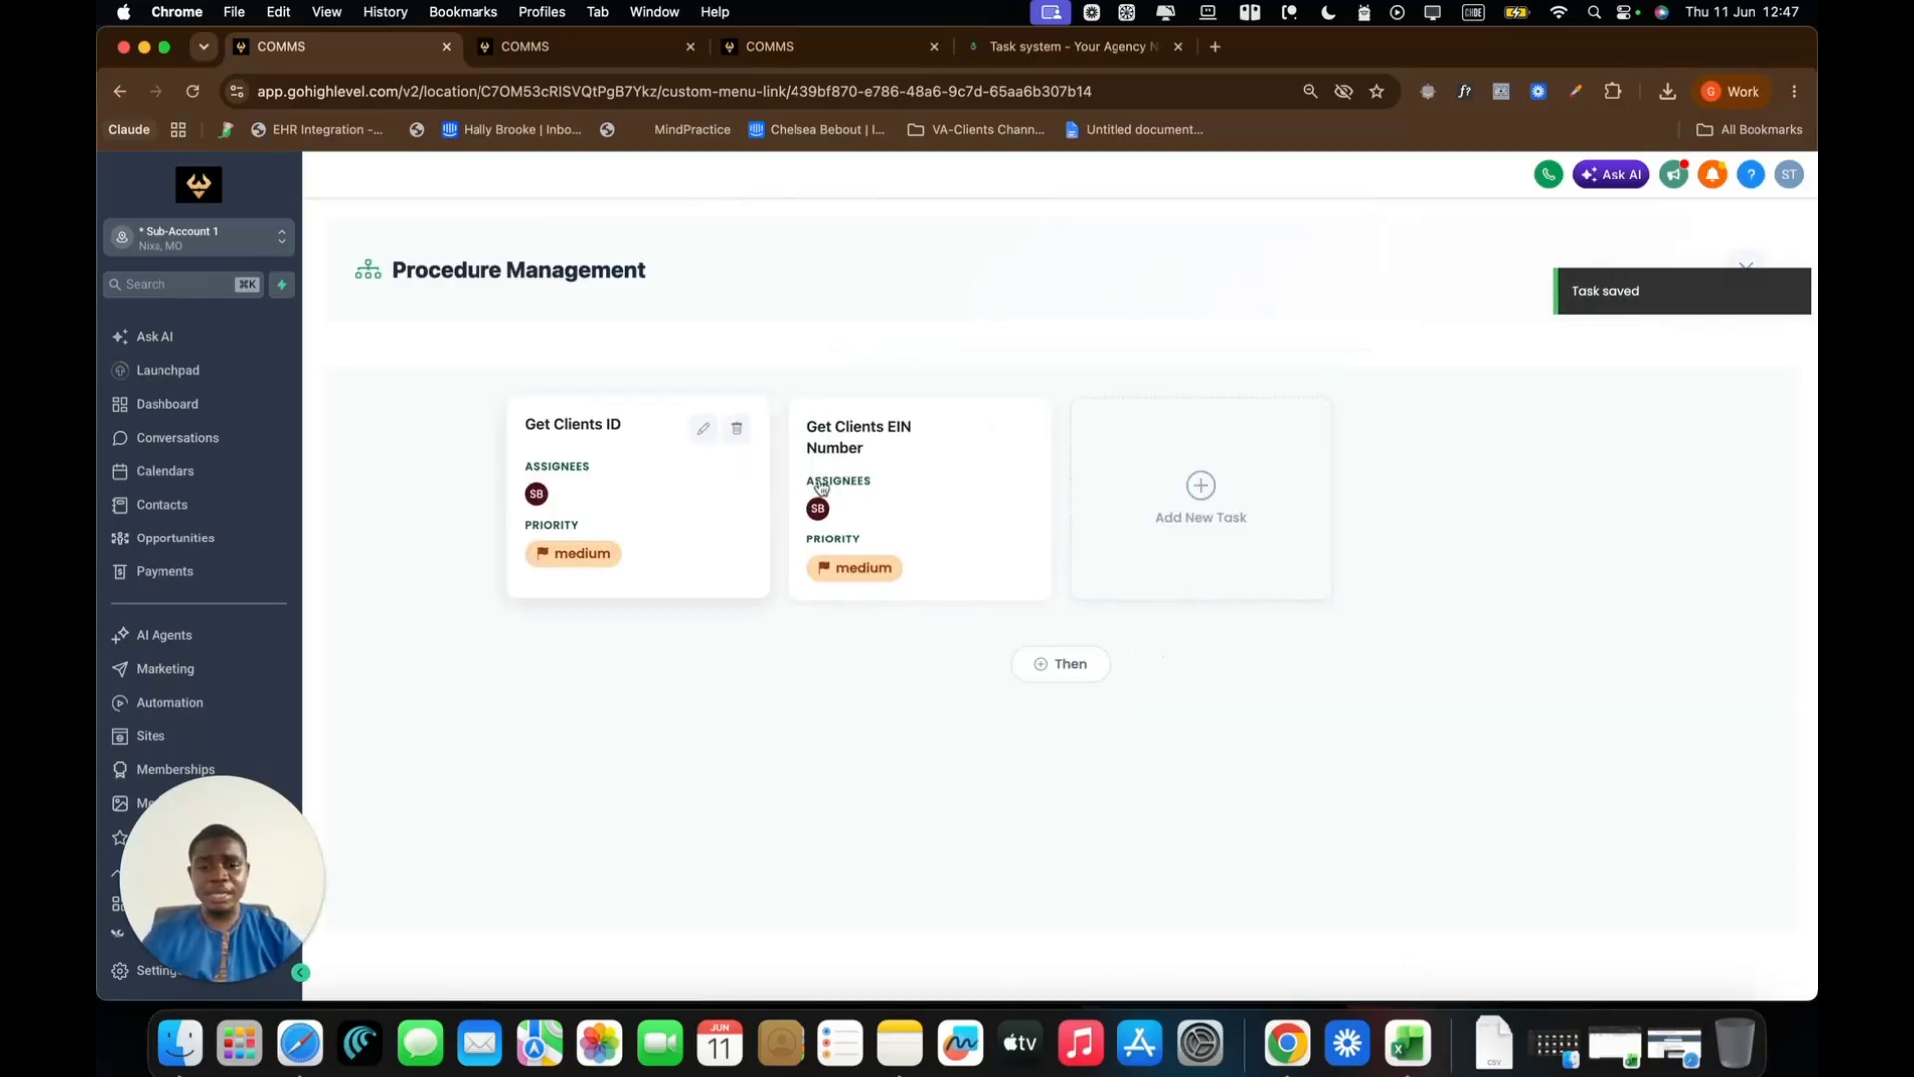
# Add a third task titled 'Collect Documents' assigned to a team member
pyautogui.click(1230, 508)
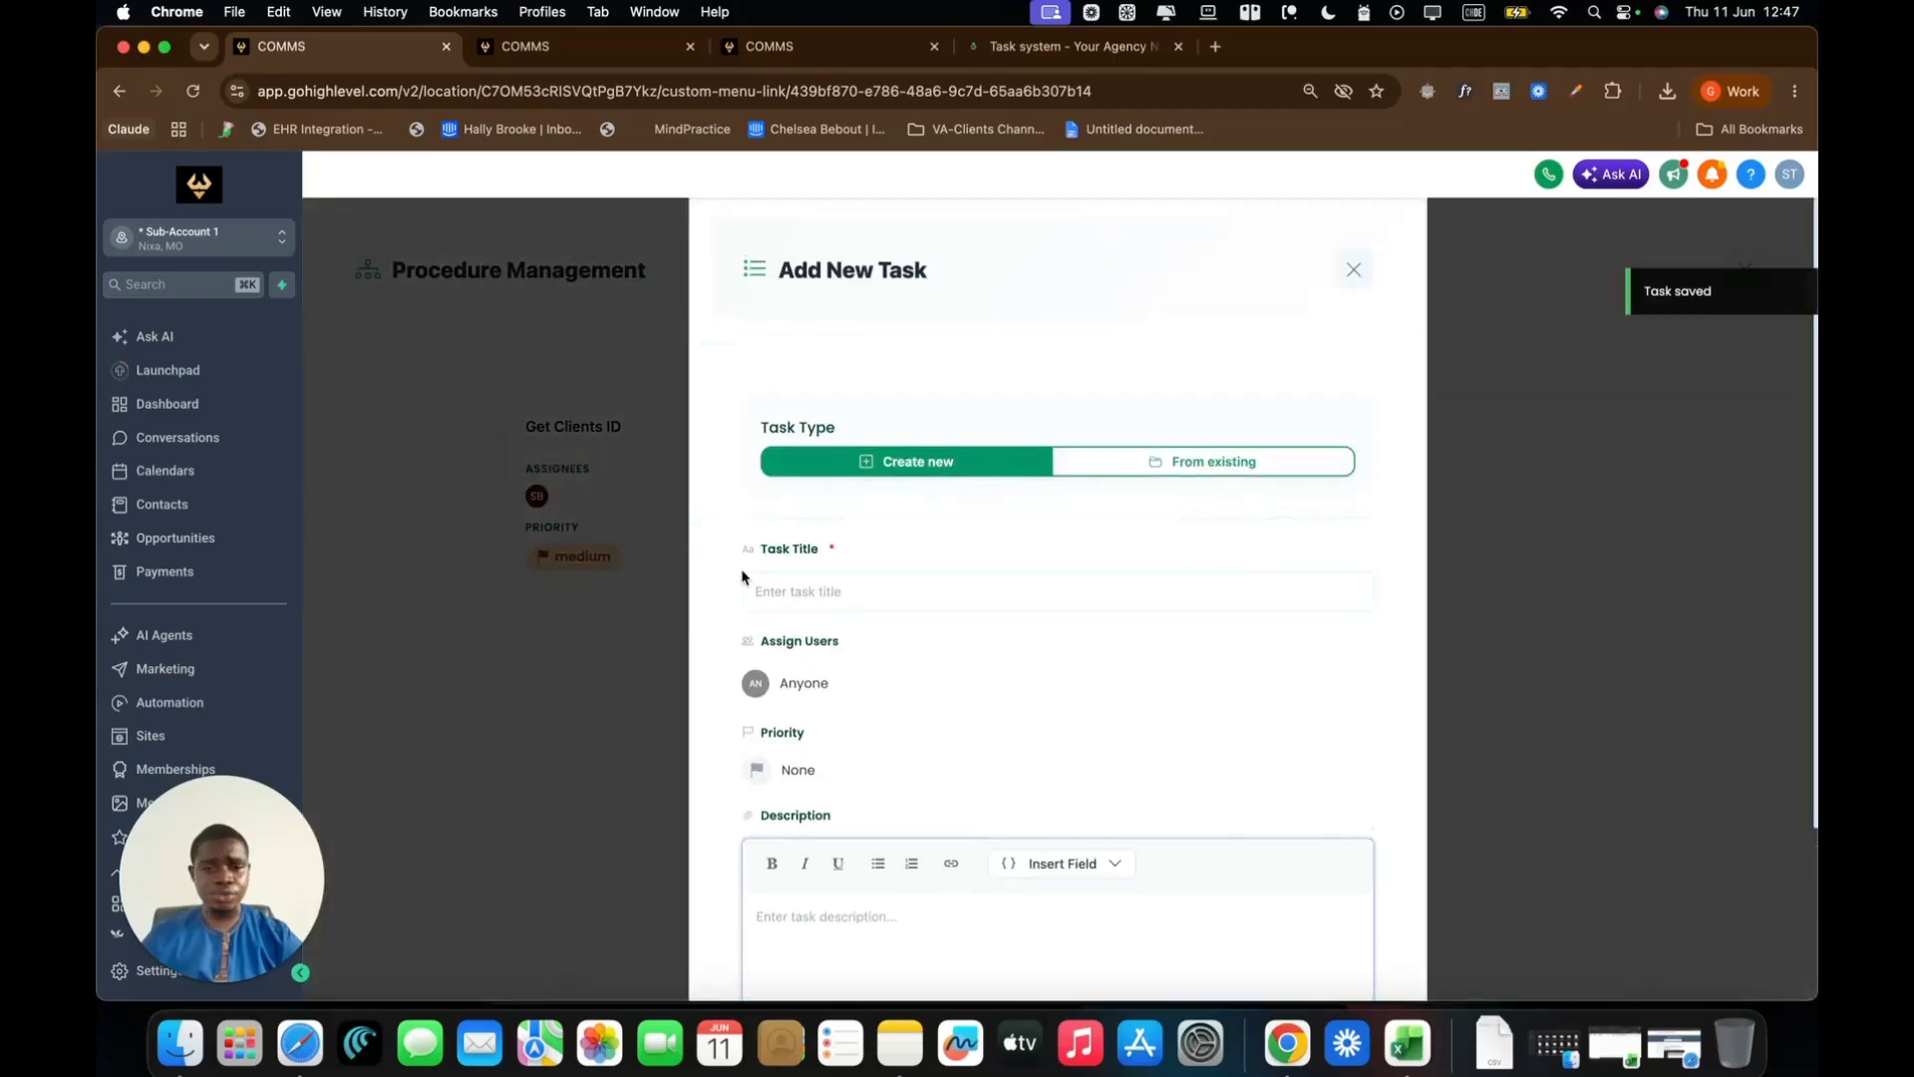
pyautogui.click(833, 589)
pyautogui.write('Colle')
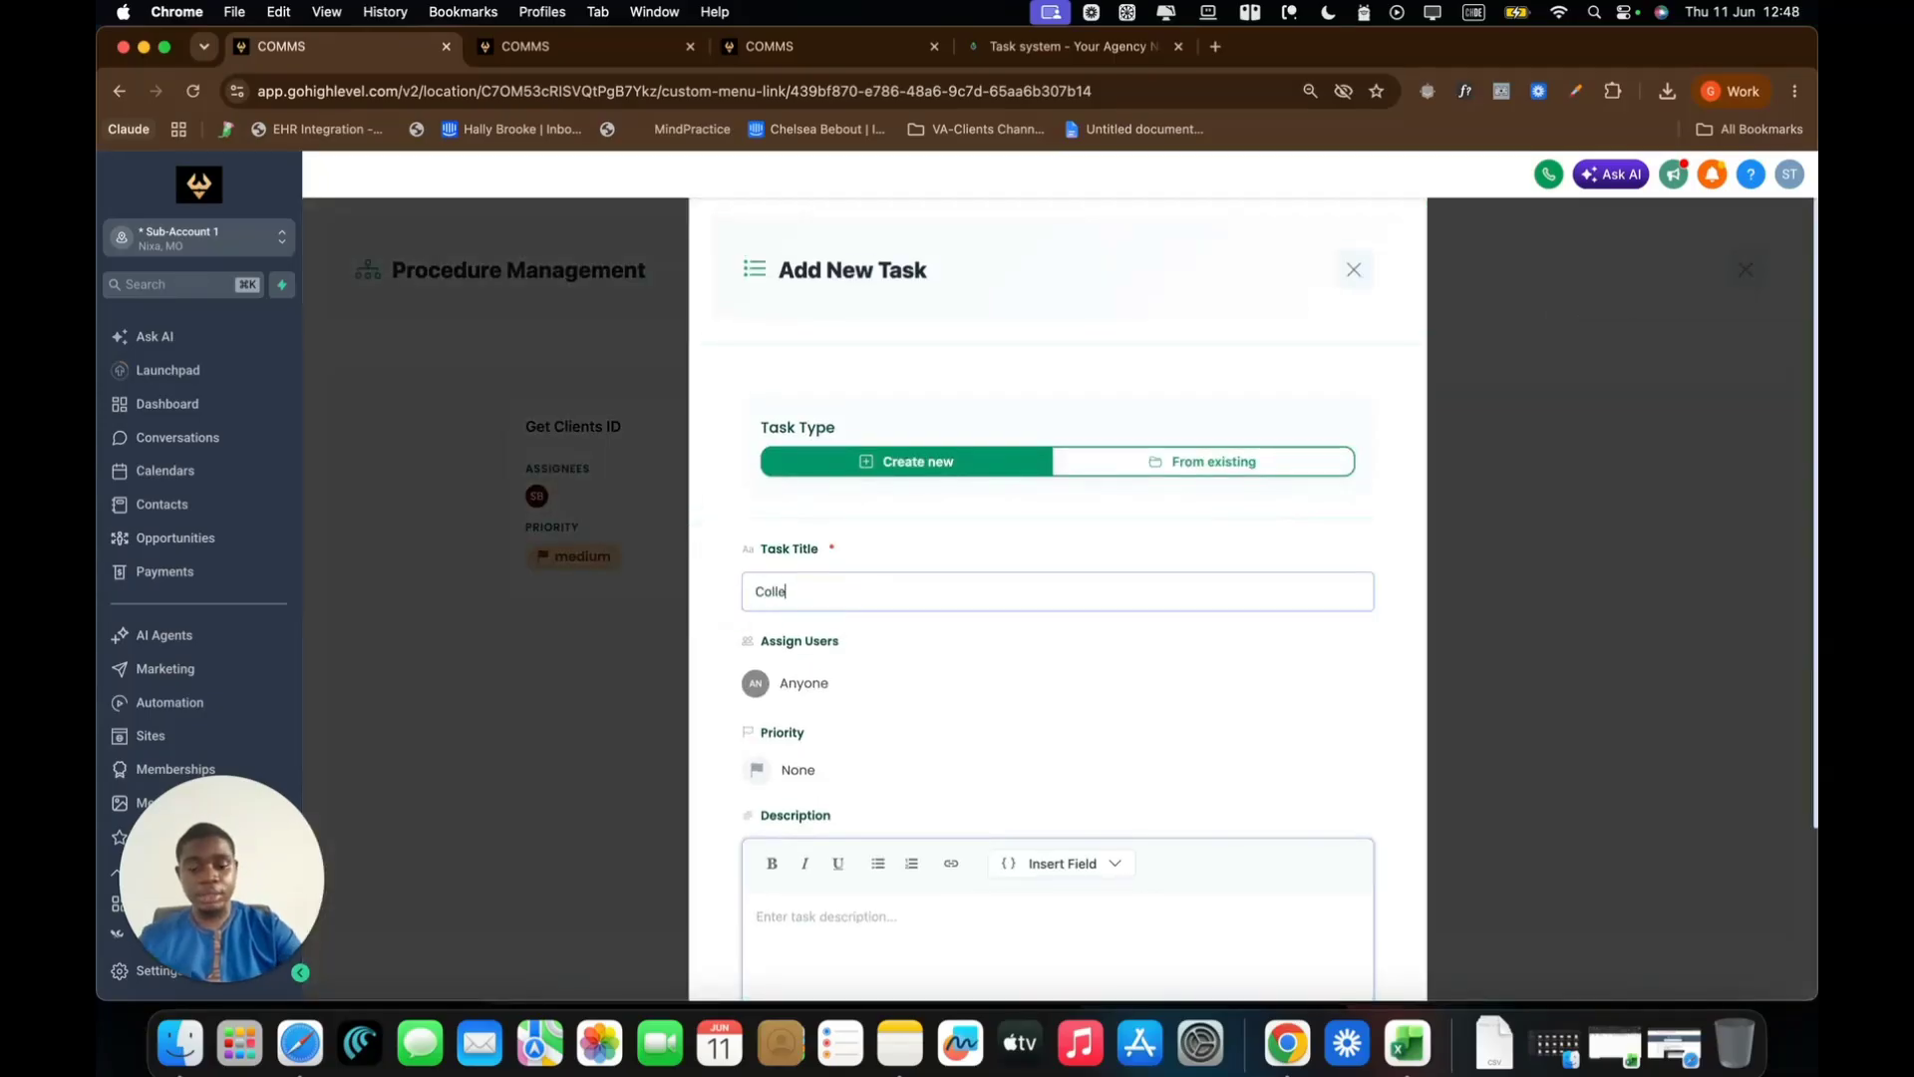
pyautogui.write('ct Docum')
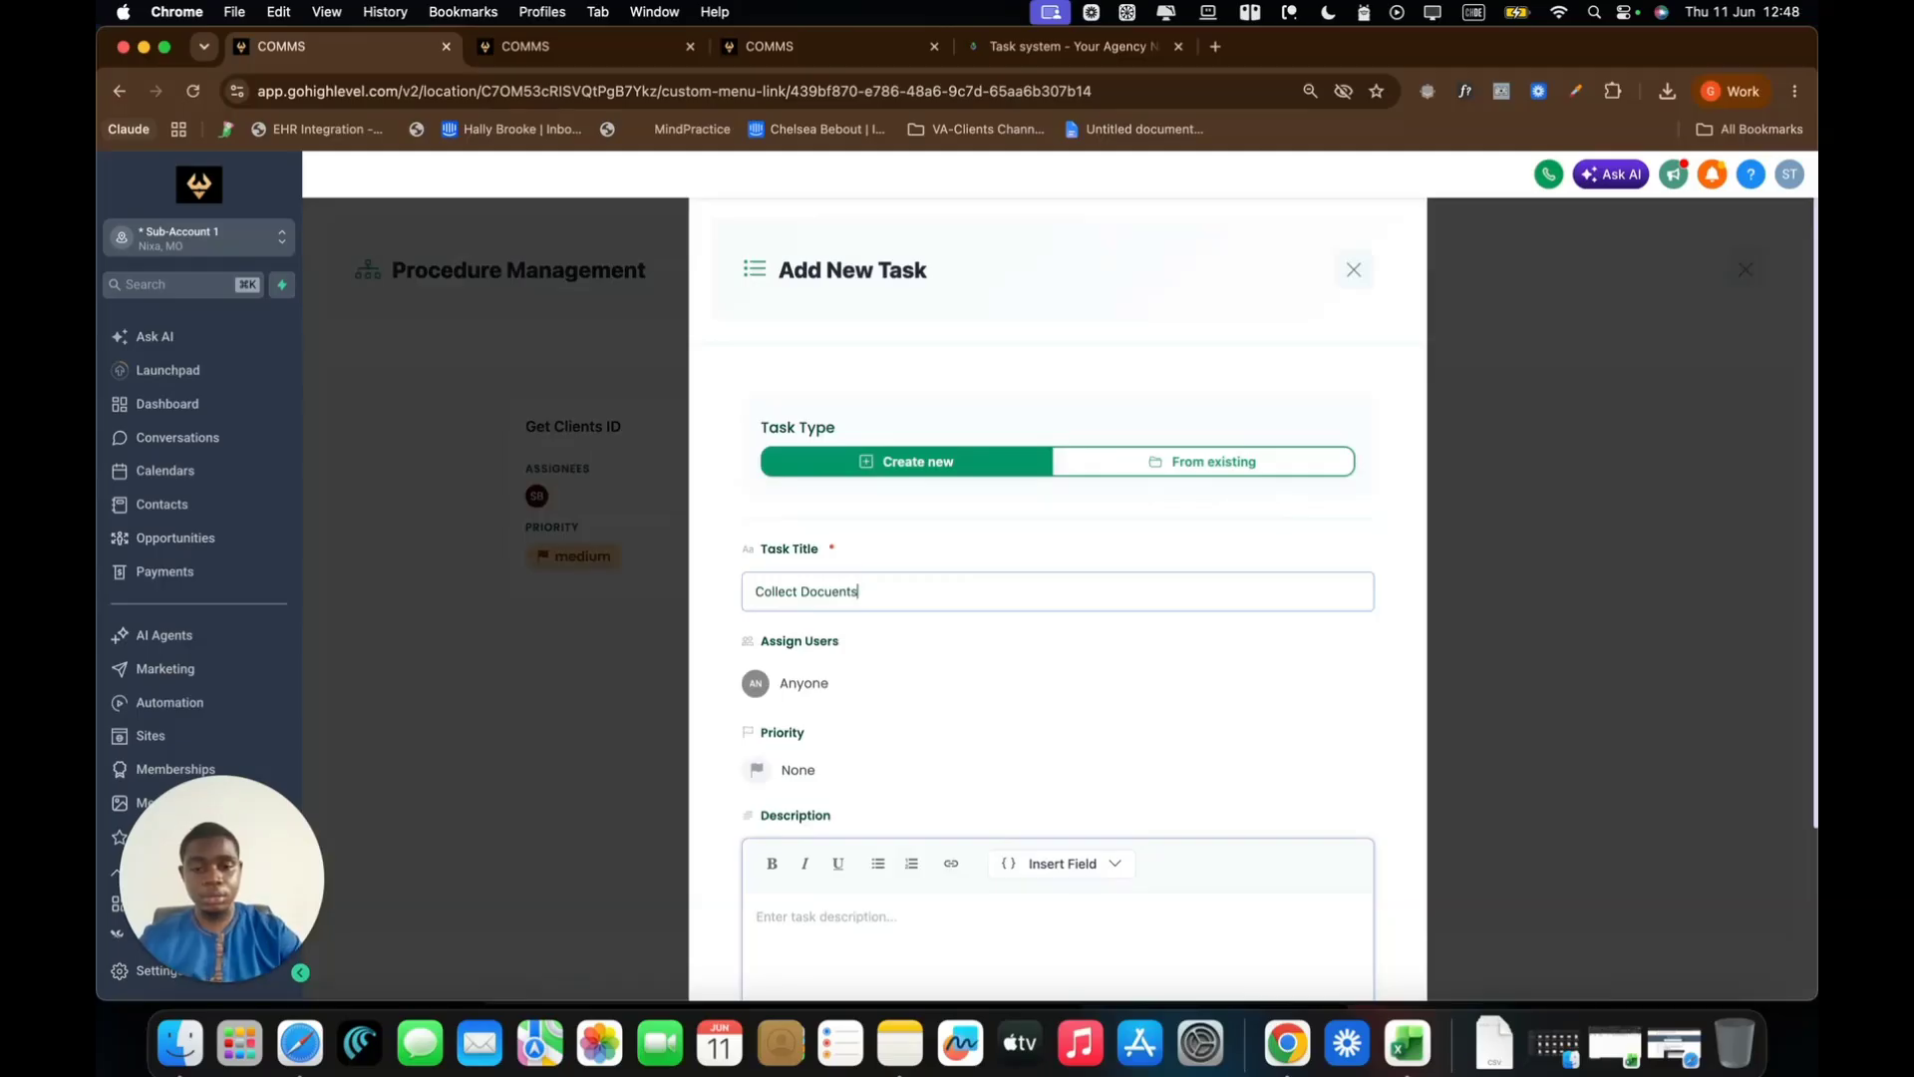
pyautogui.write('me')
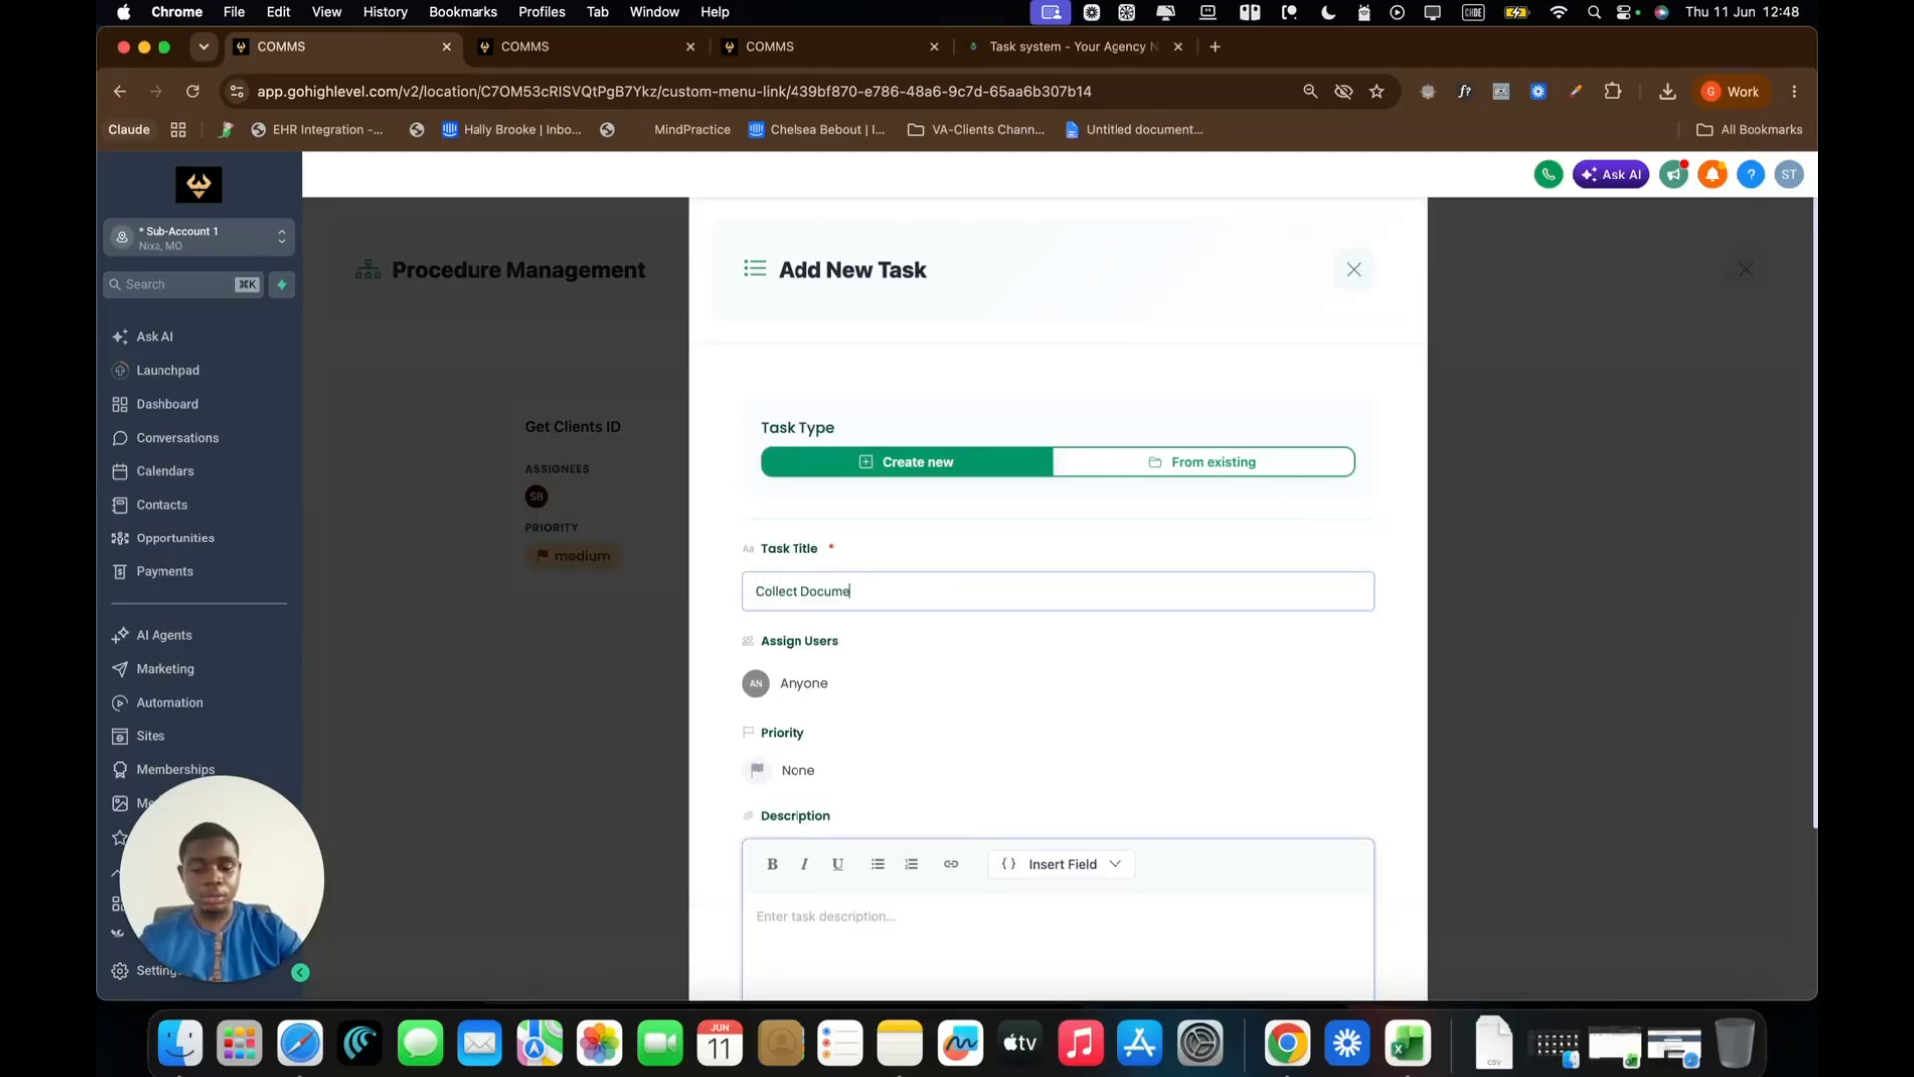
pyautogui.click(811, 692)
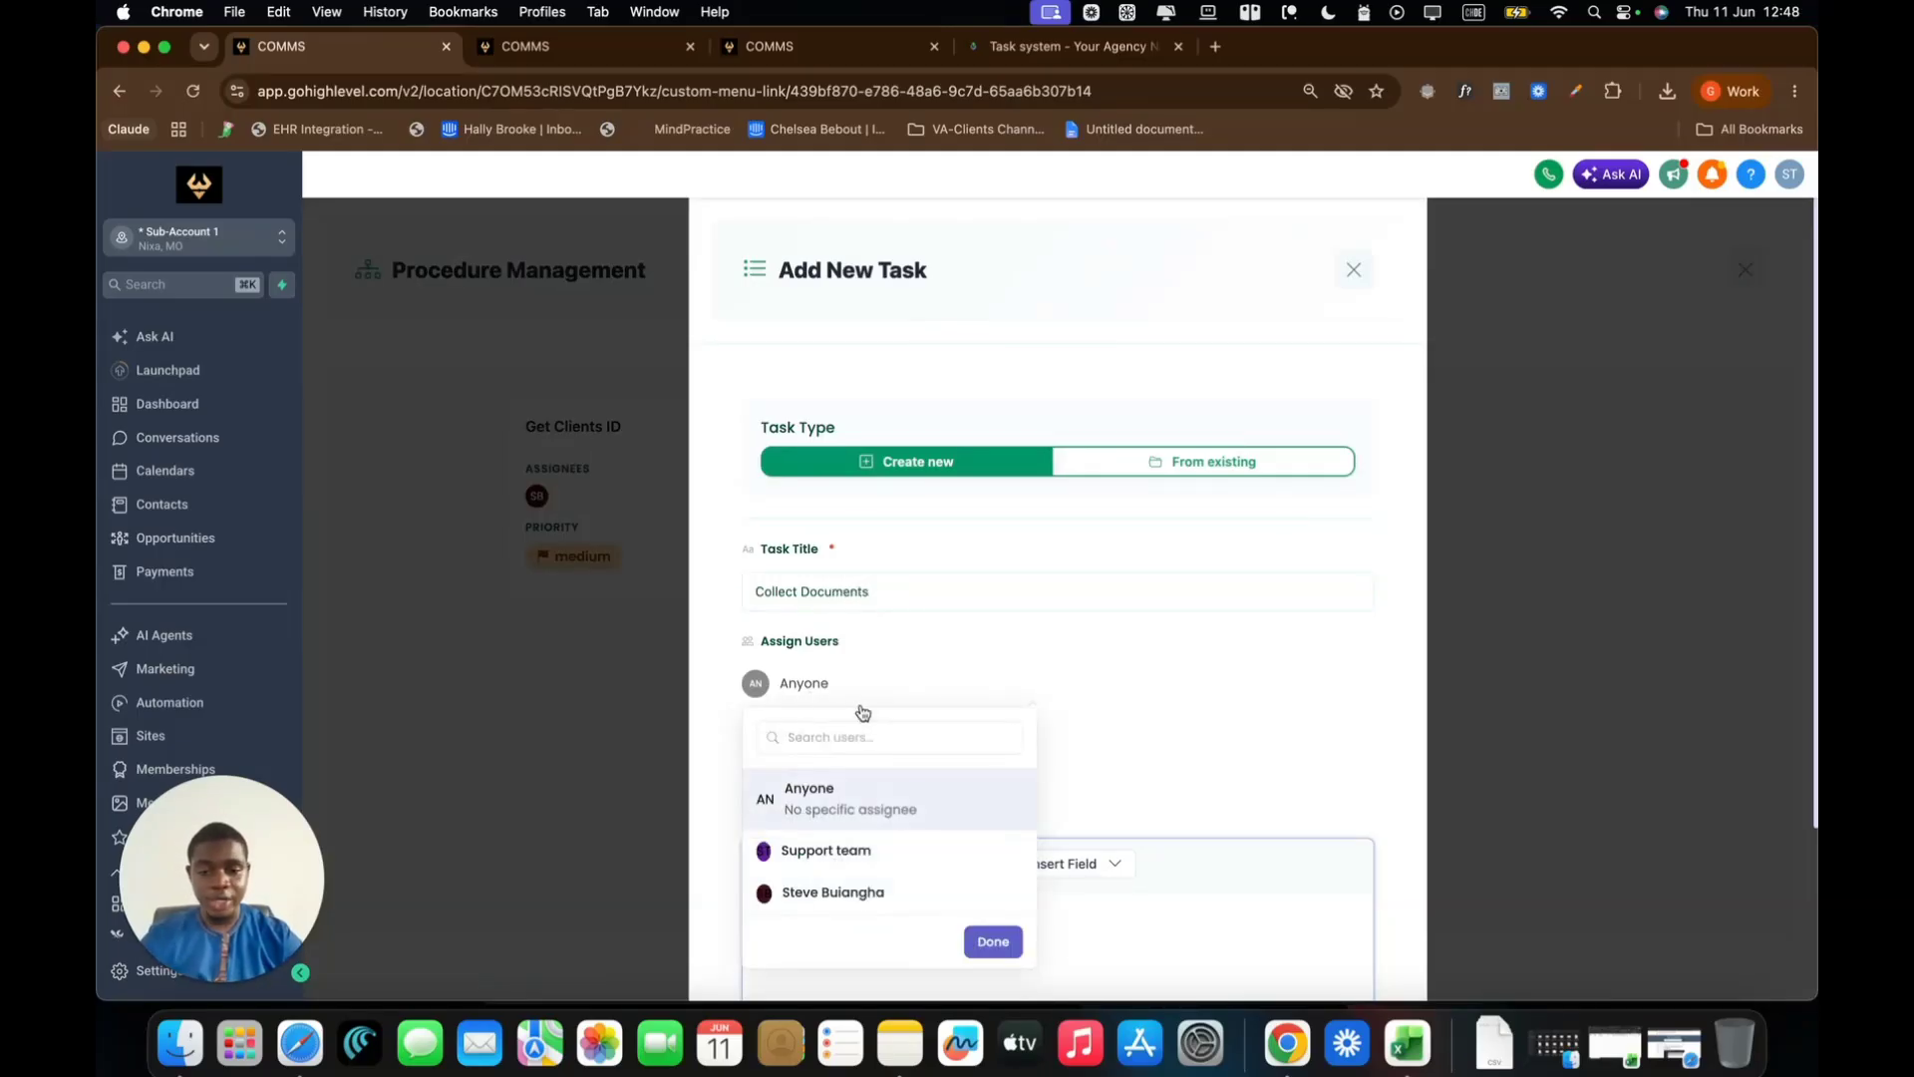
pyautogui.click(840, 887)
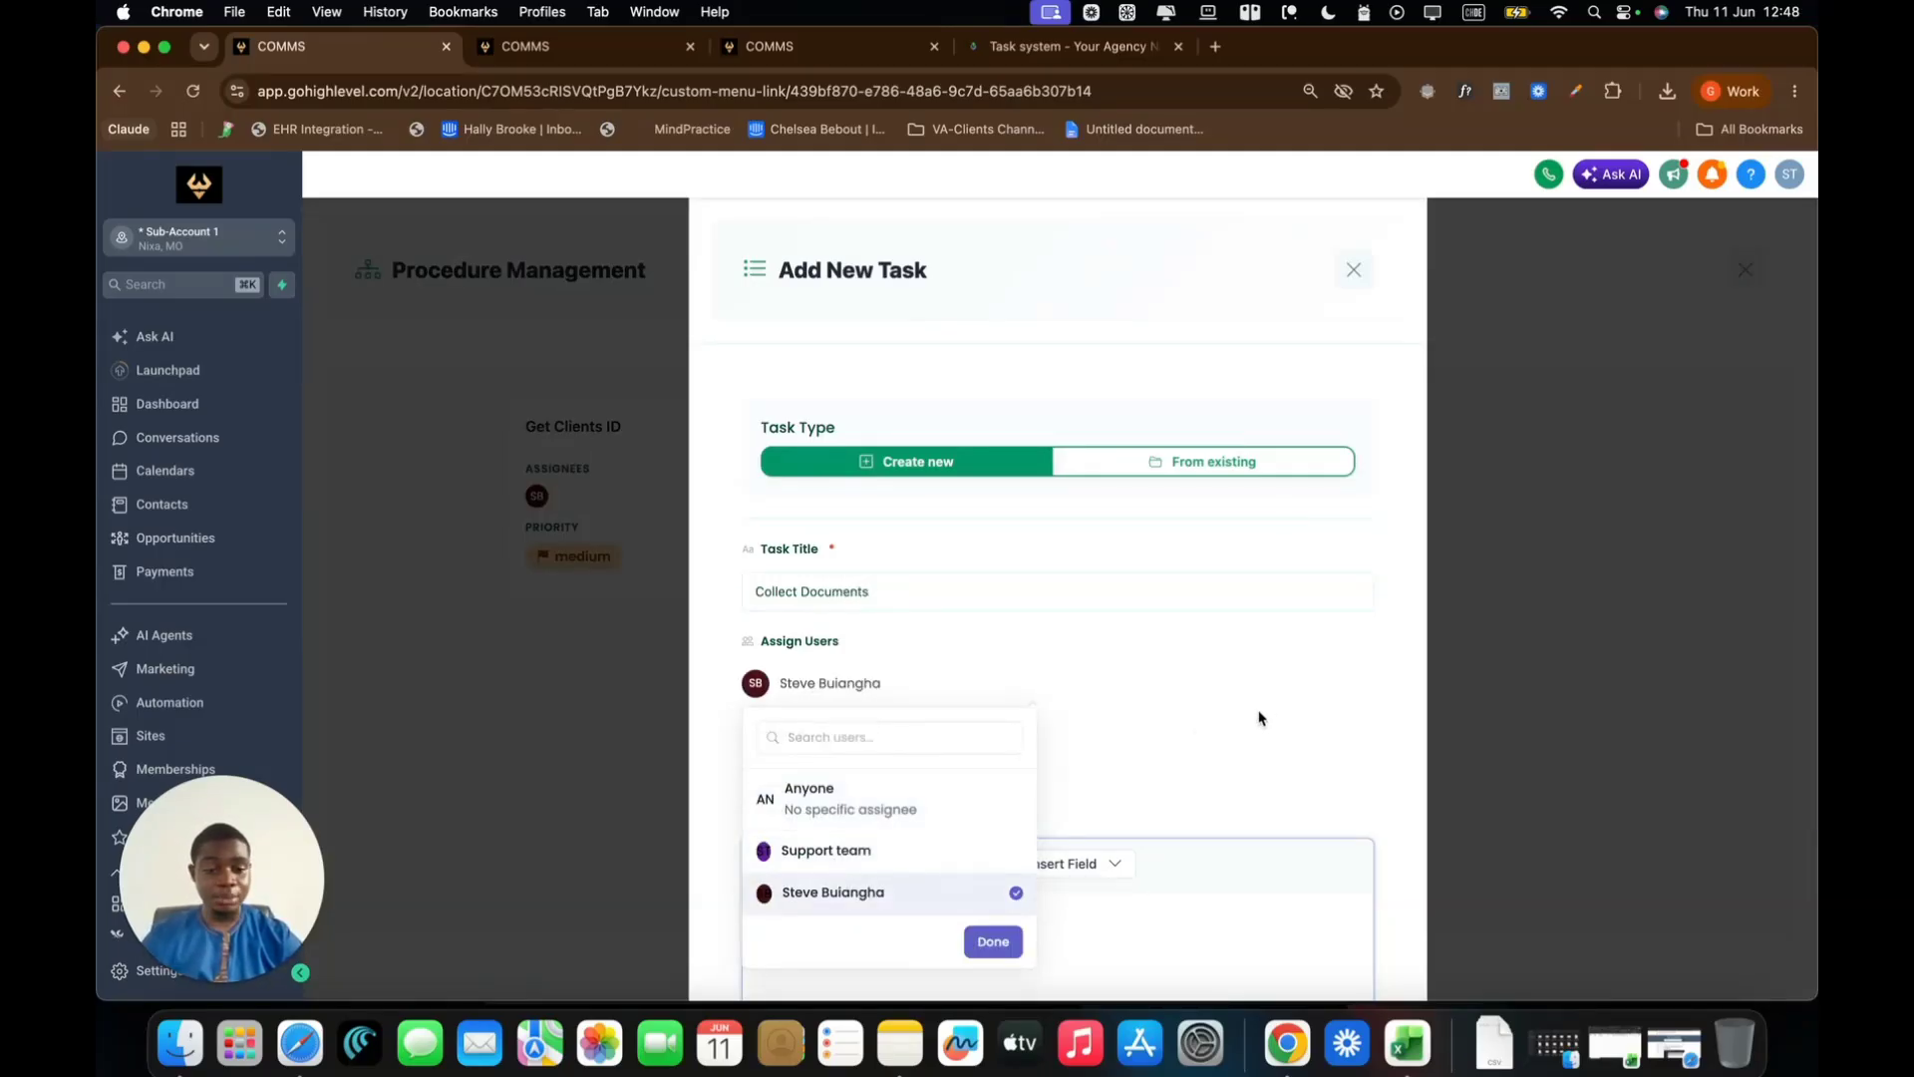
pyautogui.click(993, 941)
# Set Medium priority, describe collecting the documents, and save the task
pyautogui.scroll(-1, 1369, 710)
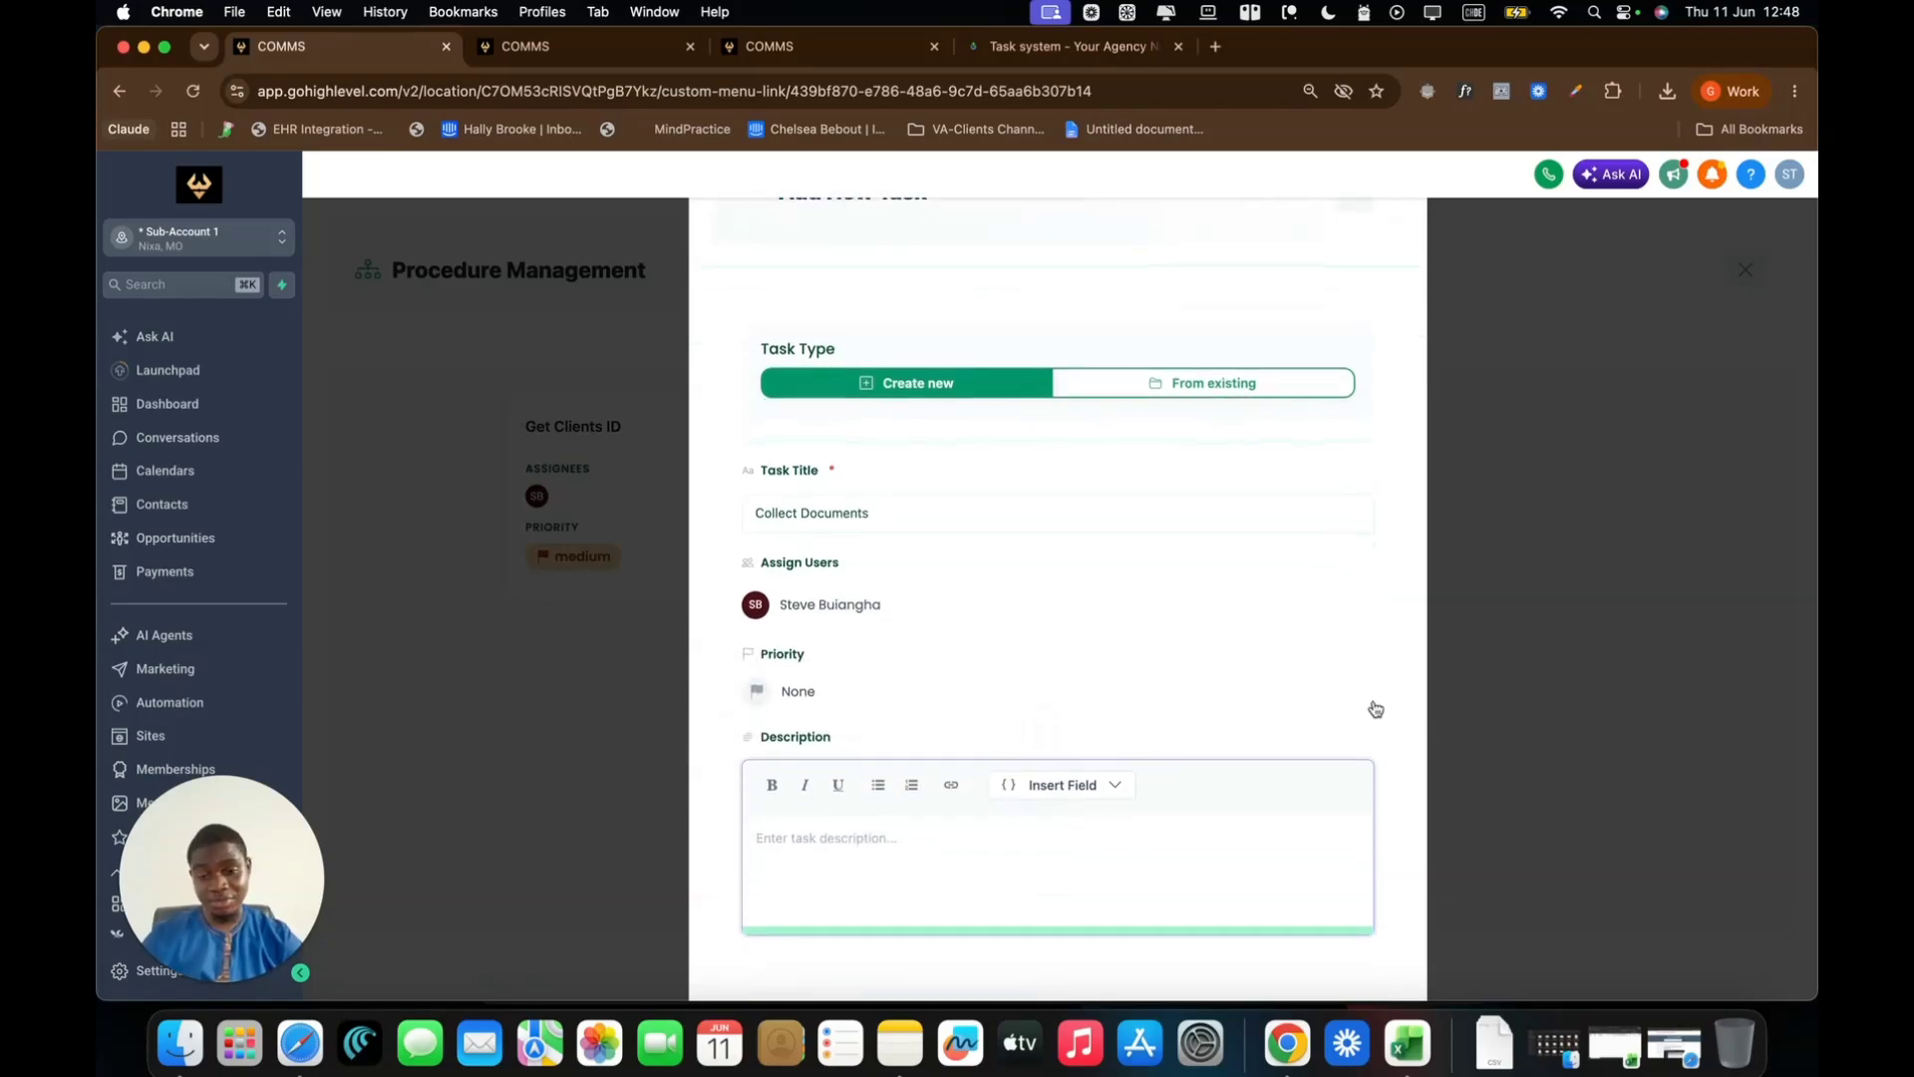
pyautogui.click(782, 691)
pyautogui.click(787, 809)
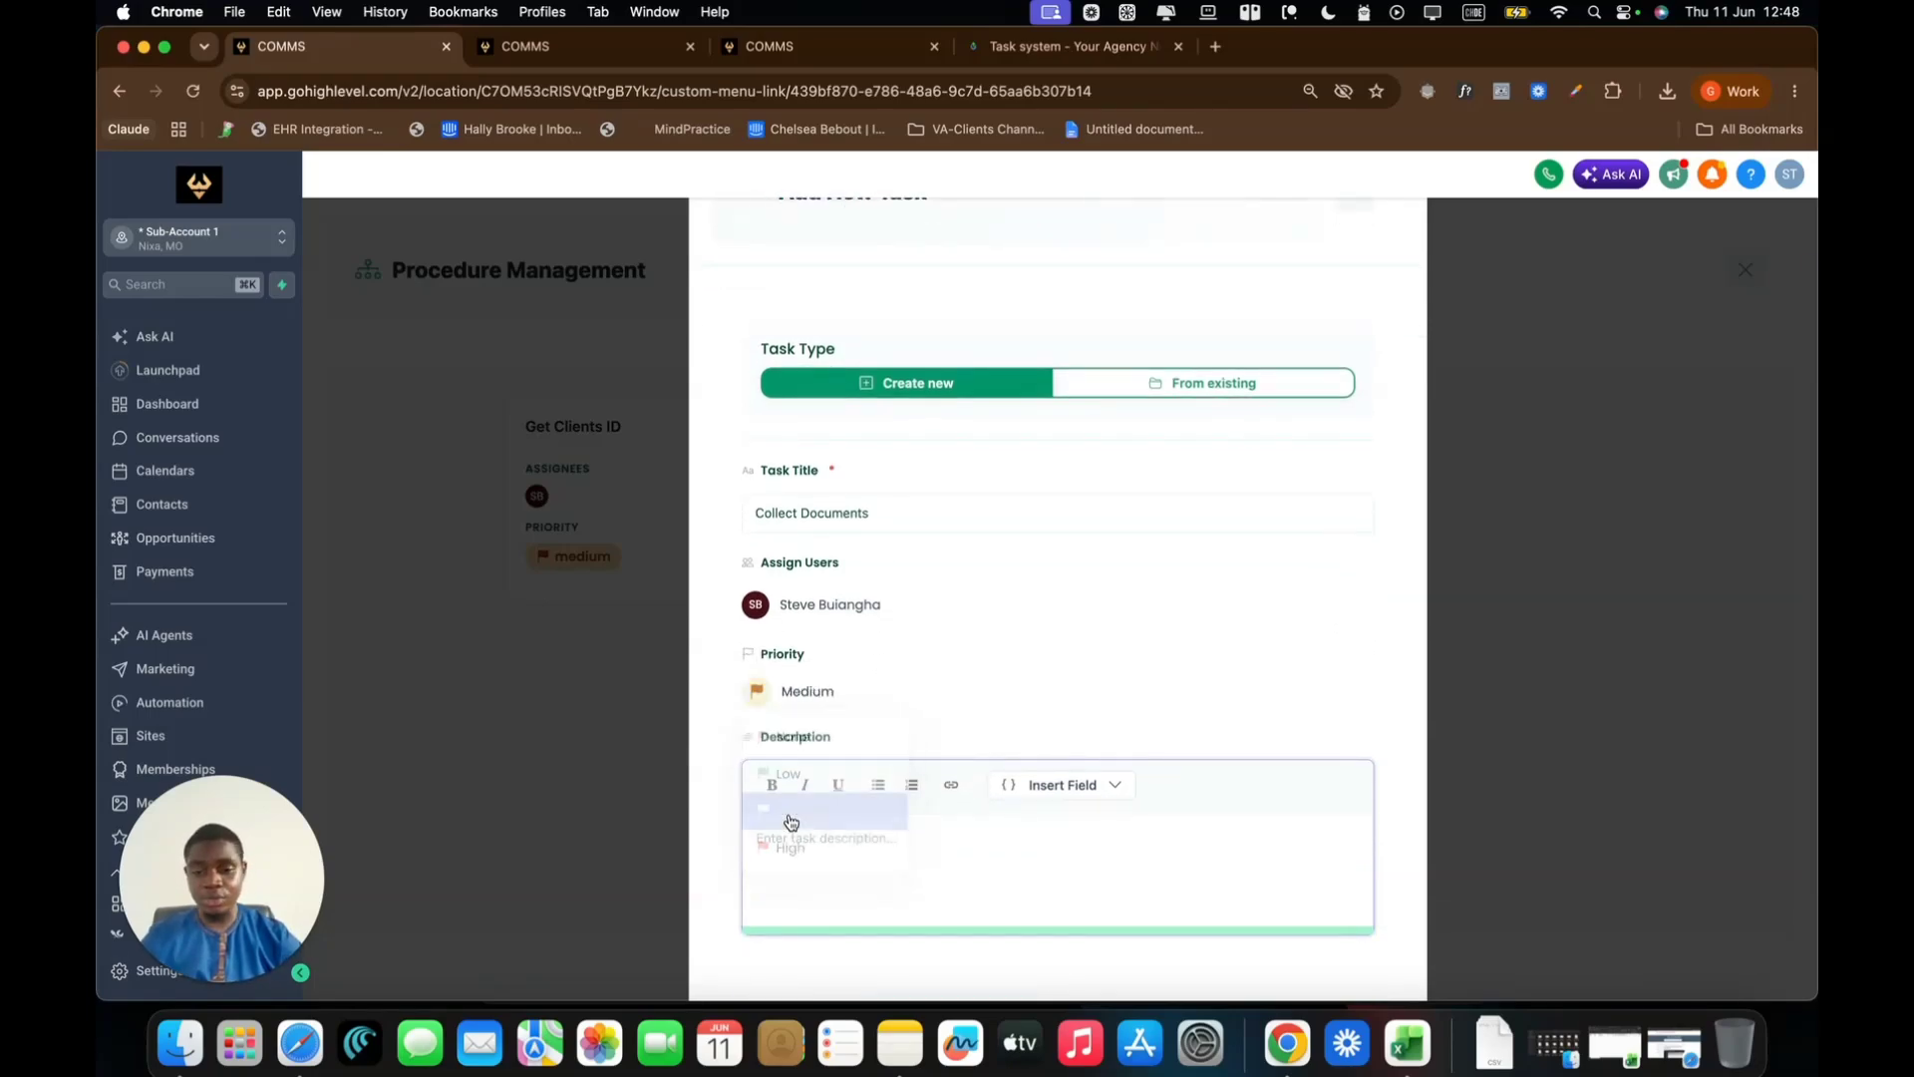
pyautogui.click(849, 850)
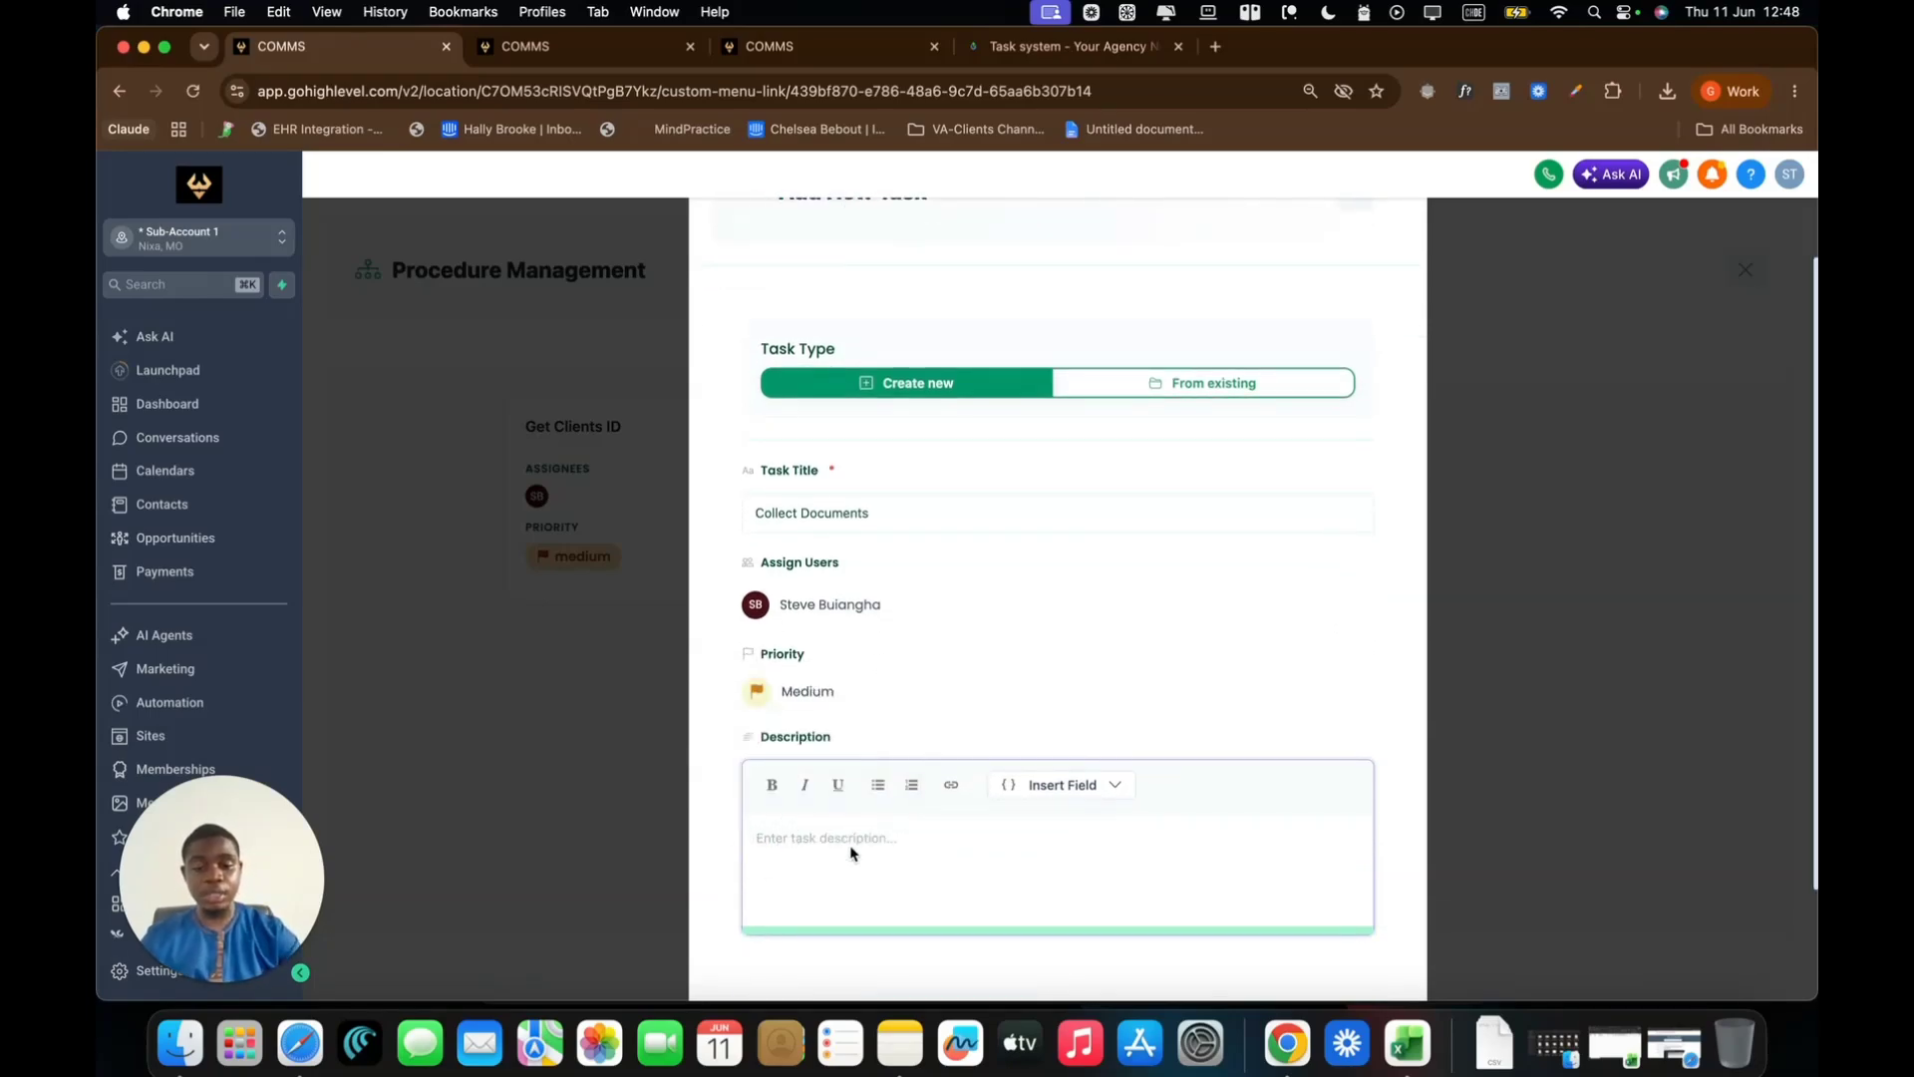
pyautogui.write('Hey dude, get th')
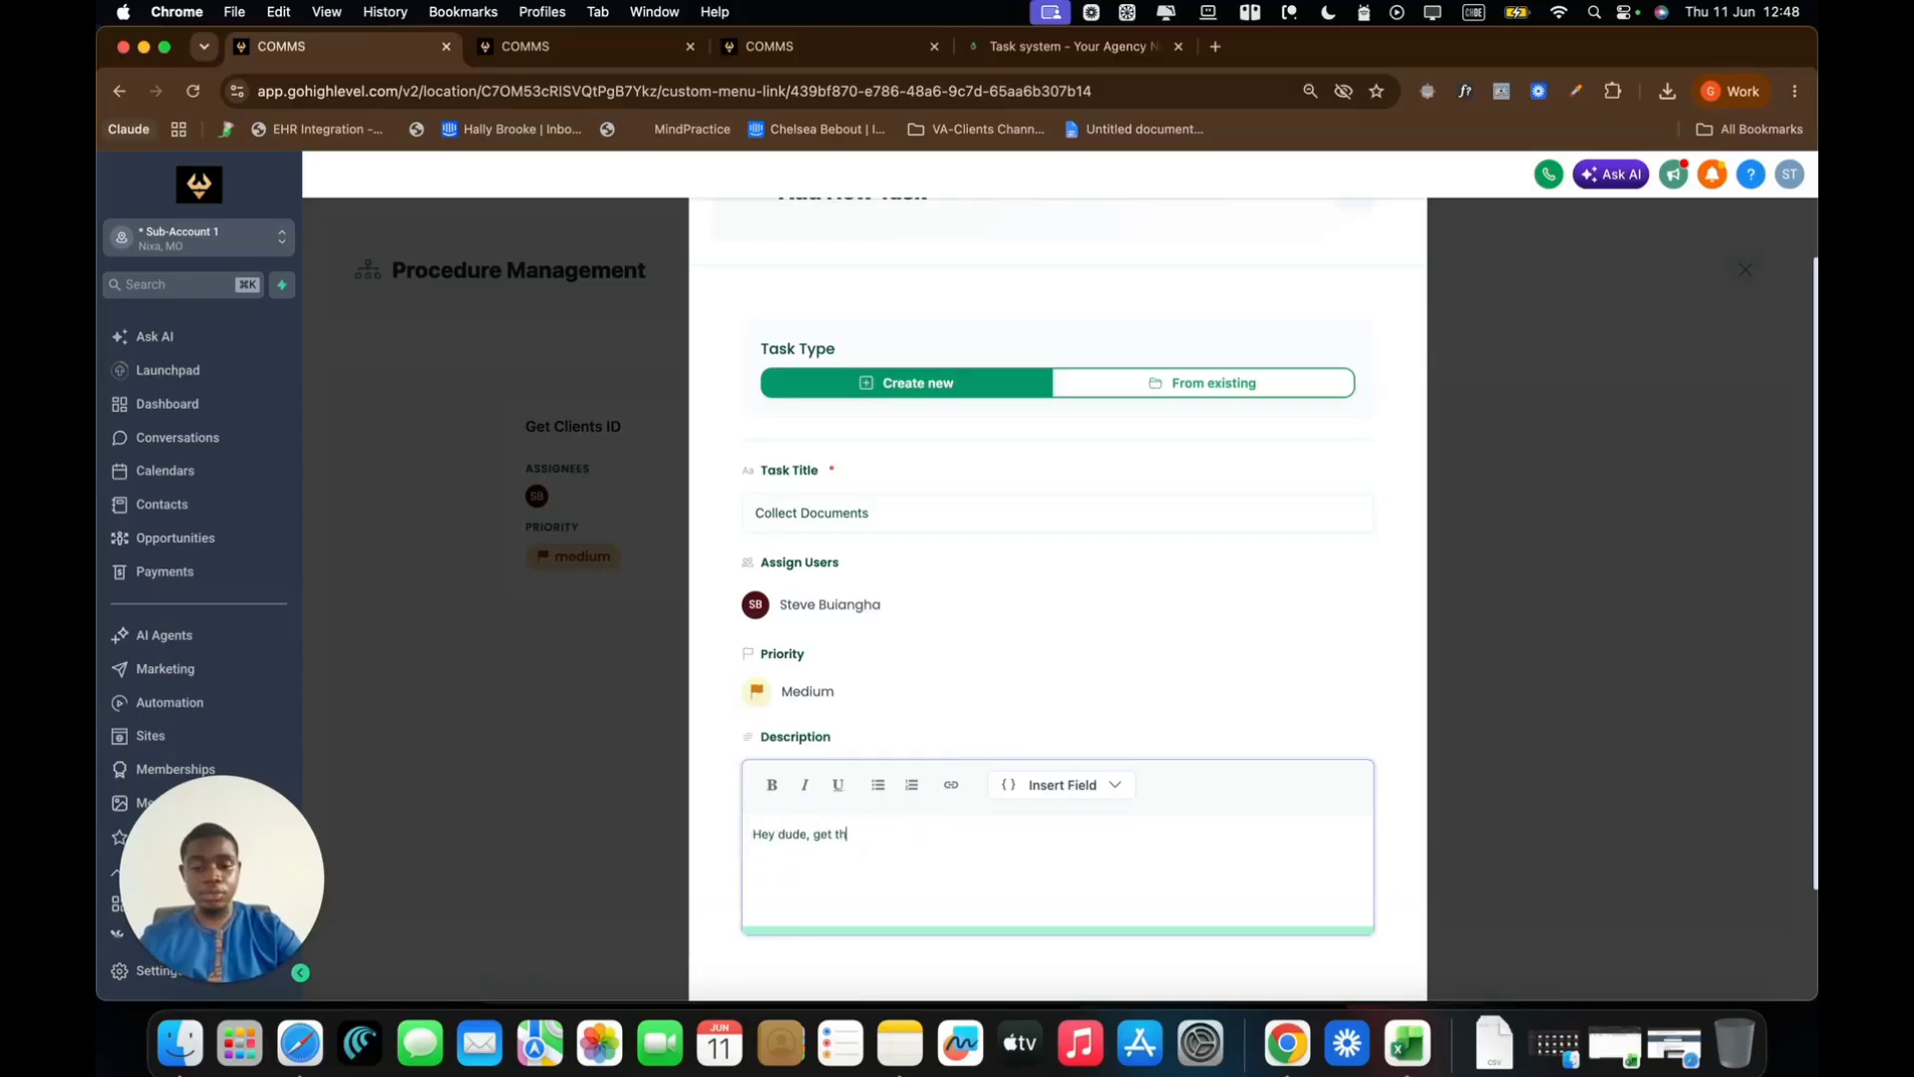
pyautogui.write('ose documeb')
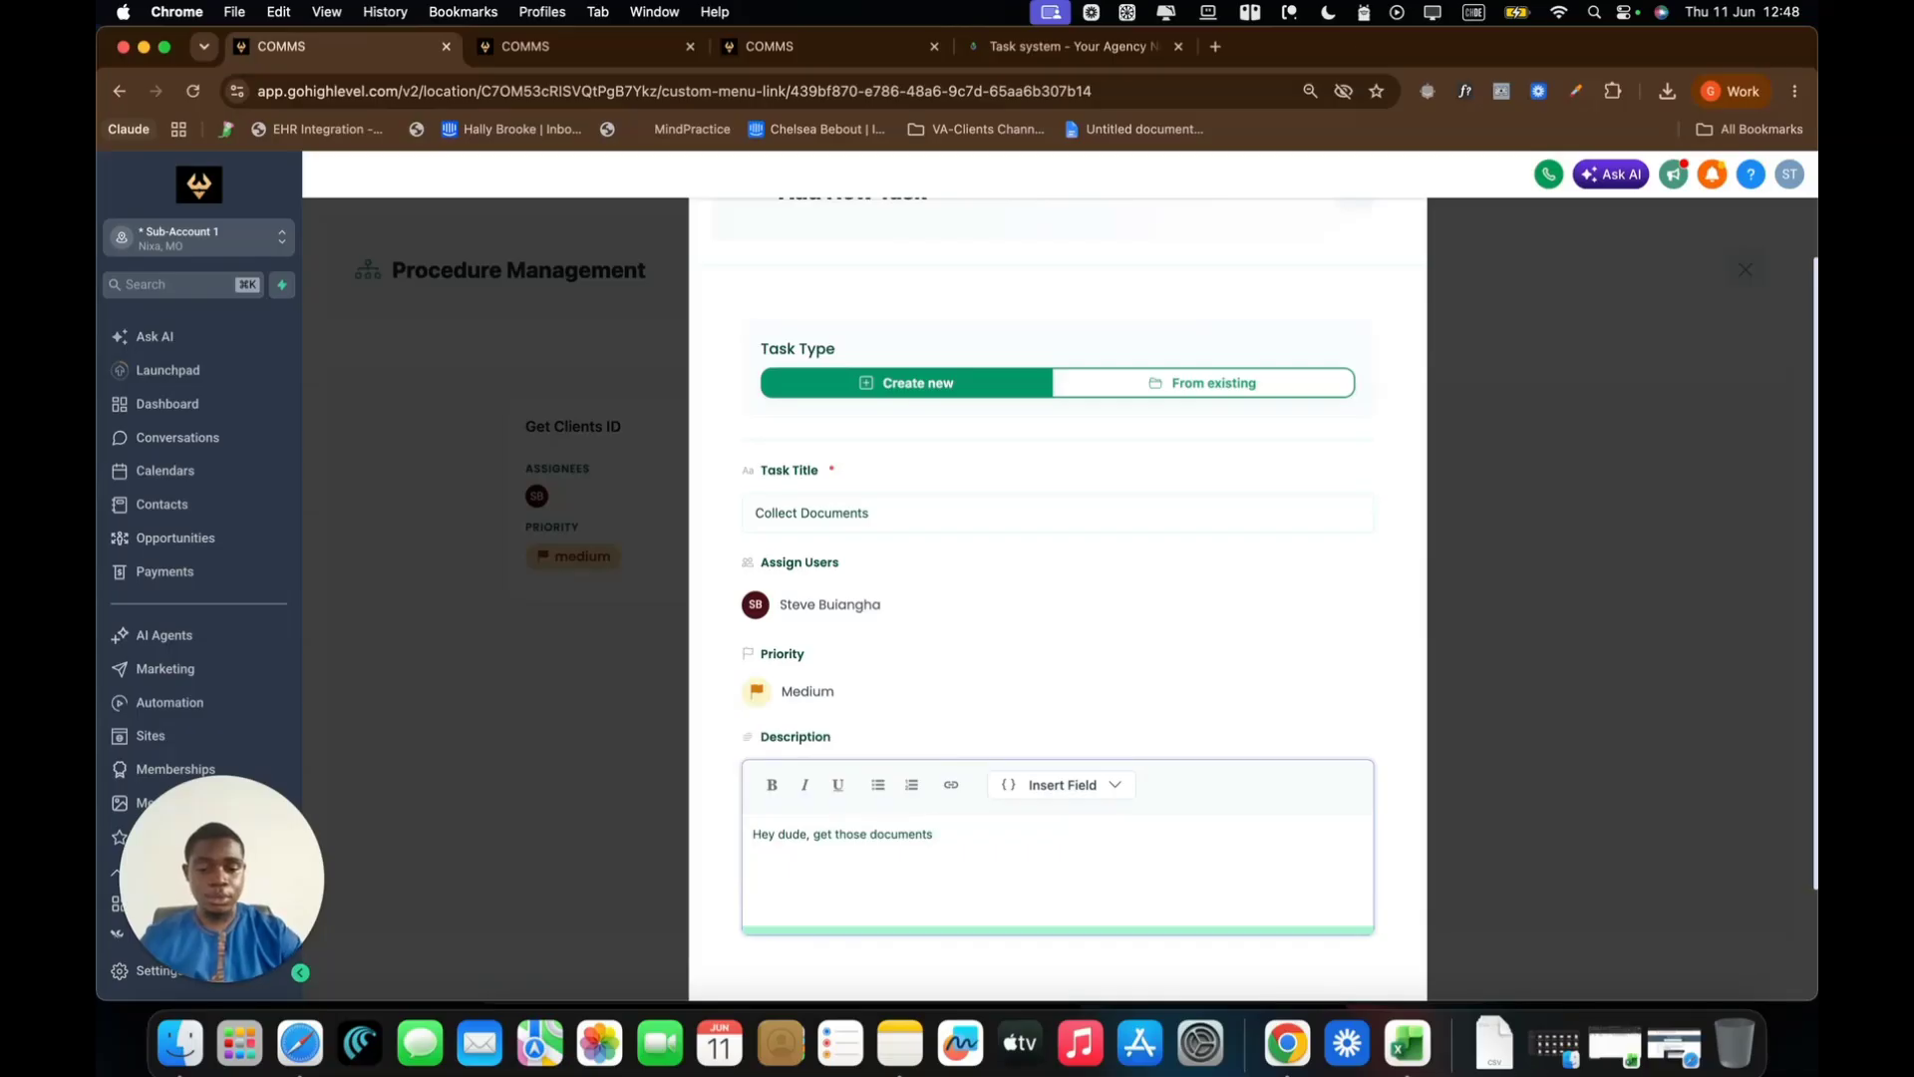
pyautogui.scroll(-3, 1057, 698)
pyautogui.click(1334, 933)
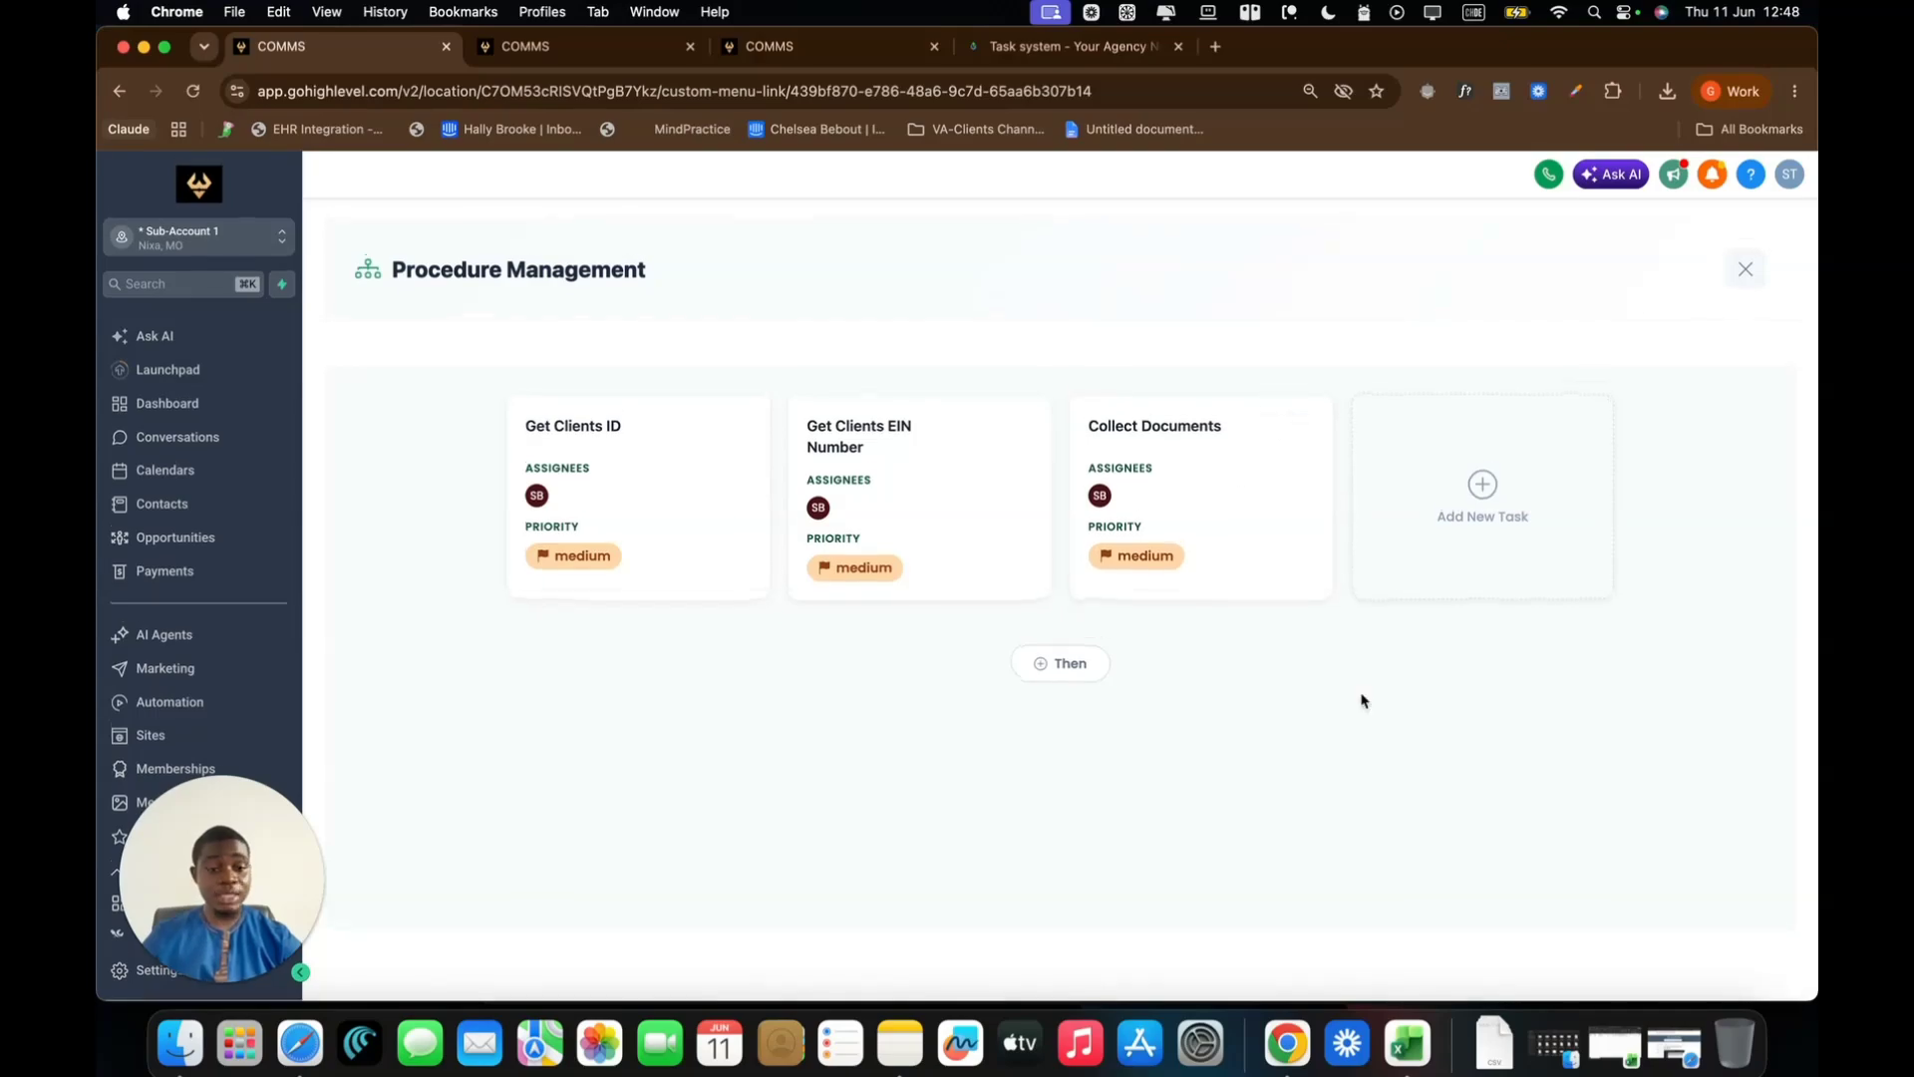
# Review the procedure's settings and its three tasks, then return to Task Procedures
pyautogui.click(1745, 269)
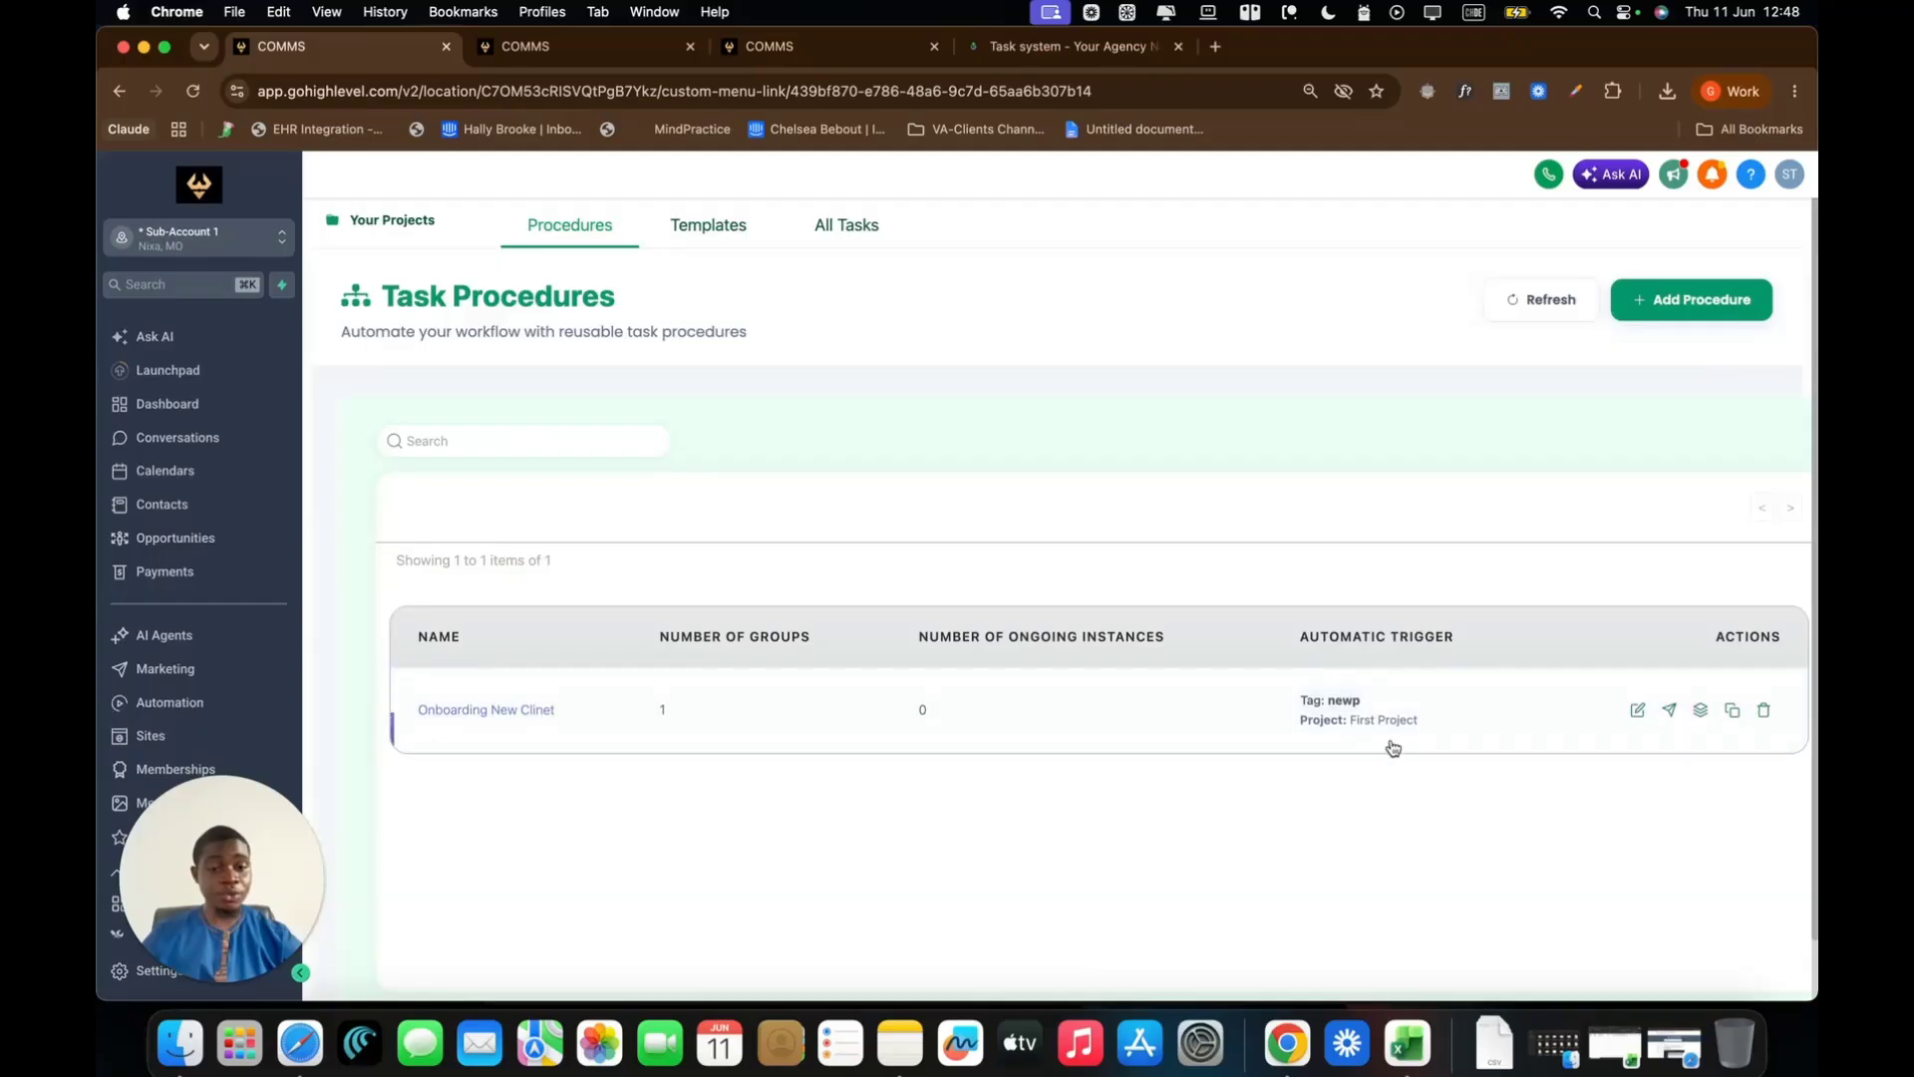
pyautogui.click(1637, 710)
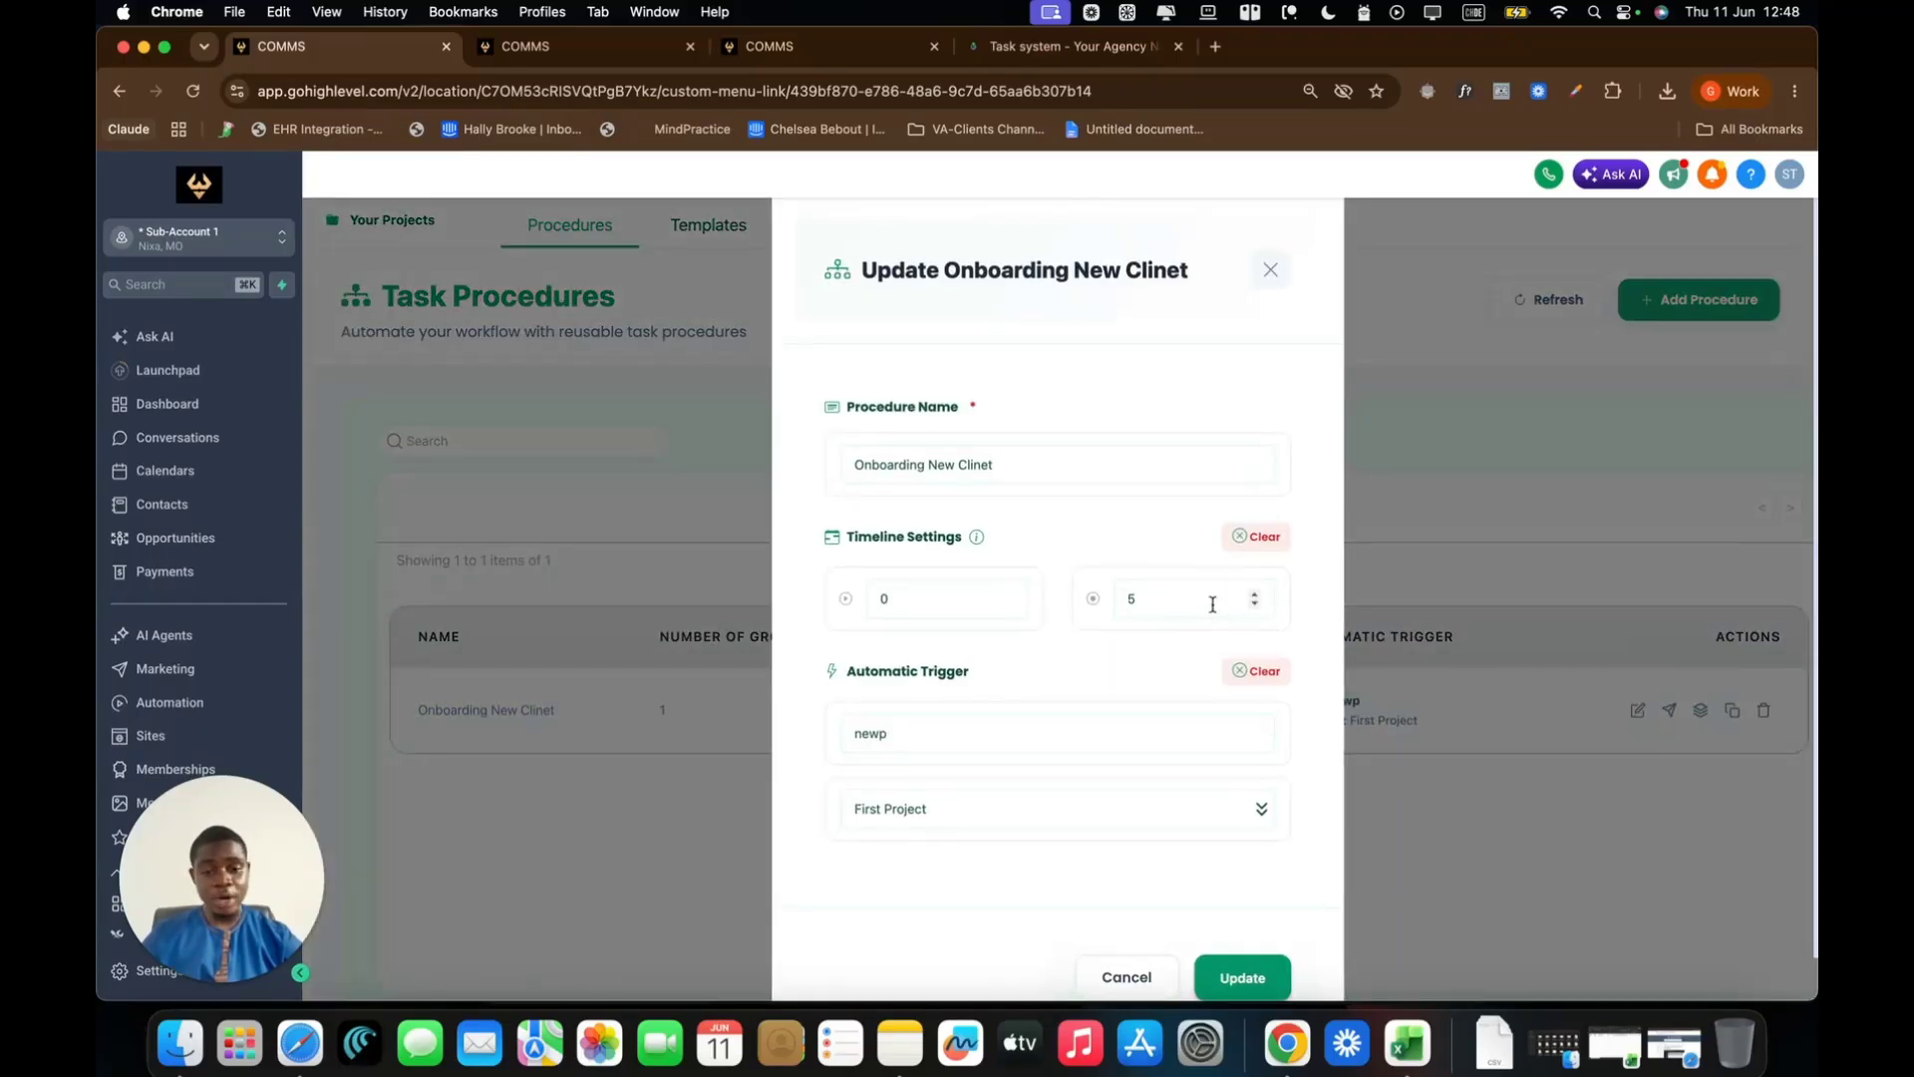
pyautogui.scroll(-1, 1236, 600)
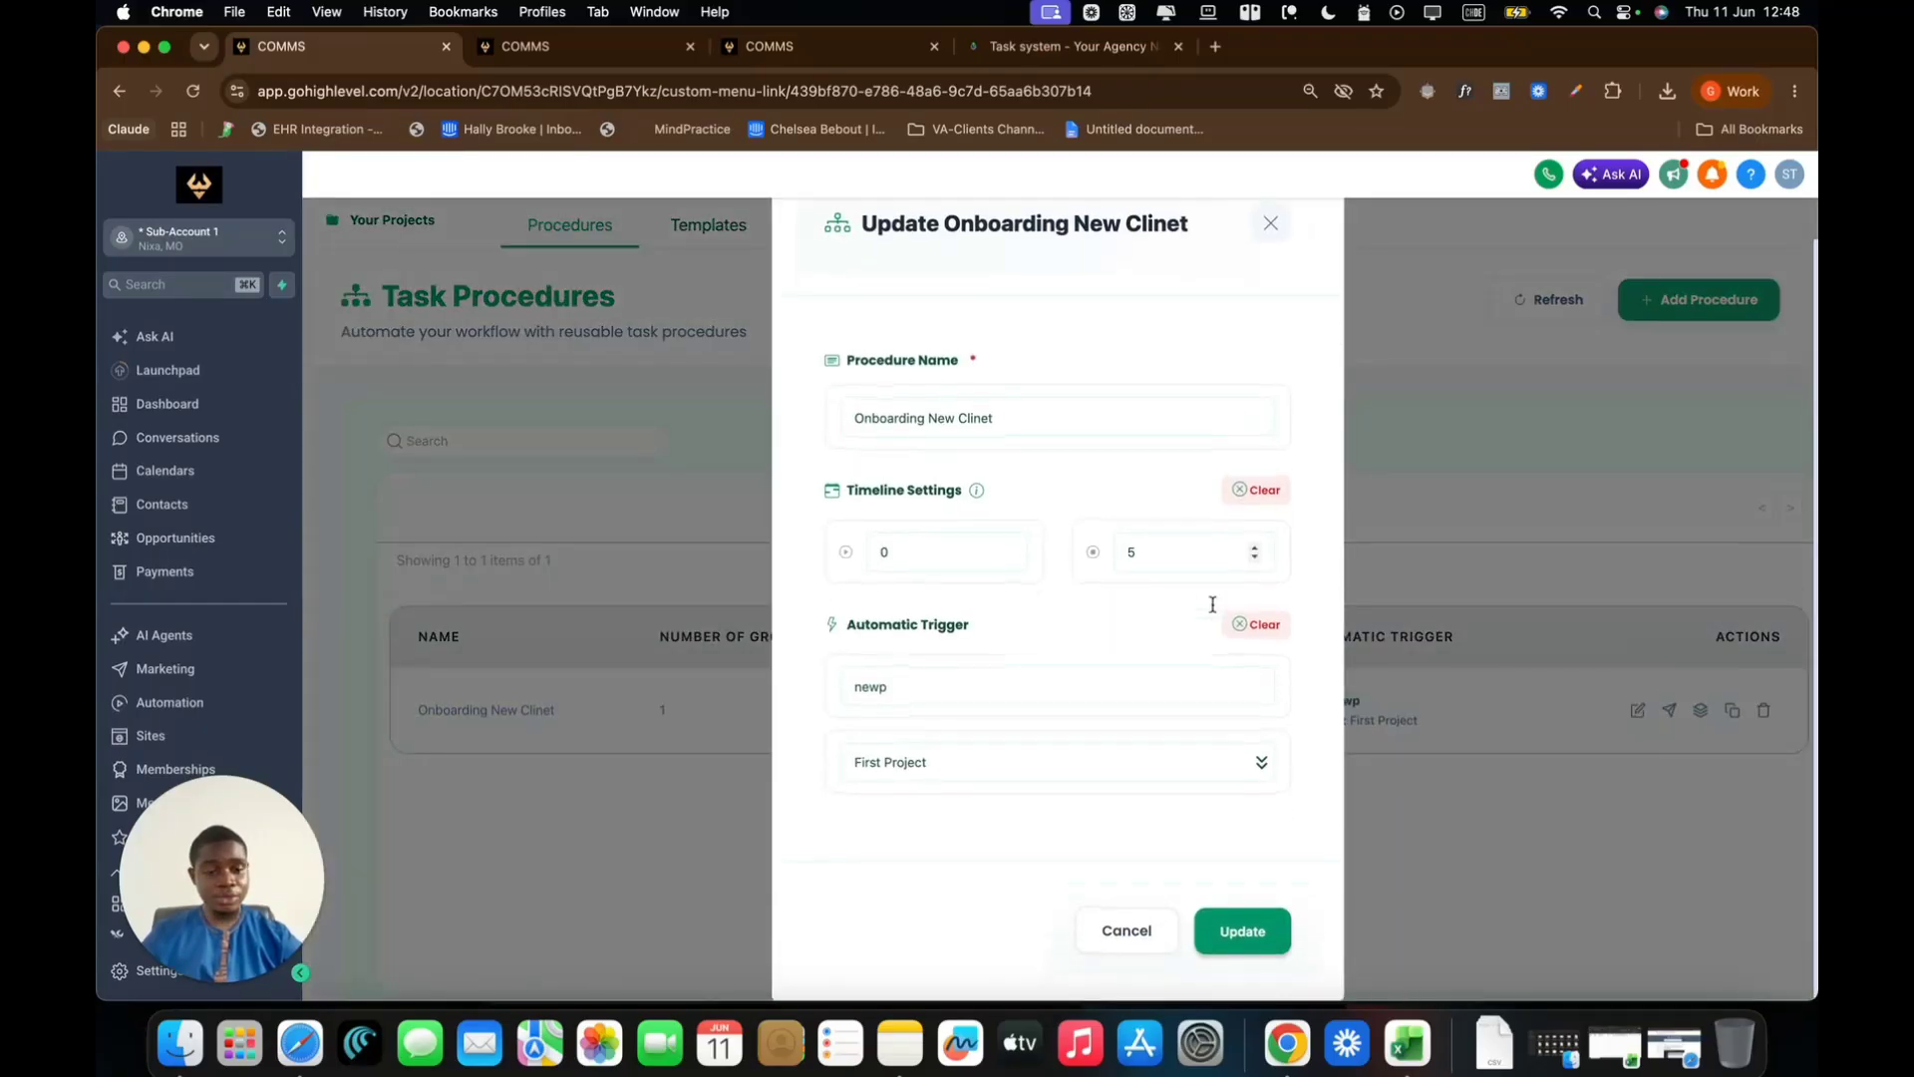
pyautogui.click(1127, 927)
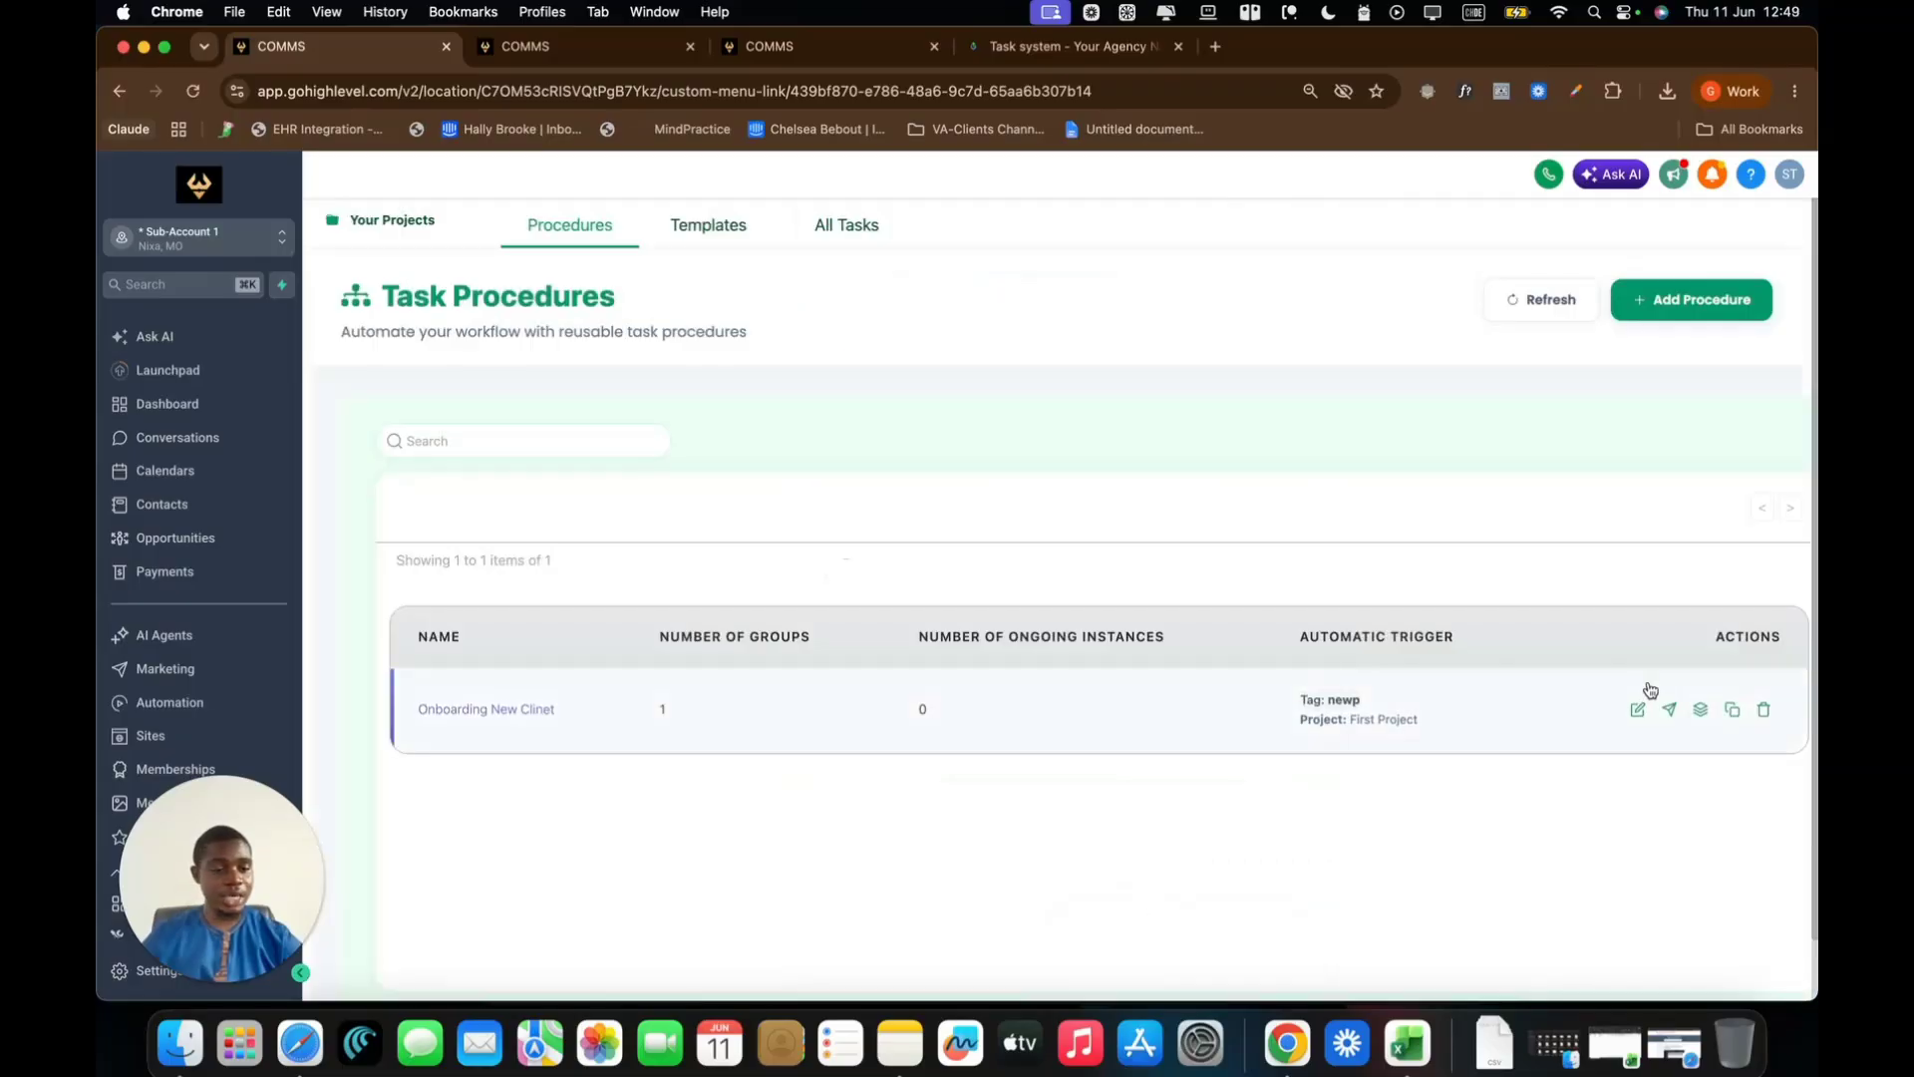
pyautogui.click(1702, 714)
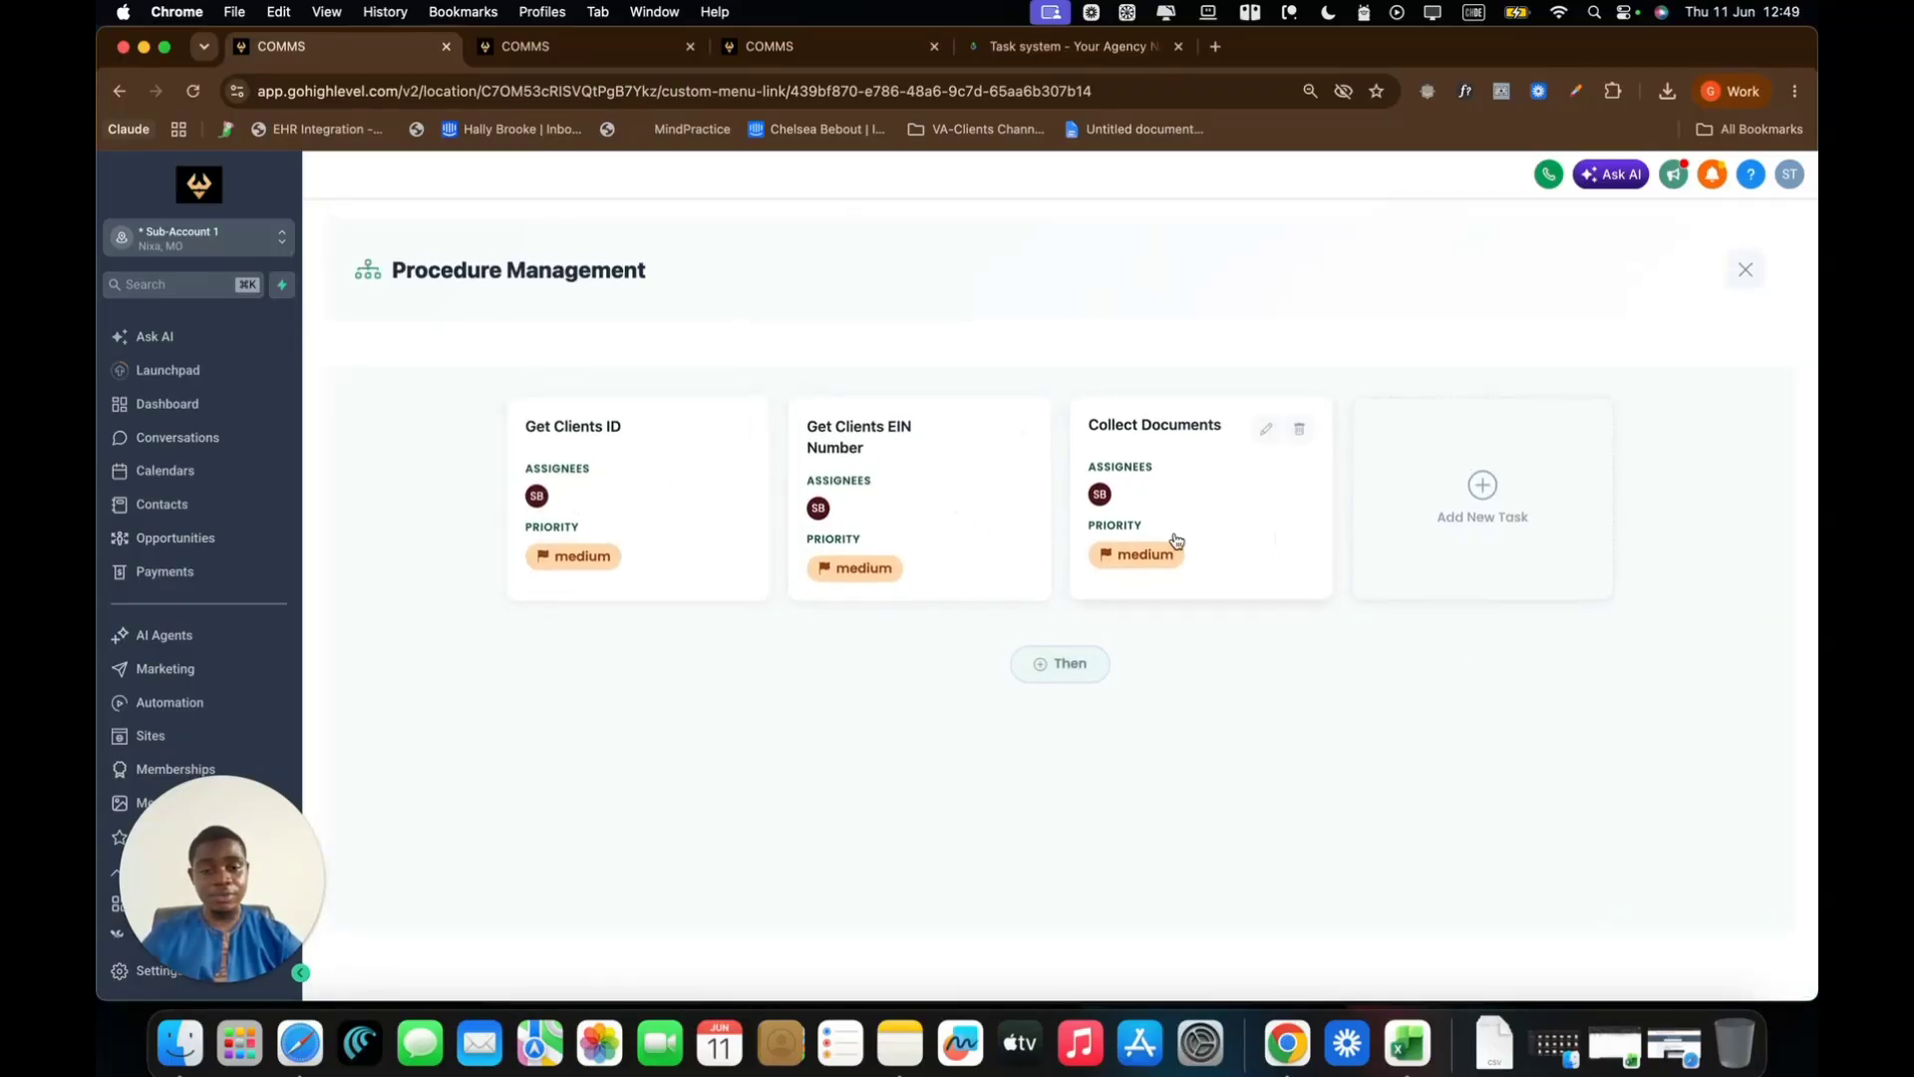
pyautogui.click(1749, 281)
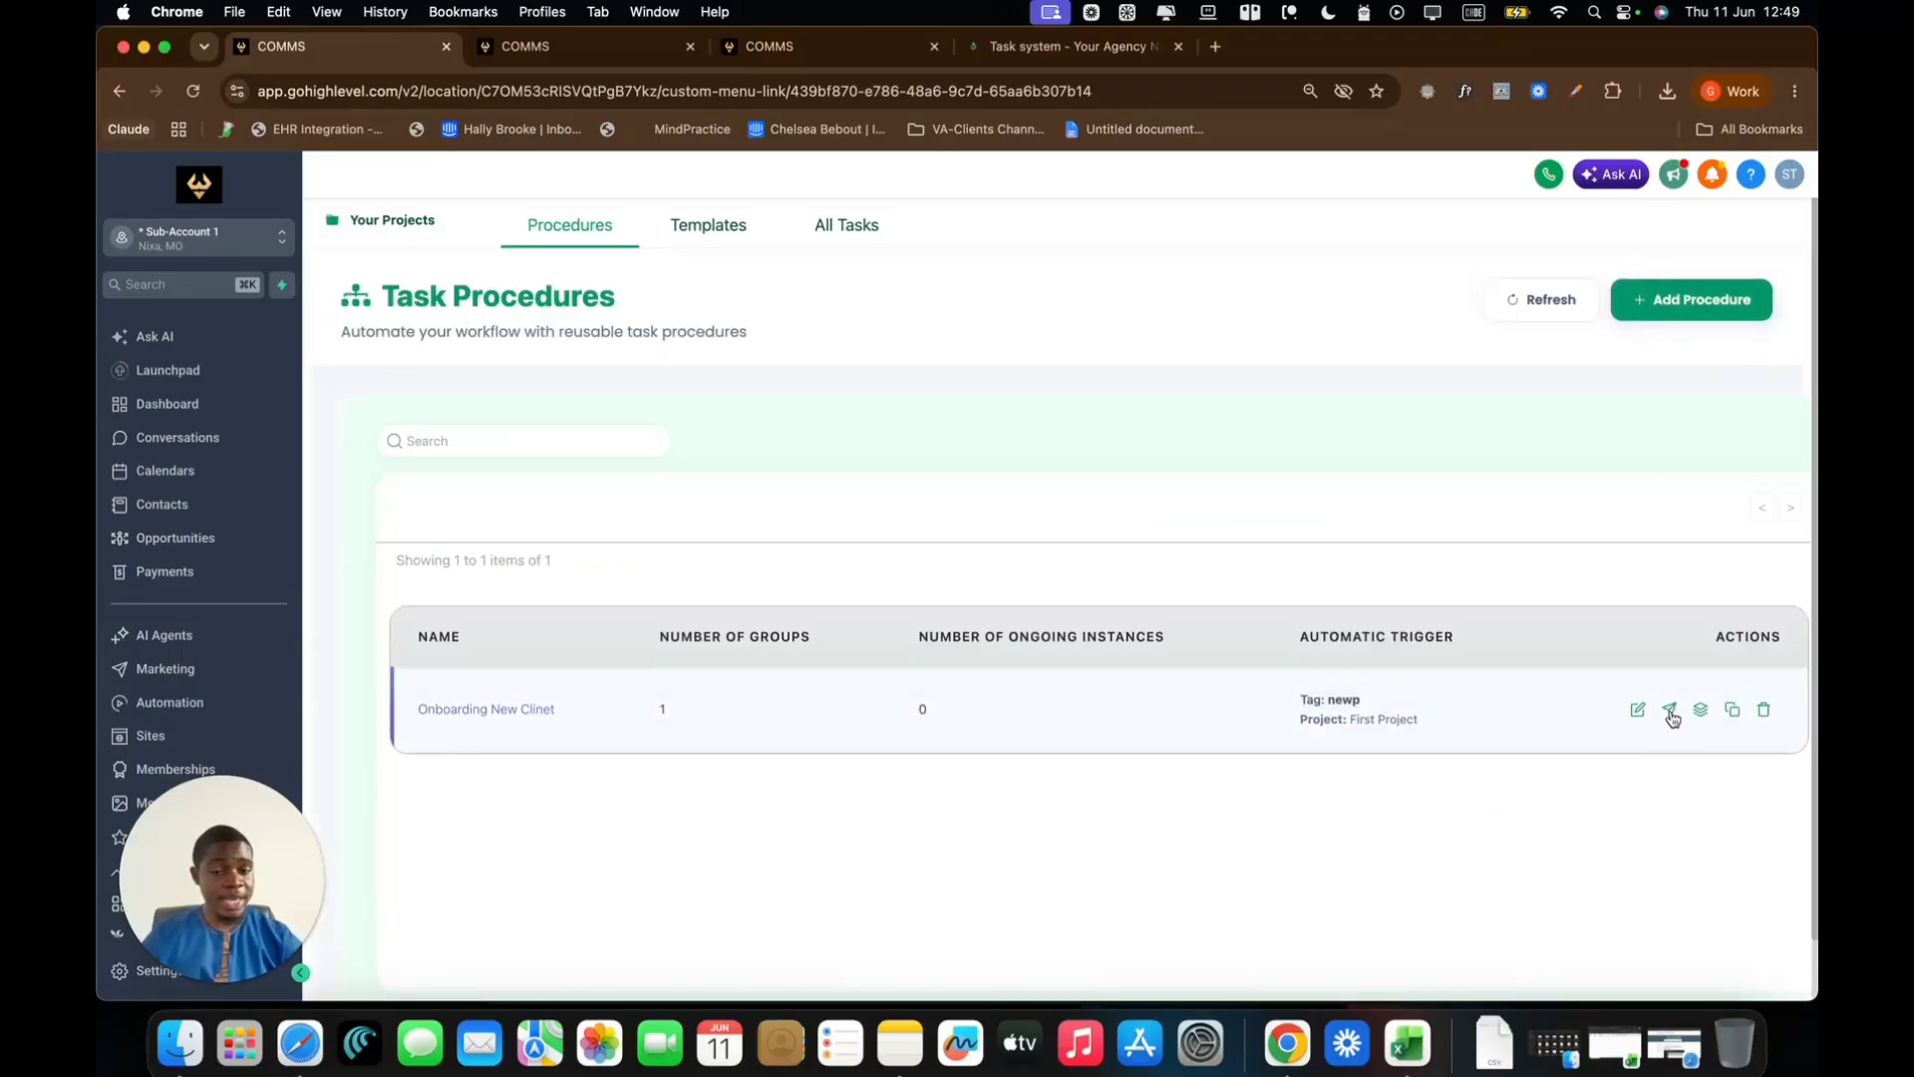
# Start a manual run of Onboarding New Clinet in First Project
pyautogui.click(1670, 711)
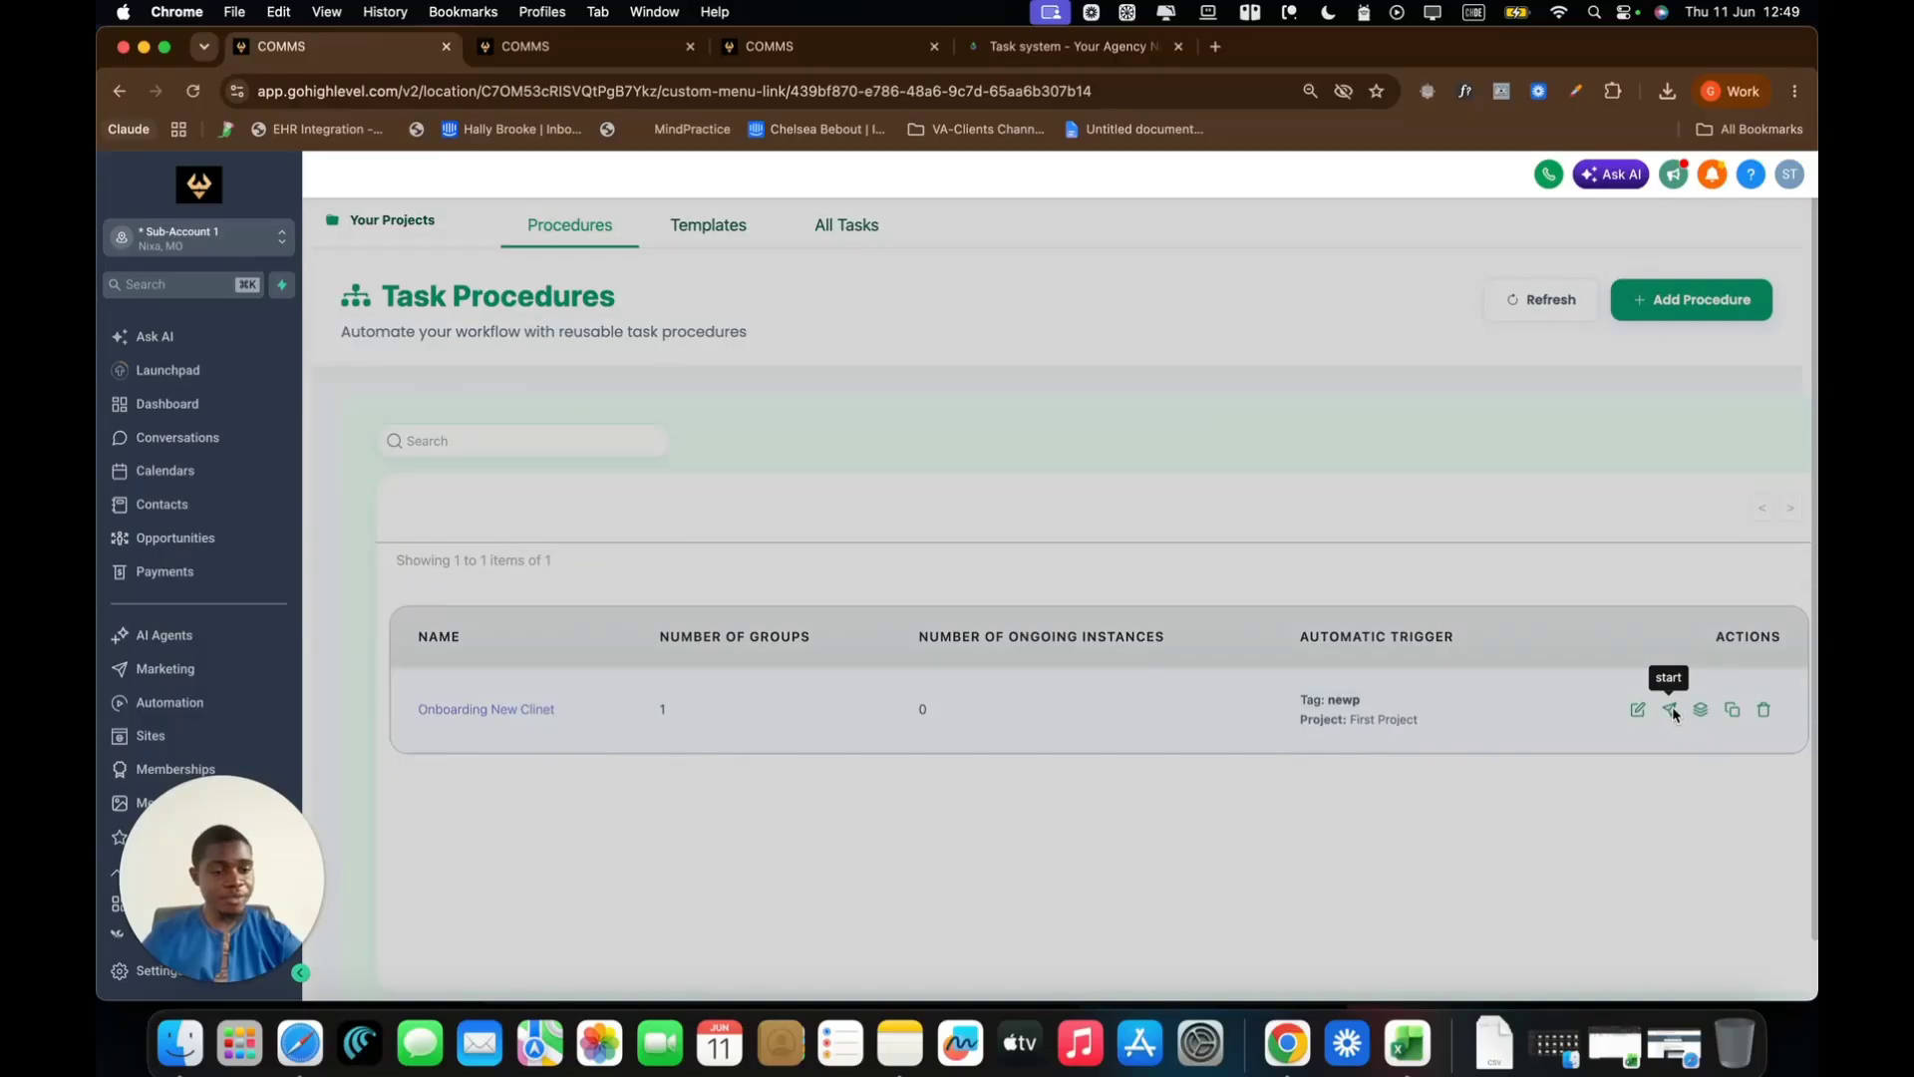
pyautogui.click(1066, 566)
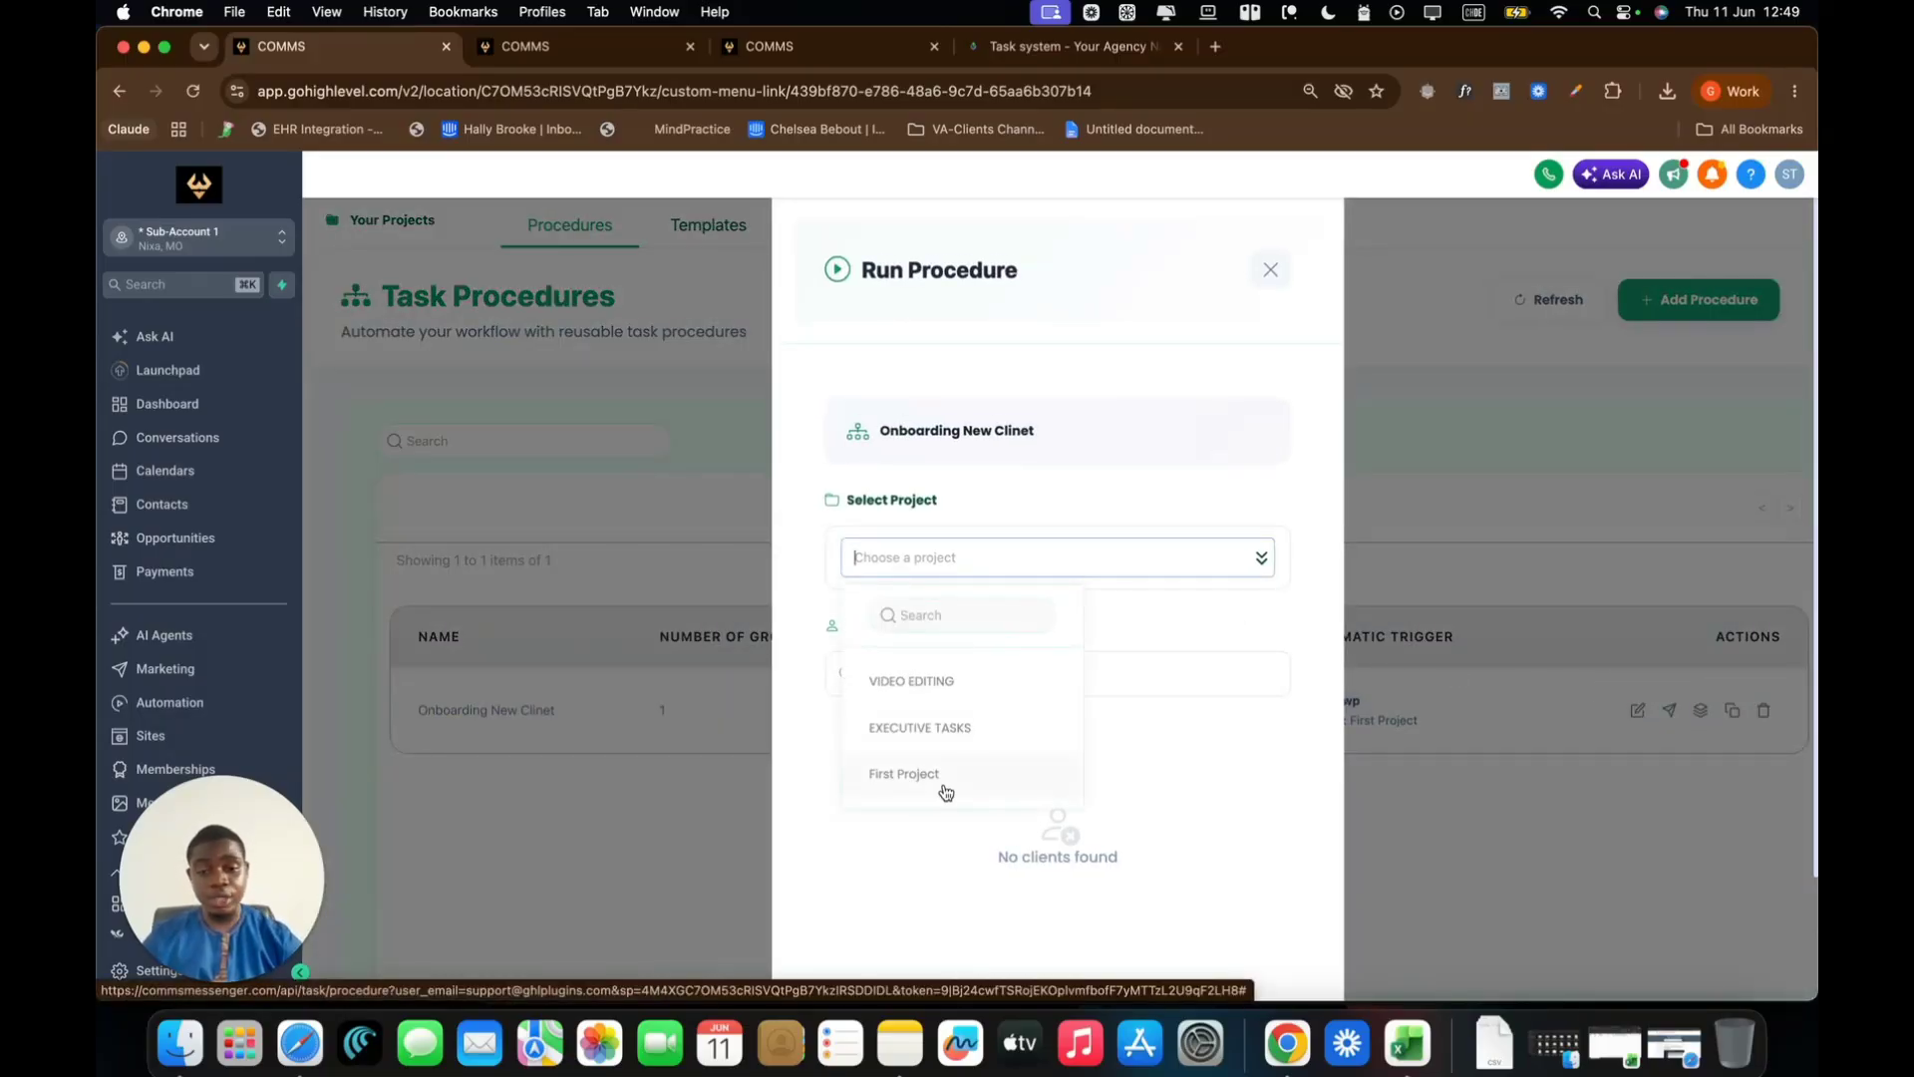
pyautogui.click(946, 791)
# Search for and select the client, then run the procedure
pyautogui.click(978, 685)
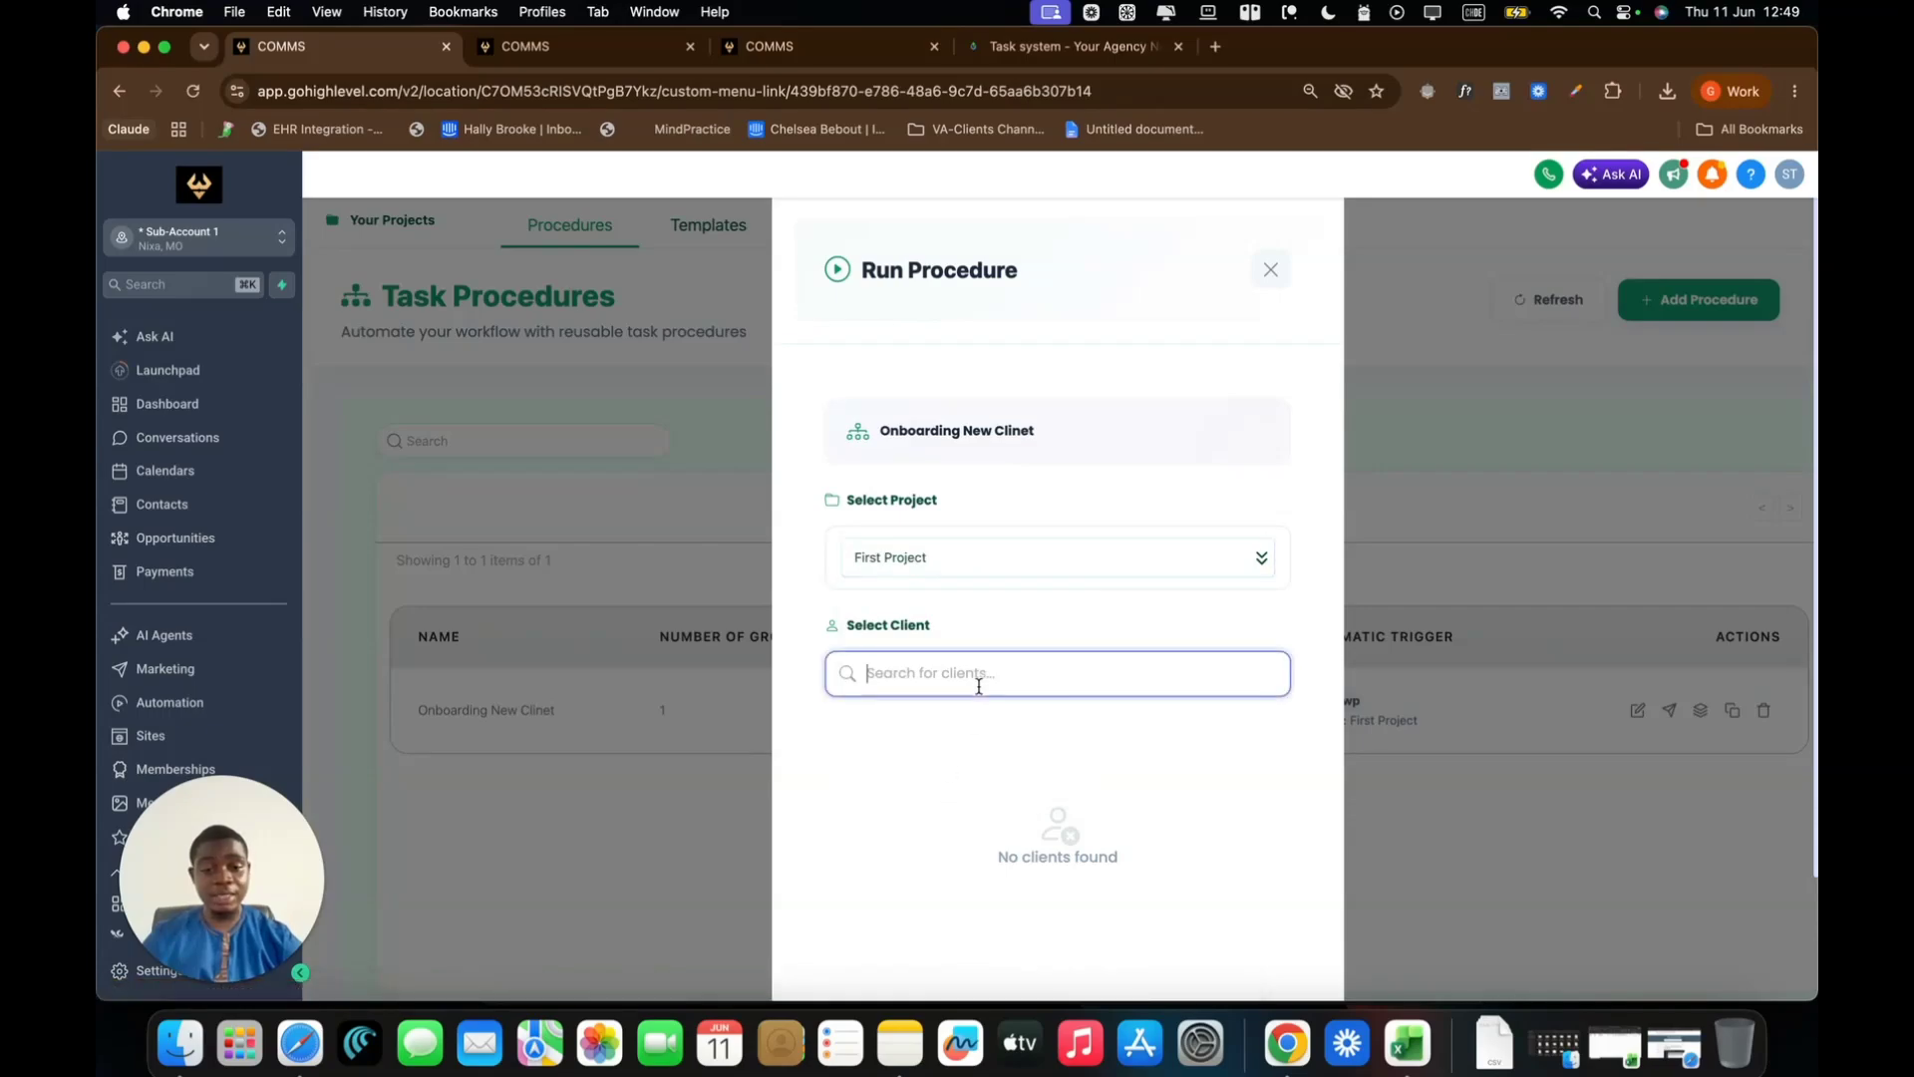
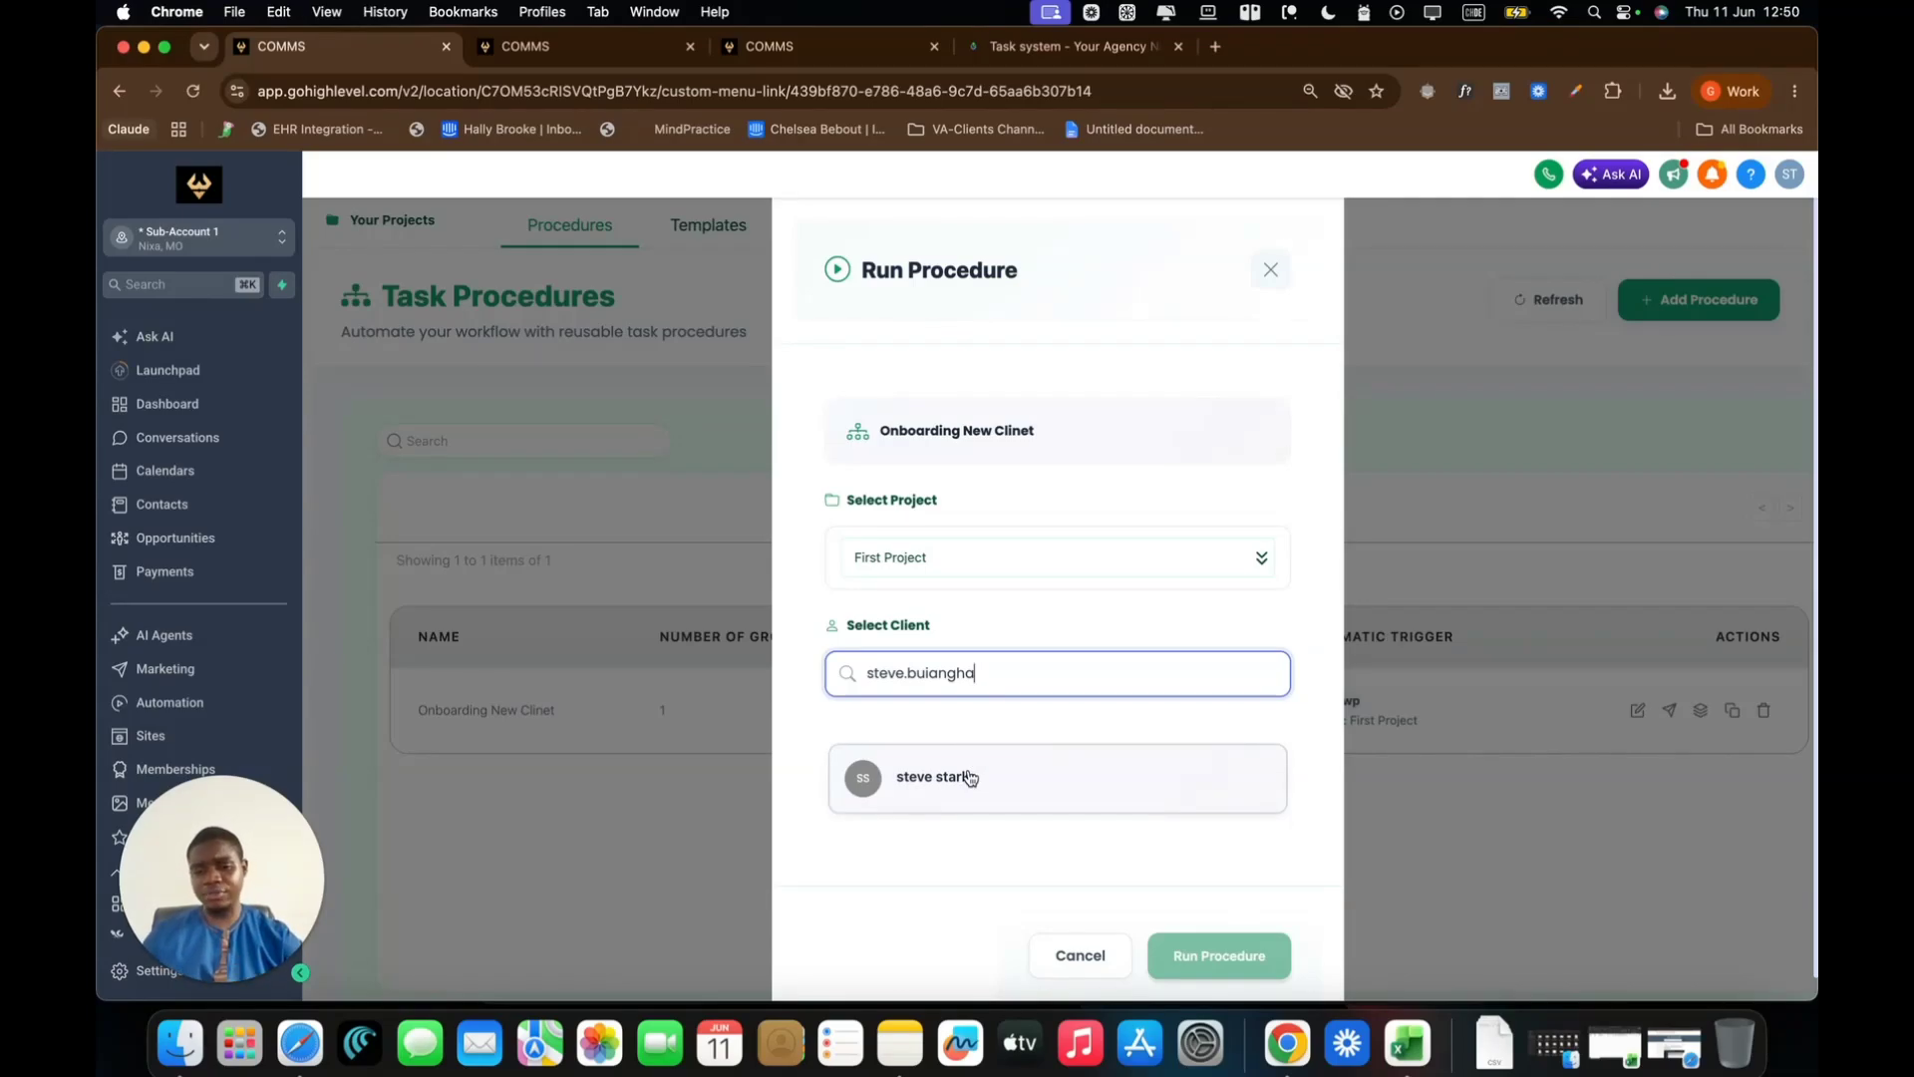
pyautogui.press('capslock')
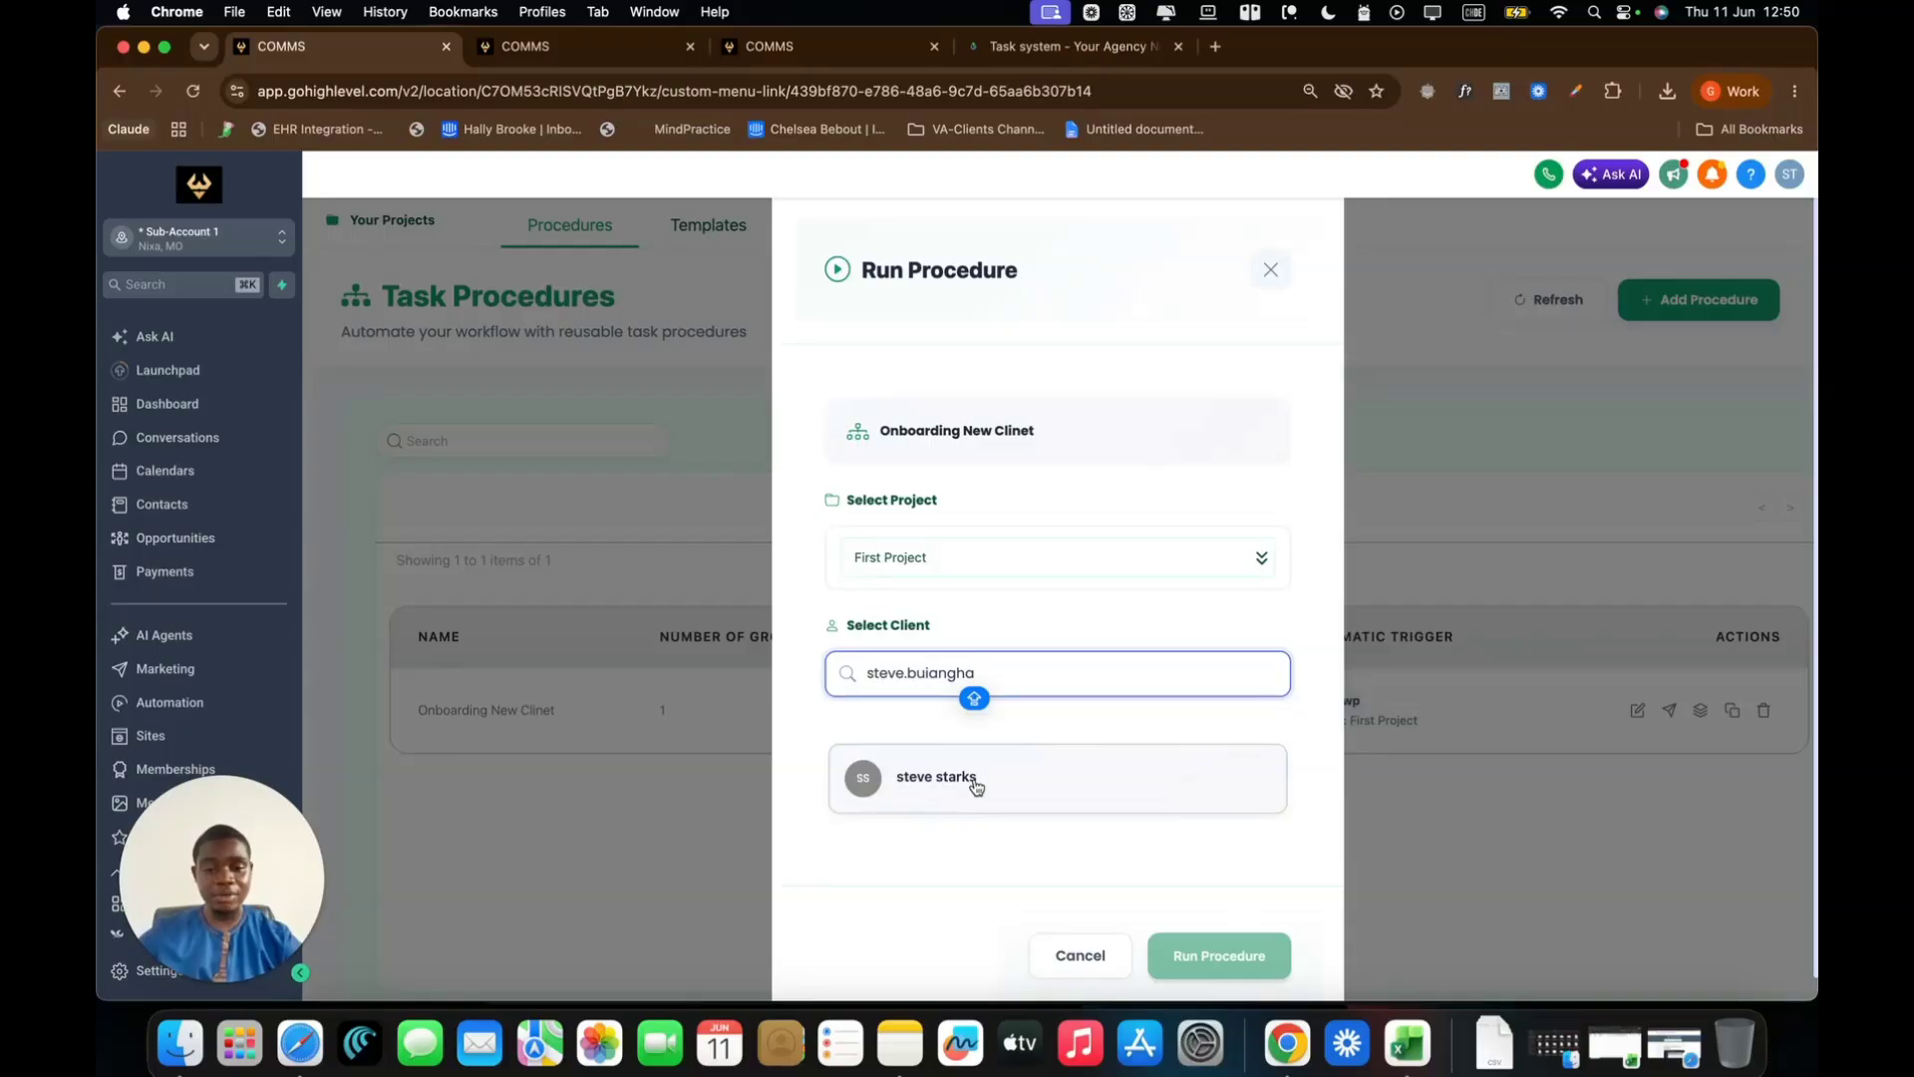
pyautogui.click(976, 784)
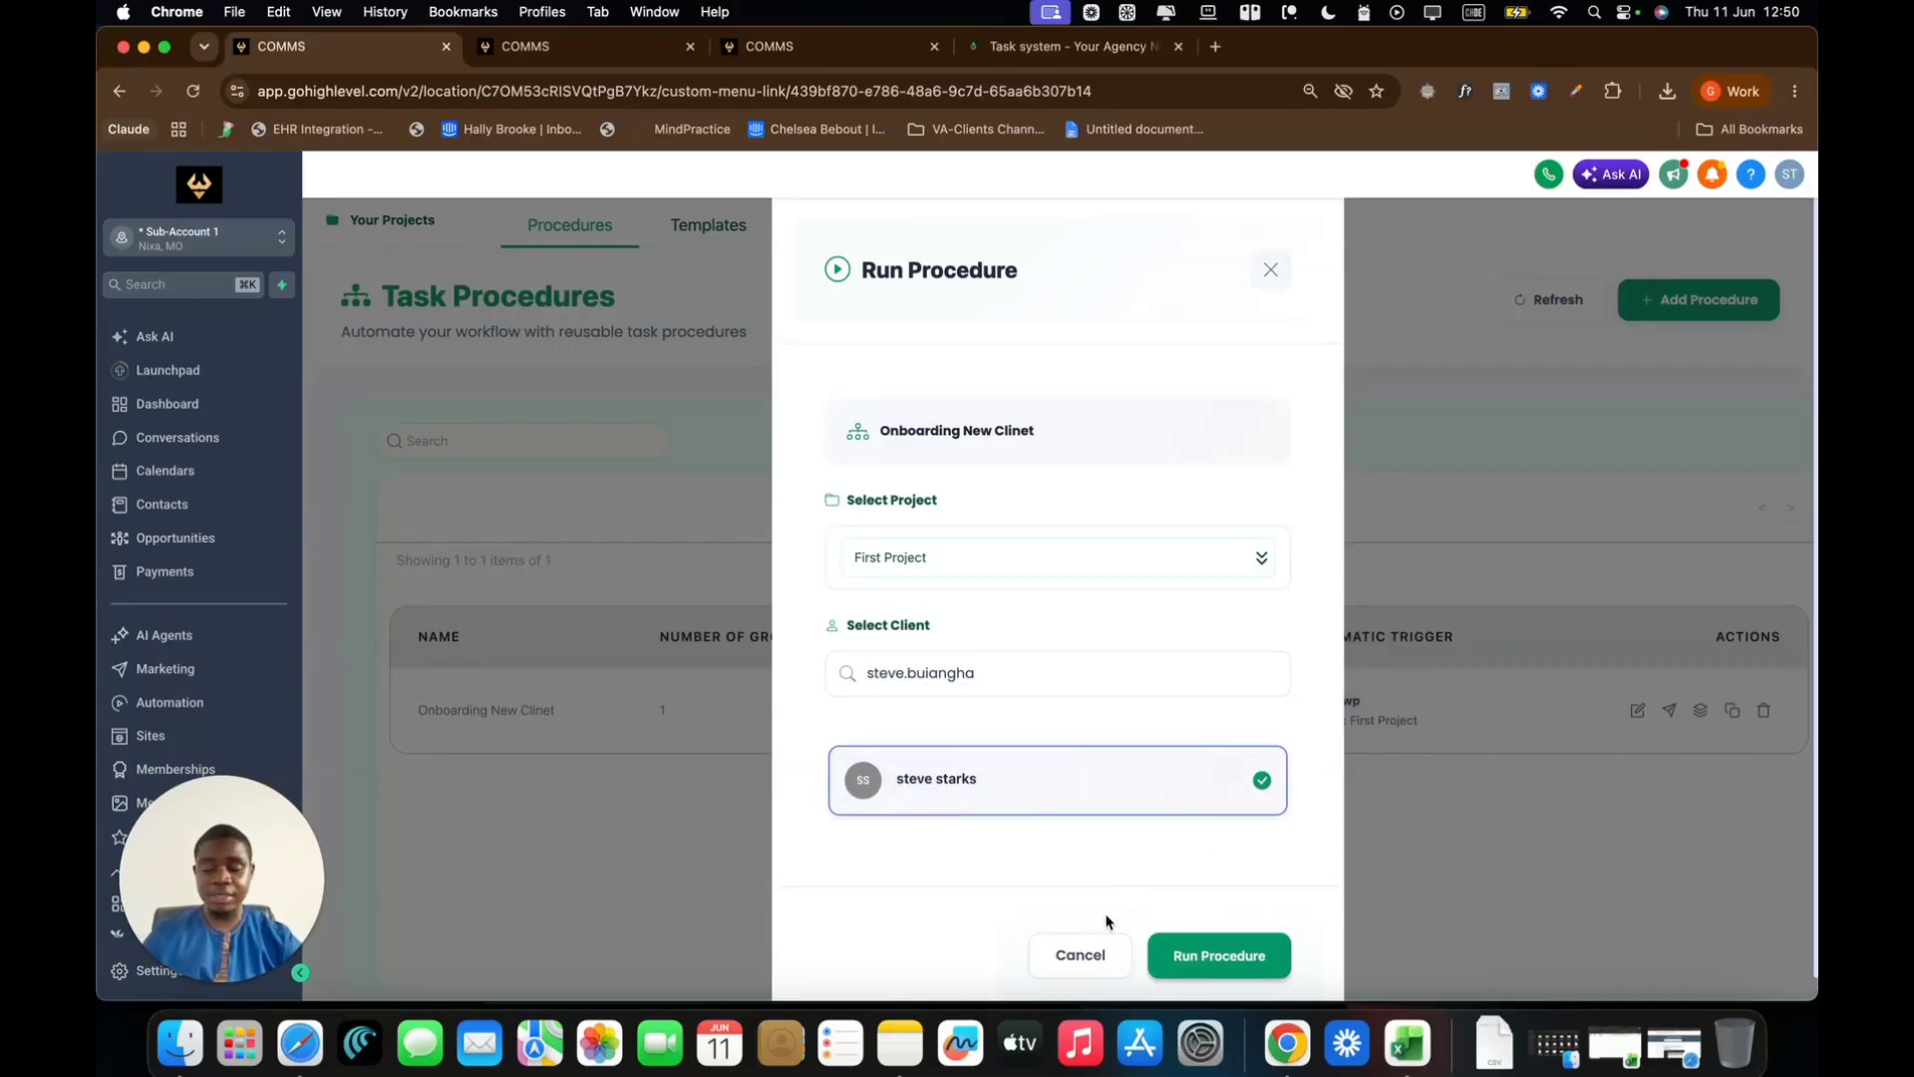
pyautogui.click(1237, 955)
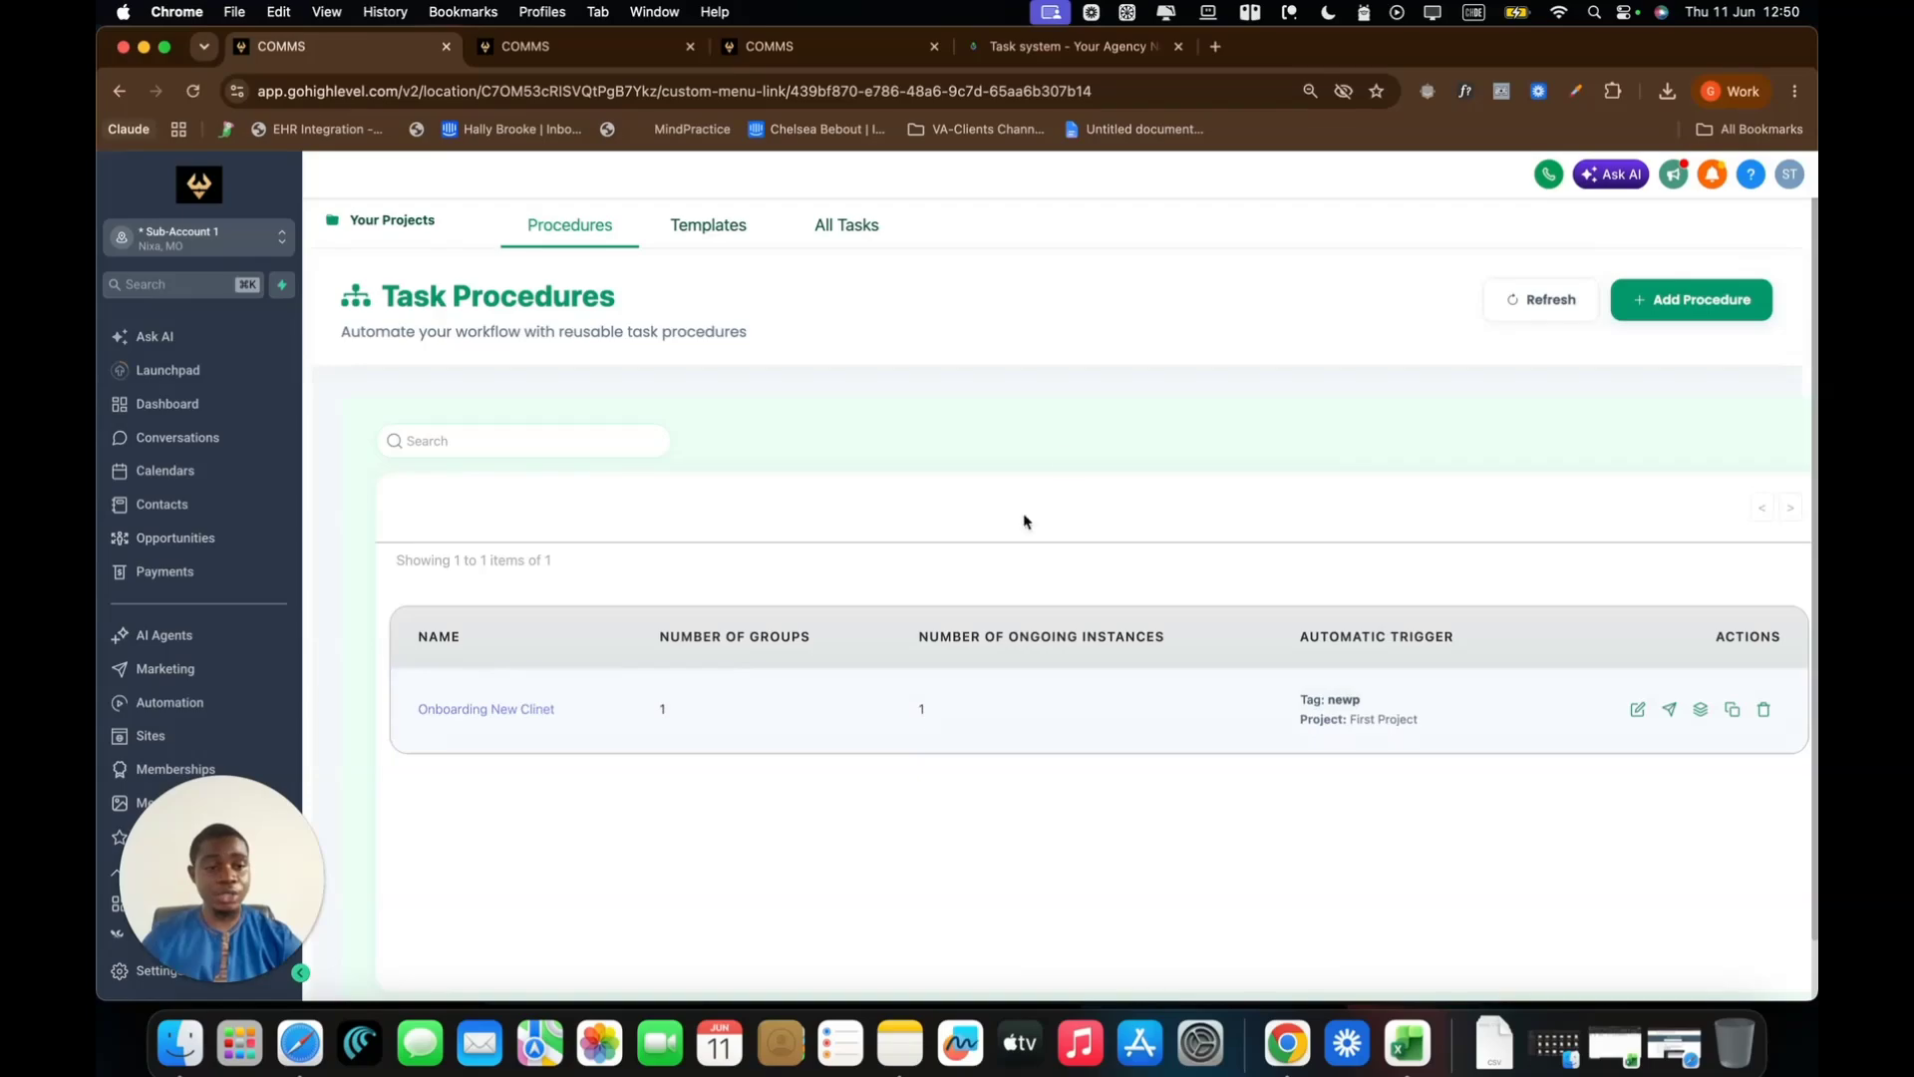
# Open the First Project board and scroll down to the newly generated tasks
pyautogui.click(426, 232)
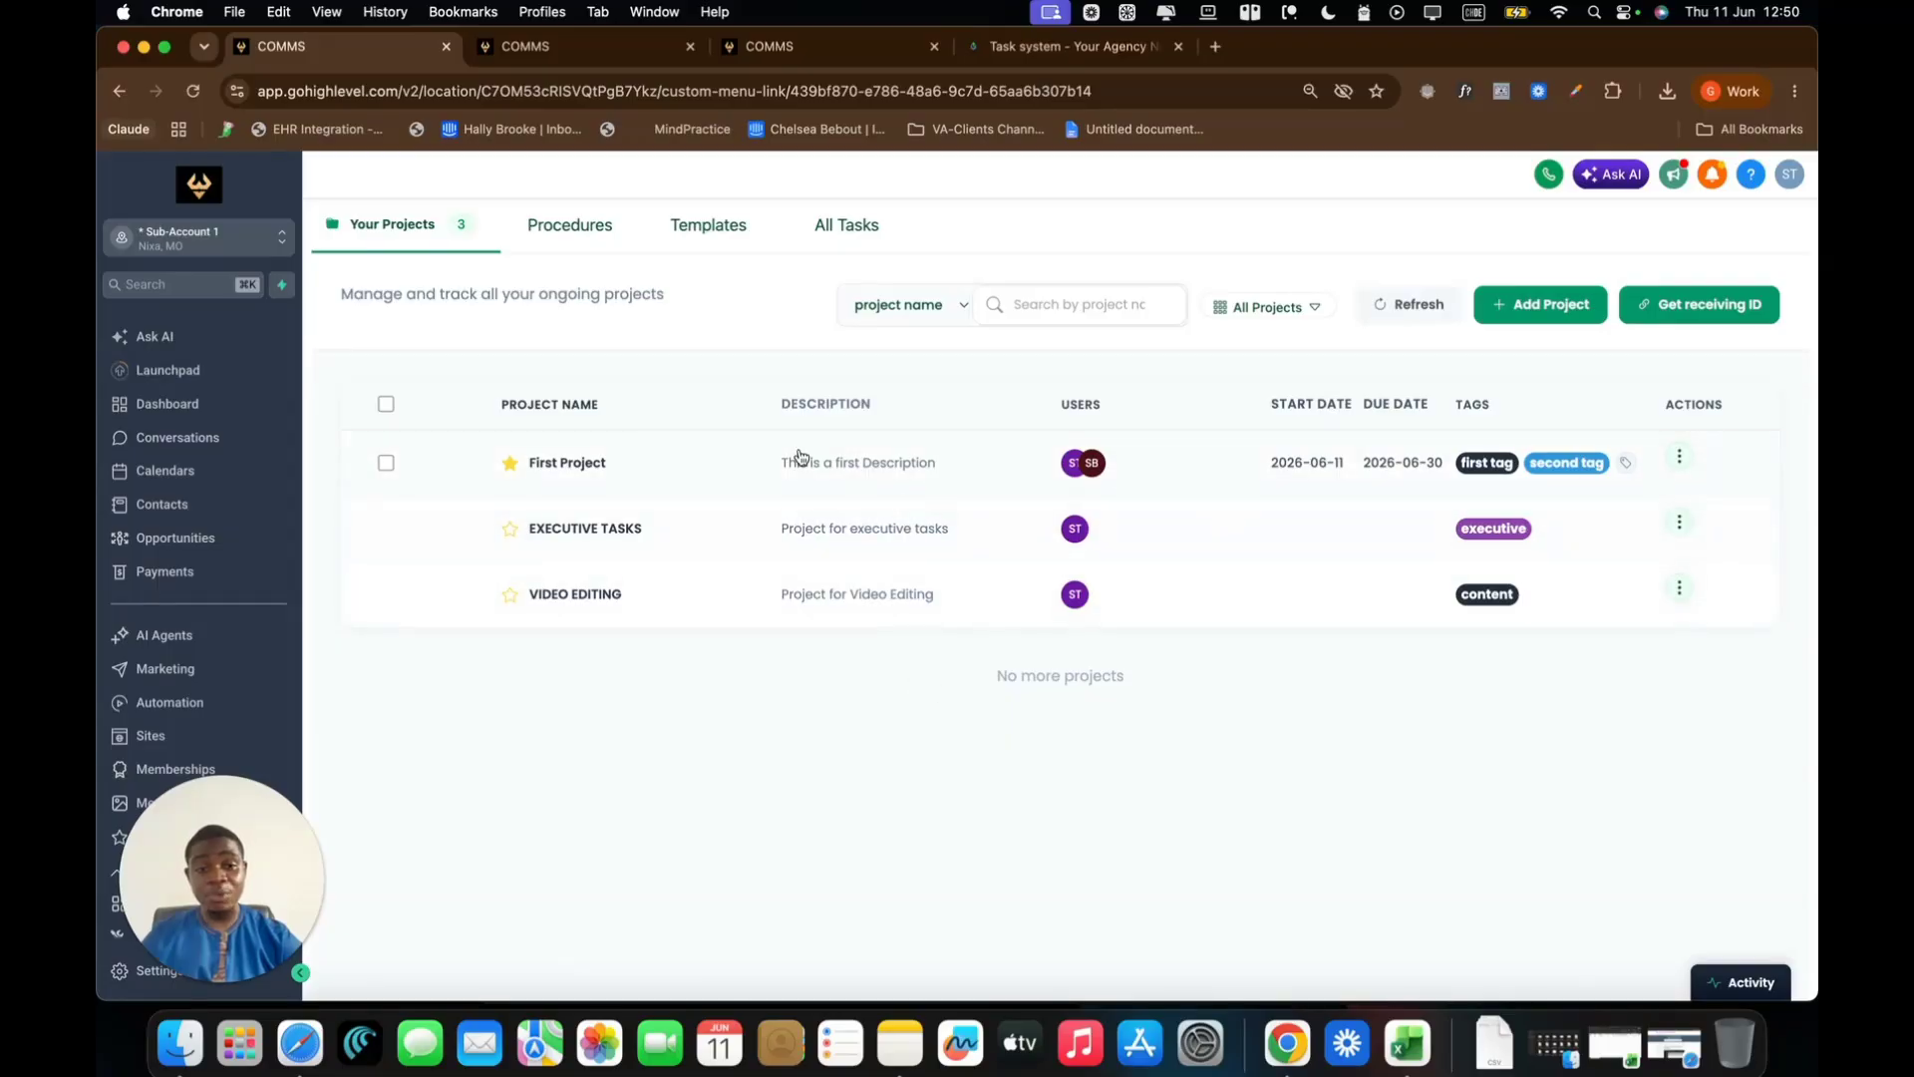
pyautogui.click(556, 465)
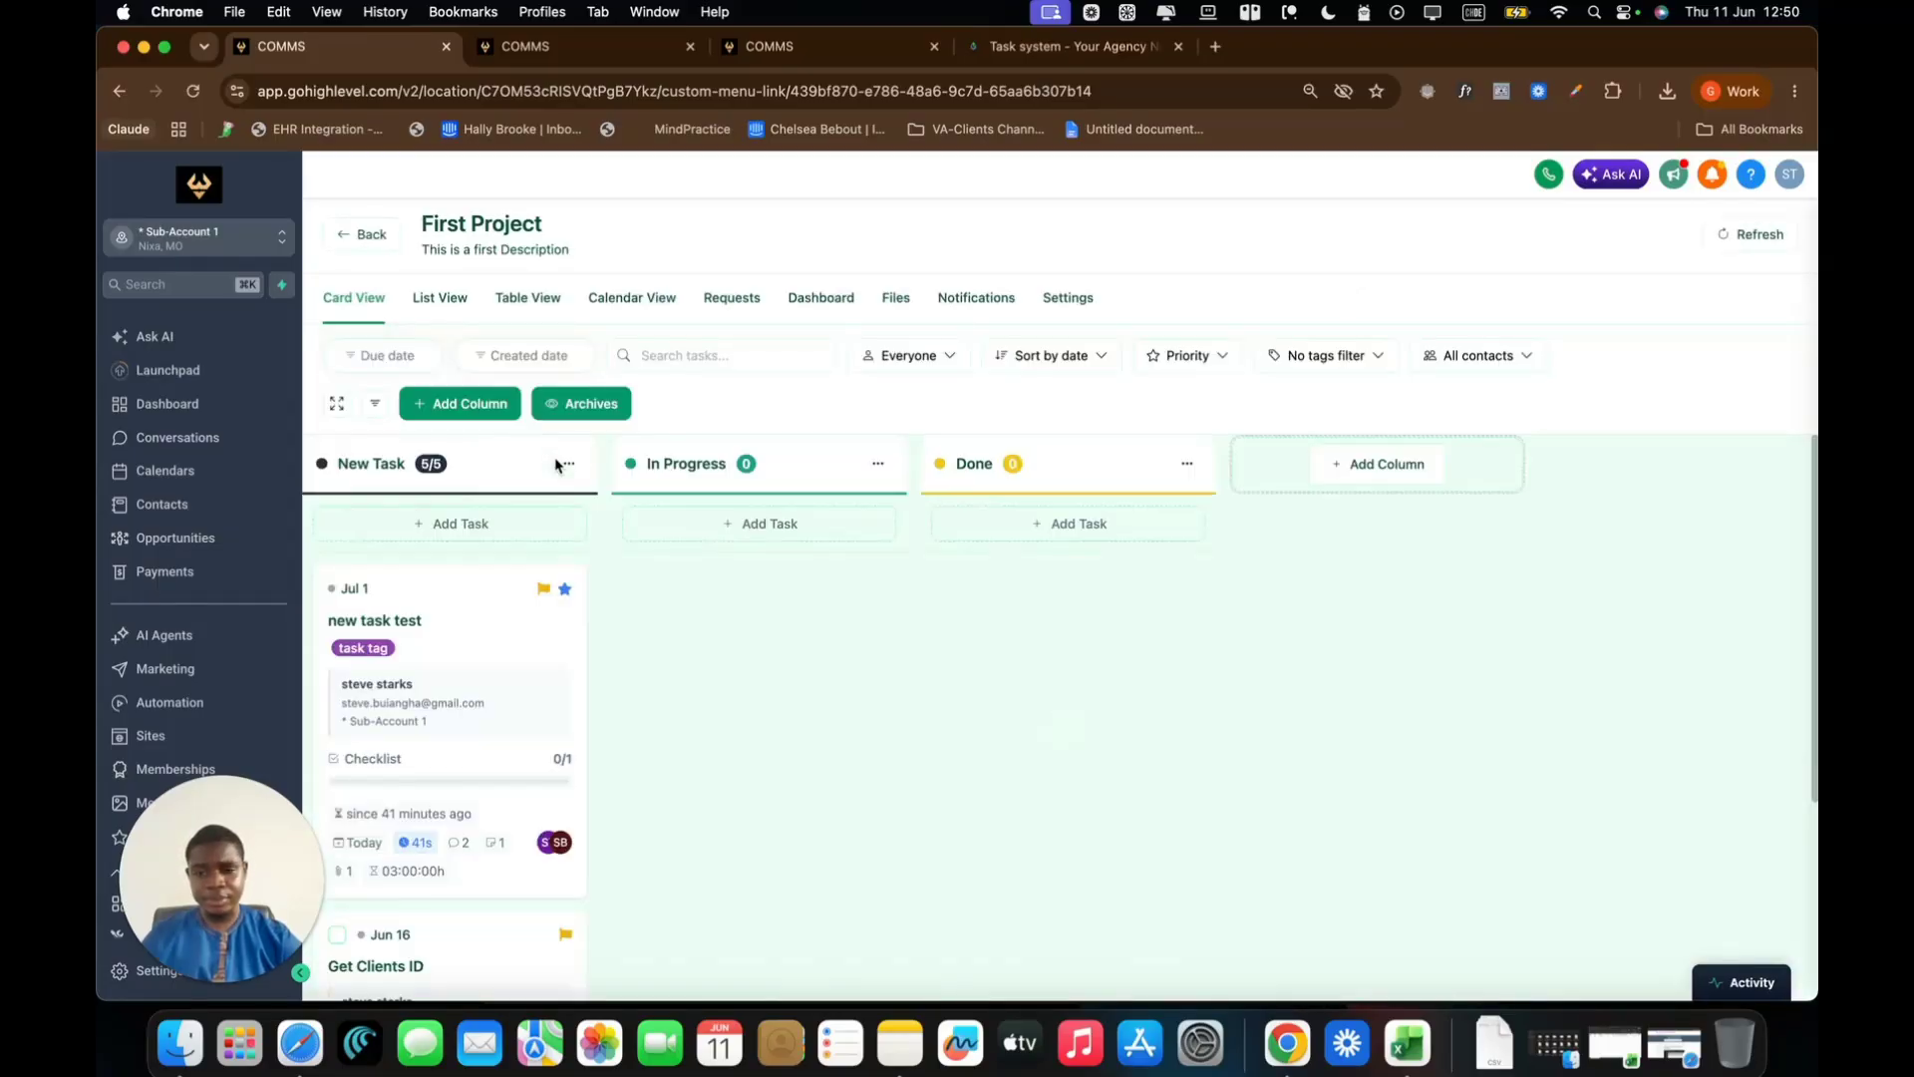
pyautogui.scroll(-5, 740, 680)
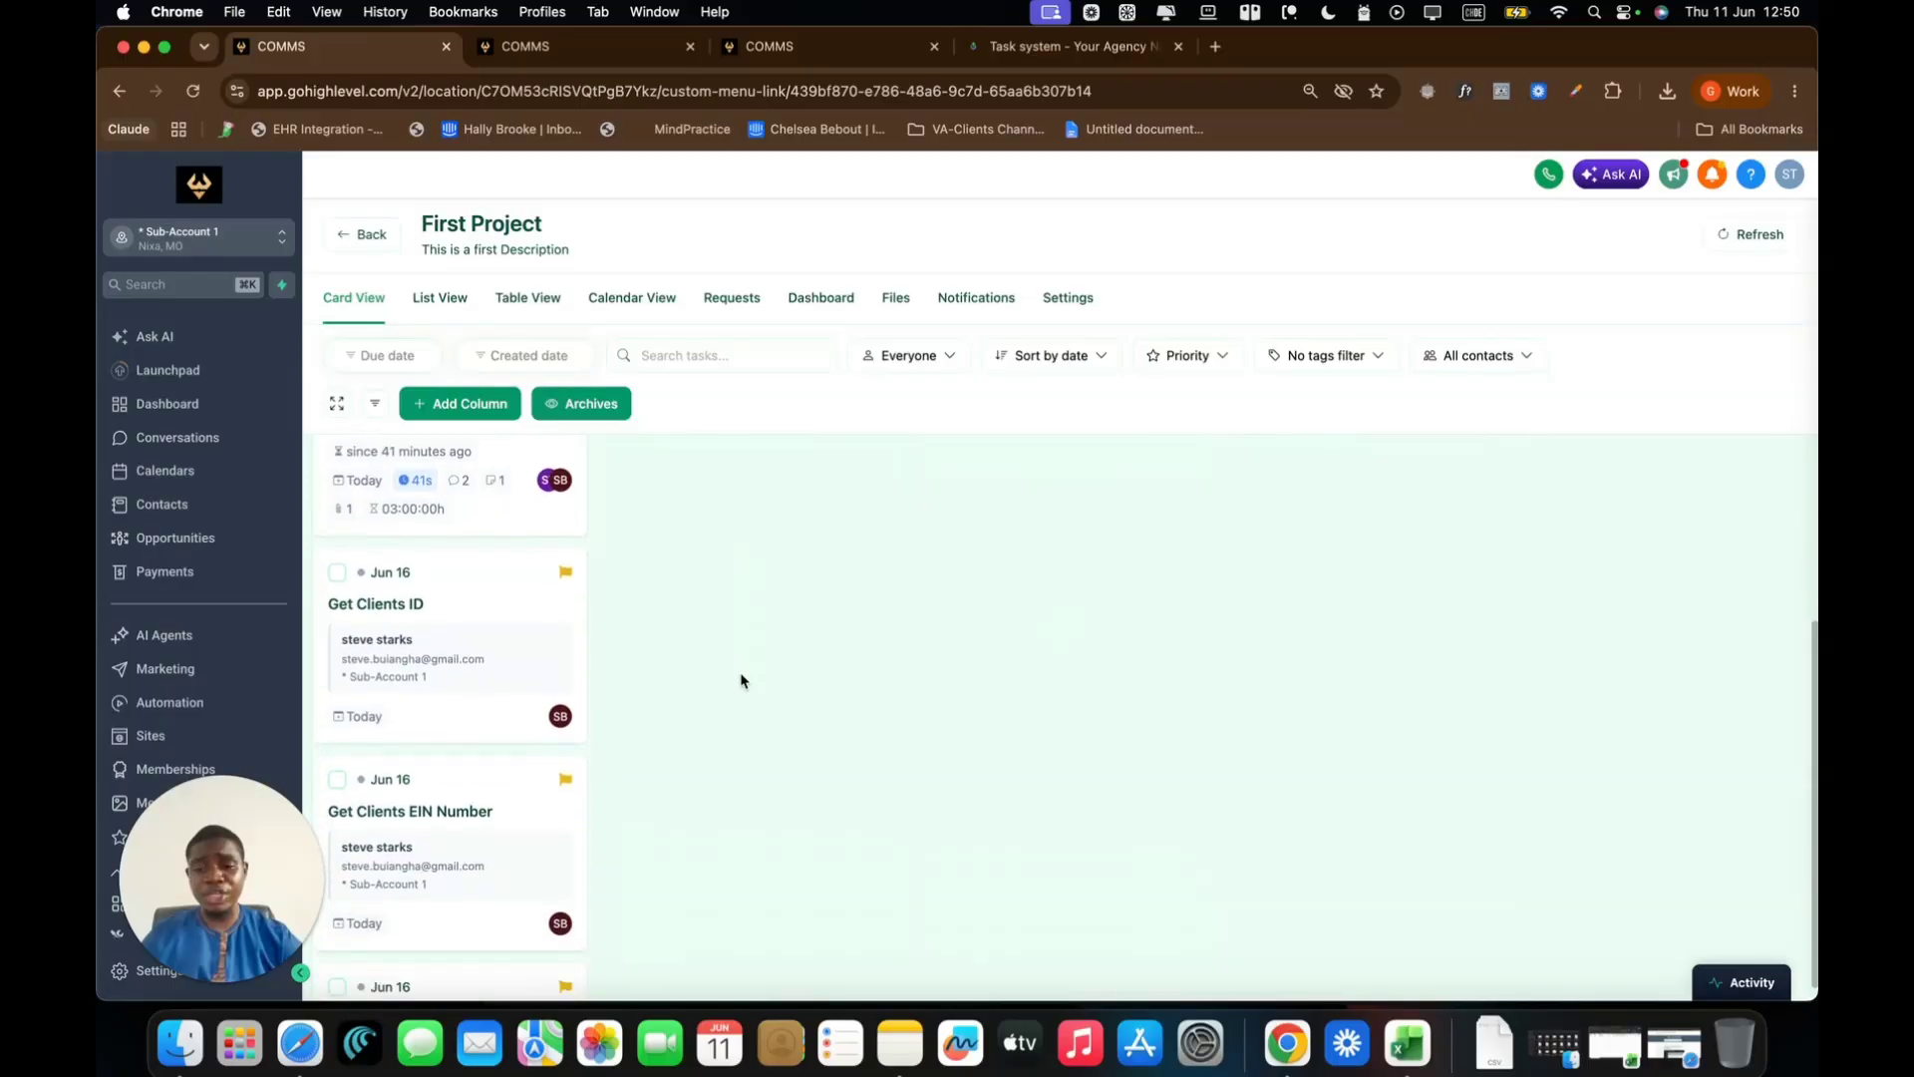
pyautogui.scroll(-1, 741, 680)
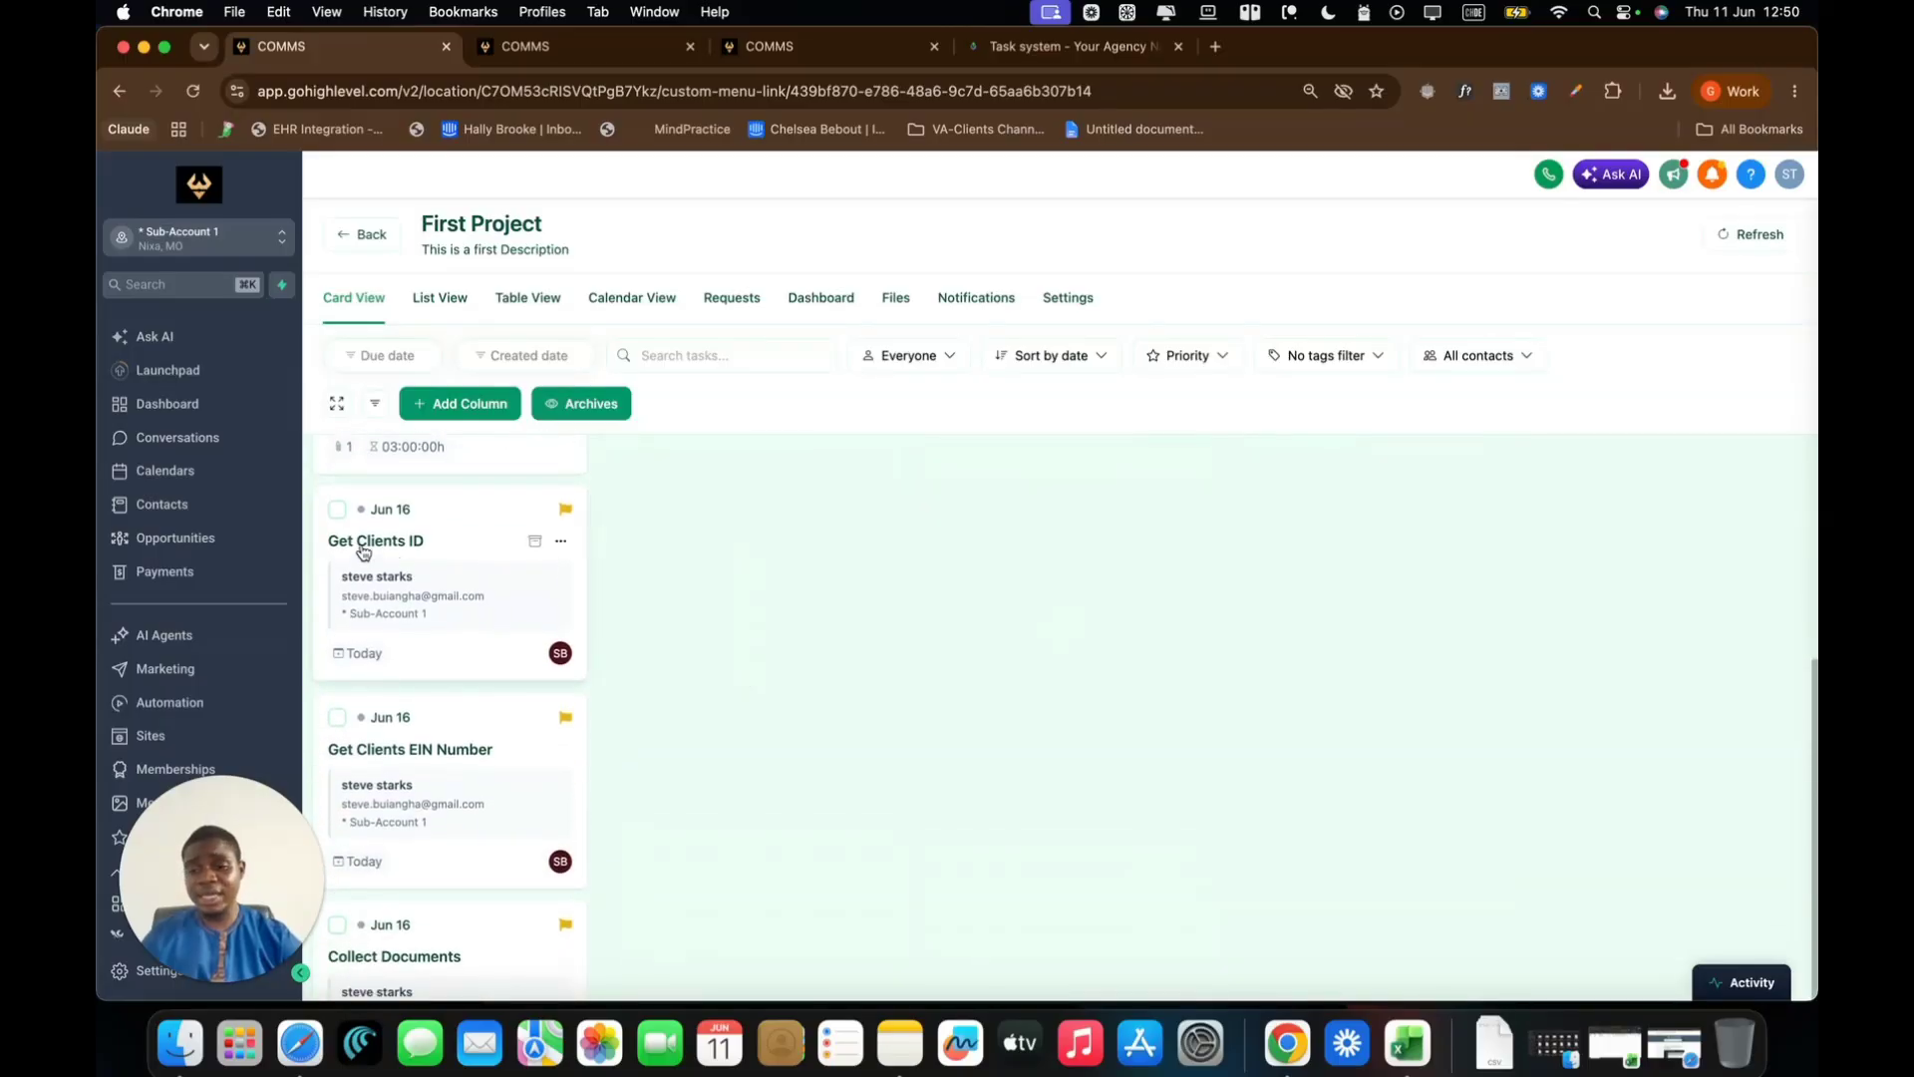
pyautogui.scroll(-1, 425, 728)
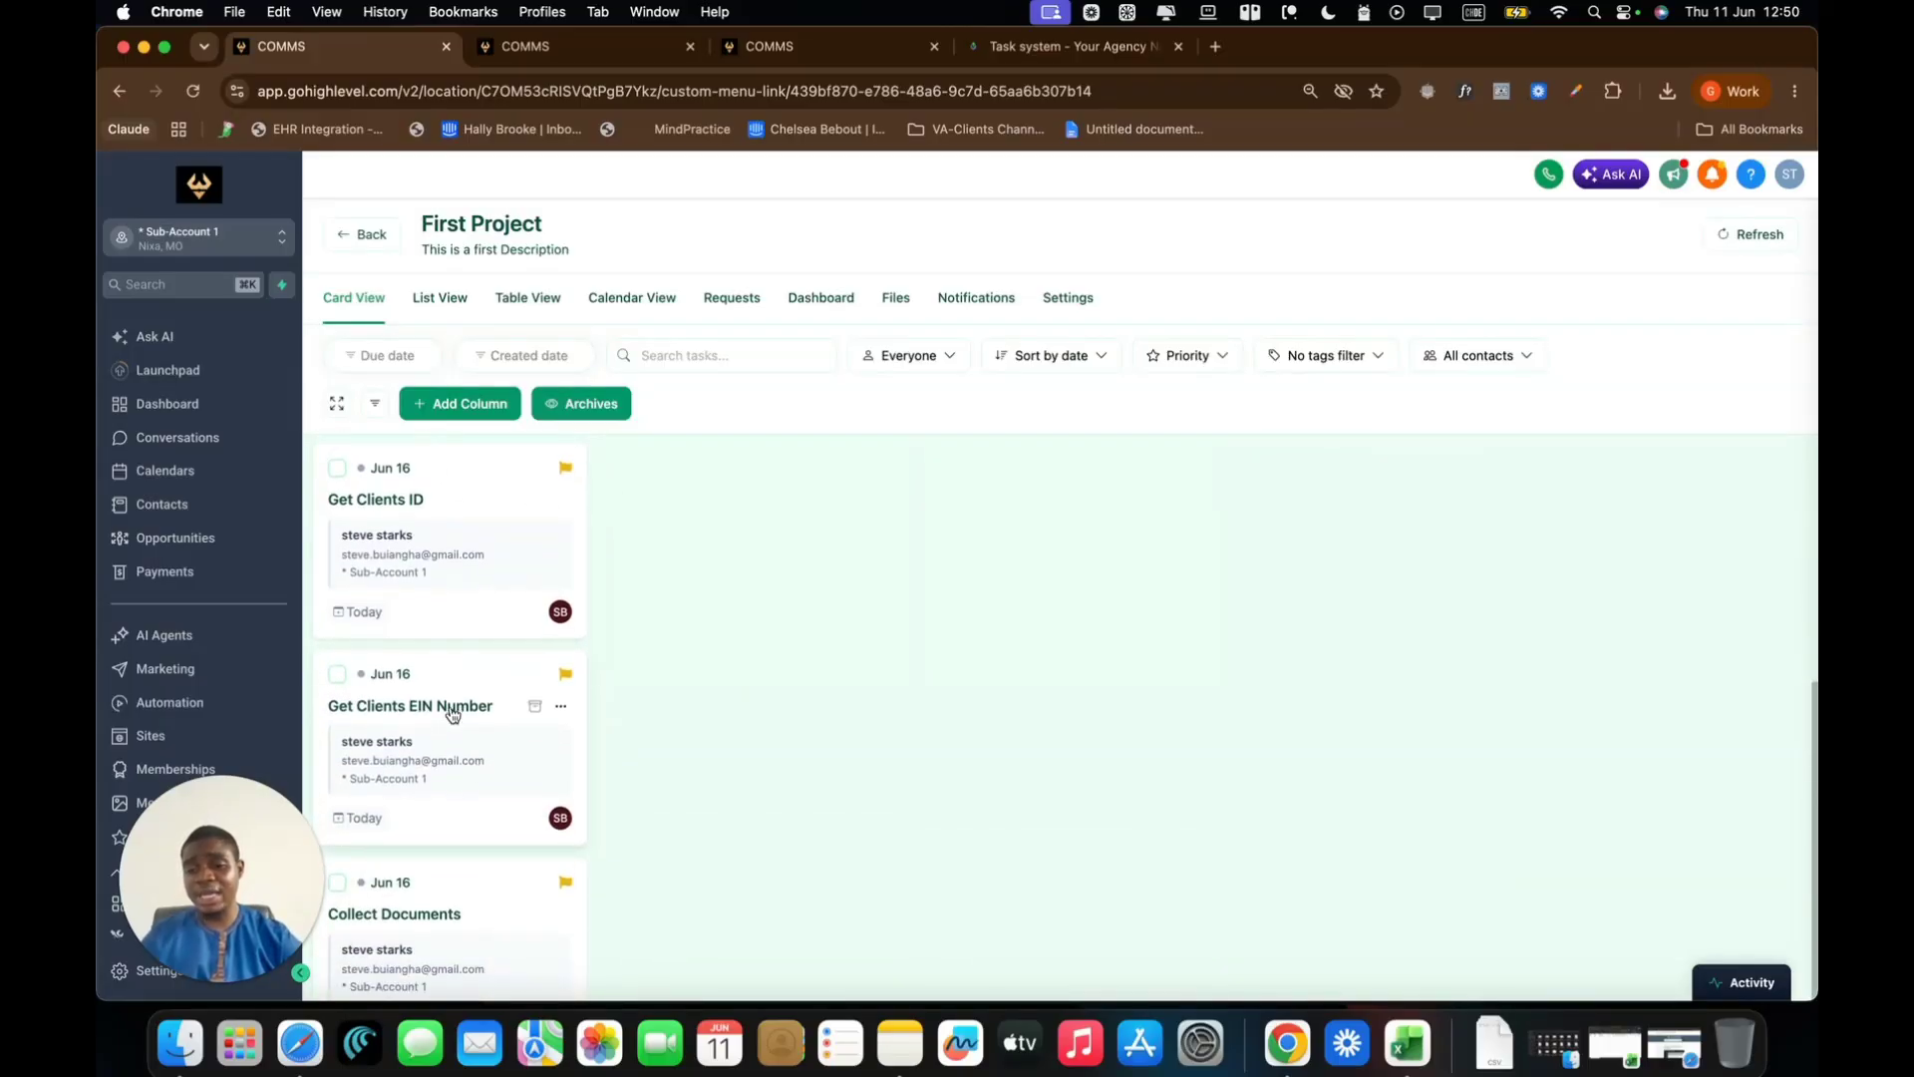
pyautogui.scroll(-3, 449, 711)
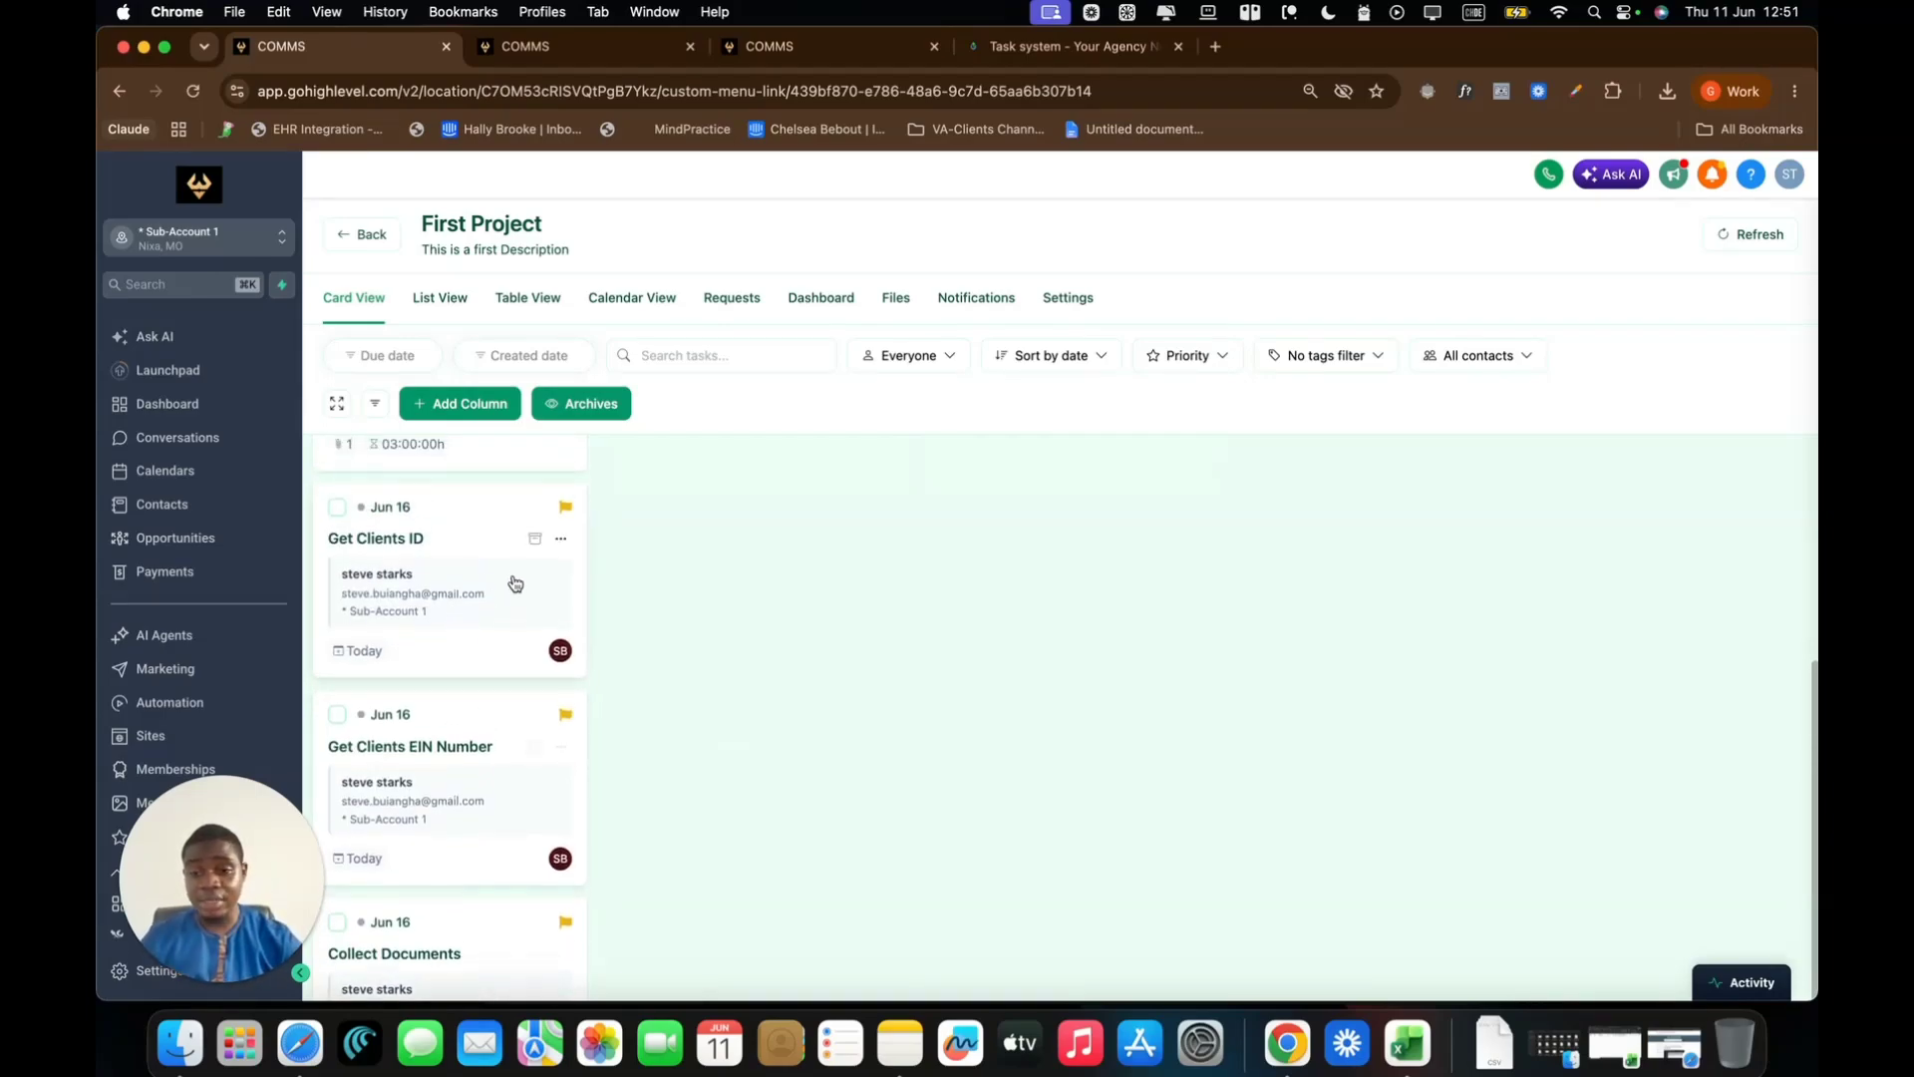
# Inspect the Get Clients ID task details, then close the panel
pyautogui.click(509, 586)
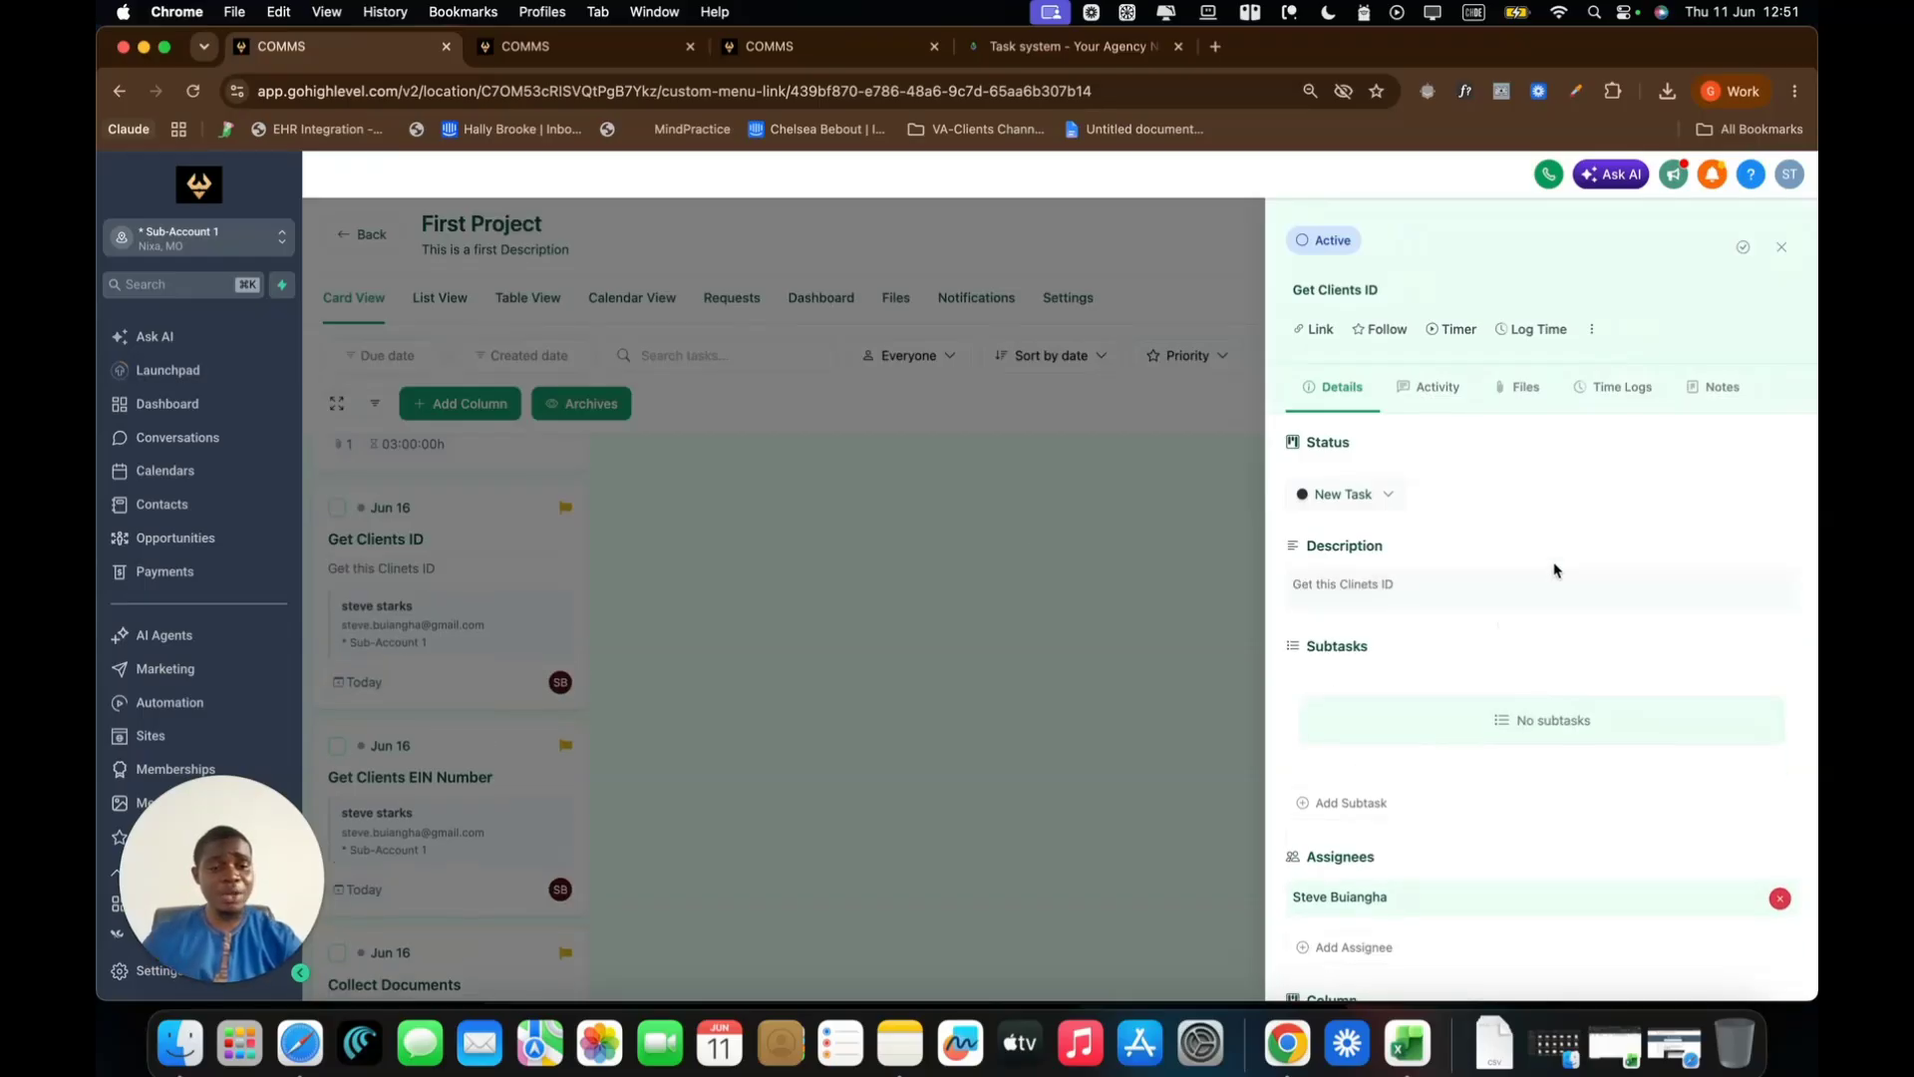
pyautogui.scroll(-3, 1445, 783)
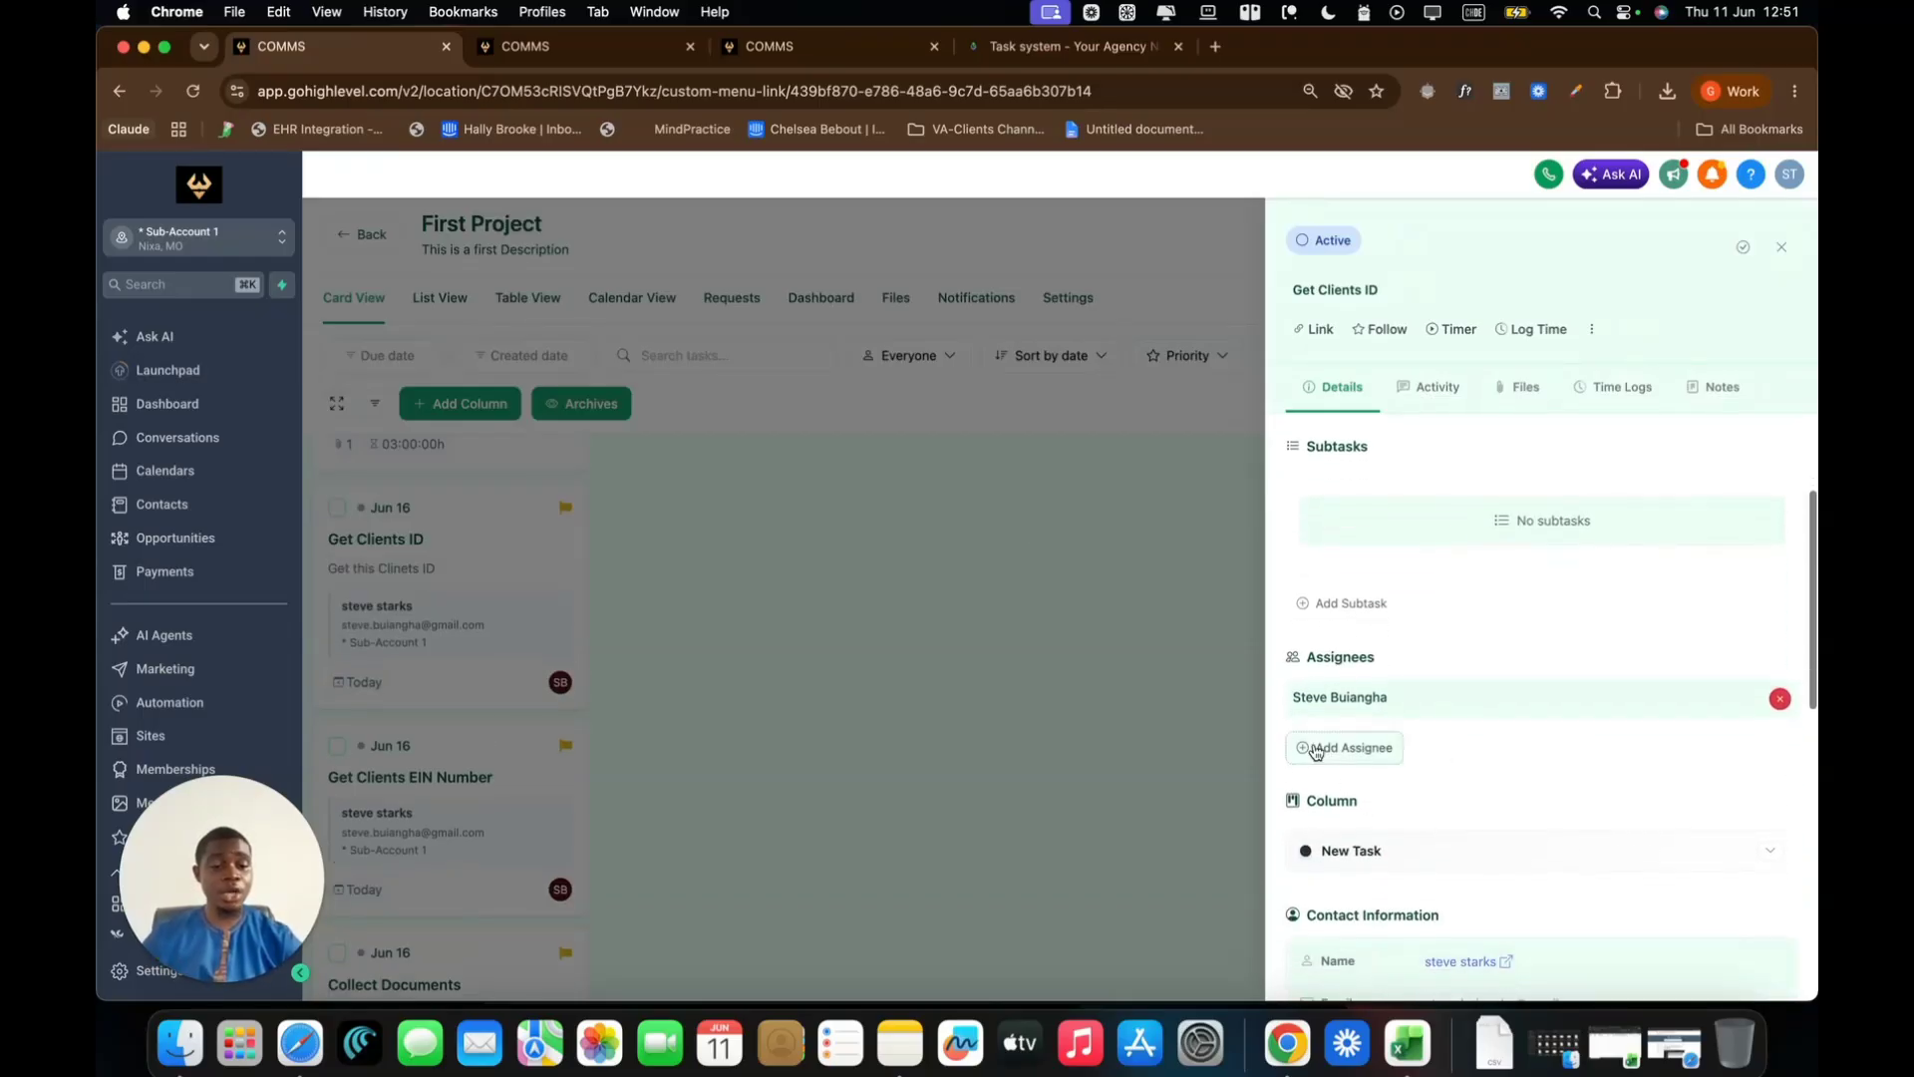
pyautogui.scroll(-6, 1446, 777)
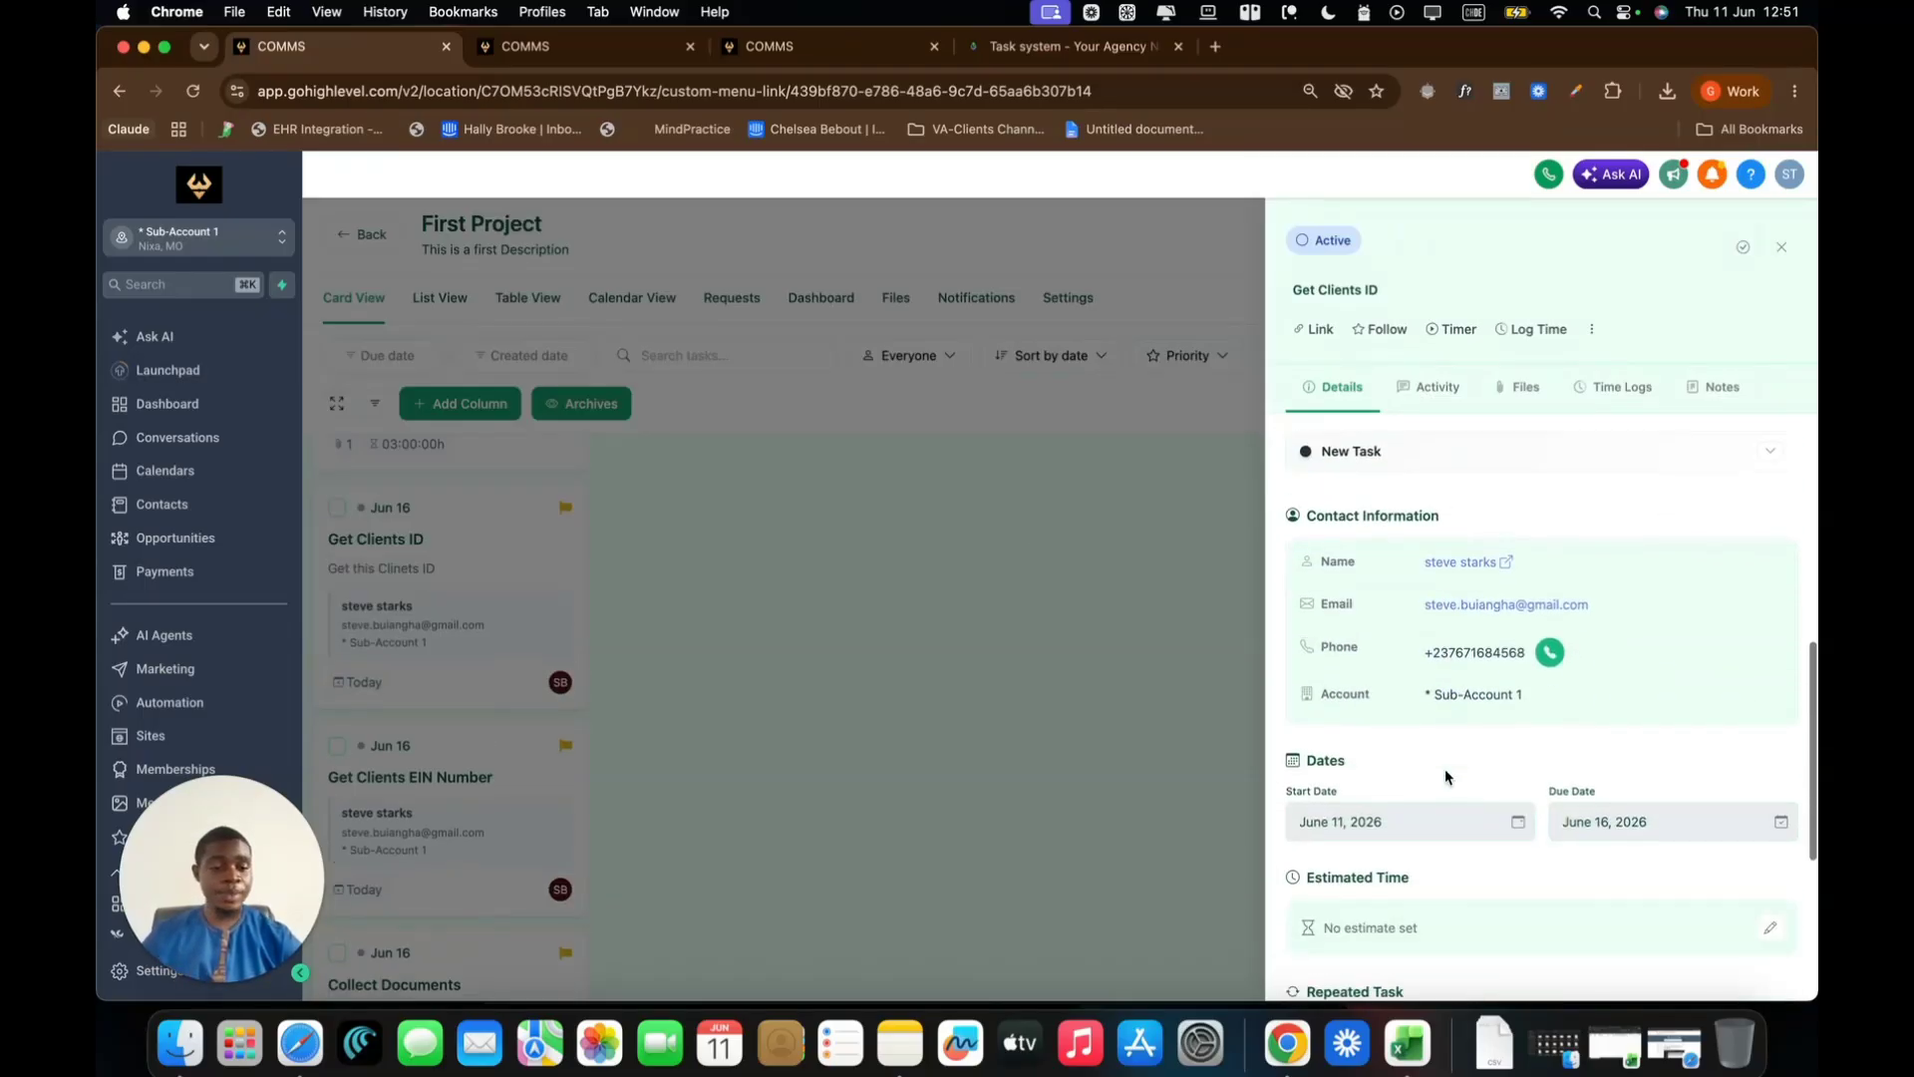
pyautogui.scroll(-3, 1478, 602)
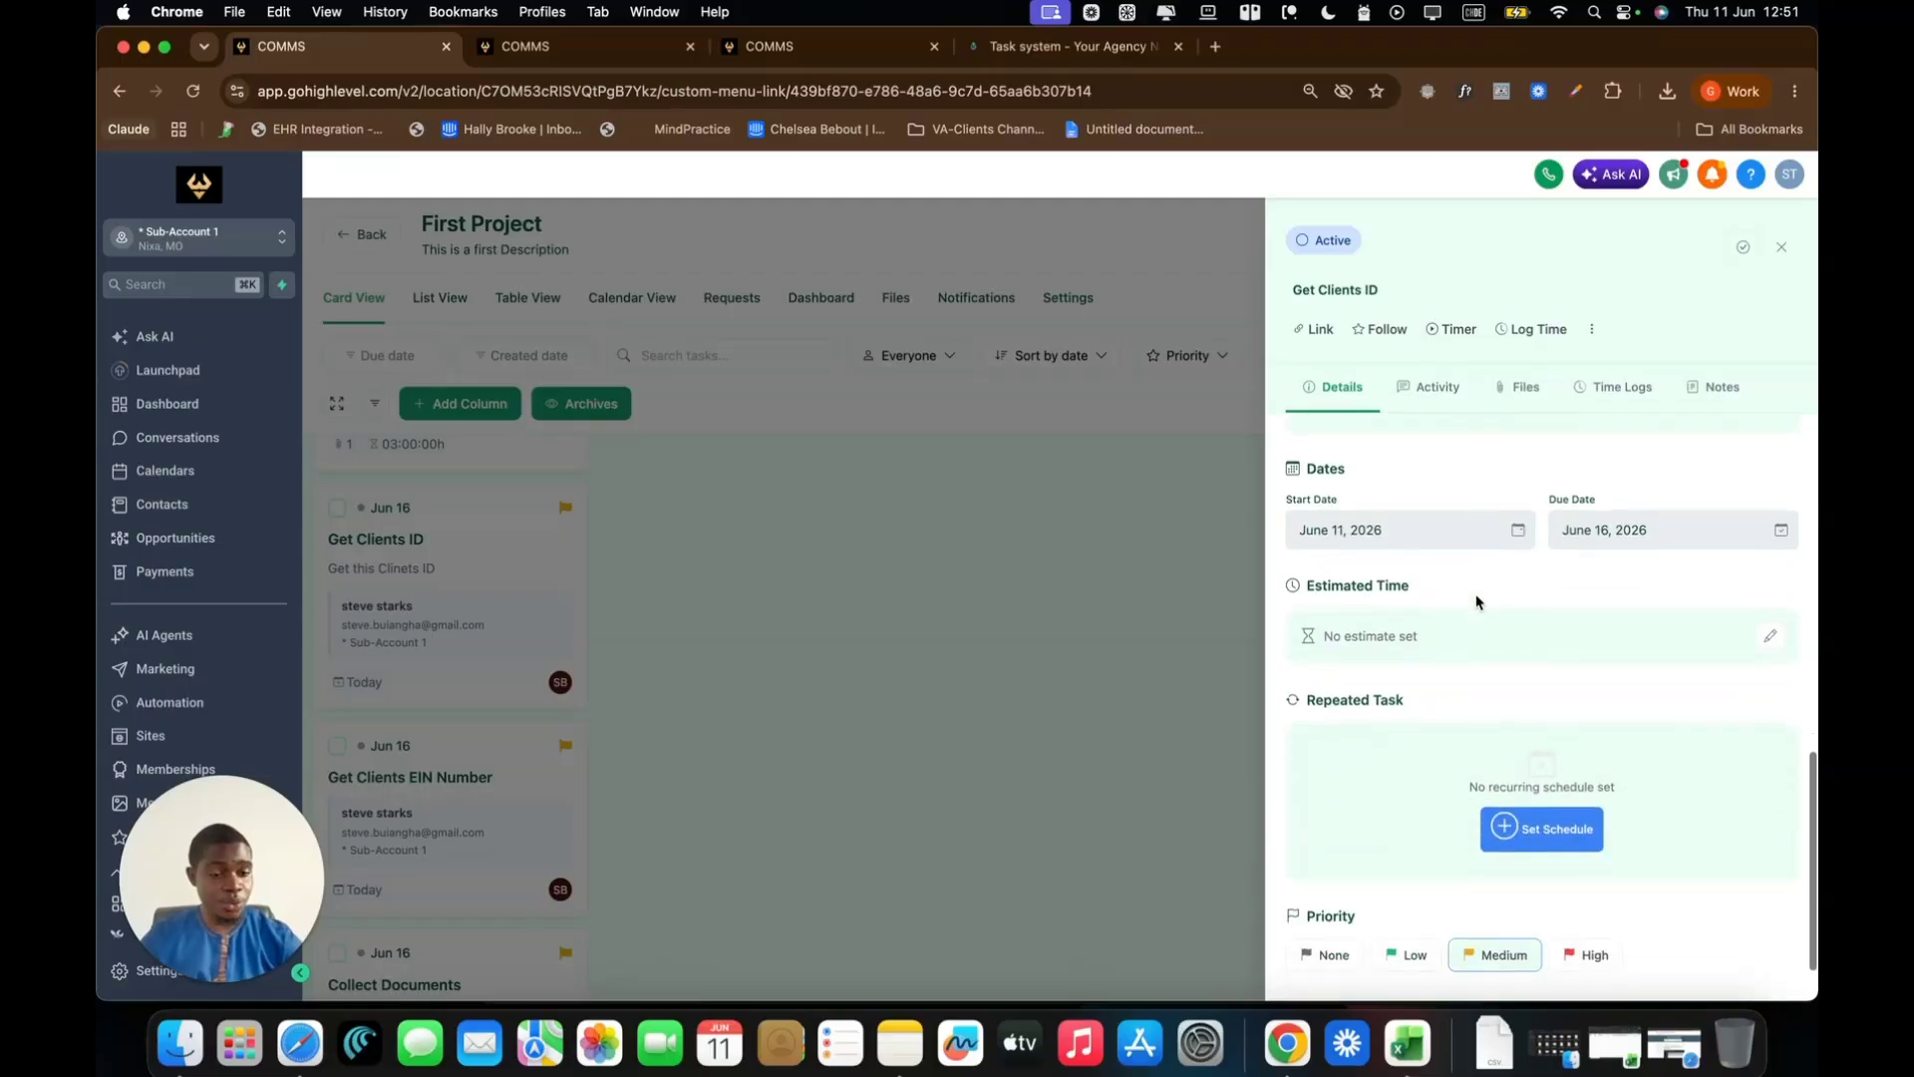
pyautogui.click(1783, 247)
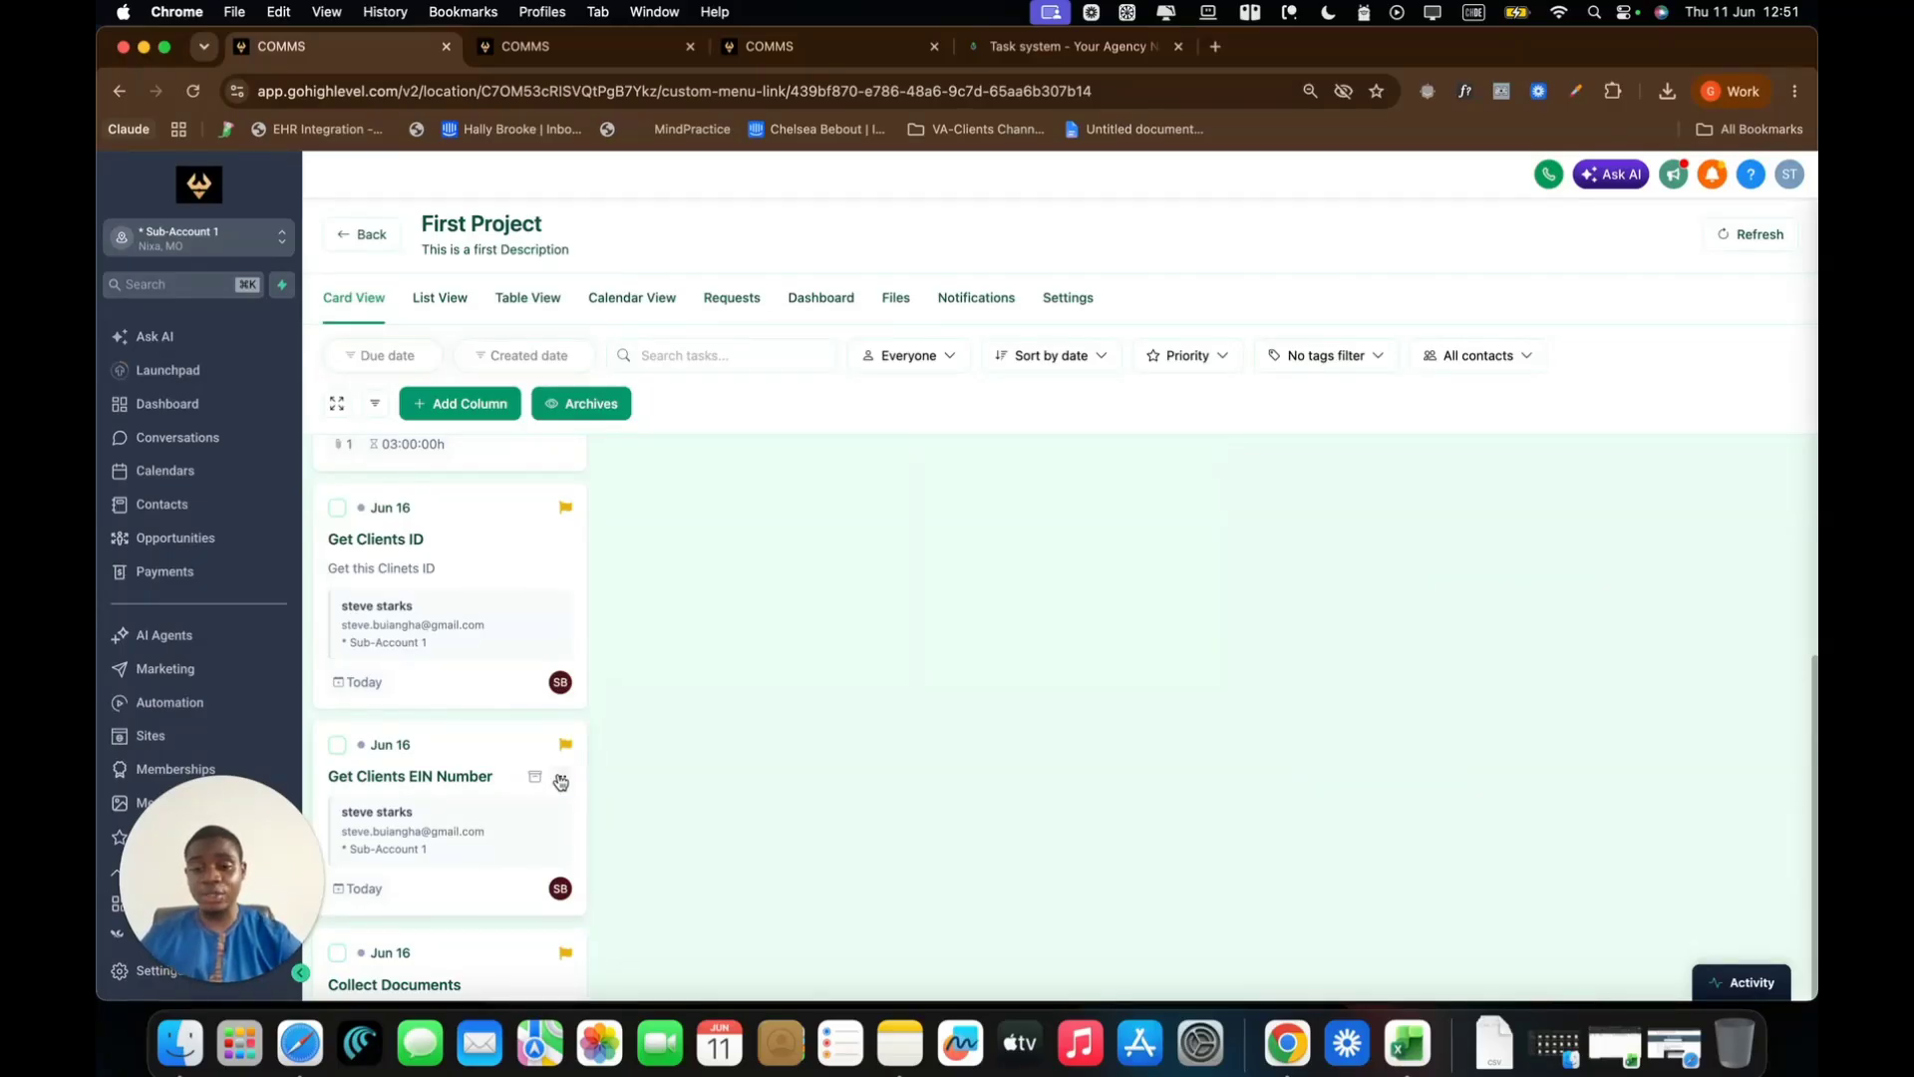
# Delete the Get Clients ID, Get Clients EIN Number and Collect Documents tasks from the board
pyautogui.scroll(1, 560, 780)
pyautogui.click(561, 592)
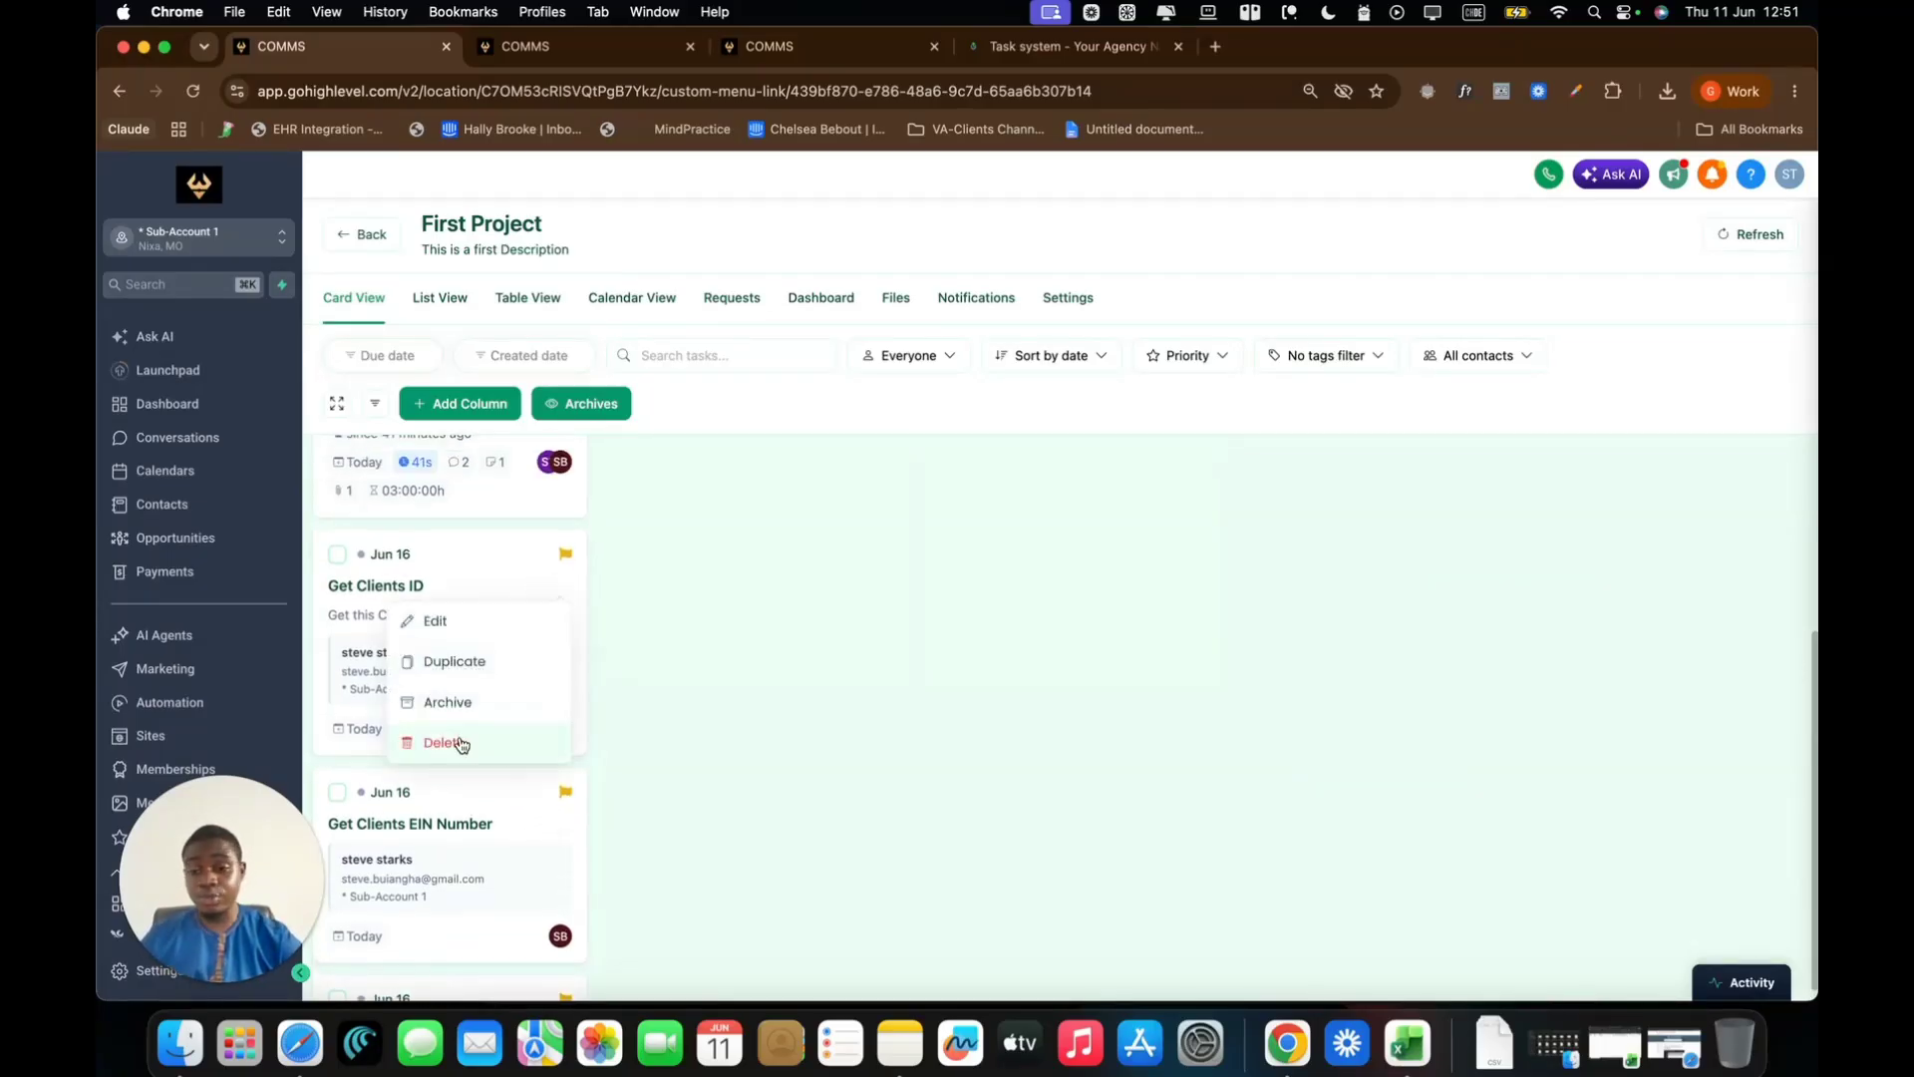
pyautogui.click(461, 744)
pyautogui.click(1093, 673)
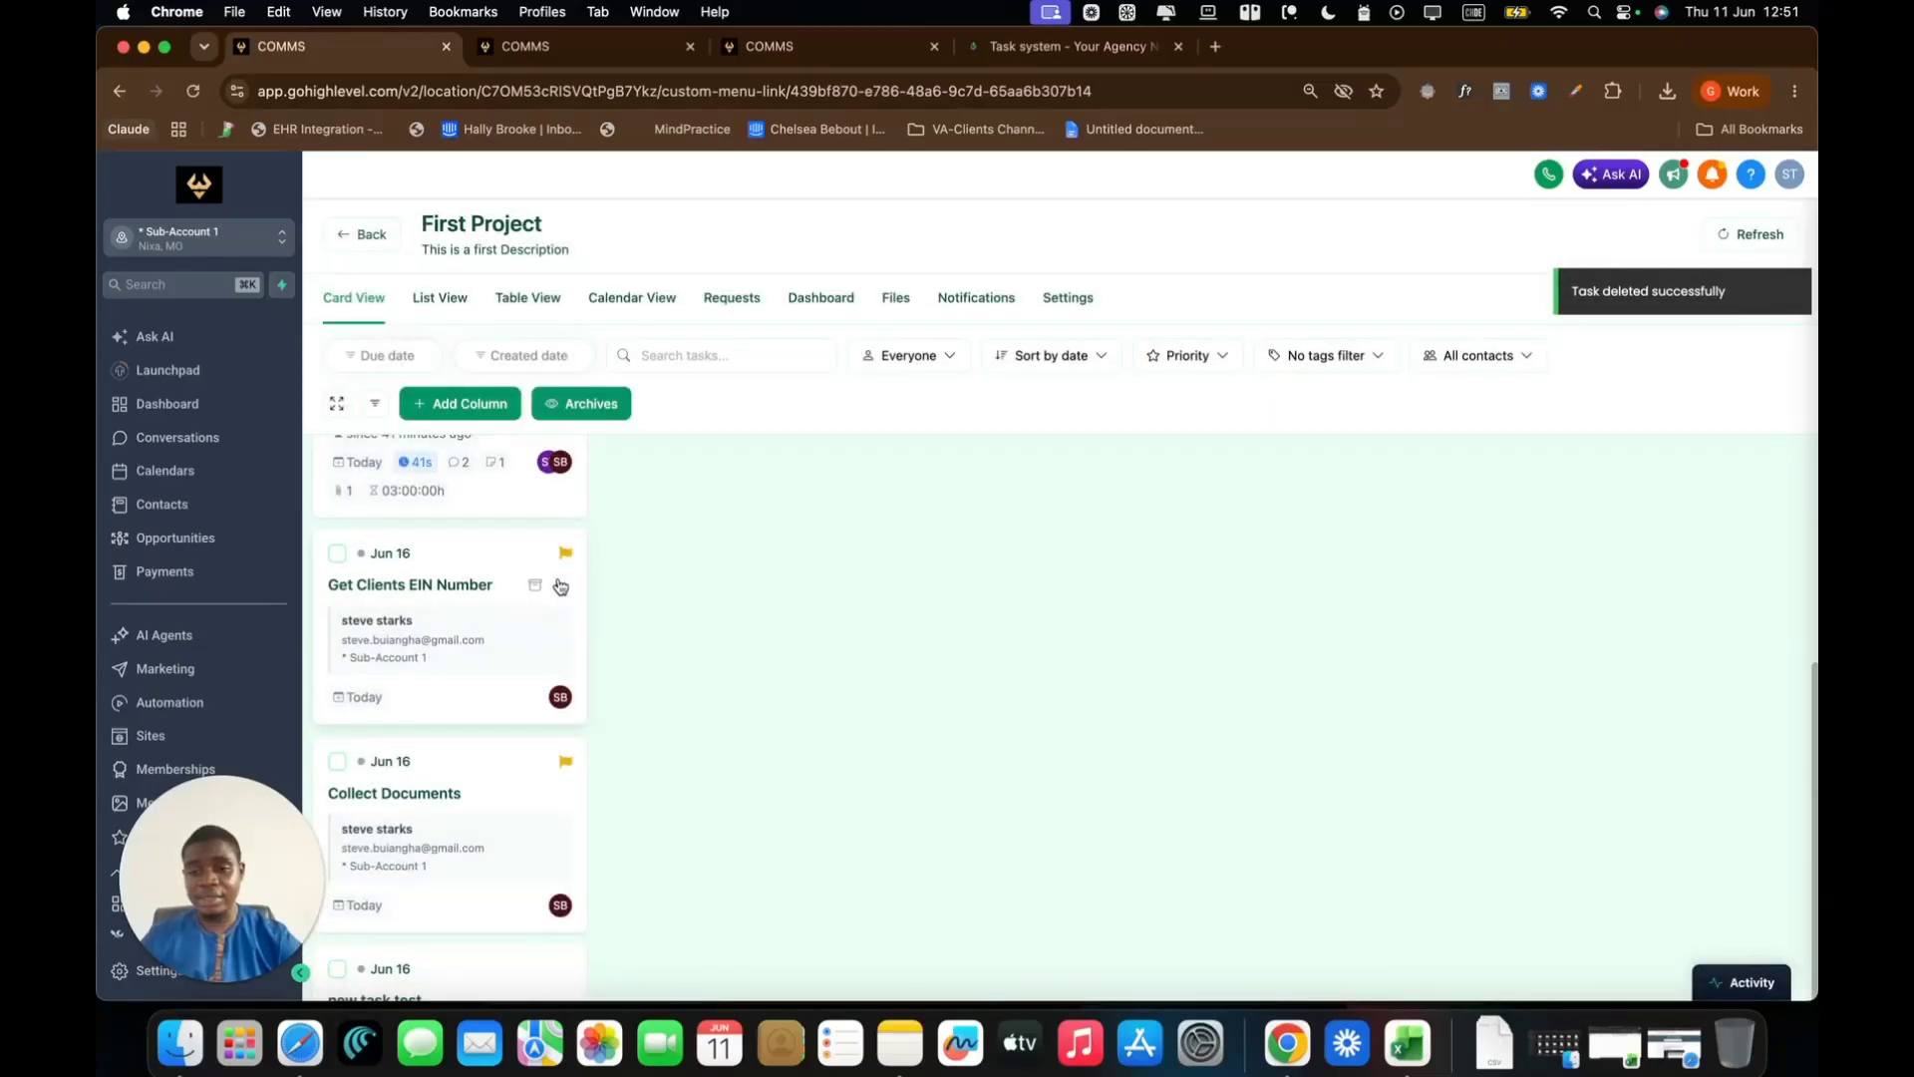
pyautogui.click(560, 587)
pyautogui.click(477, 743)
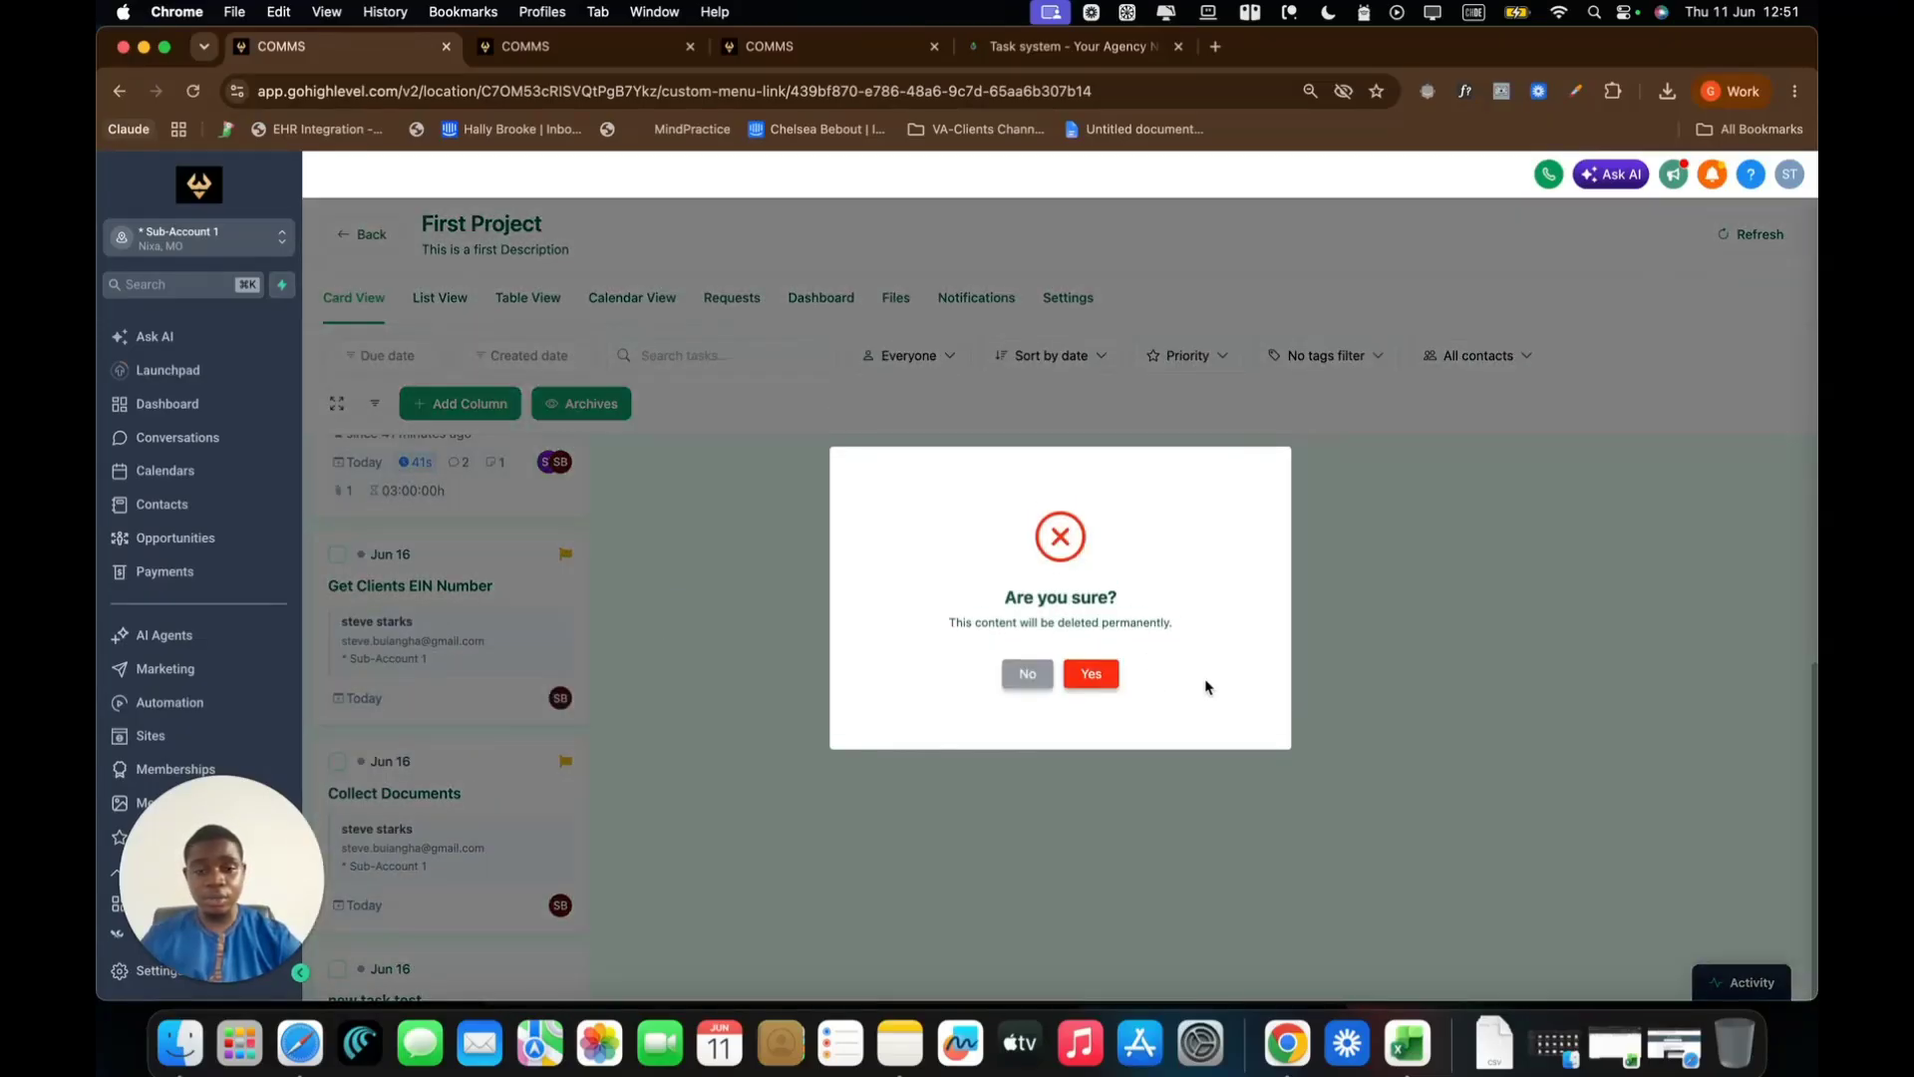
pyautogui.click(1083, 673)
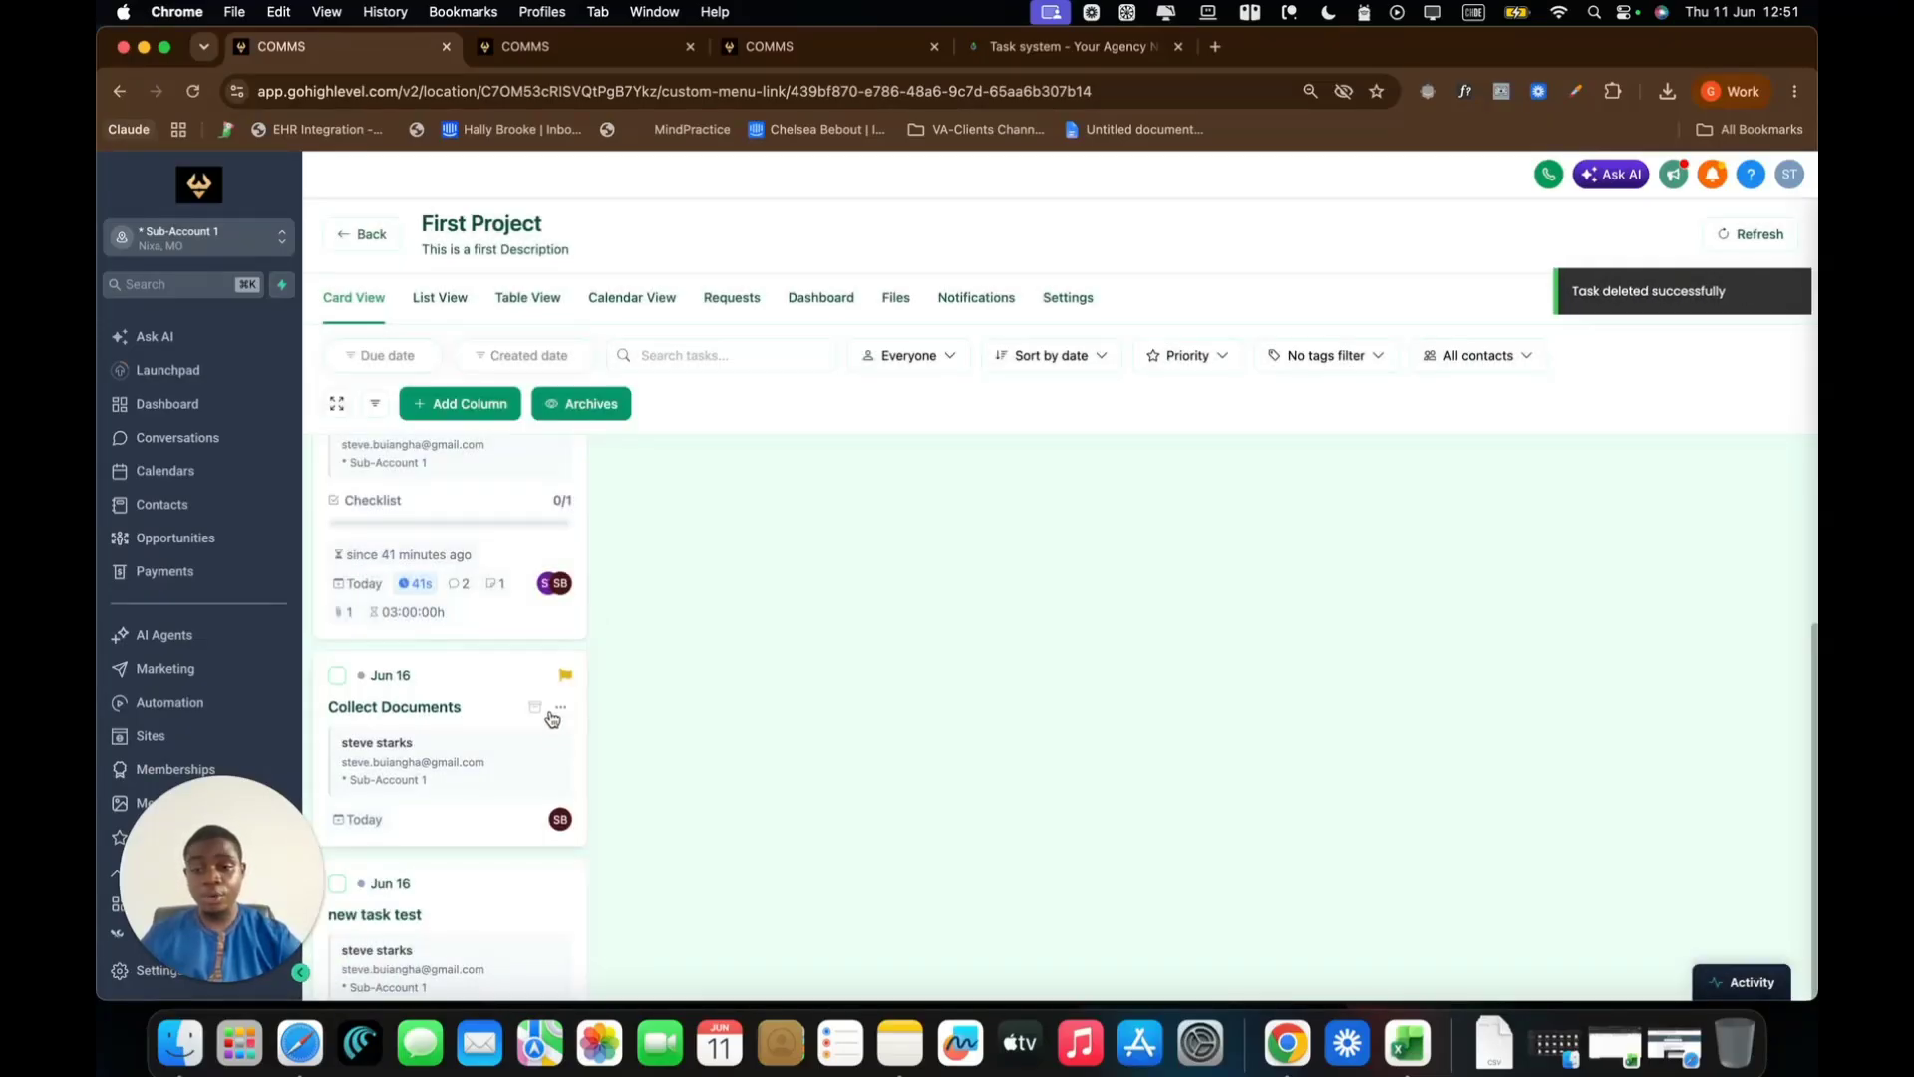
pyautogui.click(563, 712)
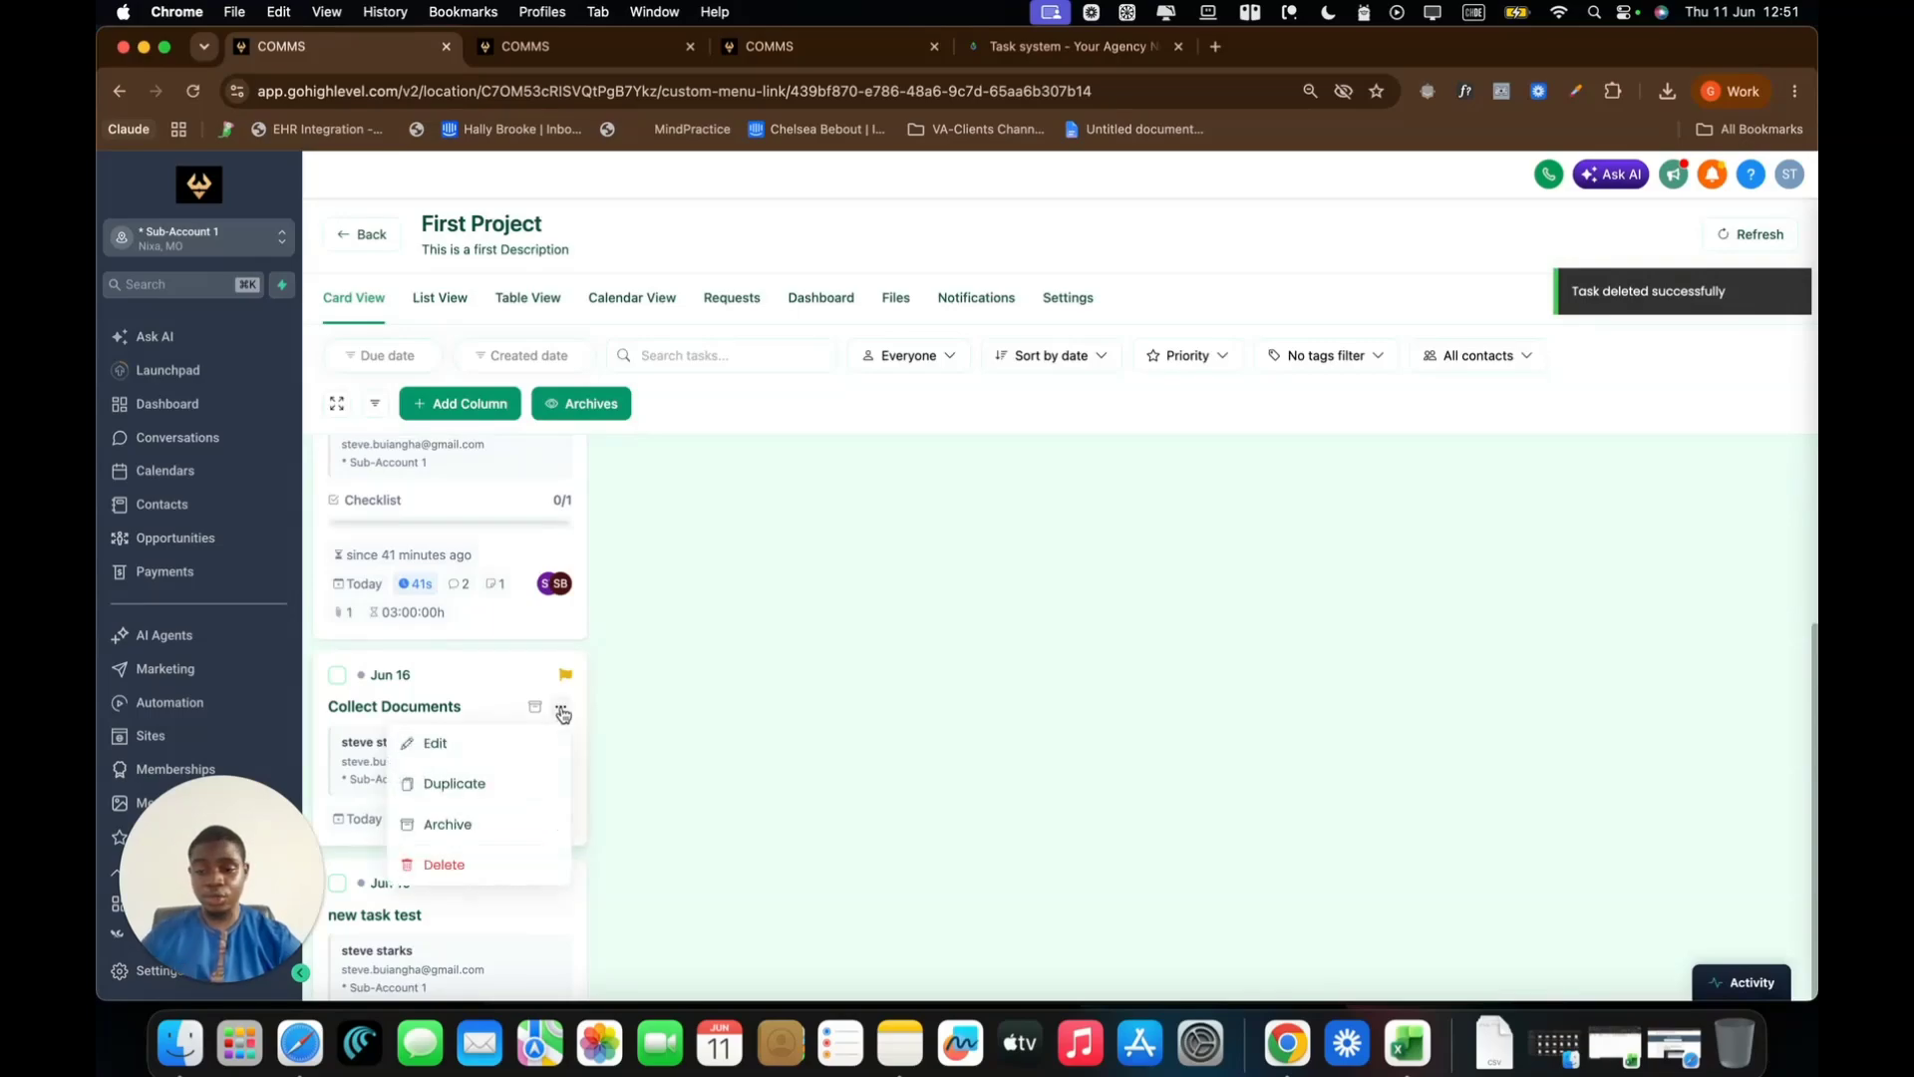
pyautogui.click(501, 863)
pyautogui.click(1093, 677)
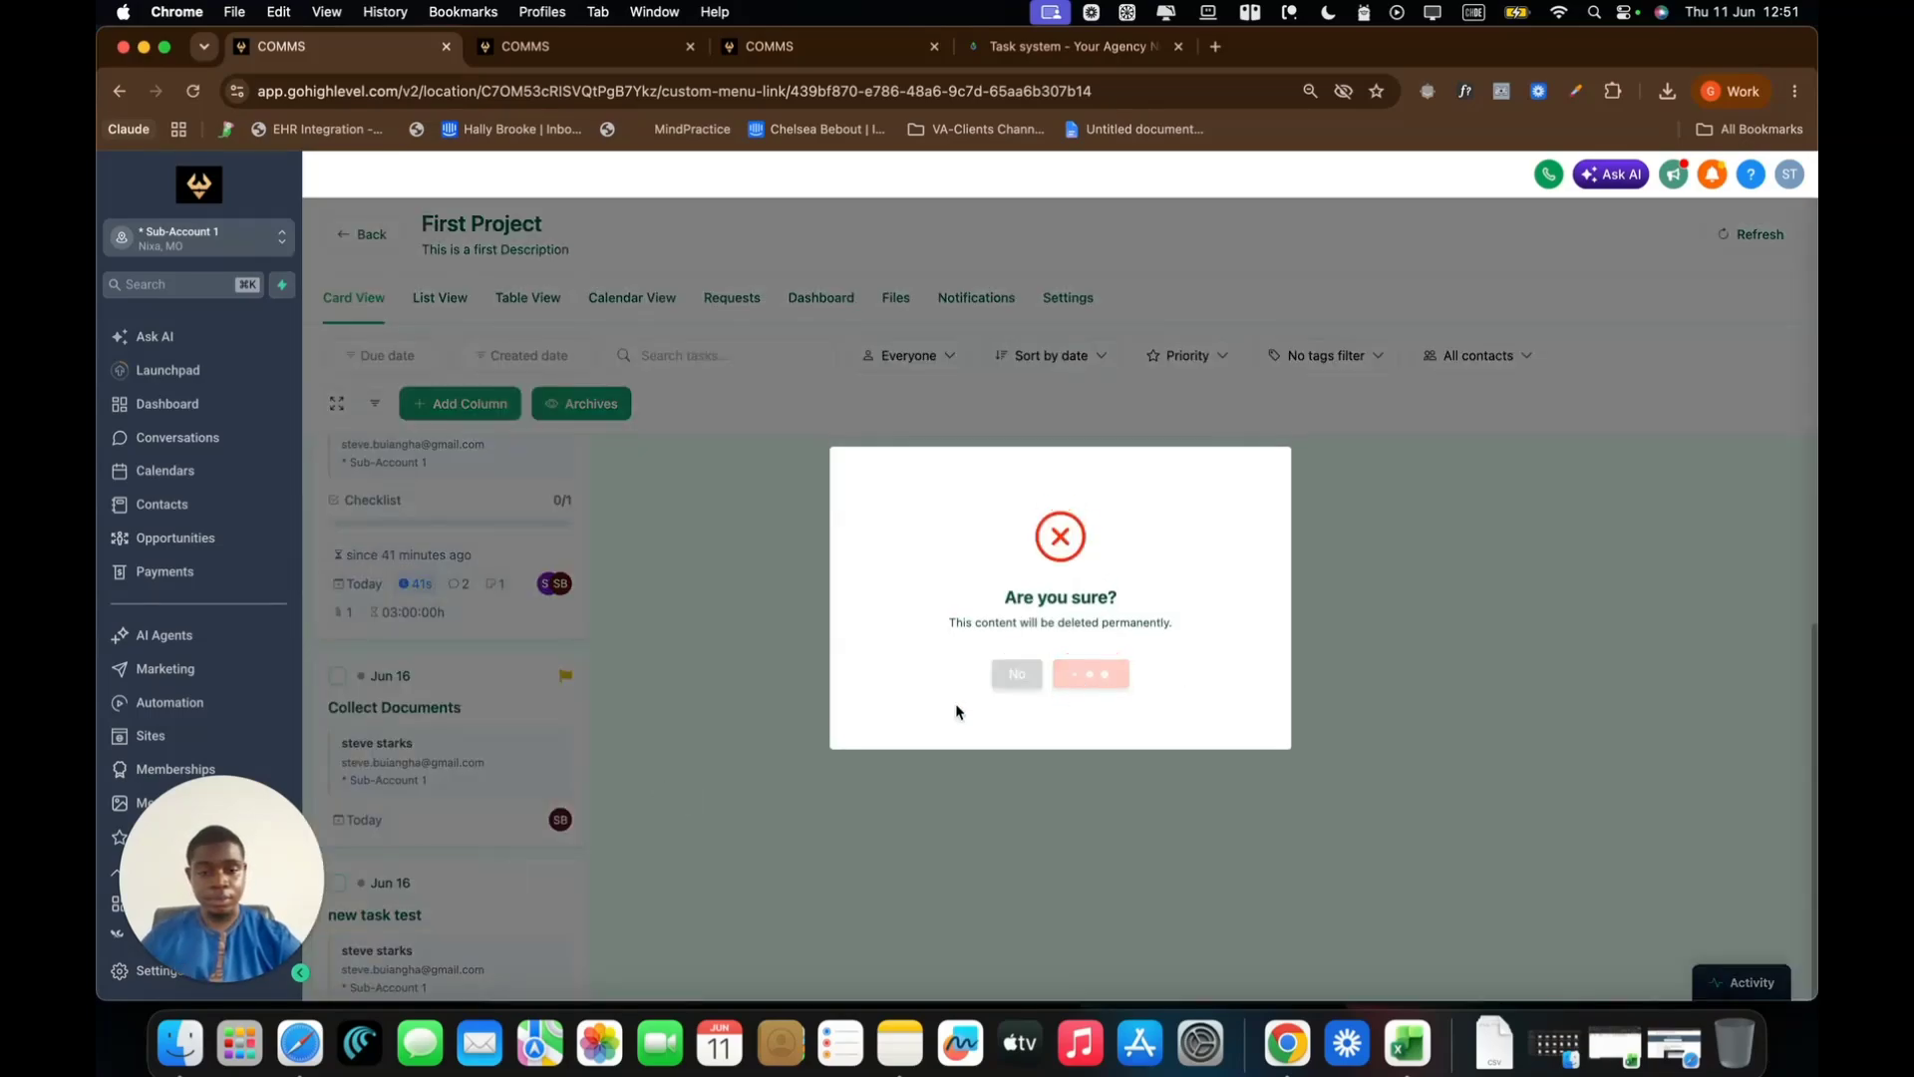
# Load the remaining New Task cards and refresh the board to update task counts
pyautogui.scroll(2, 835, 696)
pyautogui.scroll(-2, 835, 697)
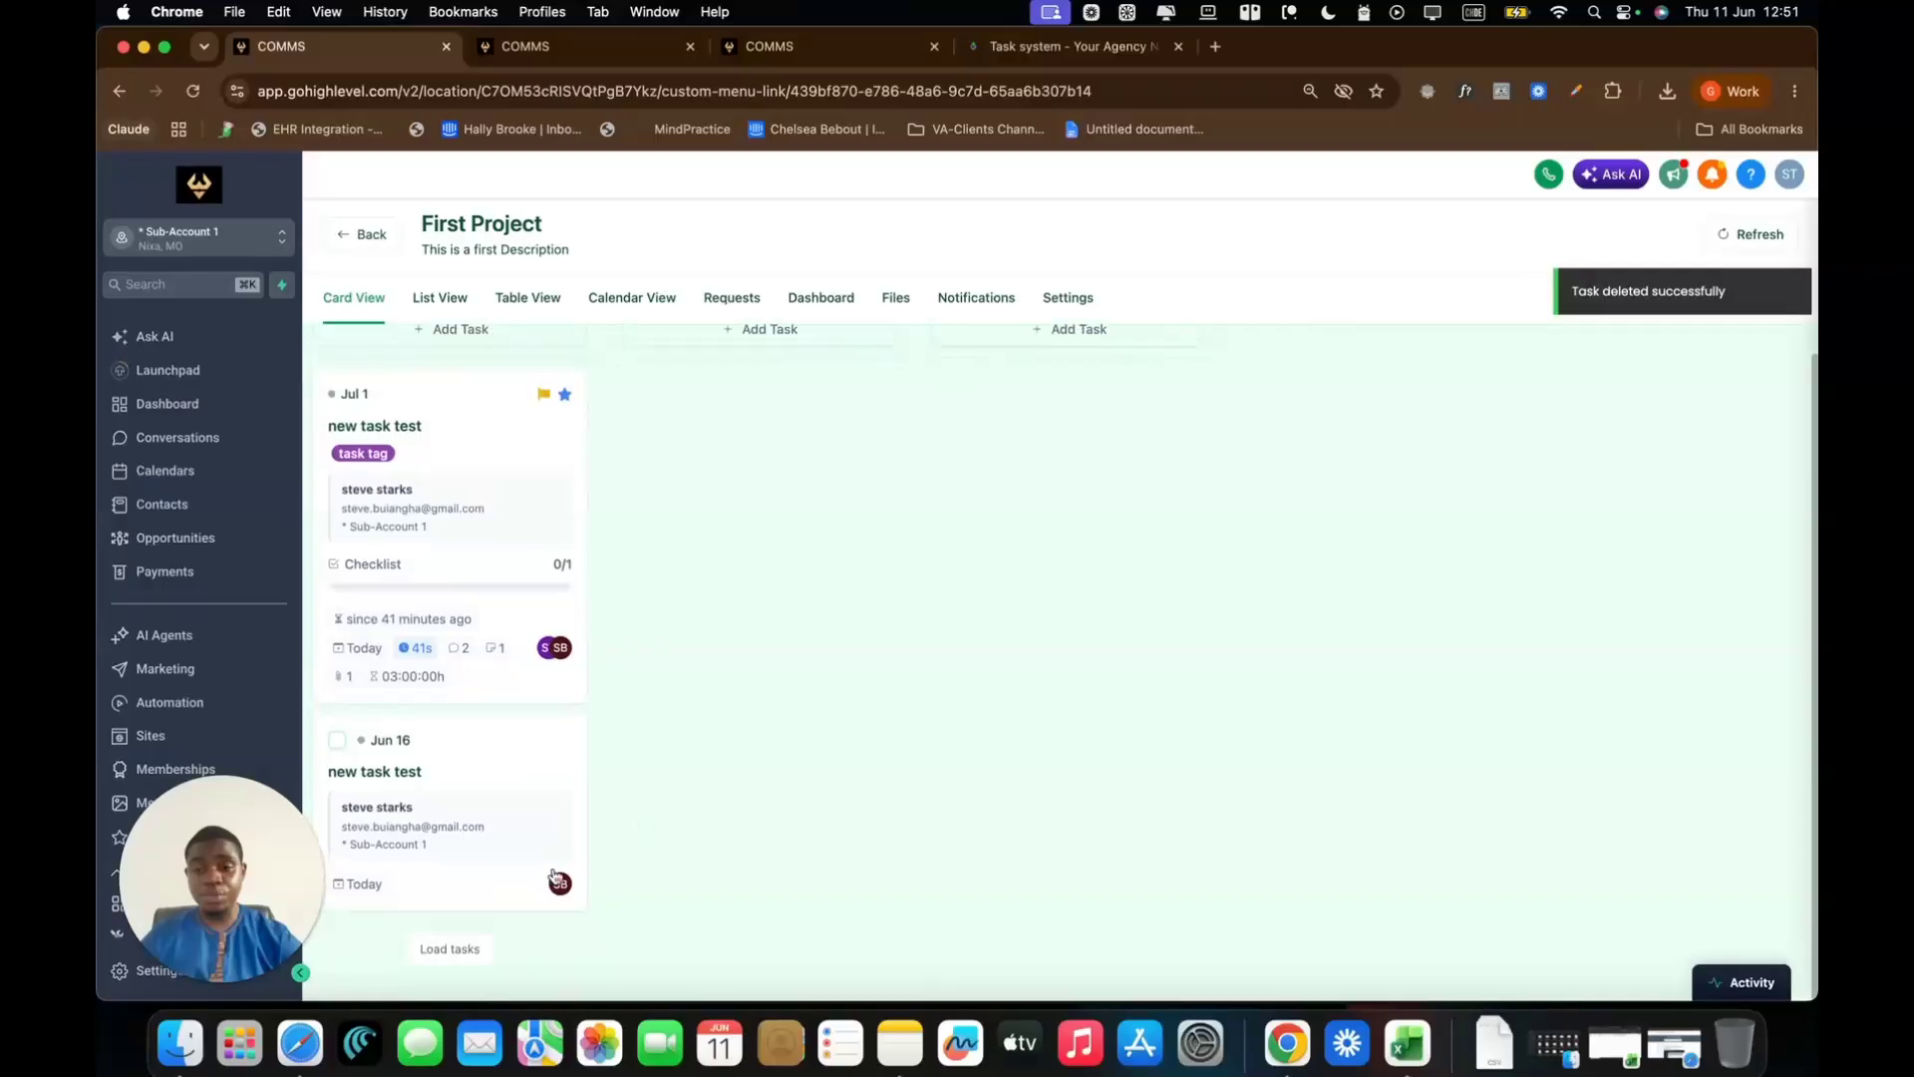
pyautogui.click(455, 964)
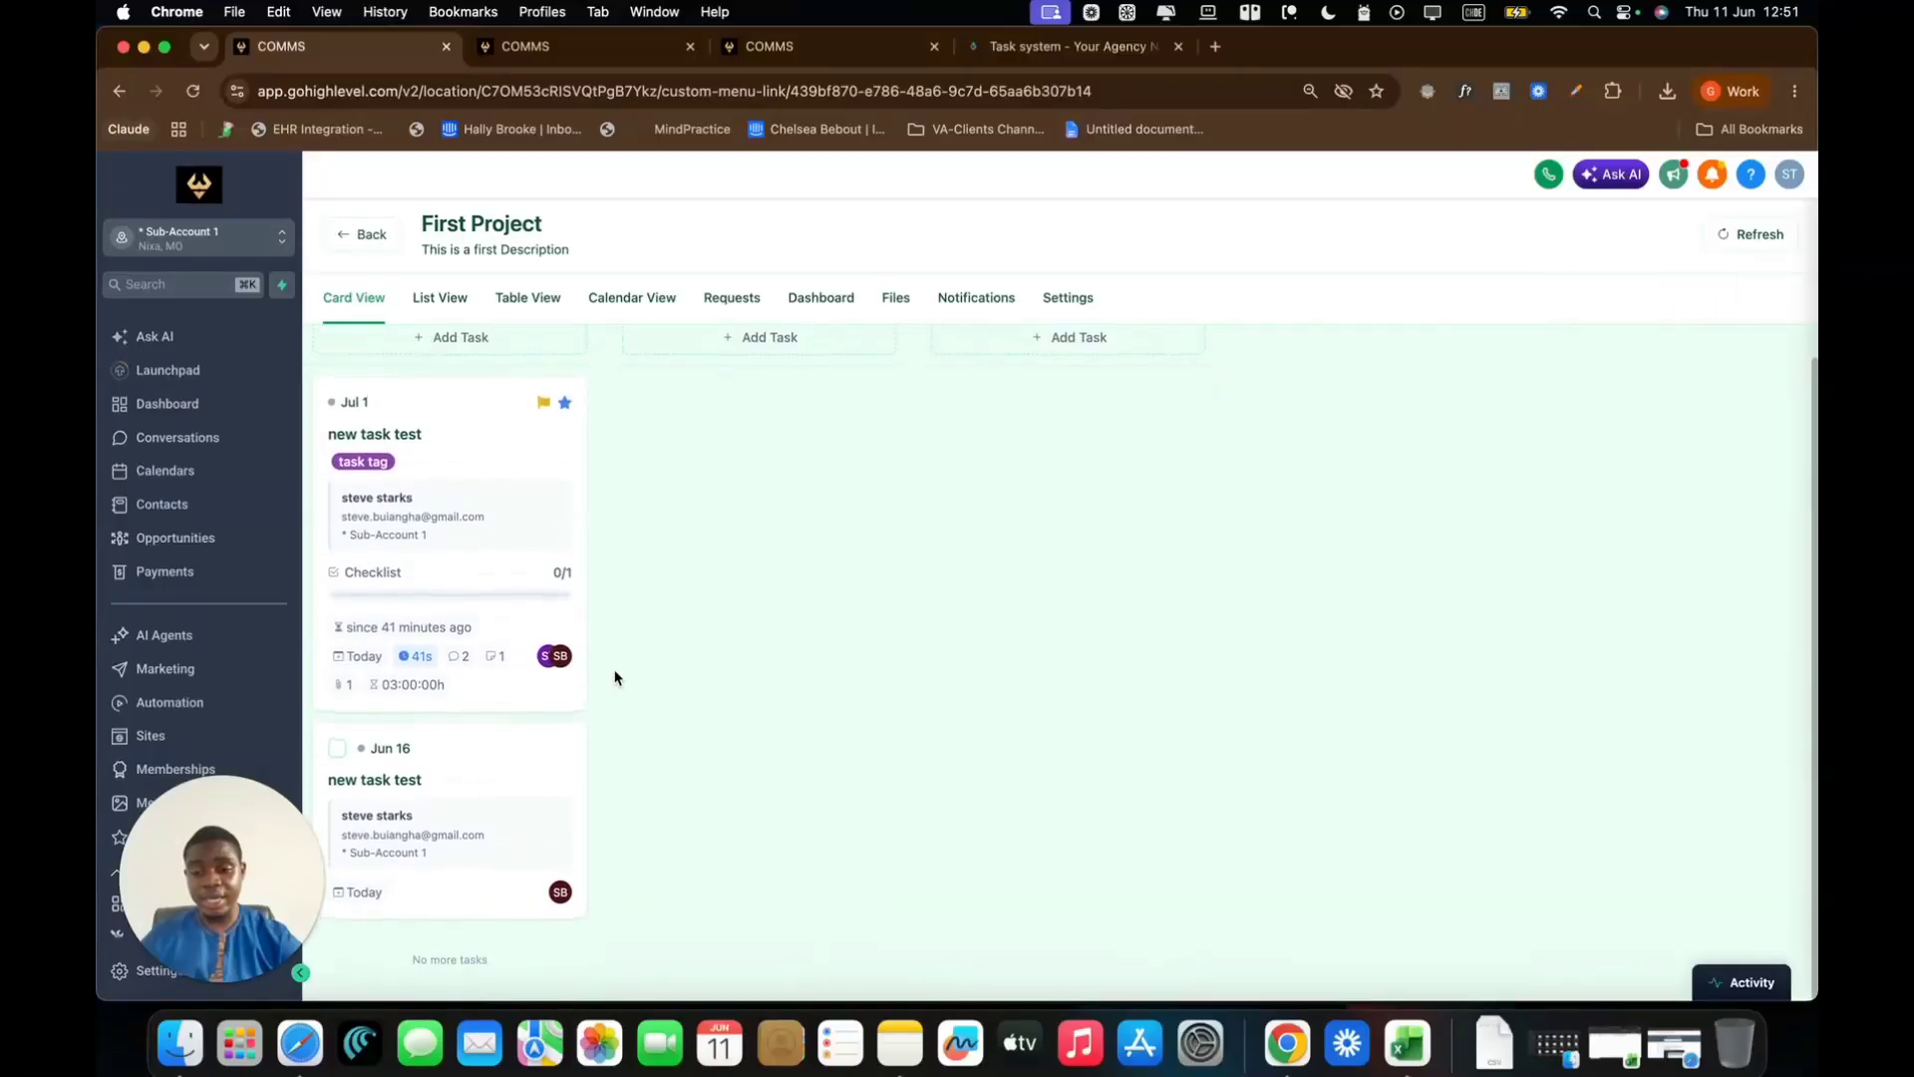
pyautogui.scroll(2, 613, 673)
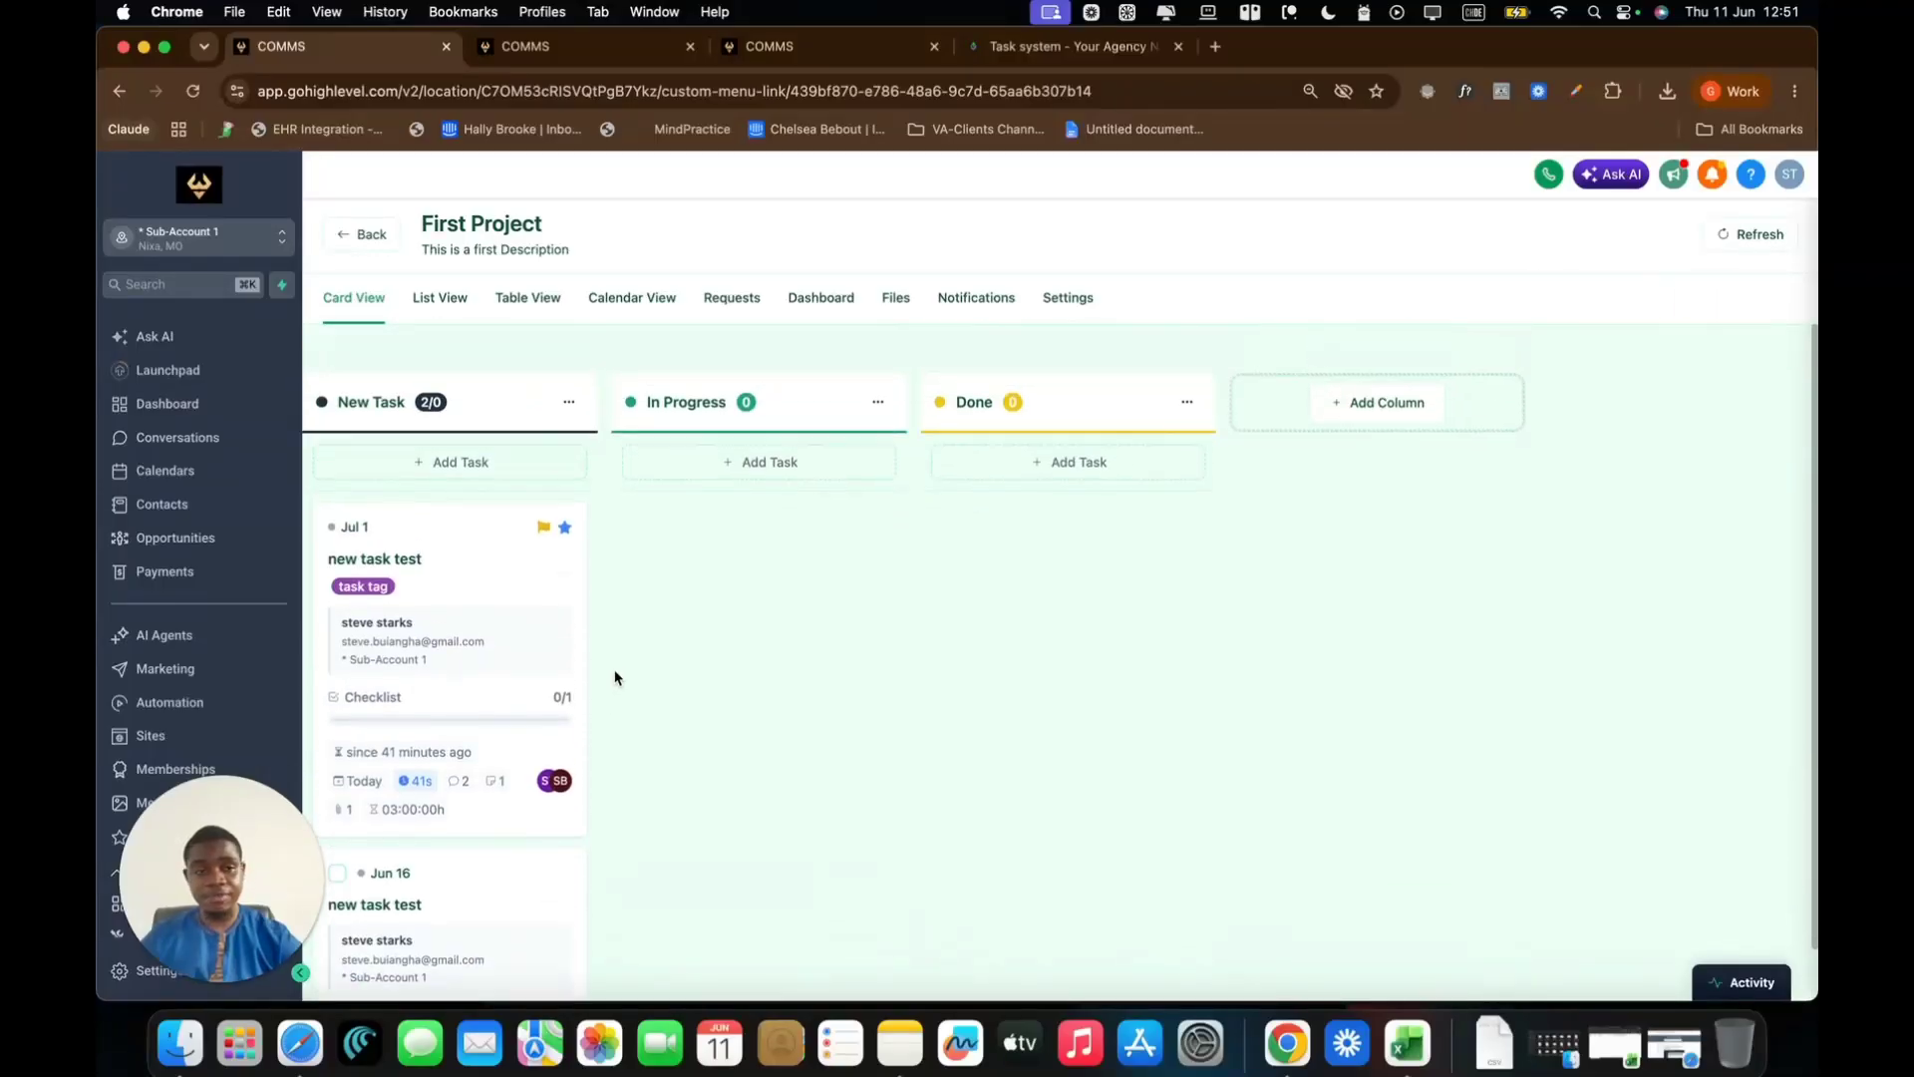
pyautogui.click(1730, 243)
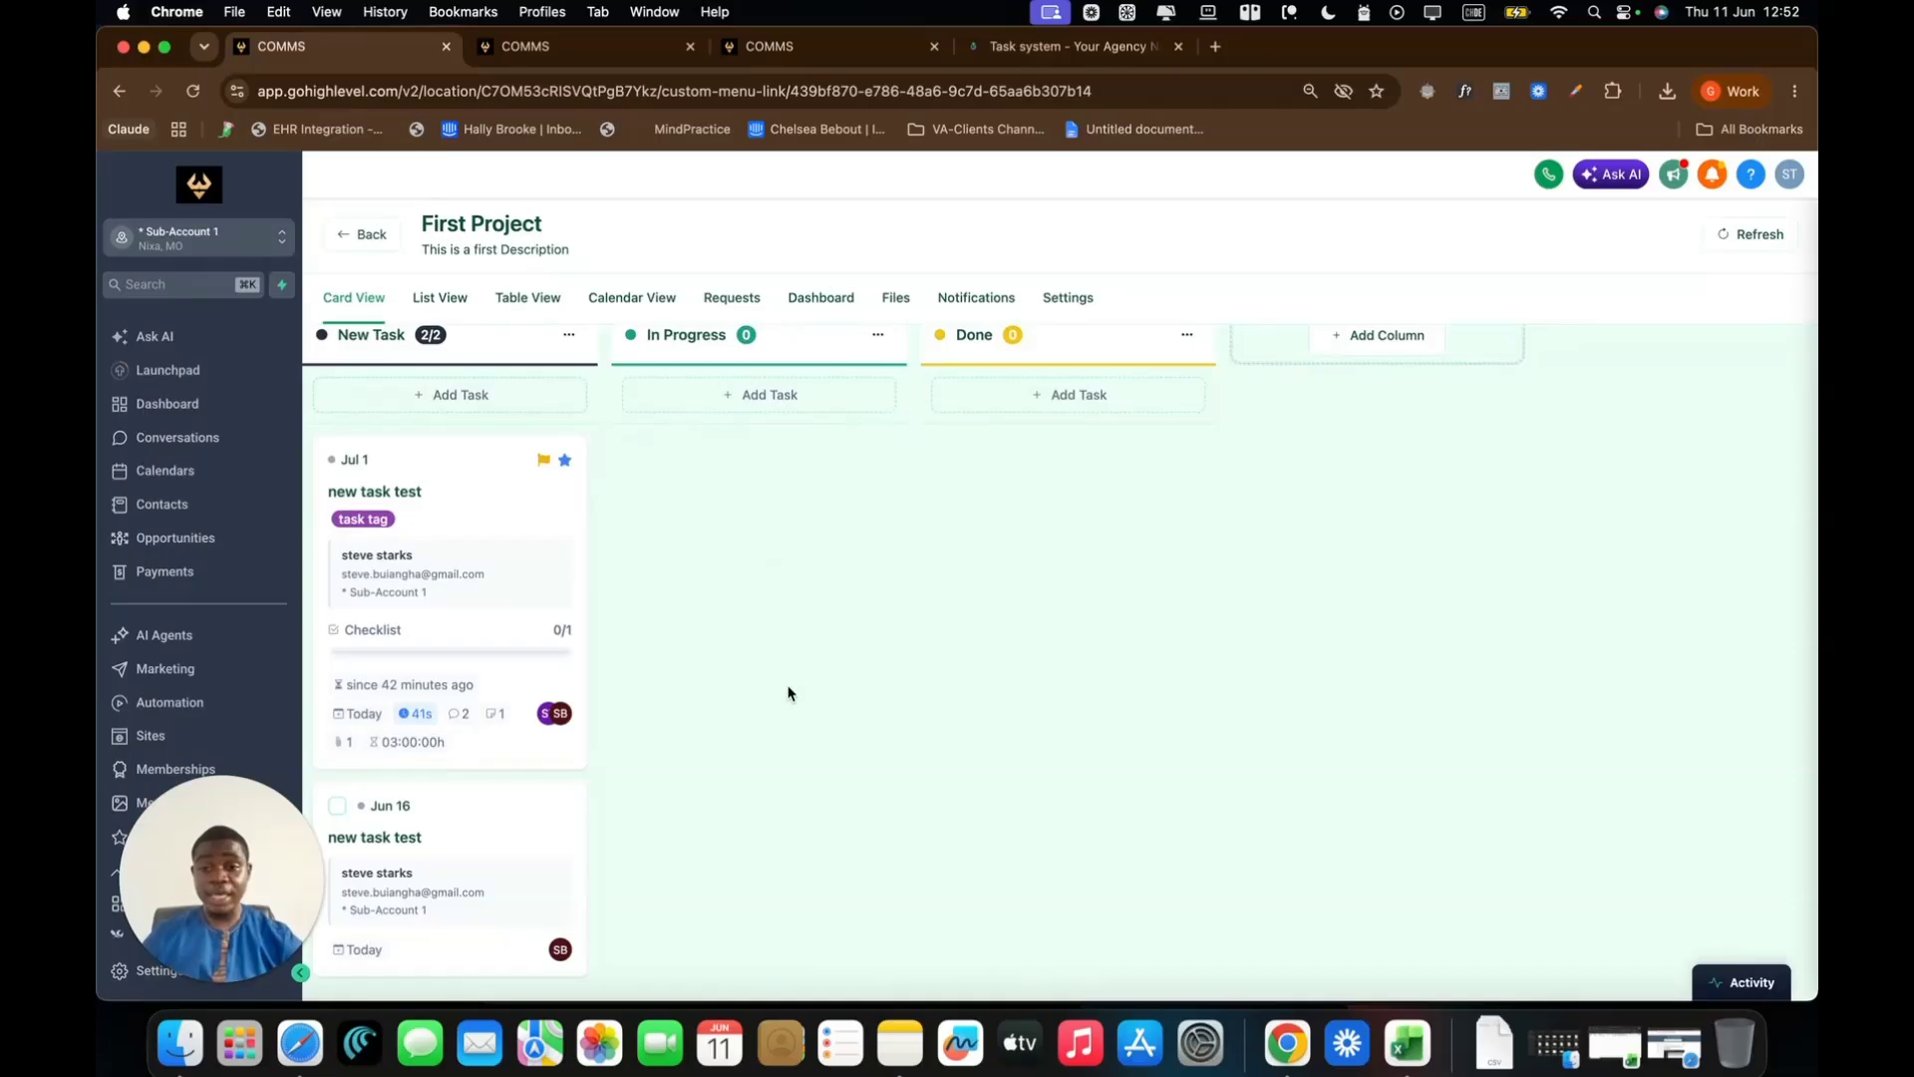
# Return to the projects list, check the Onboarding procedure in Task Procedures, then go to Contacts
pyautogui.click(369, 237)
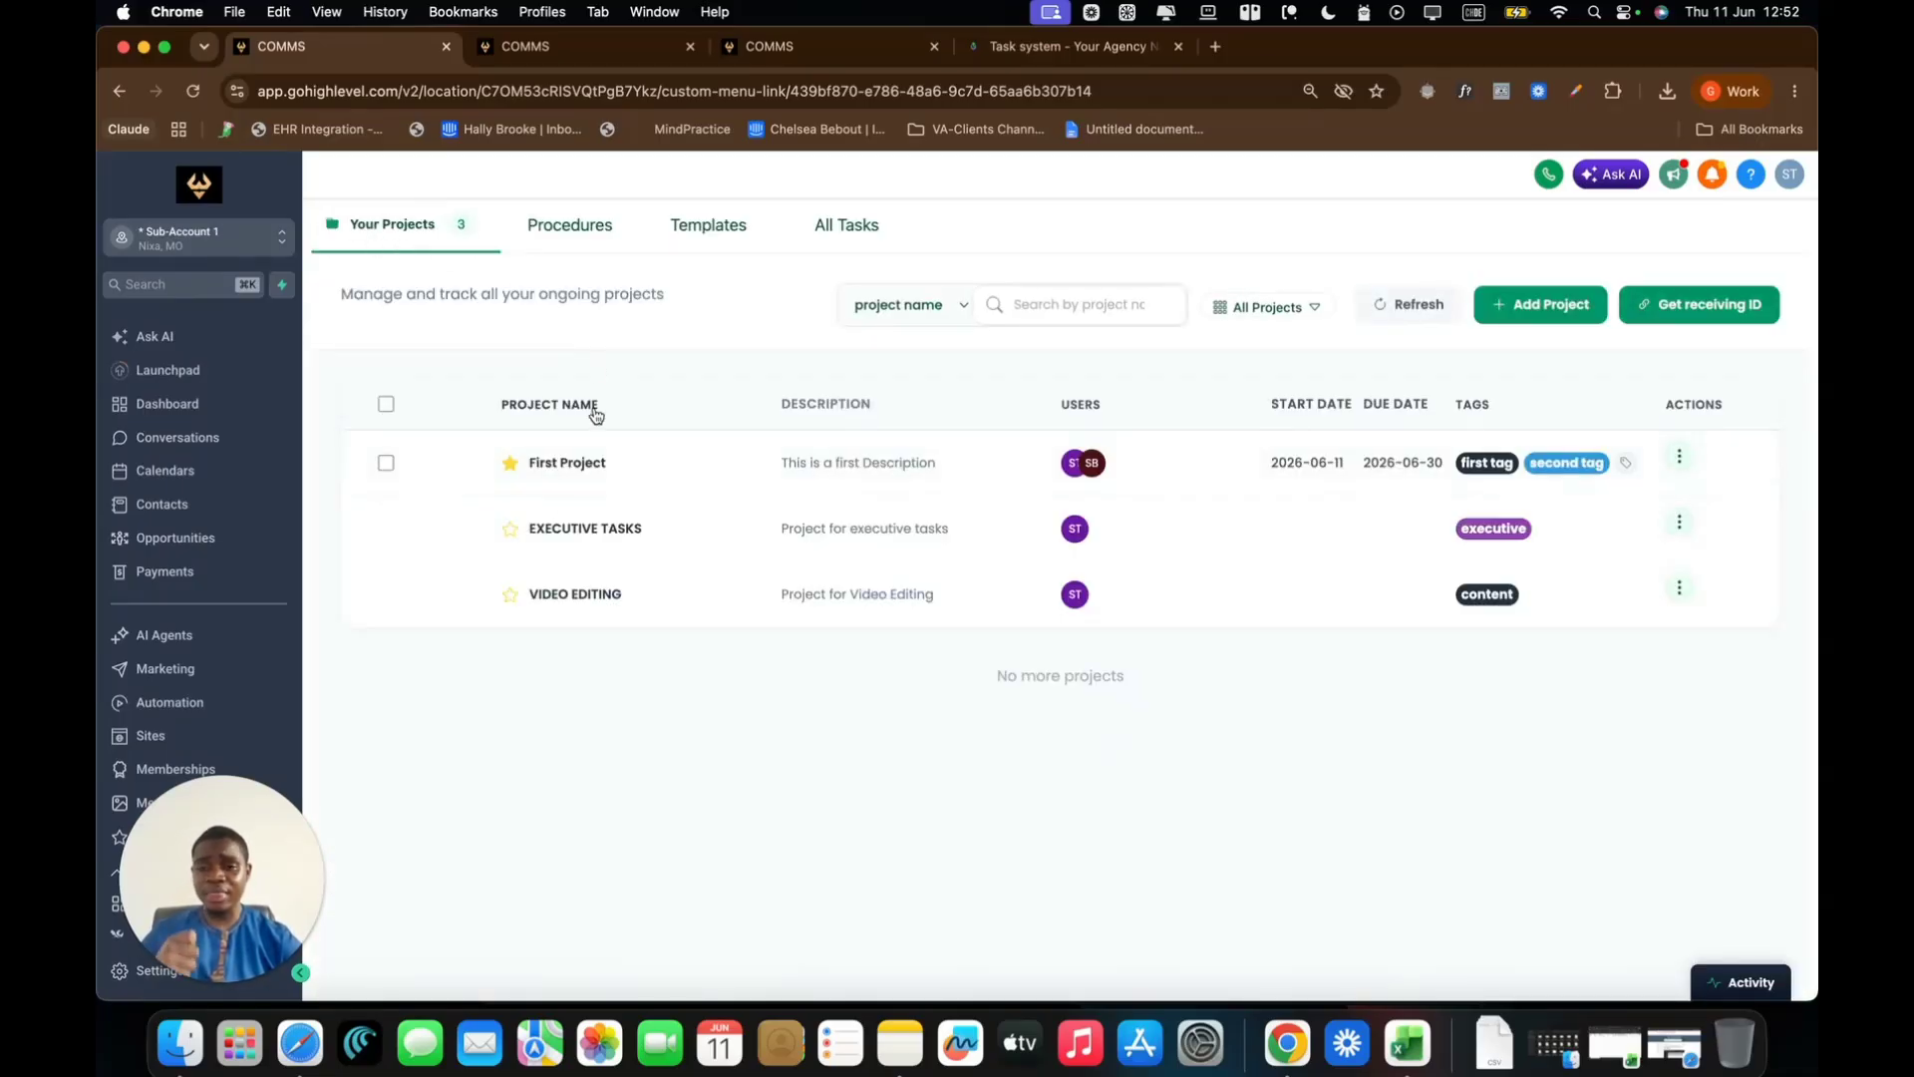
pyautogui.click(565, 229)
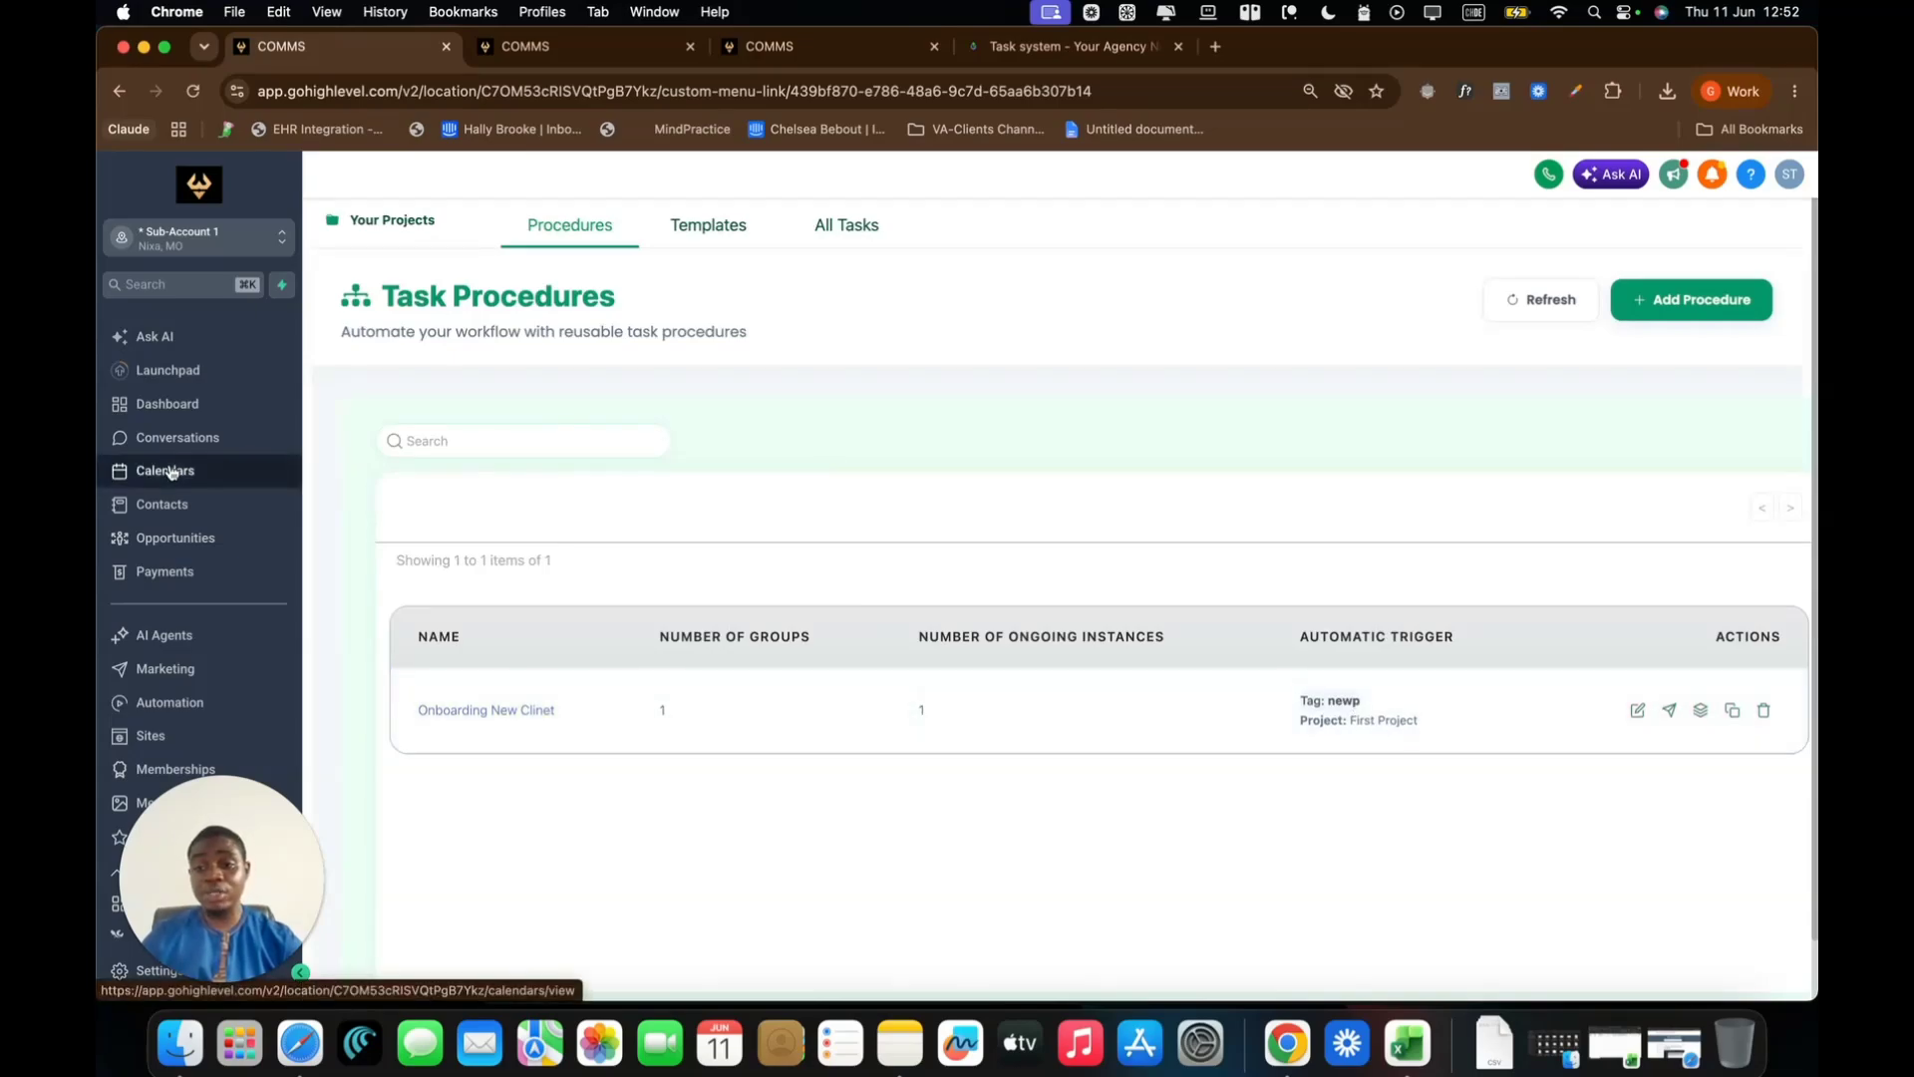
pyautogui.click(194, 512)
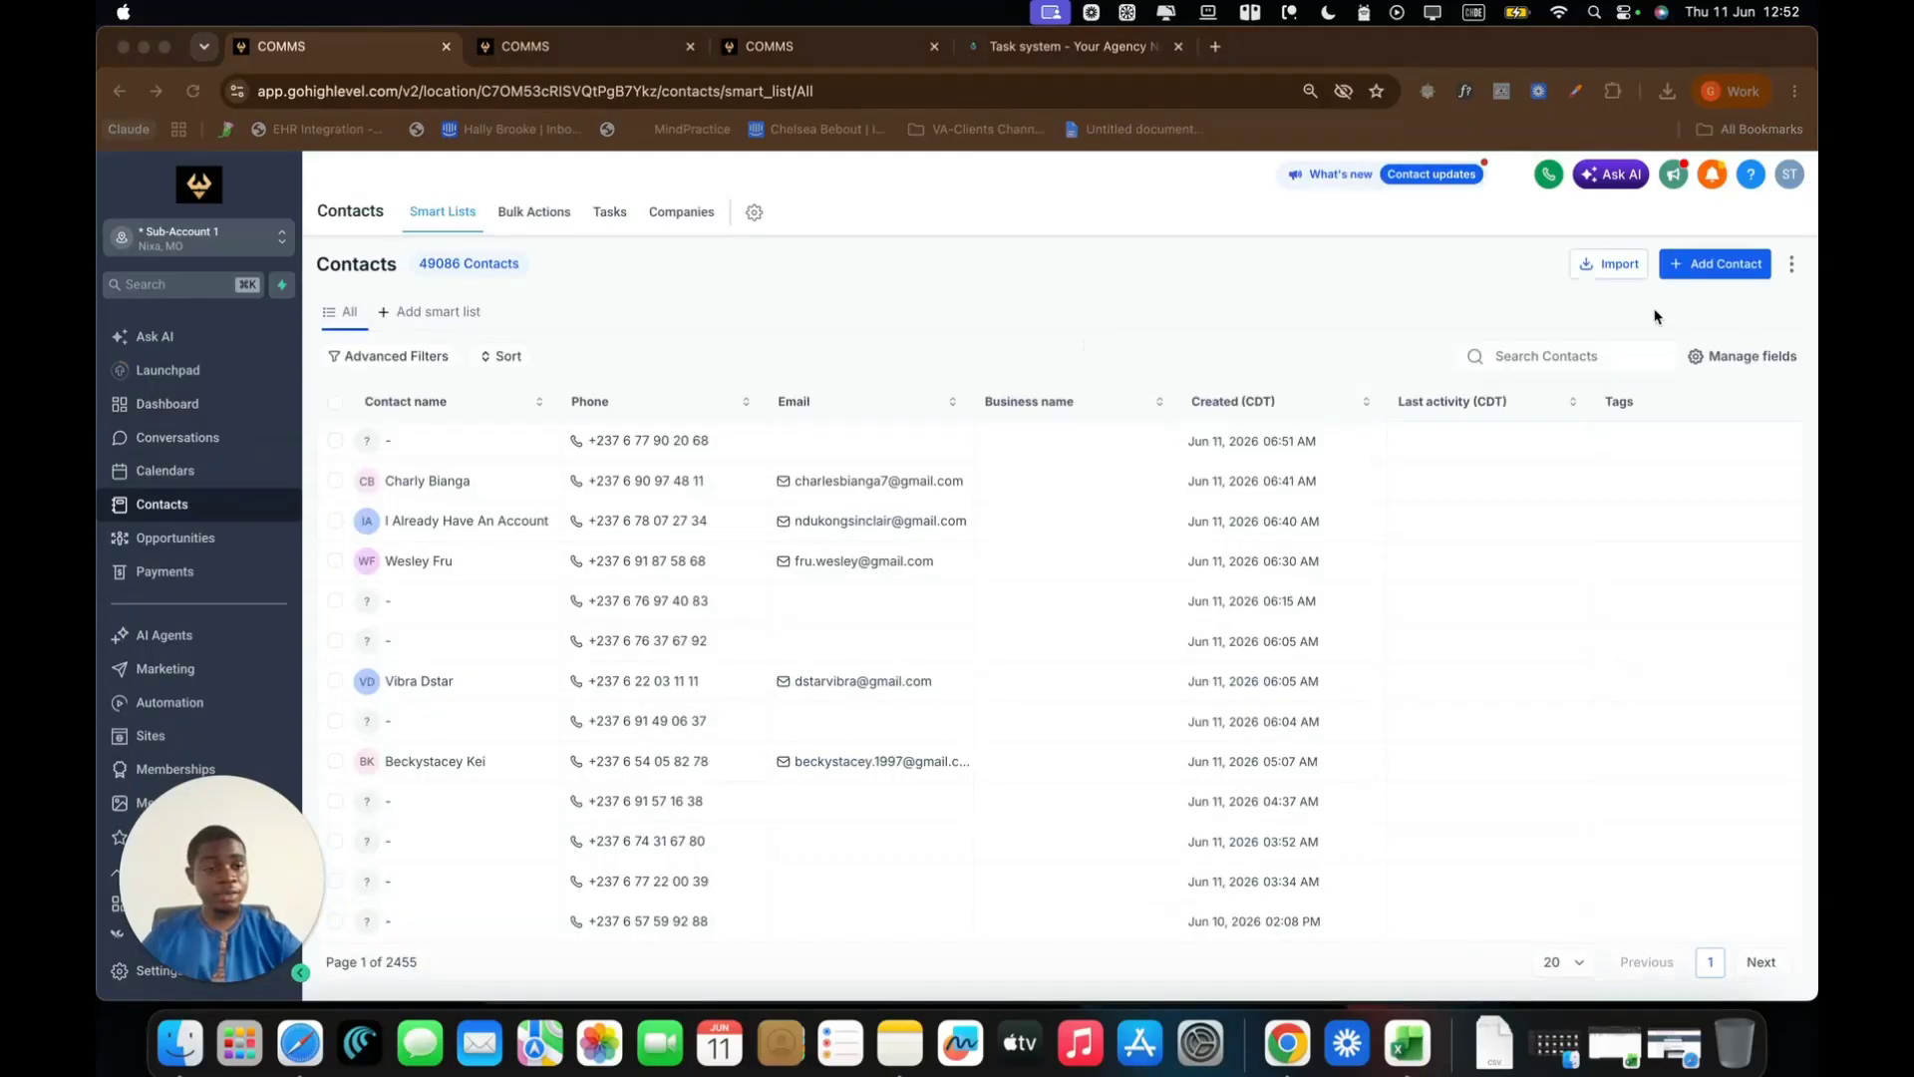
# Search contacts by the test contact's email address and open the matching record
pyautogui.click(1546, 355)
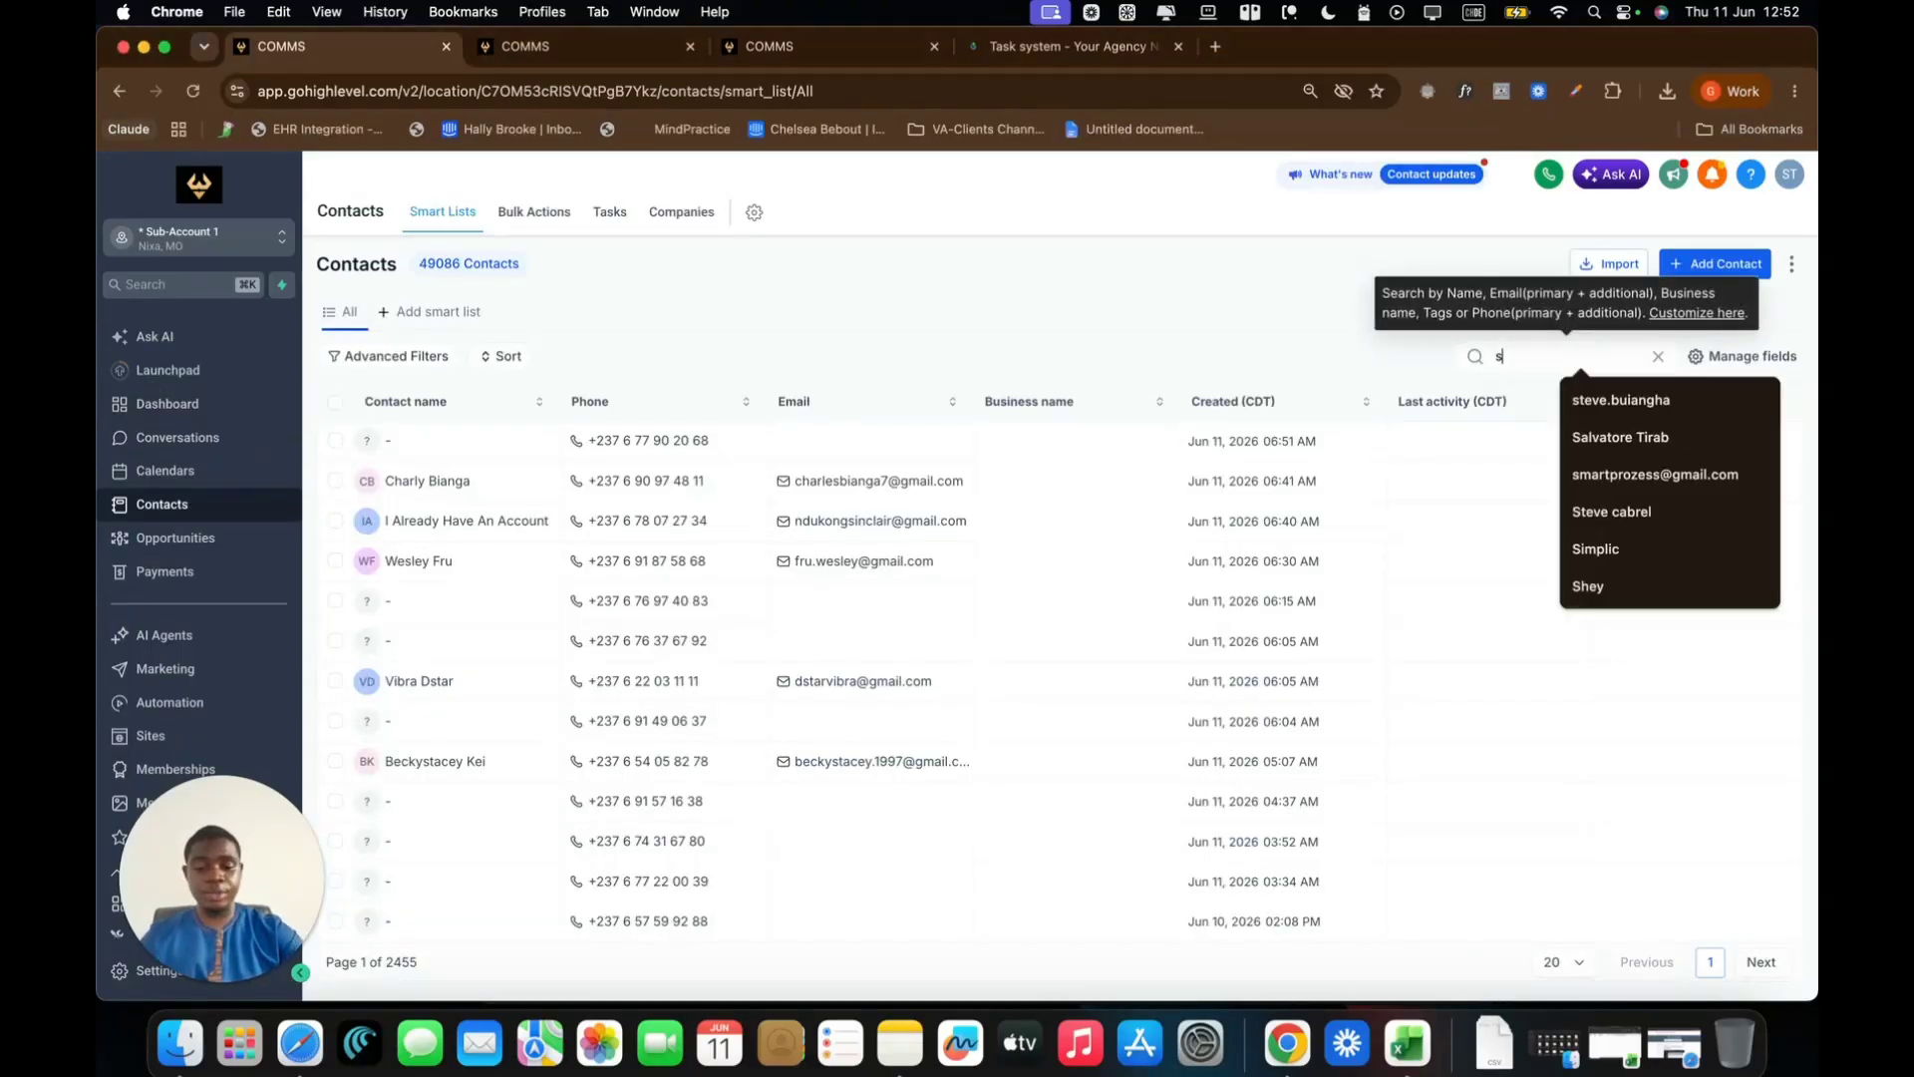
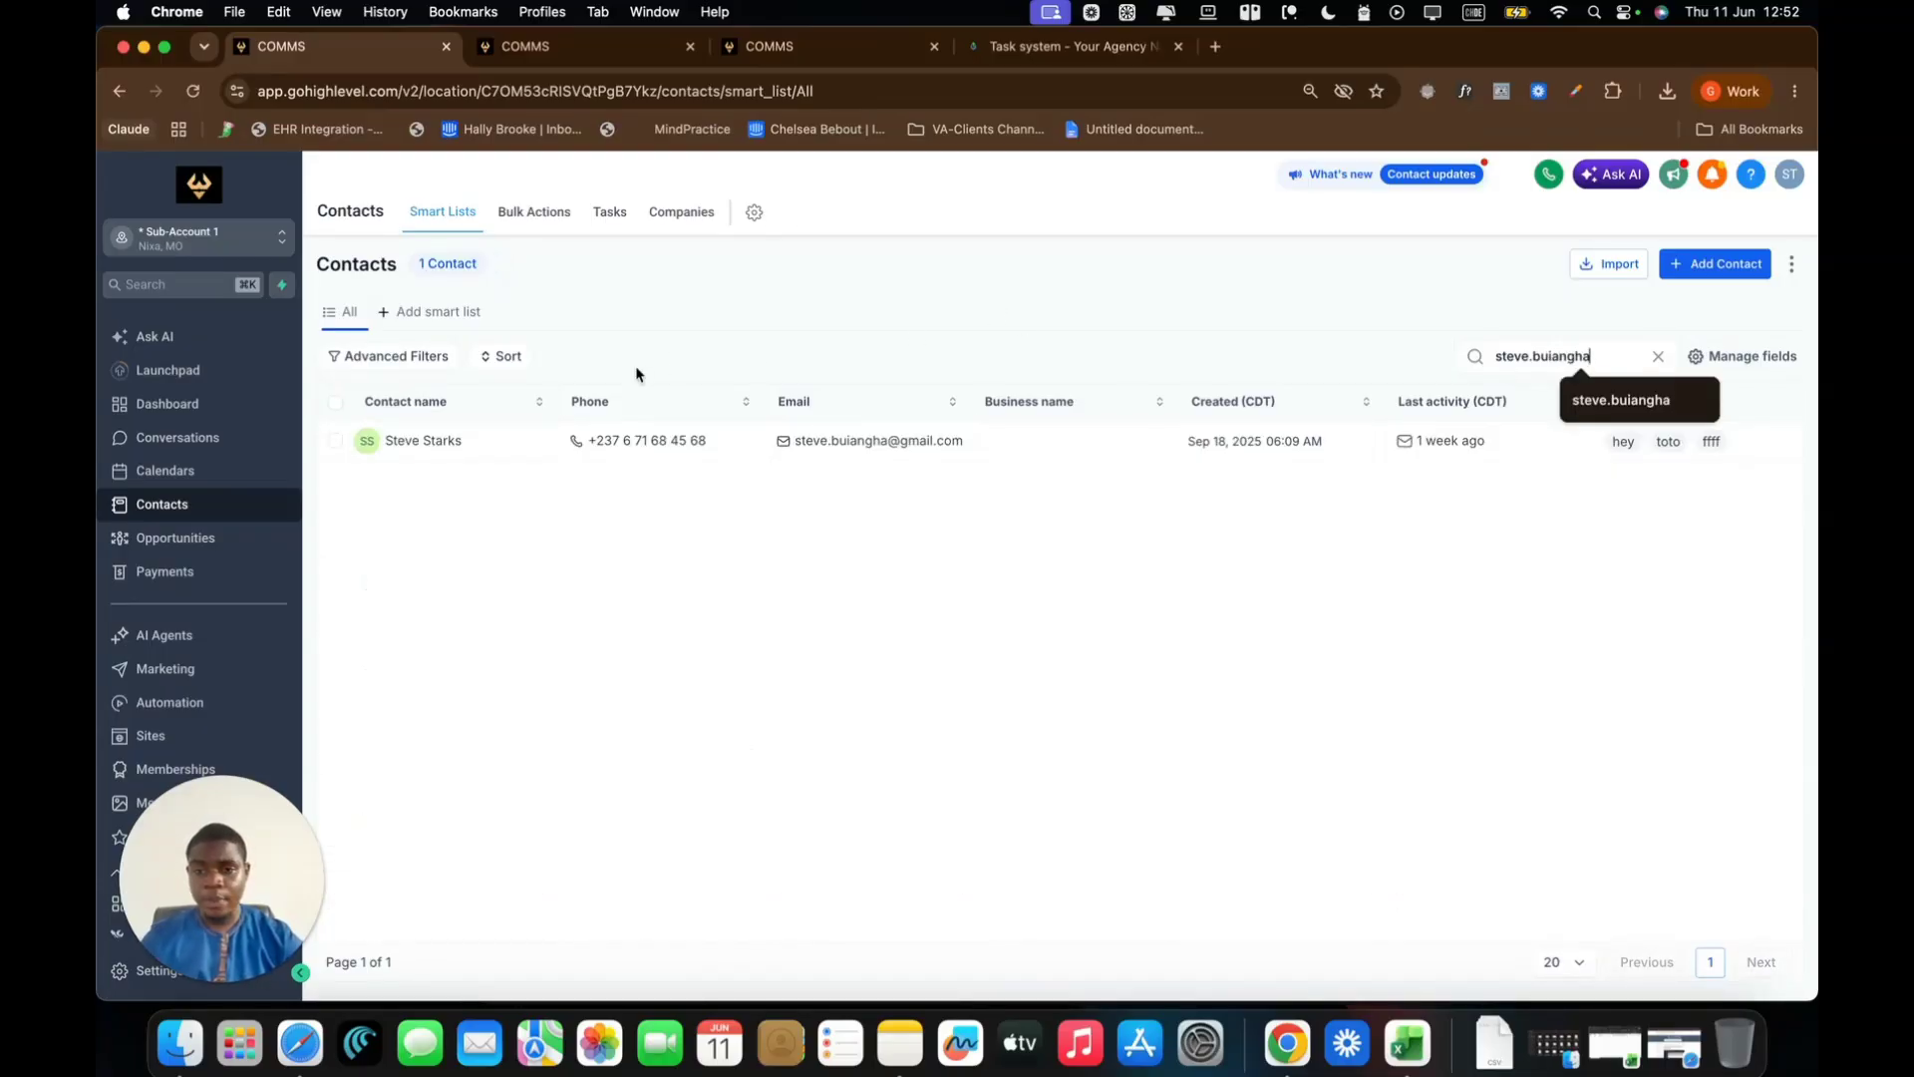
pyautogui.click(436, 449)
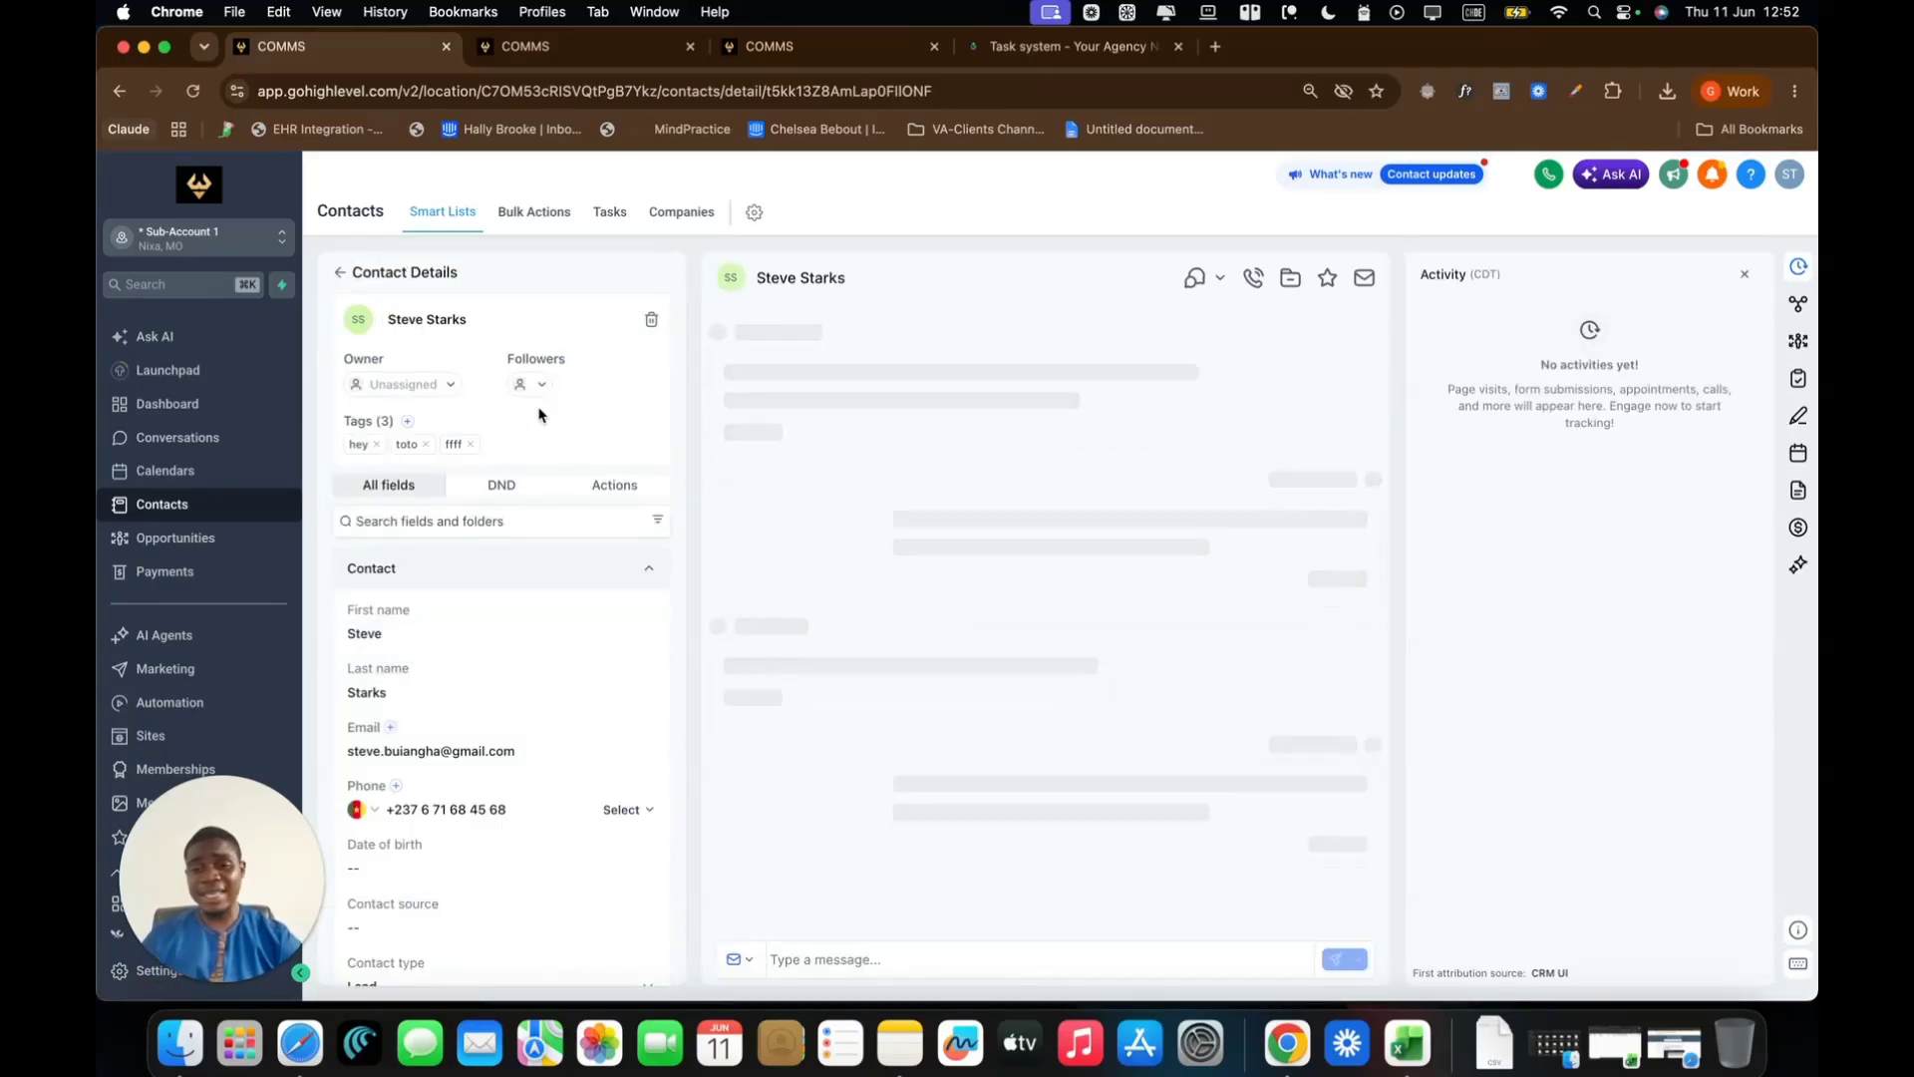
# Create a new 'newp' tag and apply it to the contact
pyautogui.click(409, 422)
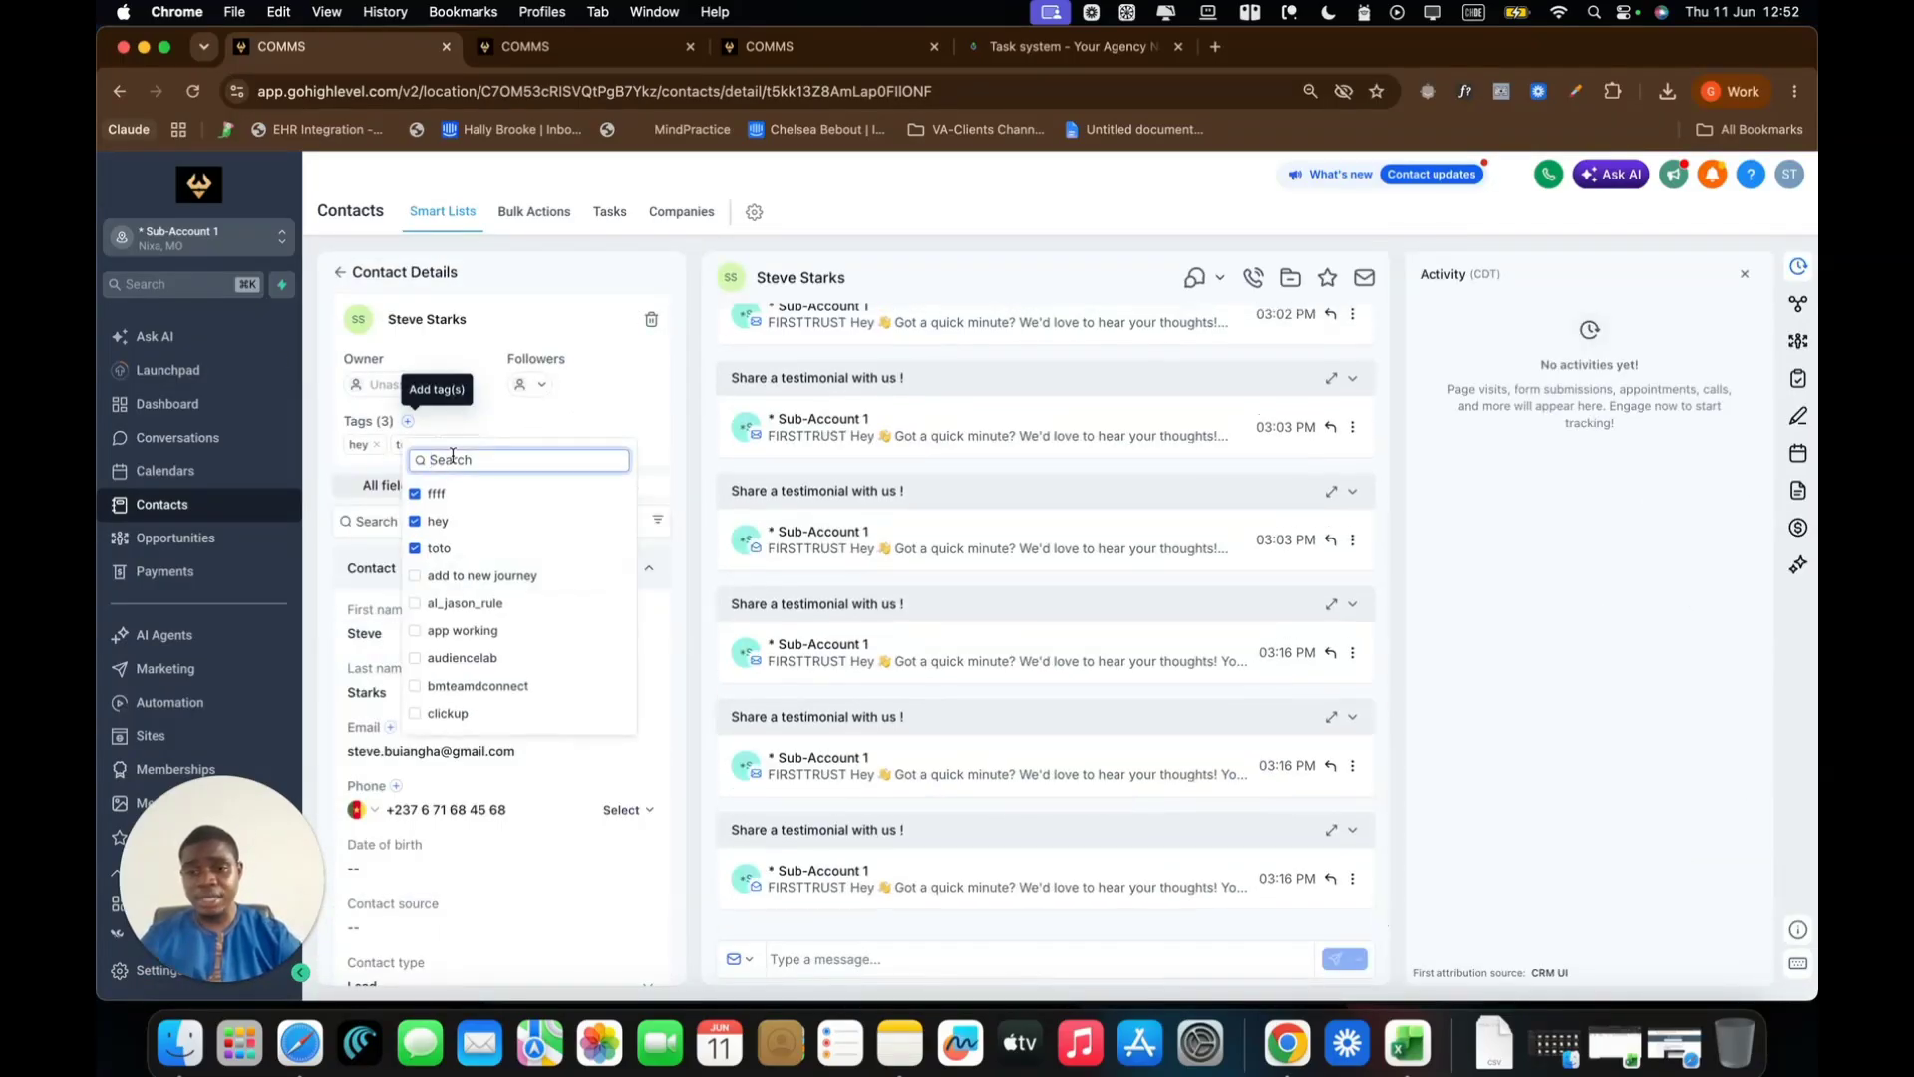
pyautogui.write('newp')
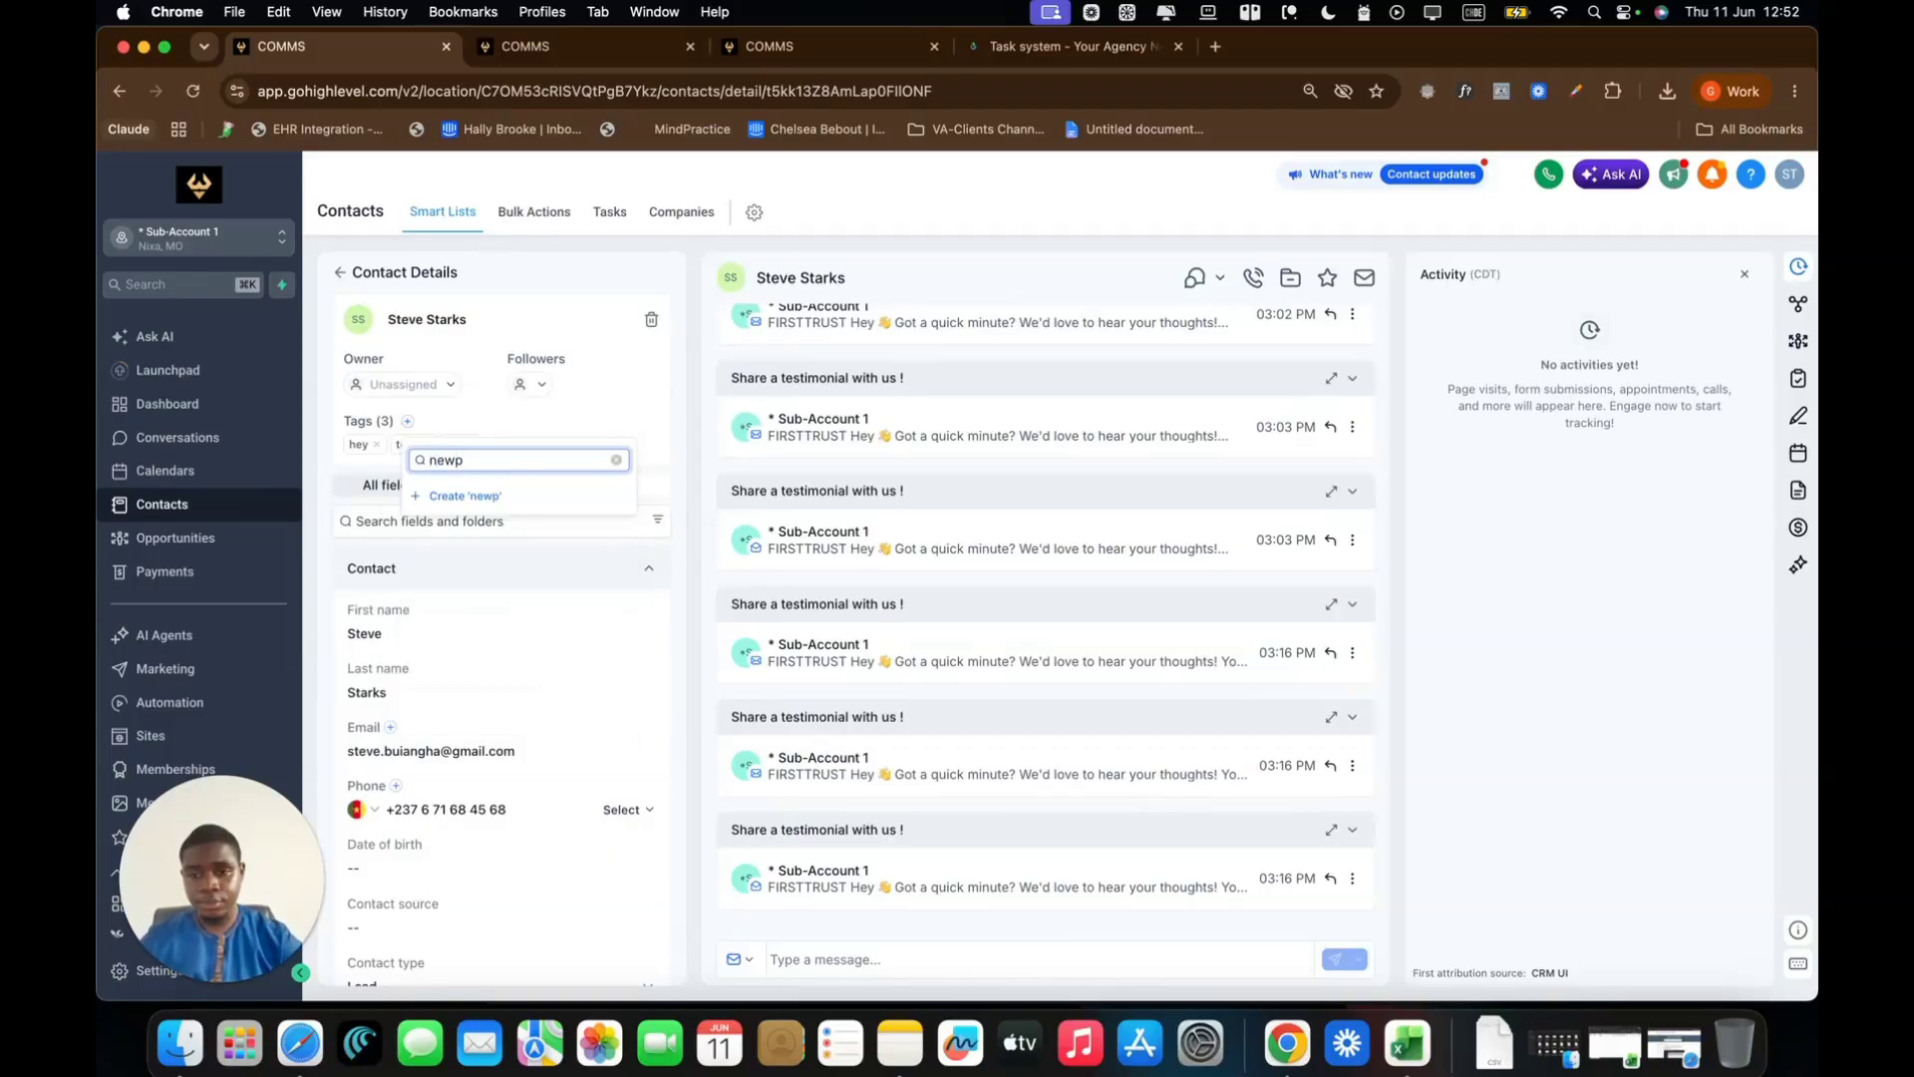
pyautogui.click(454, 496)
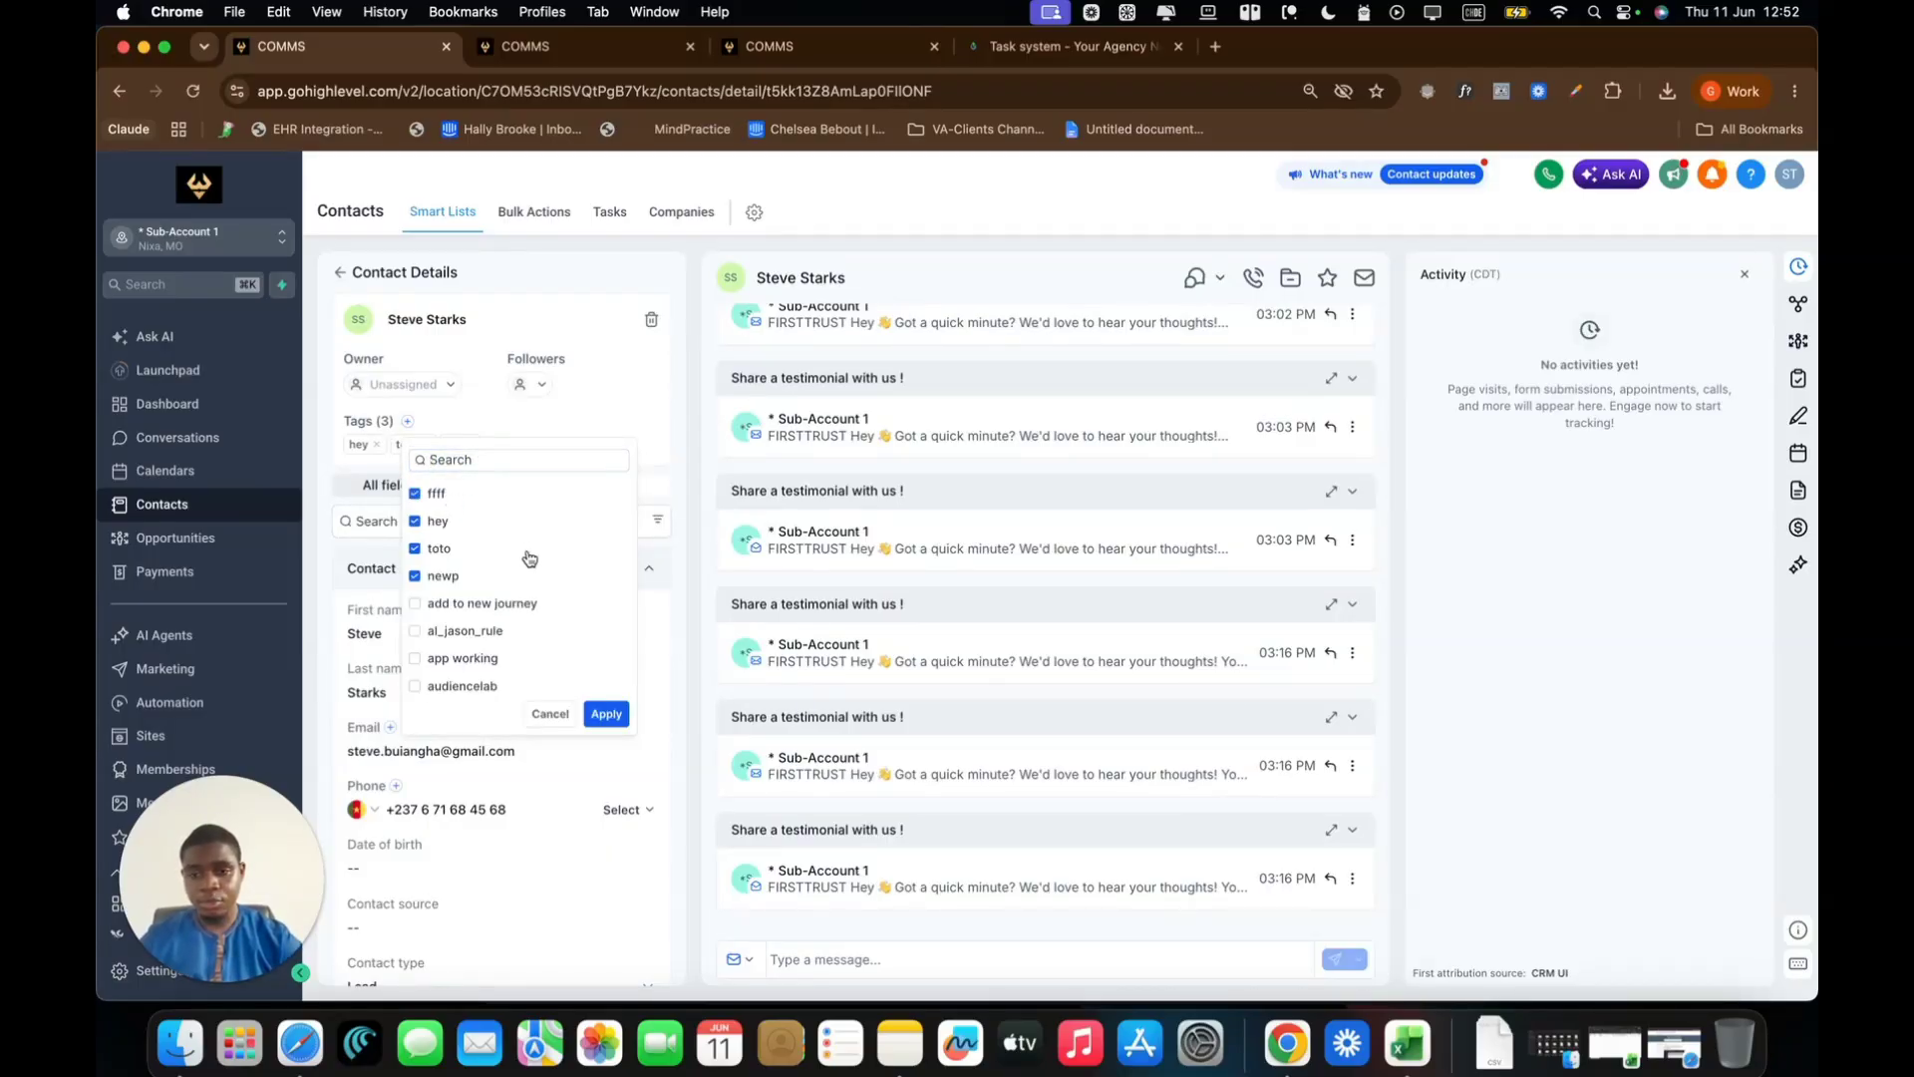
pyautogui.click(606, 714)
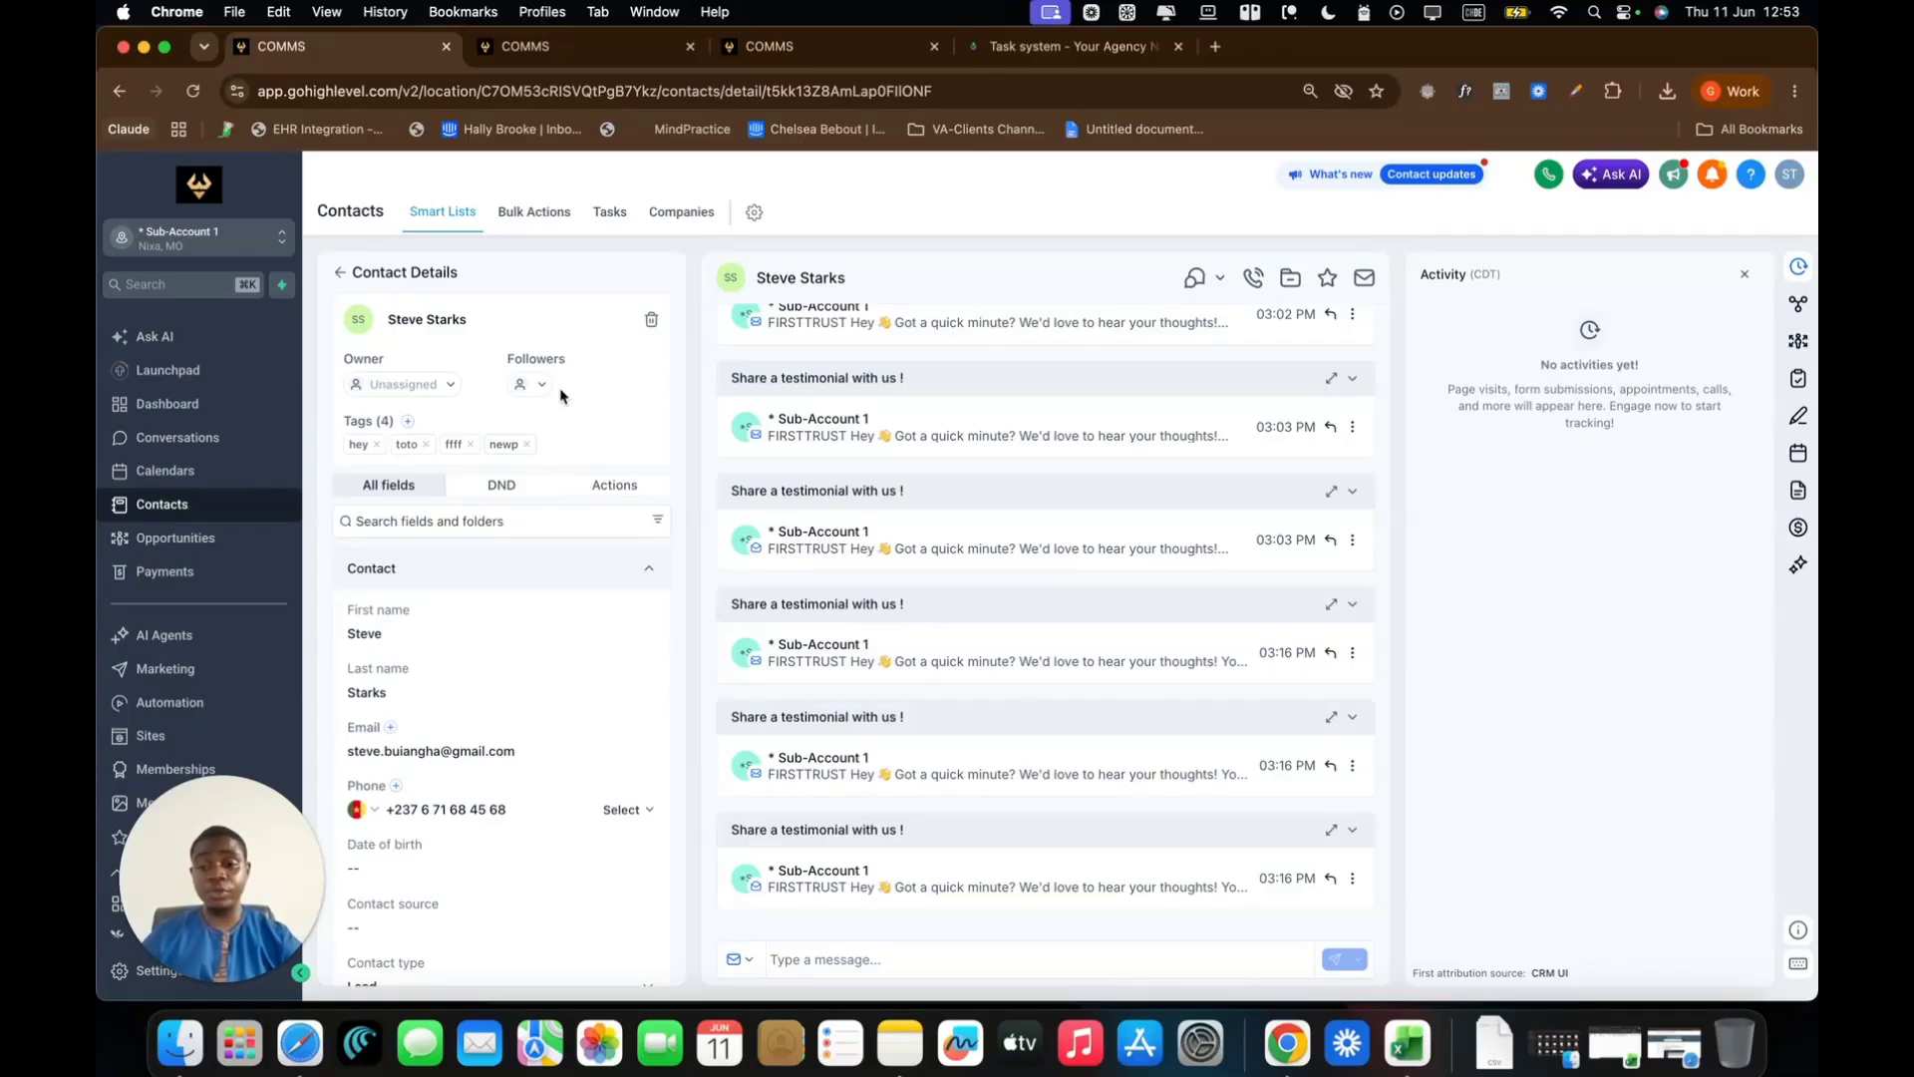
# Navigate from the contact record to the Premium Task Board app and reload the page
pyautogui.click(280, 868)
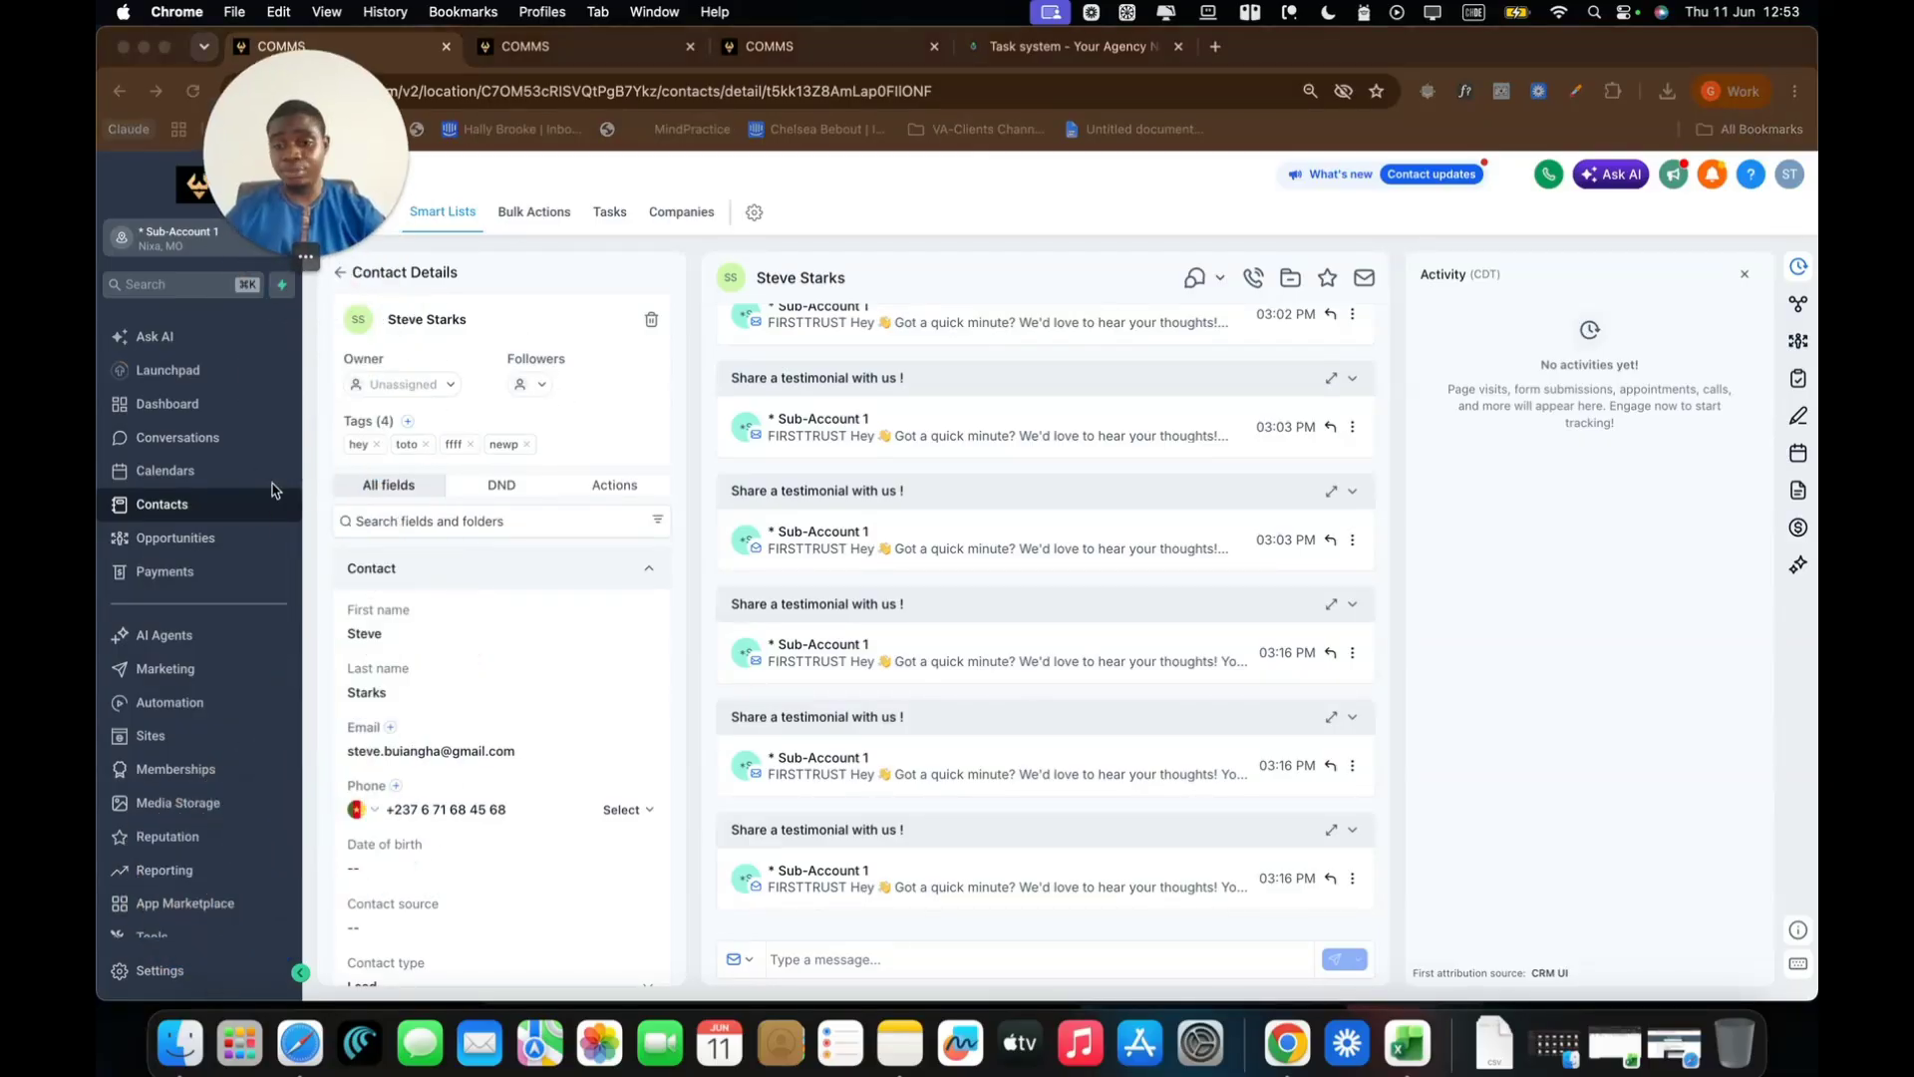
pyautogui.scroll(-10, 245, 850)
pyautogui.scroll(-2, 245, 851)
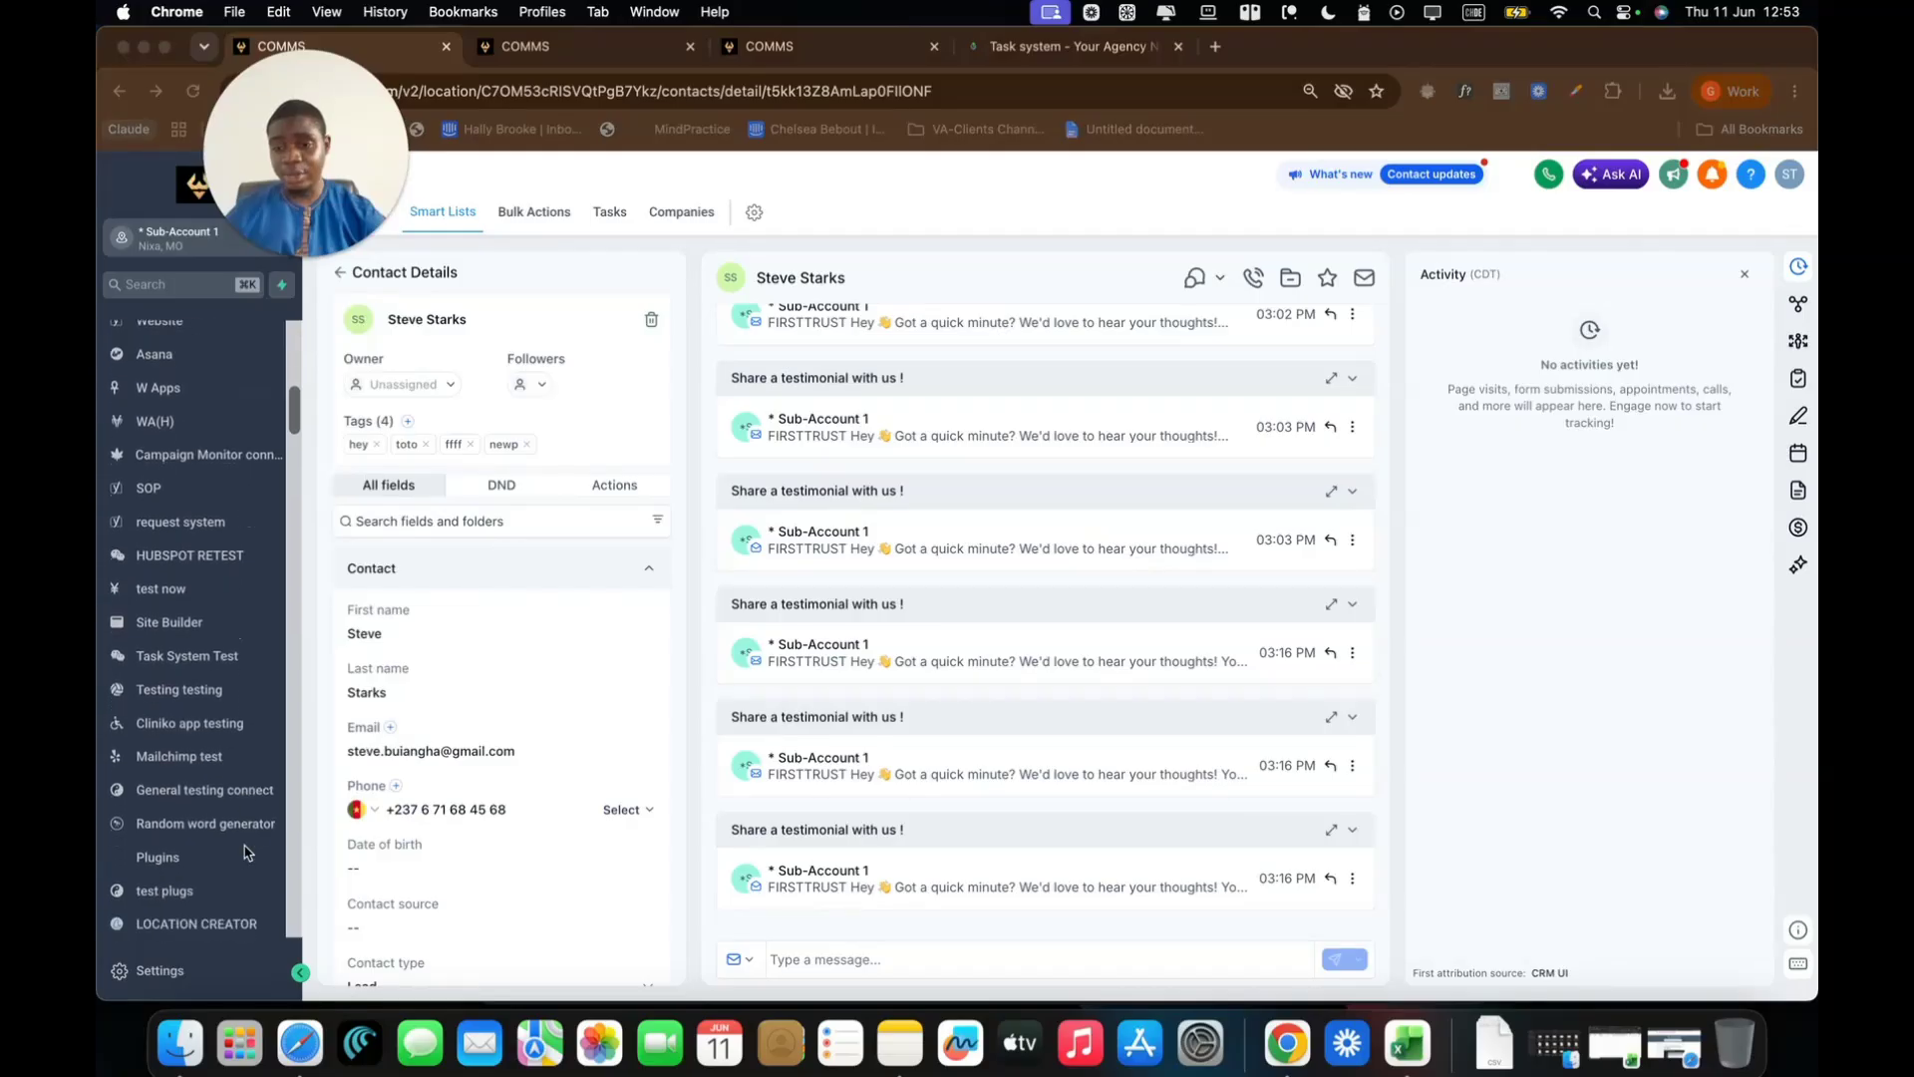
pyautogui.click(319, 596)
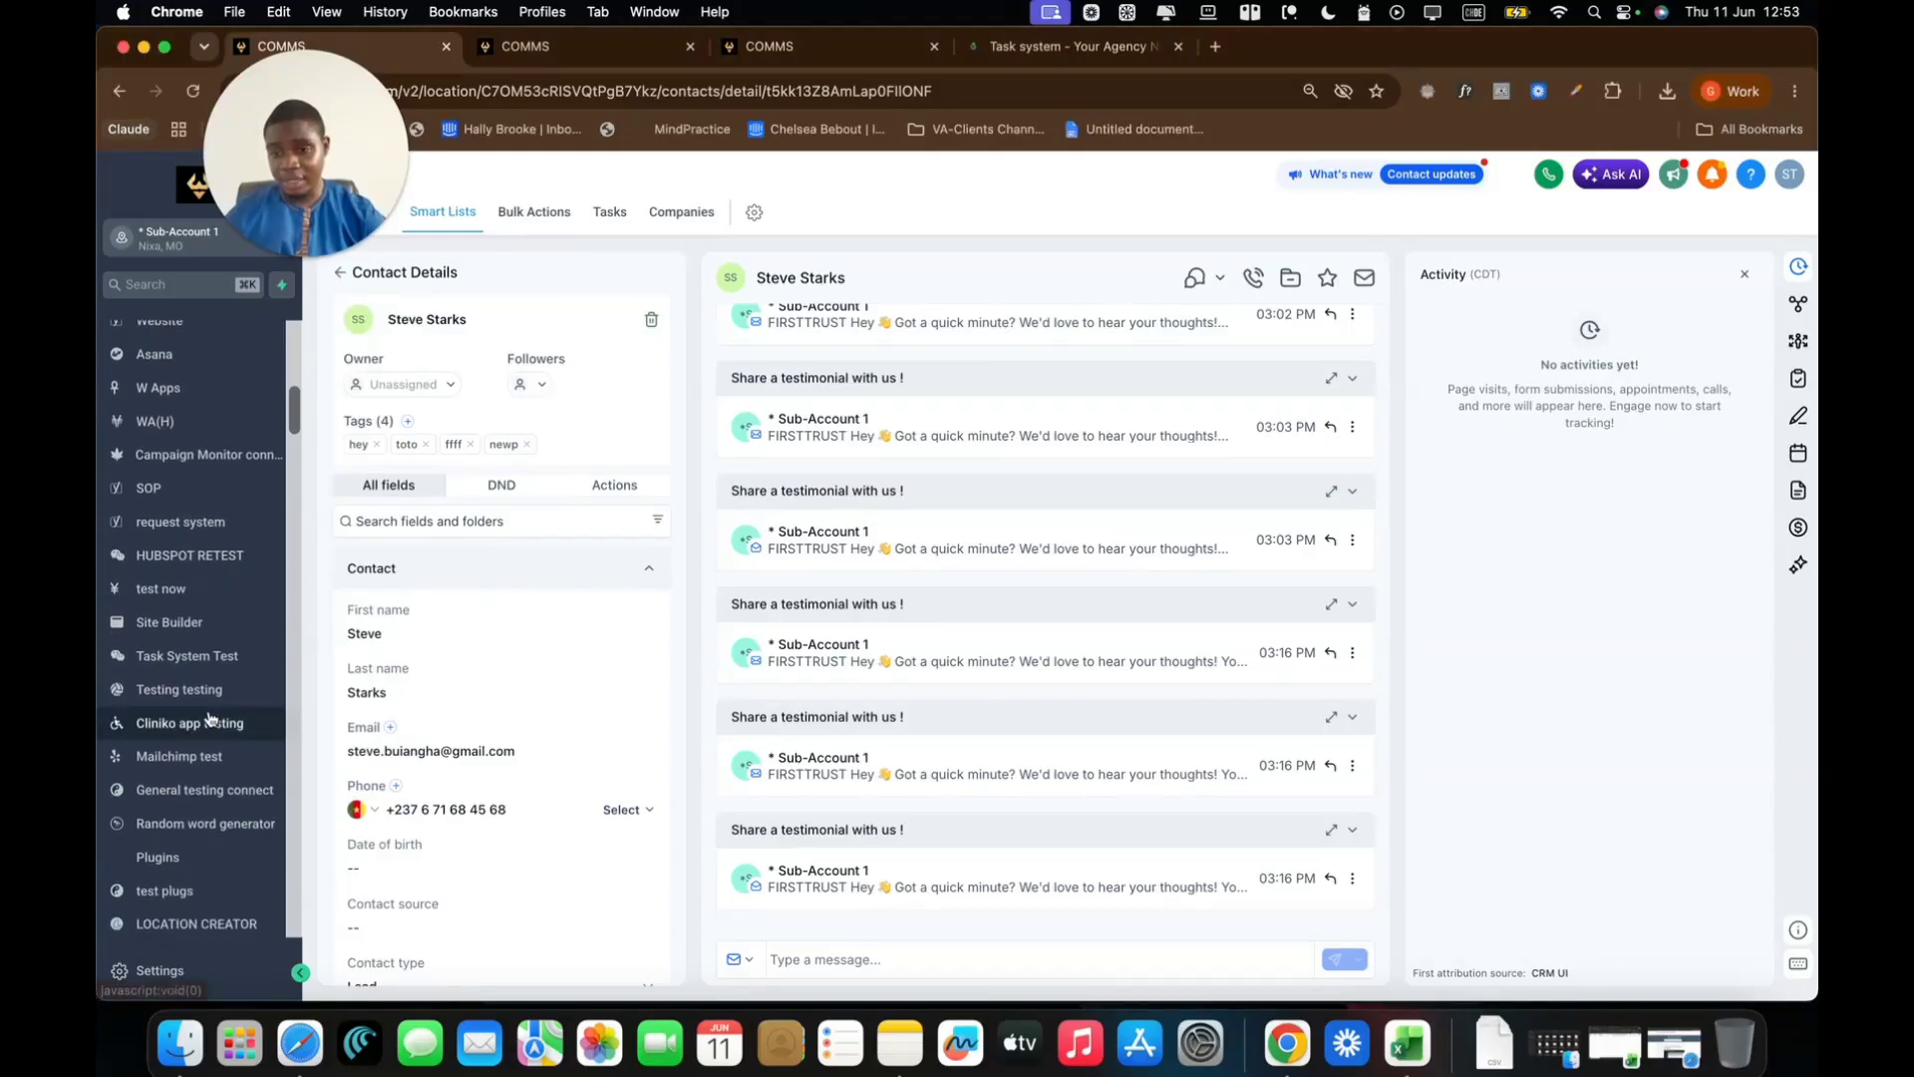
pyautogui.scroll(-10, 219, 723)
pyautogui.scroll(-12, 209, 717)
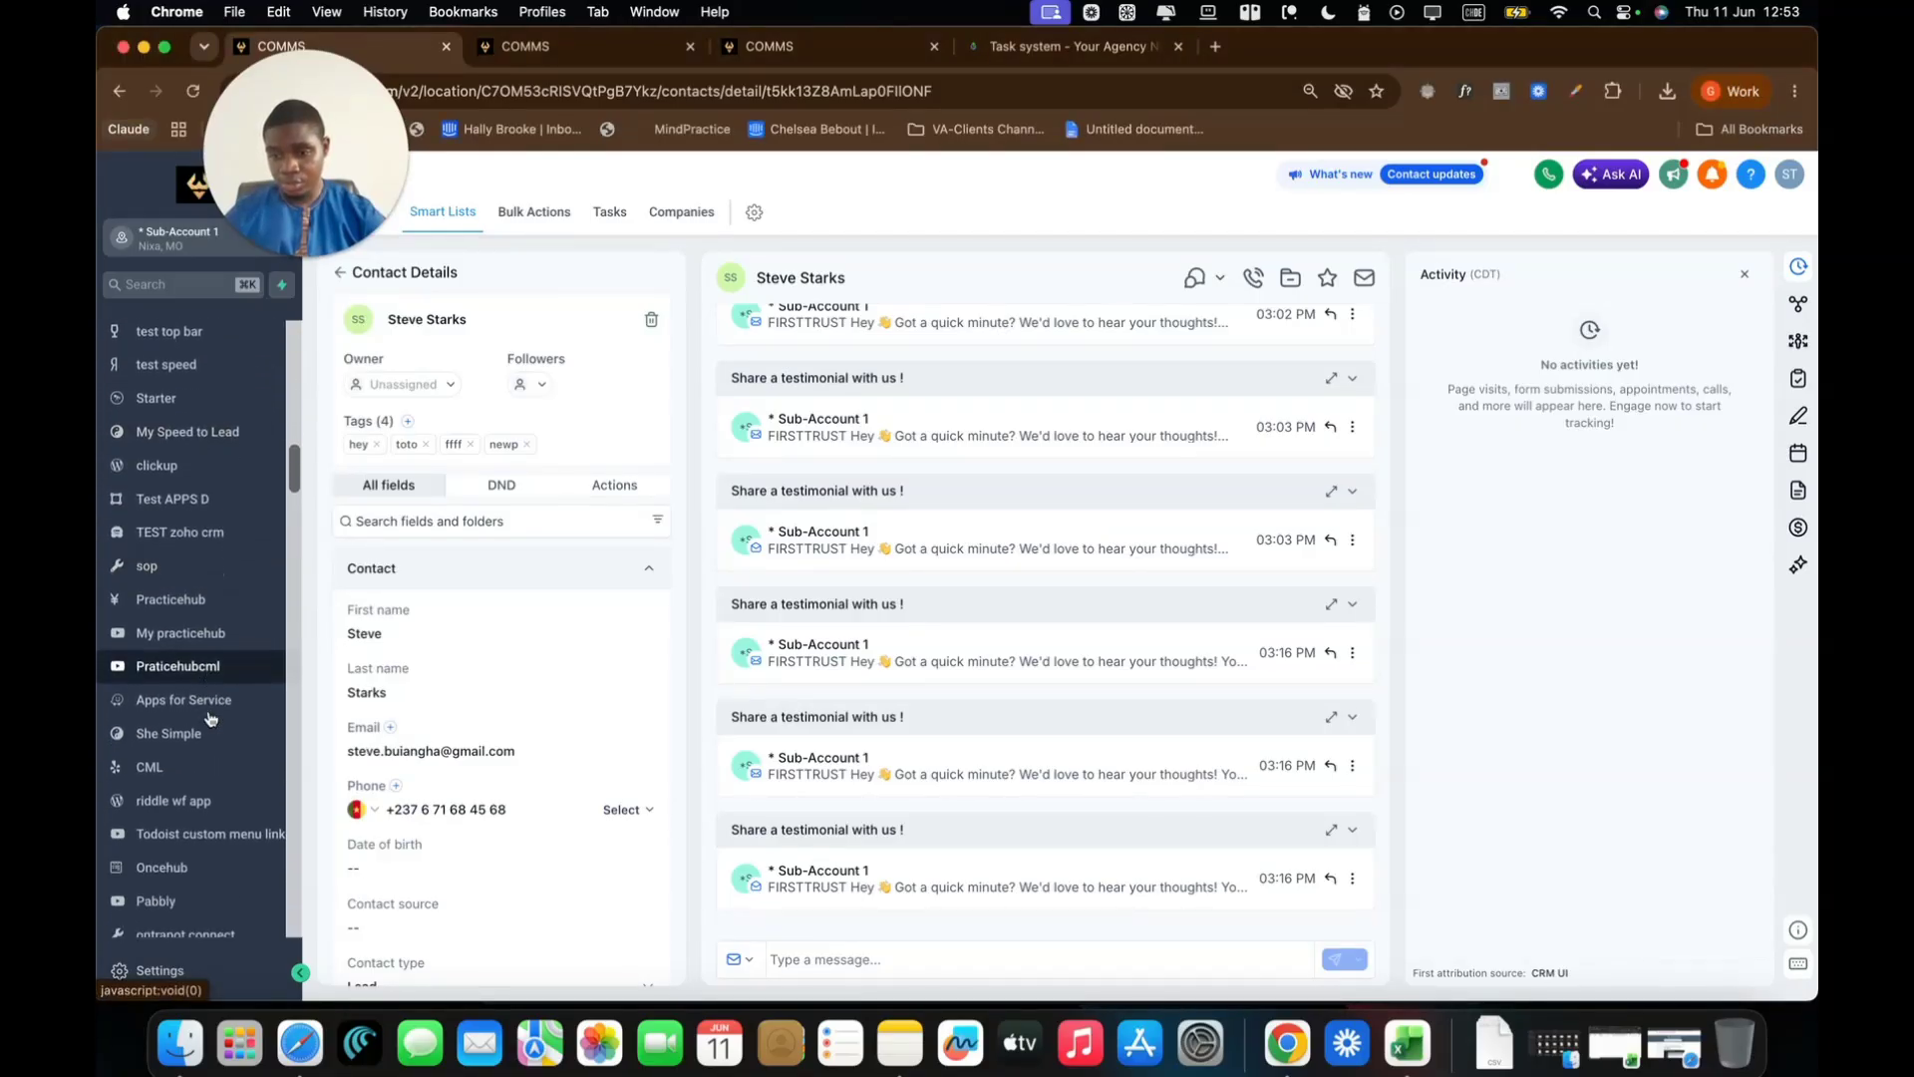
pyautogui.scroll(-10, 209, 717)
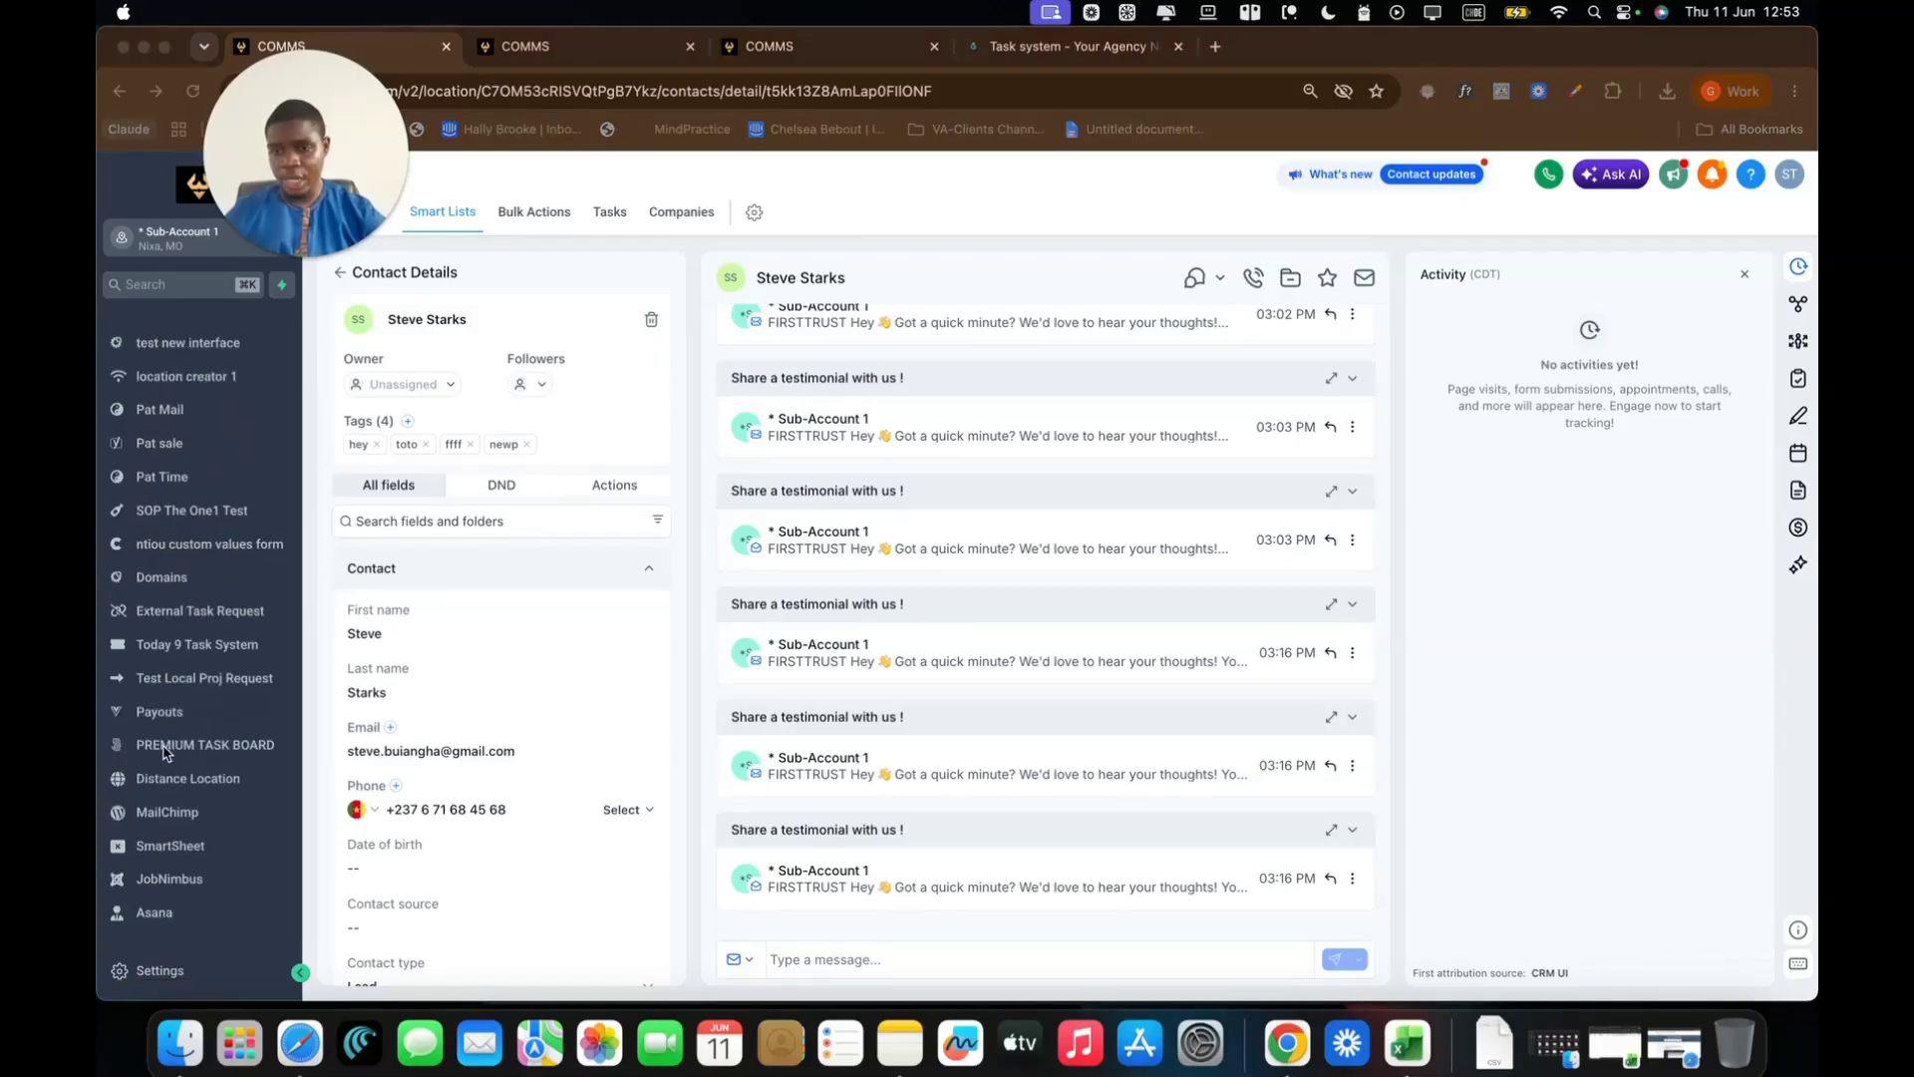
pyautogui.click(185, 753)
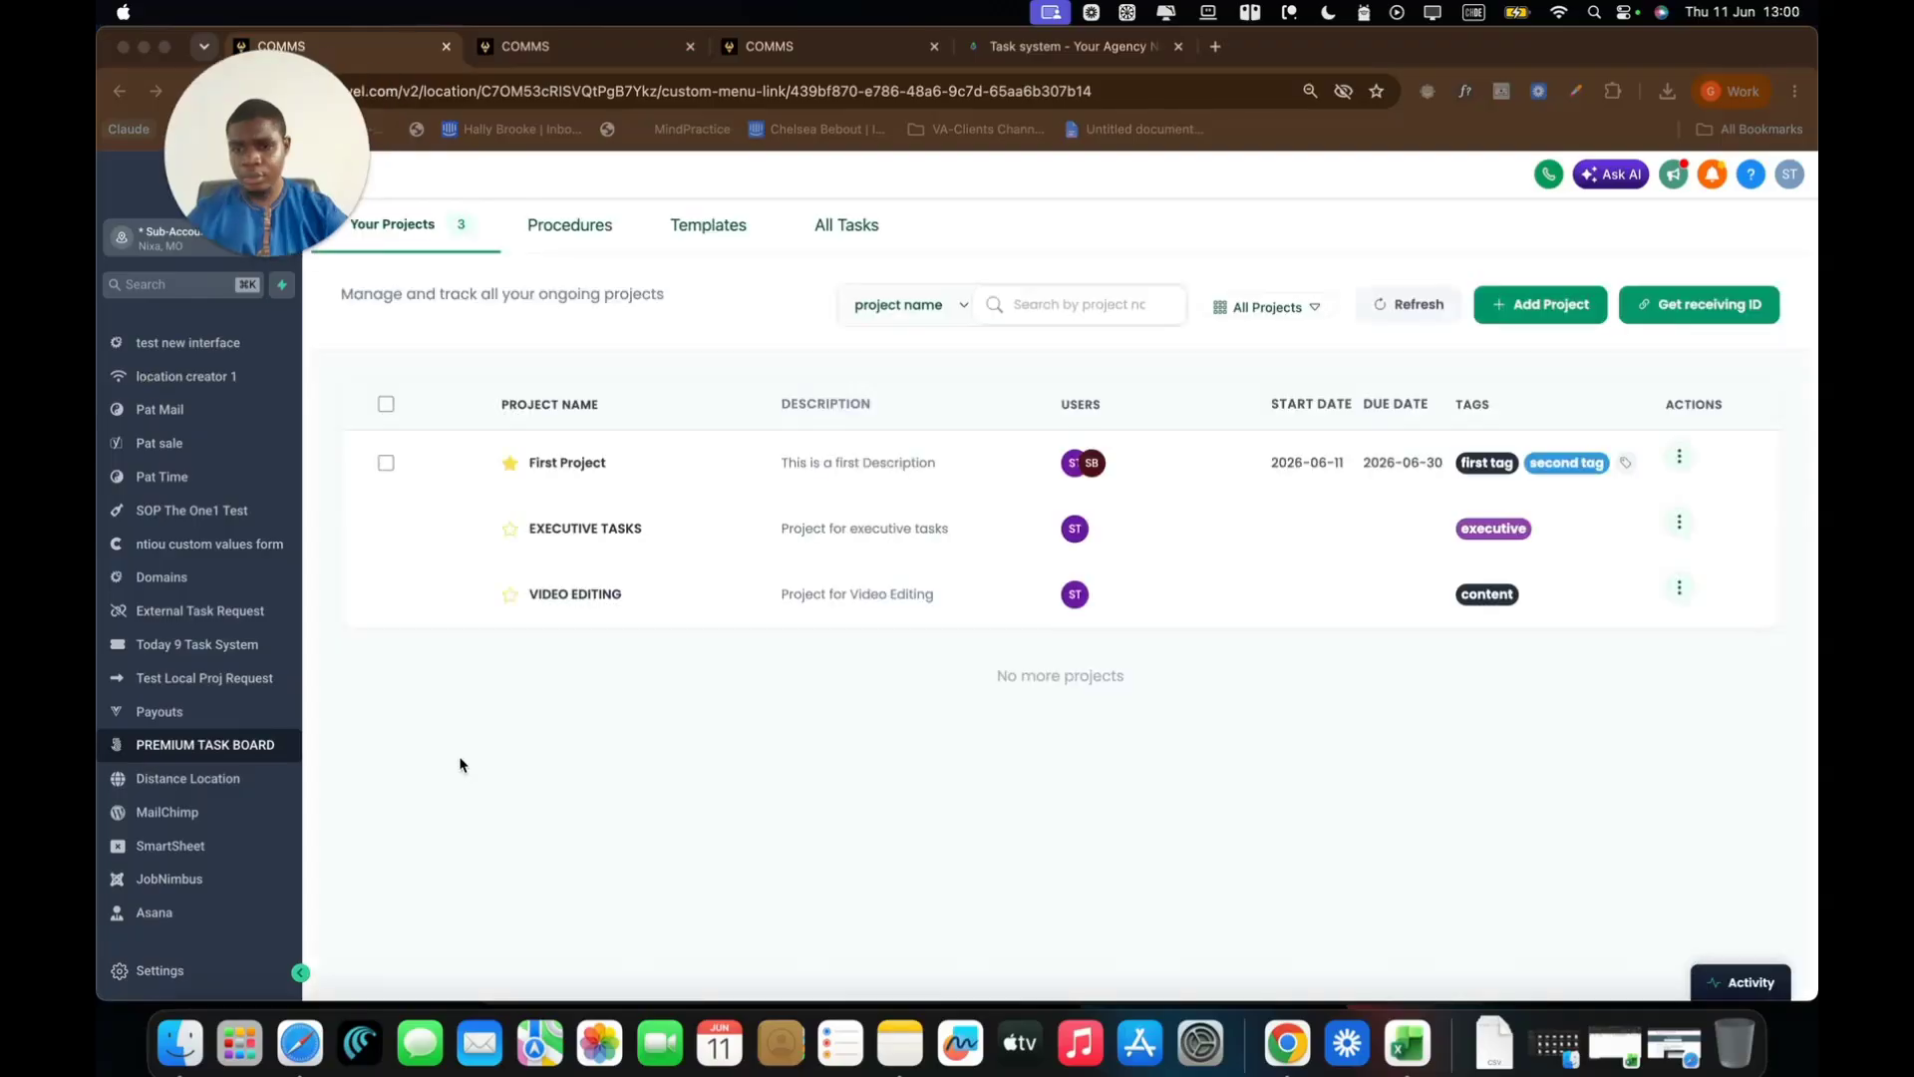
pyautogui.click(178, 757)
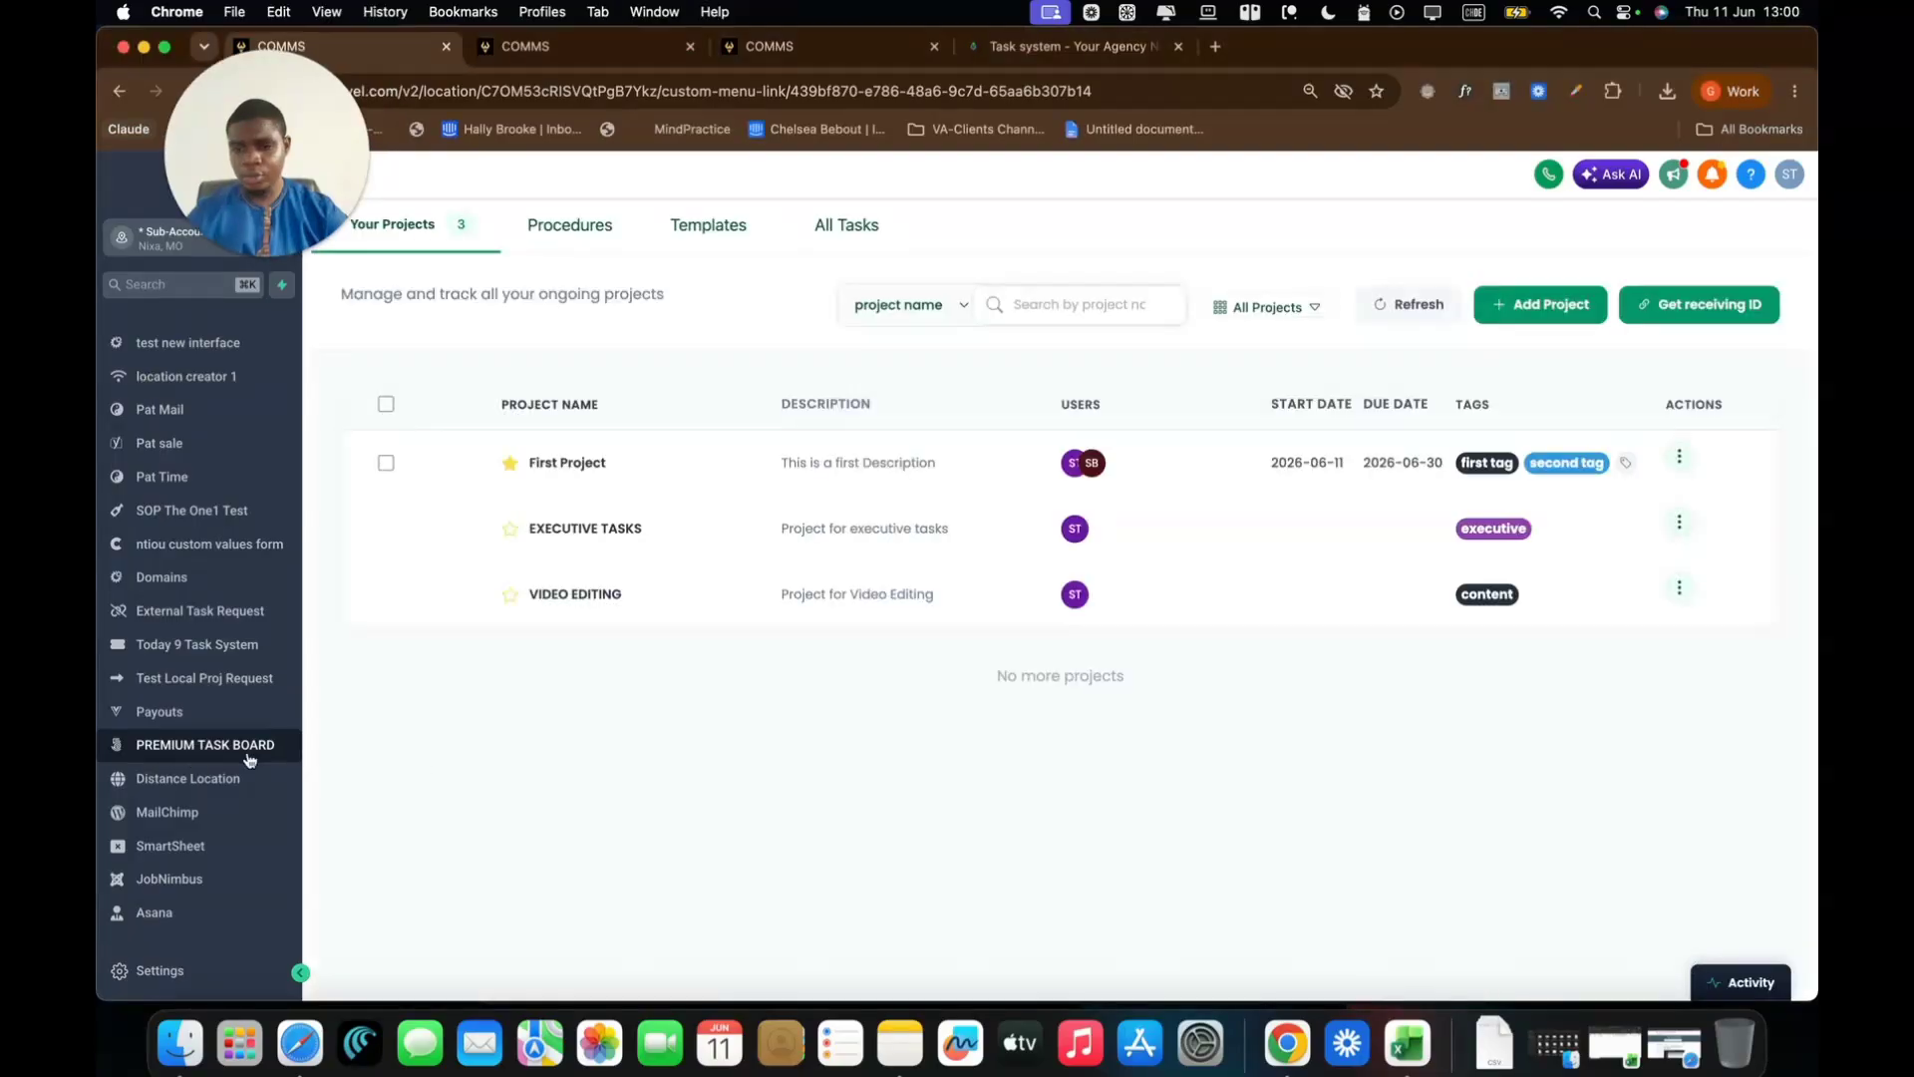
pyautogui.moveTo(296, 169)
pyautogui.mouseDown()
pyautogui.moveTo(278, 491)
pyautogui.moveTo(299, 204)
pyautogui.mouseUp()
pyautogui.click(195, 92)
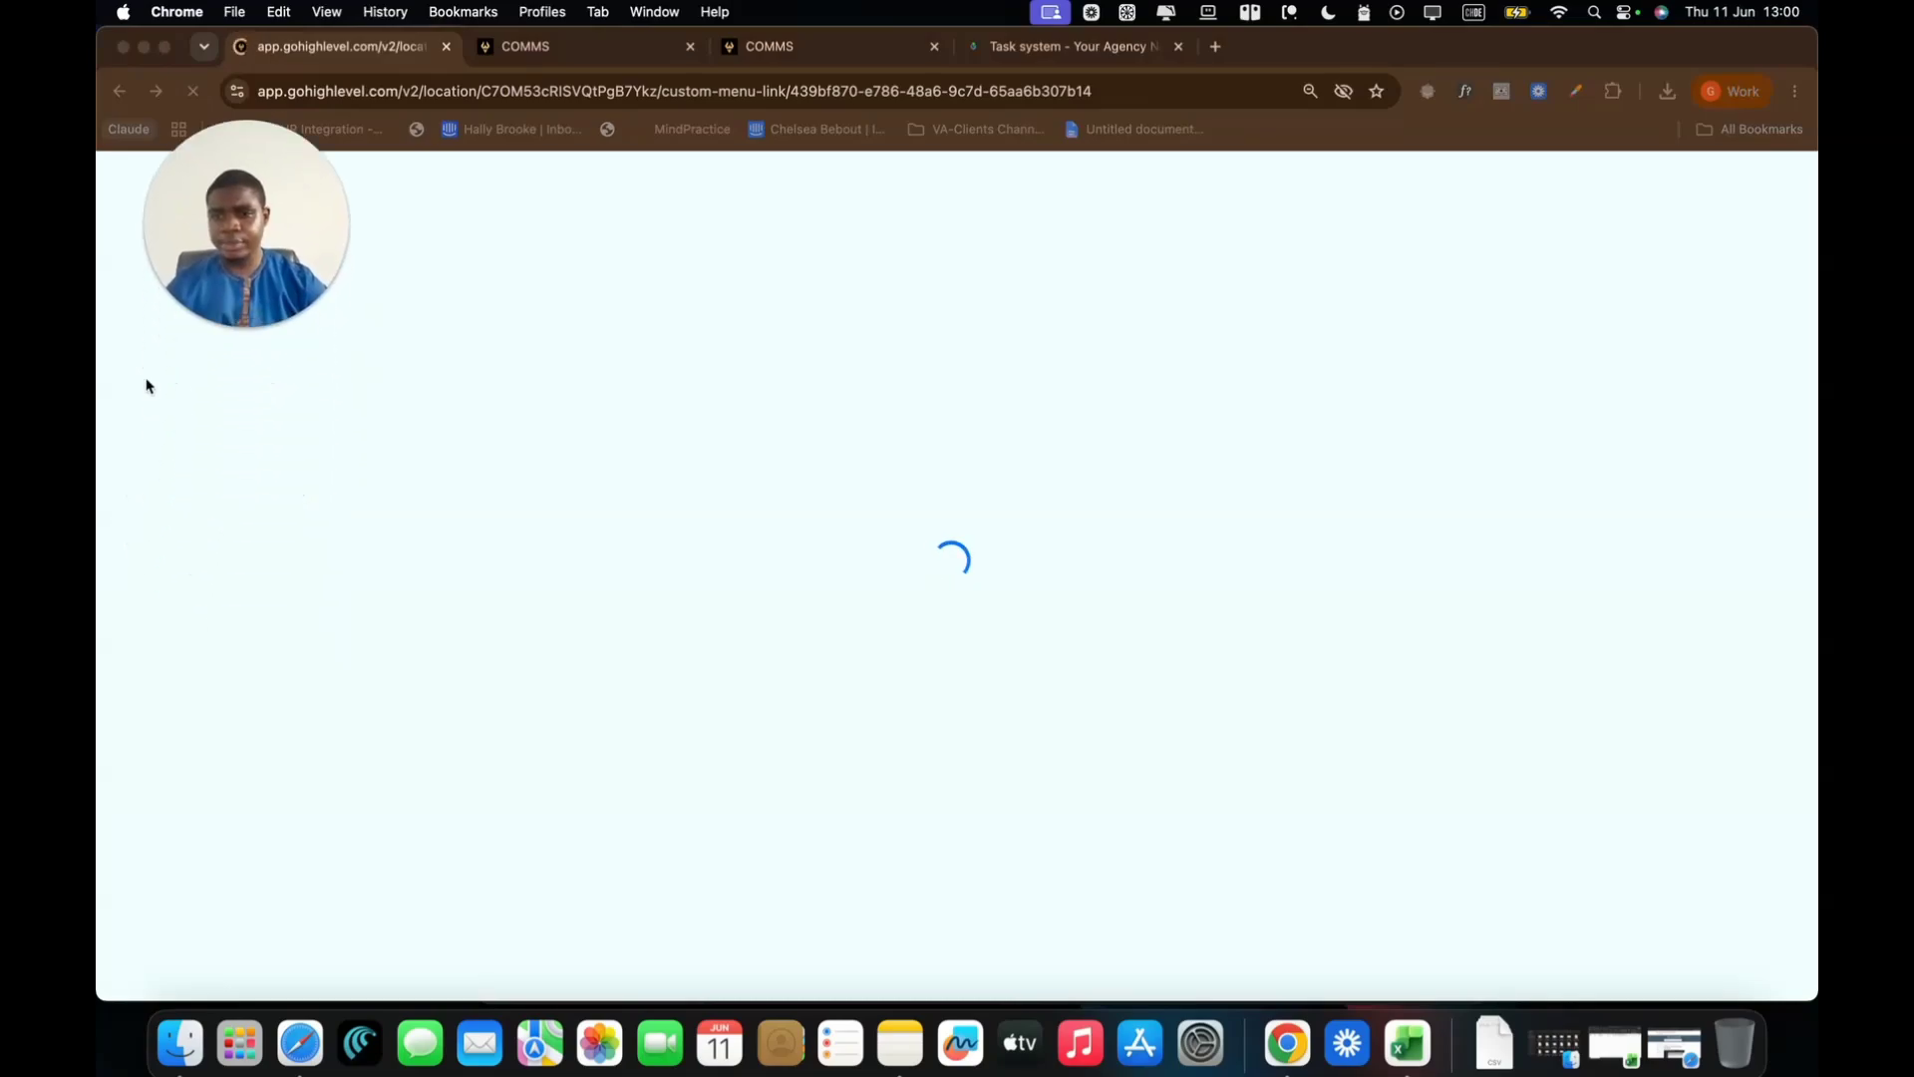
# Review First Project's tag-generated Get Clients ID, EIN Number and Collect Documents tasks, then return to projects
pyautogui.click(685, 185)
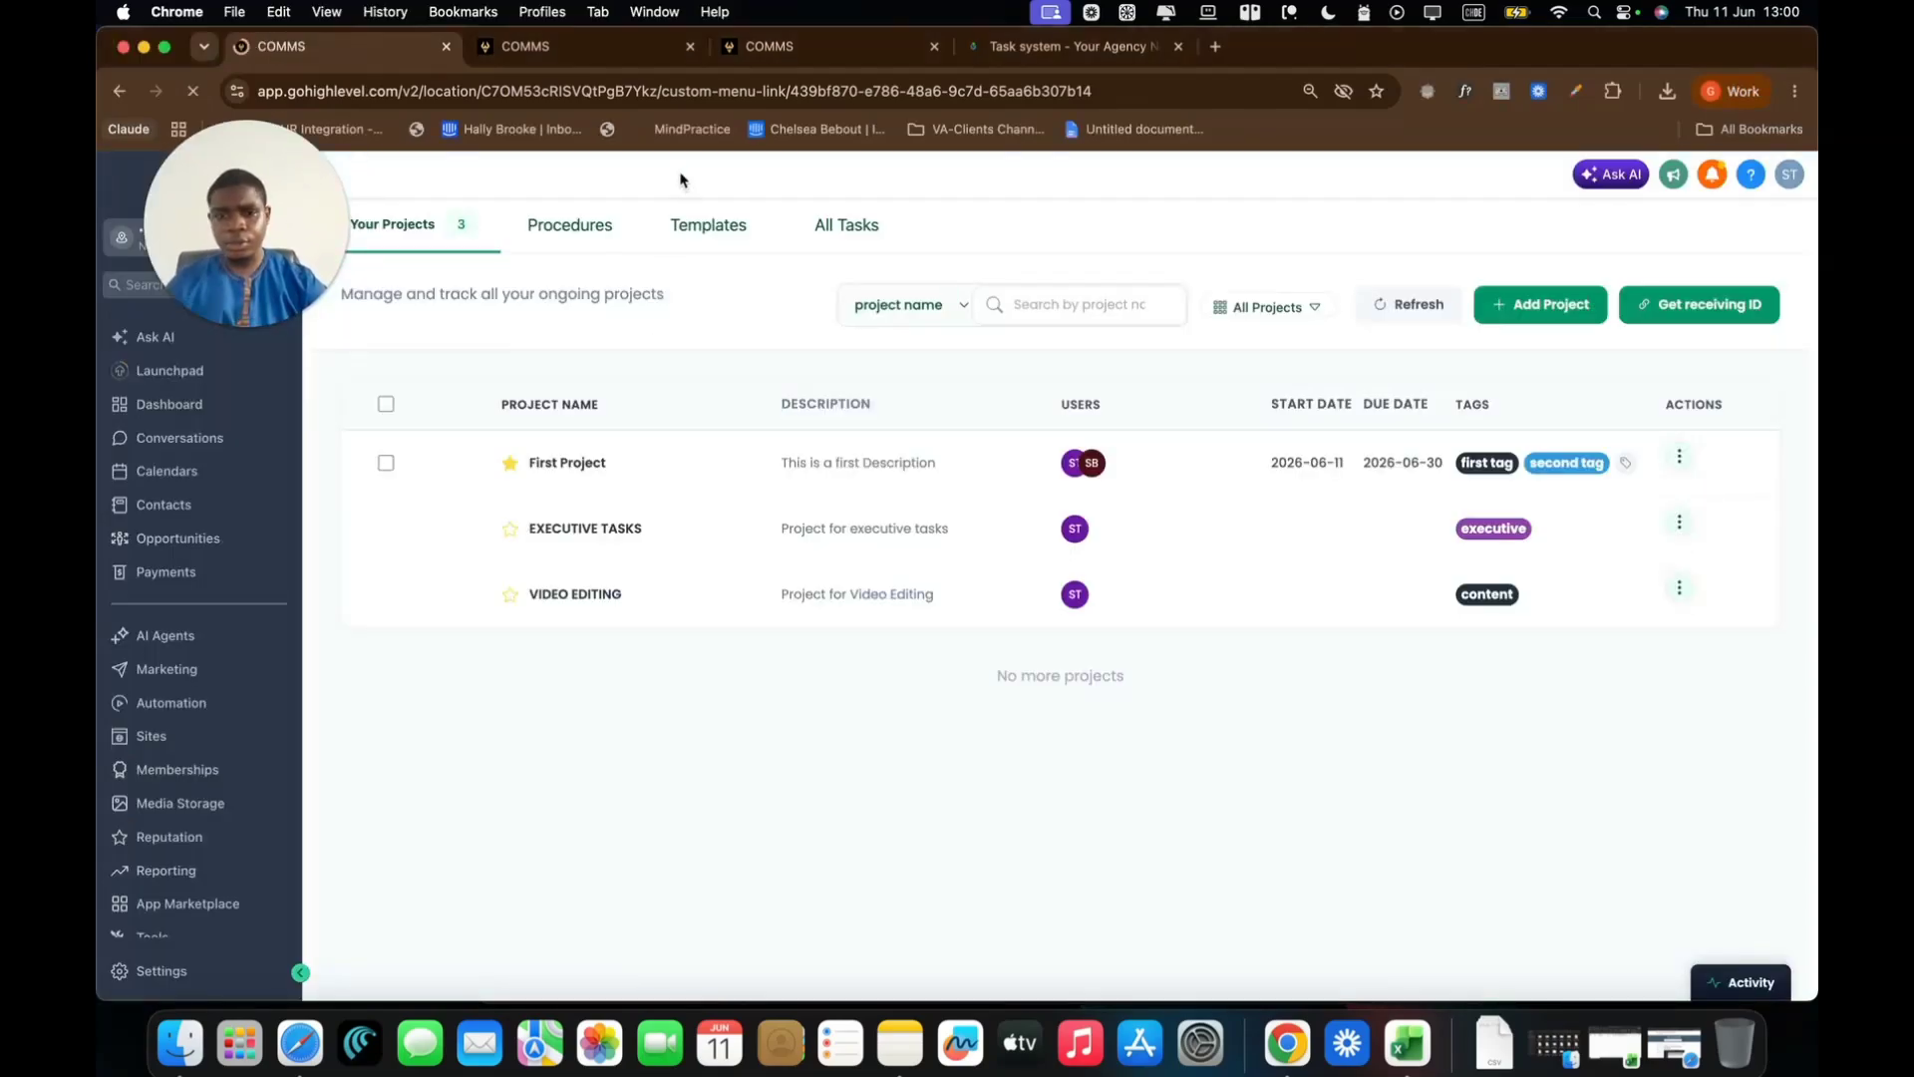
pyautogui.click(577, 465)
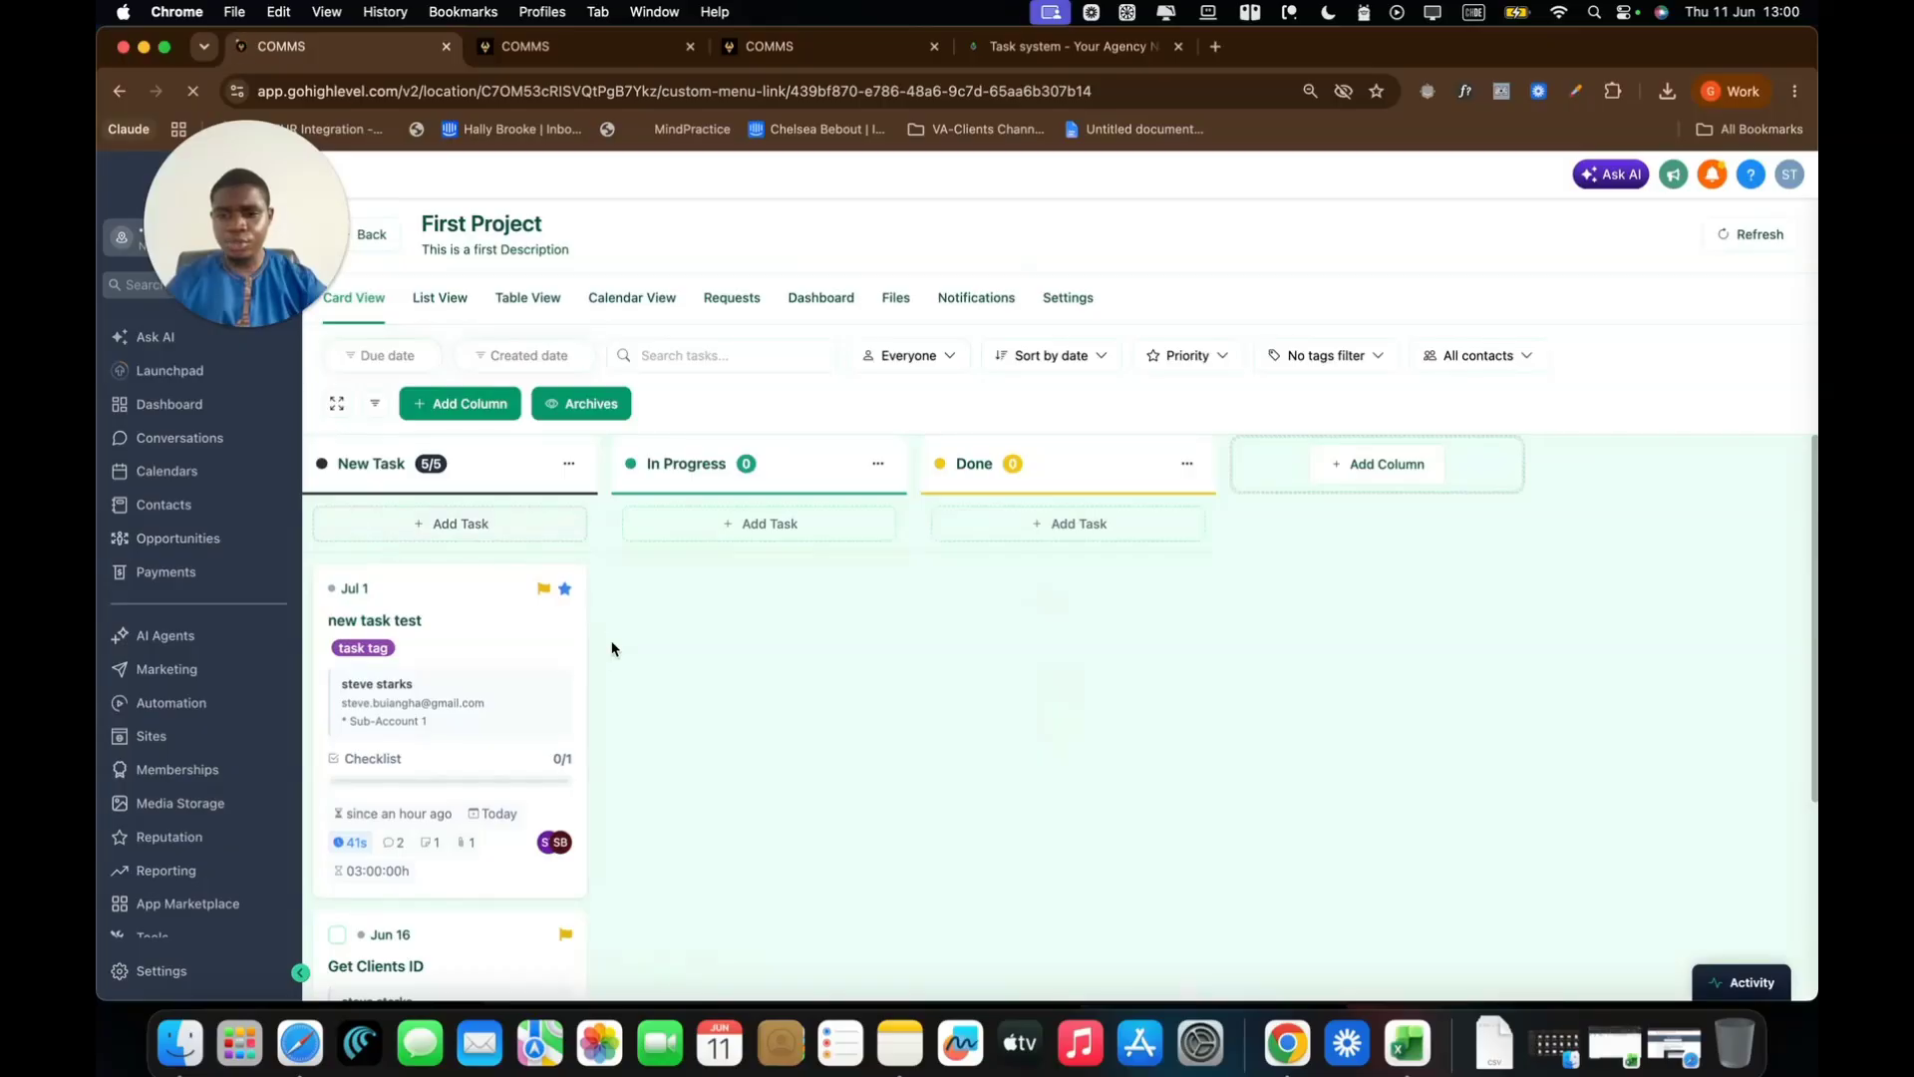
pyautogui.scroll(-1, 611, 649)
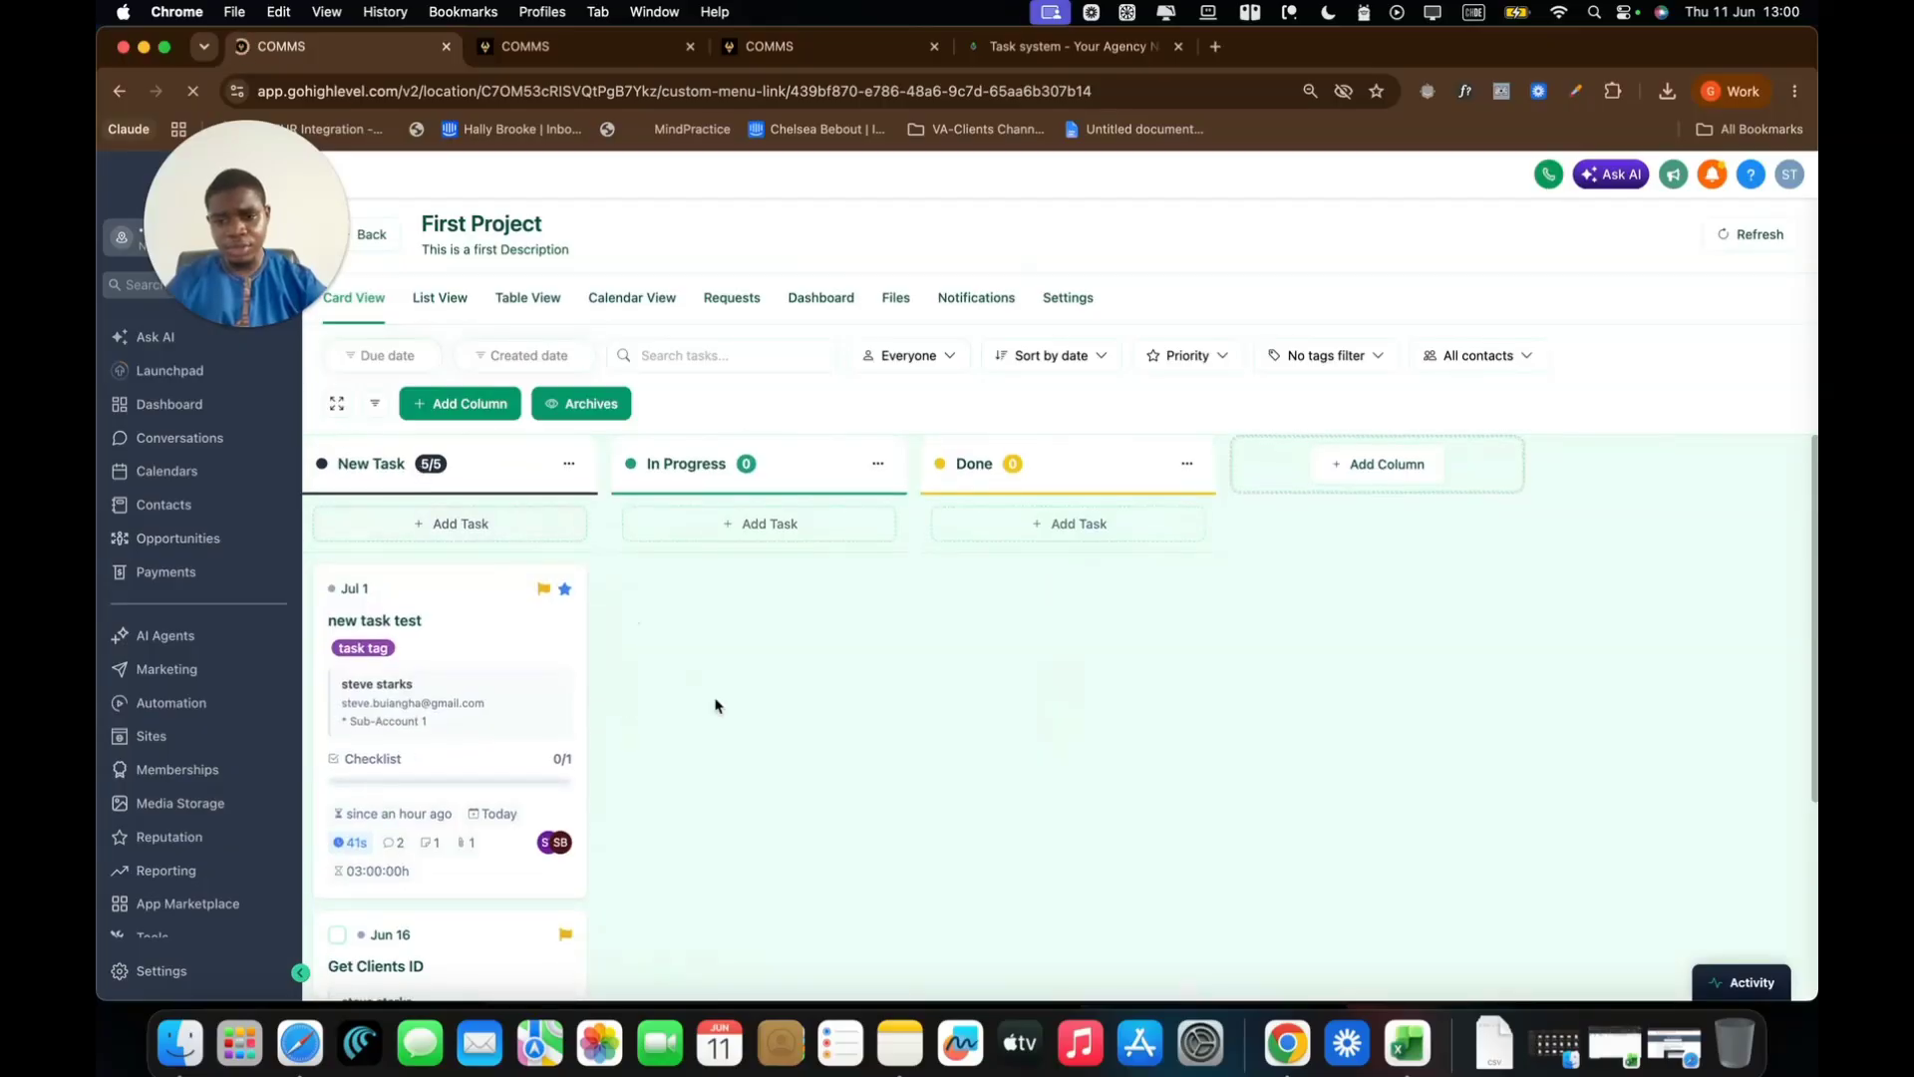
pyautogui.scroll(-4, 715, 712)
pyautogui.scroll(-1, 716, 712)
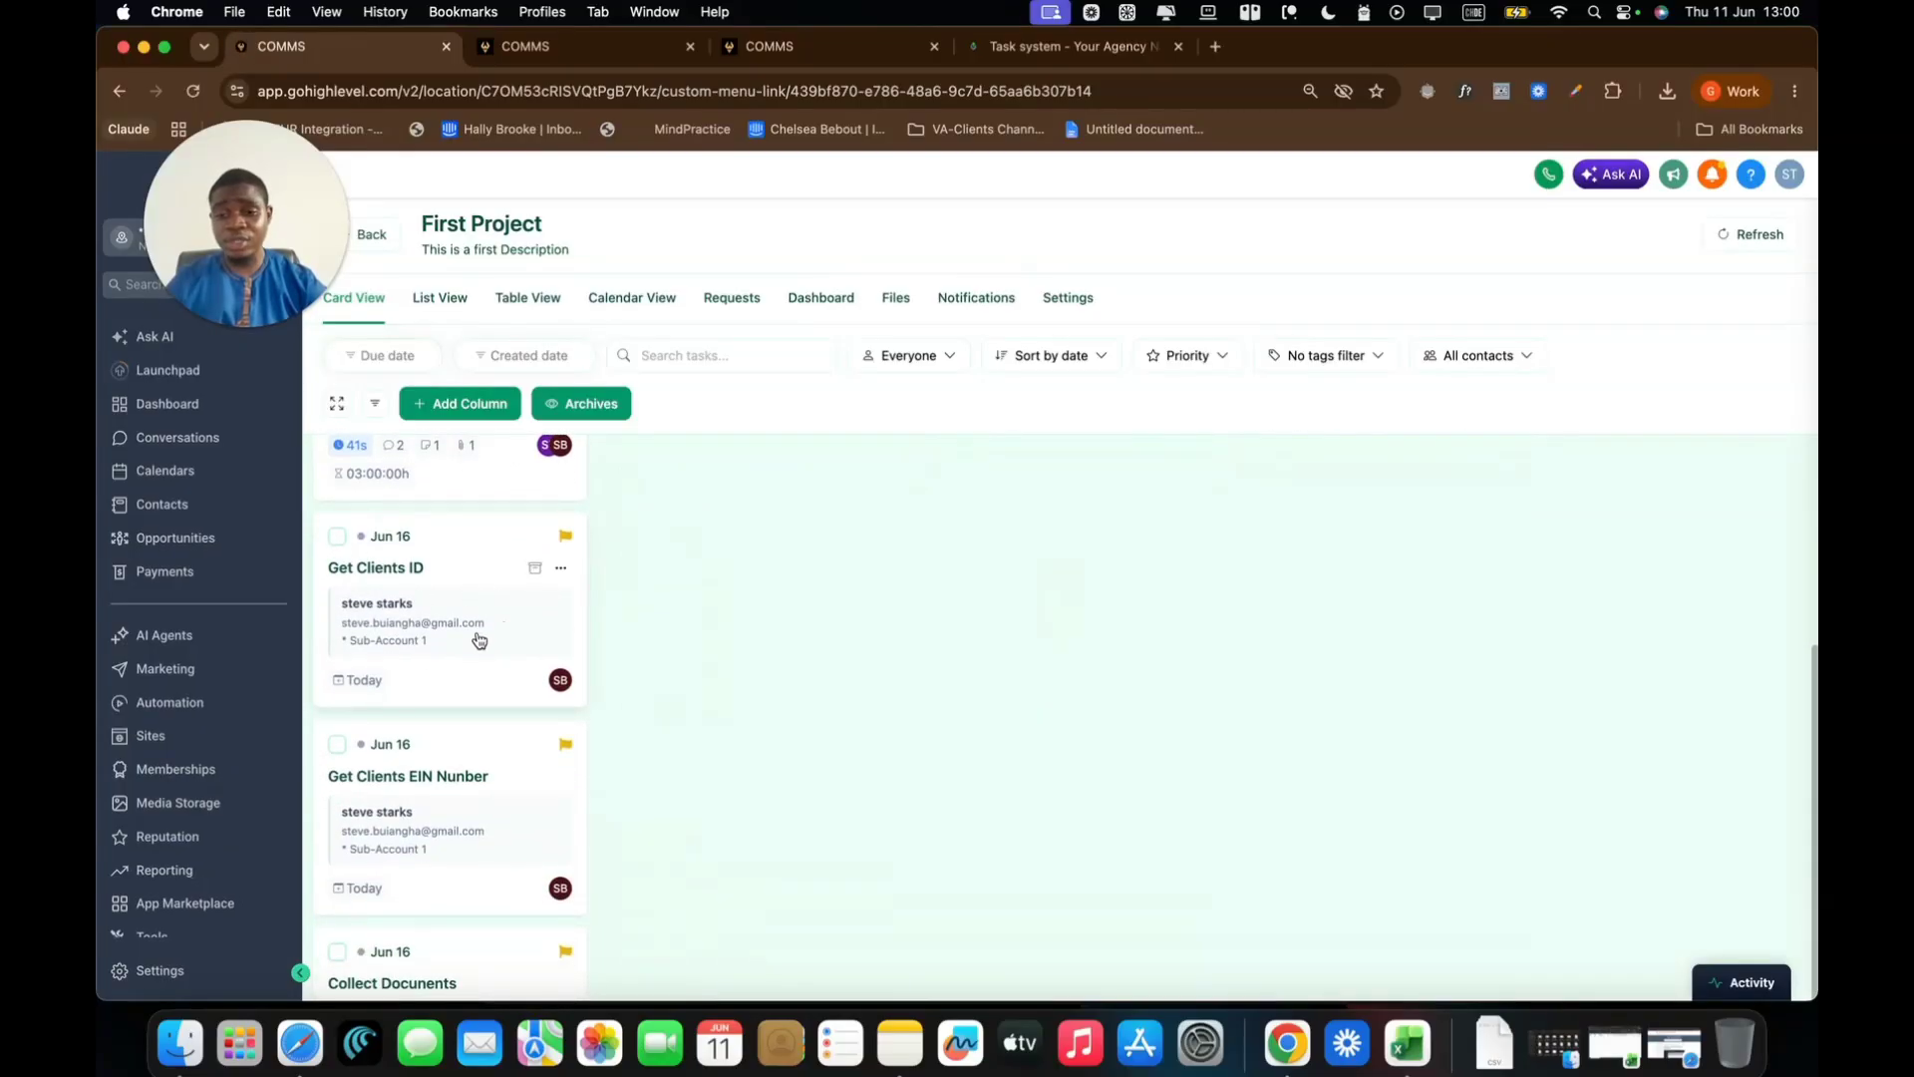
pyautogui.scroll(-1, 463, 793)
pyautogui.scroll(-2, 463, 797)
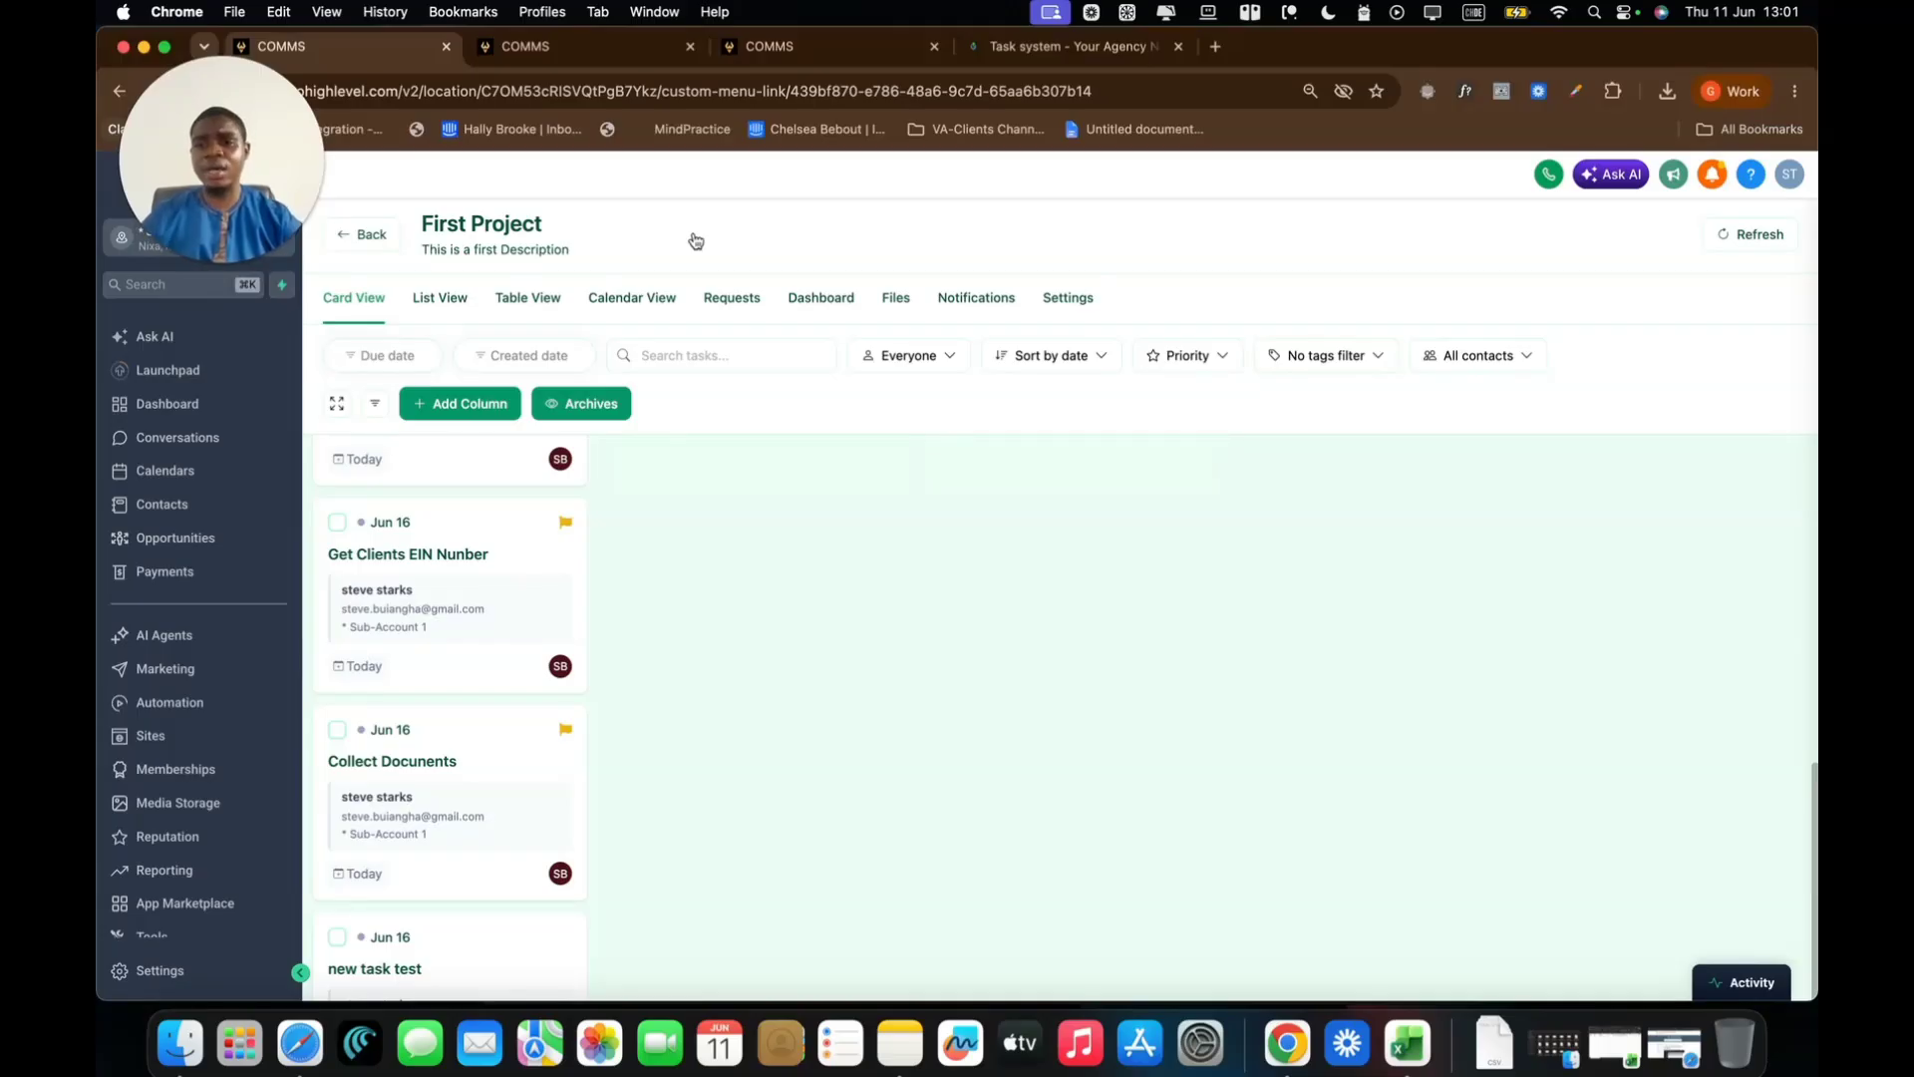
pyautogui.click(361, 236)
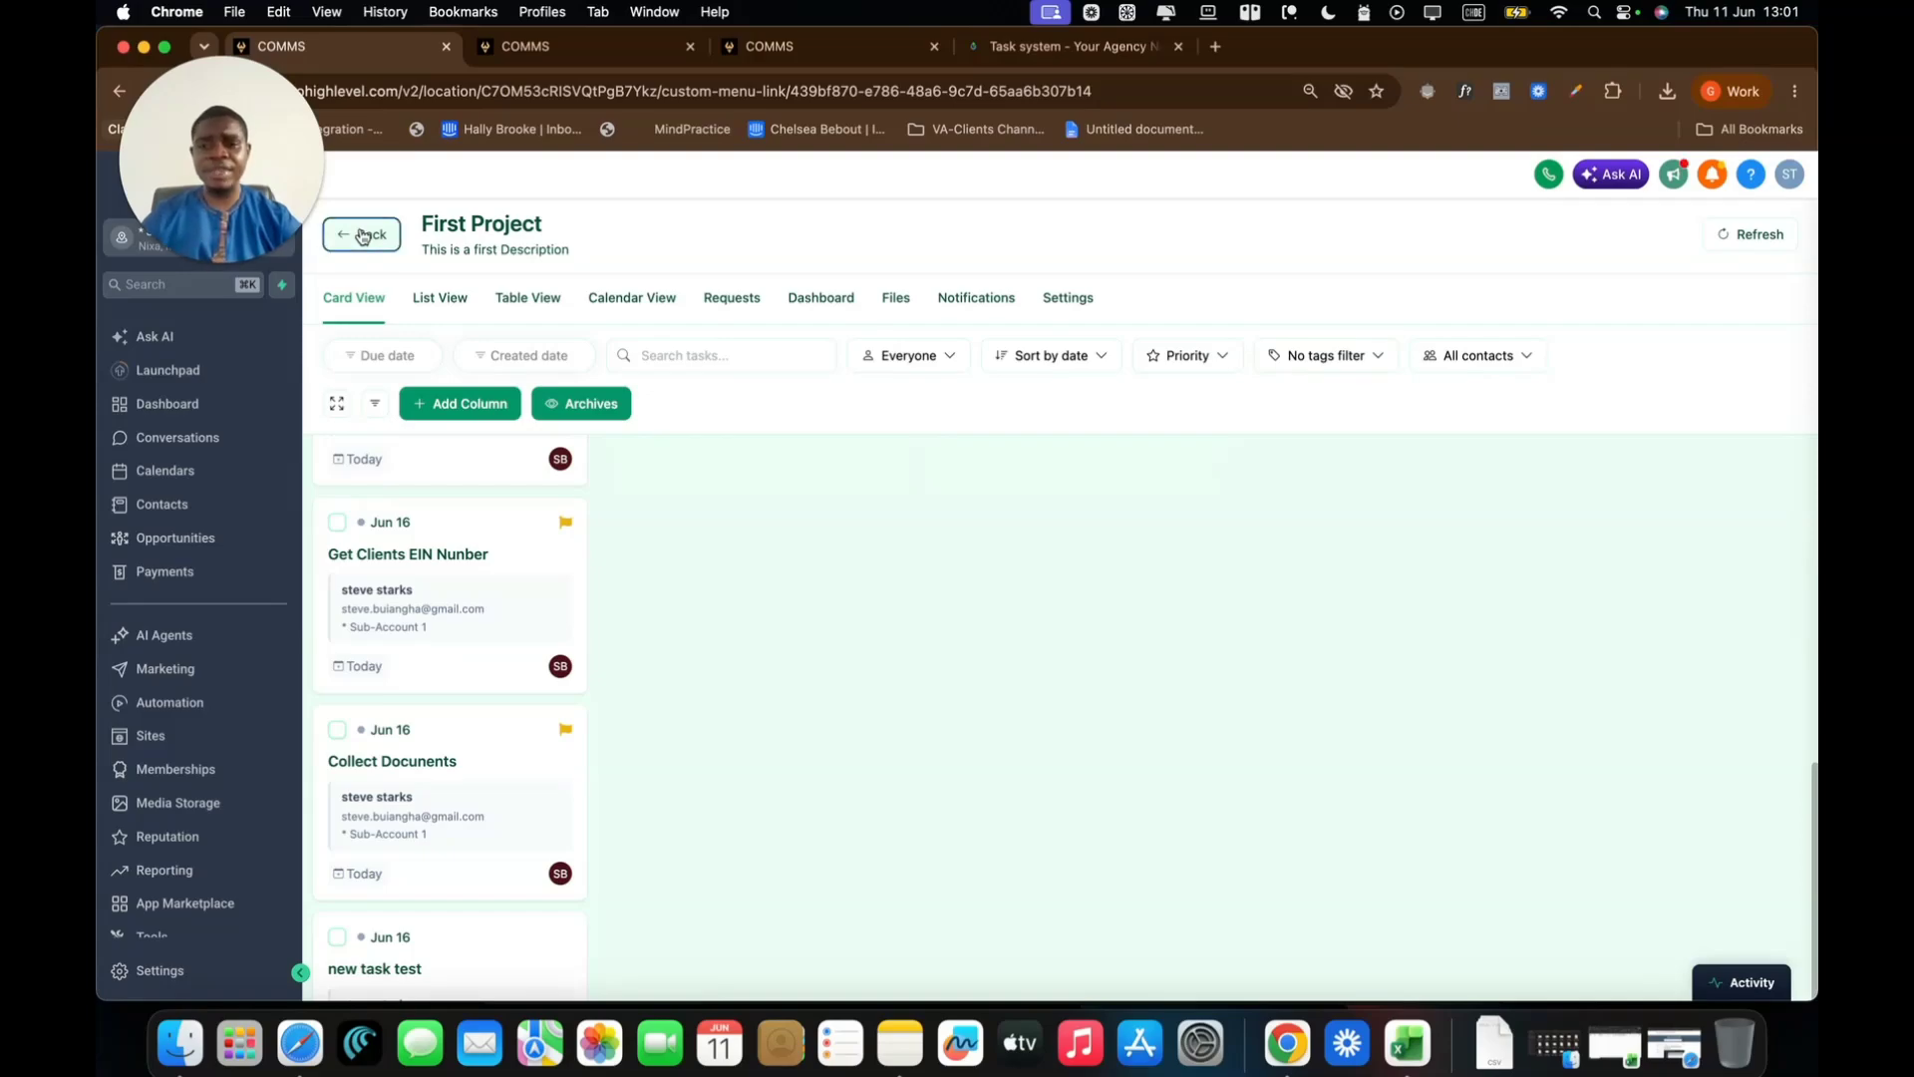